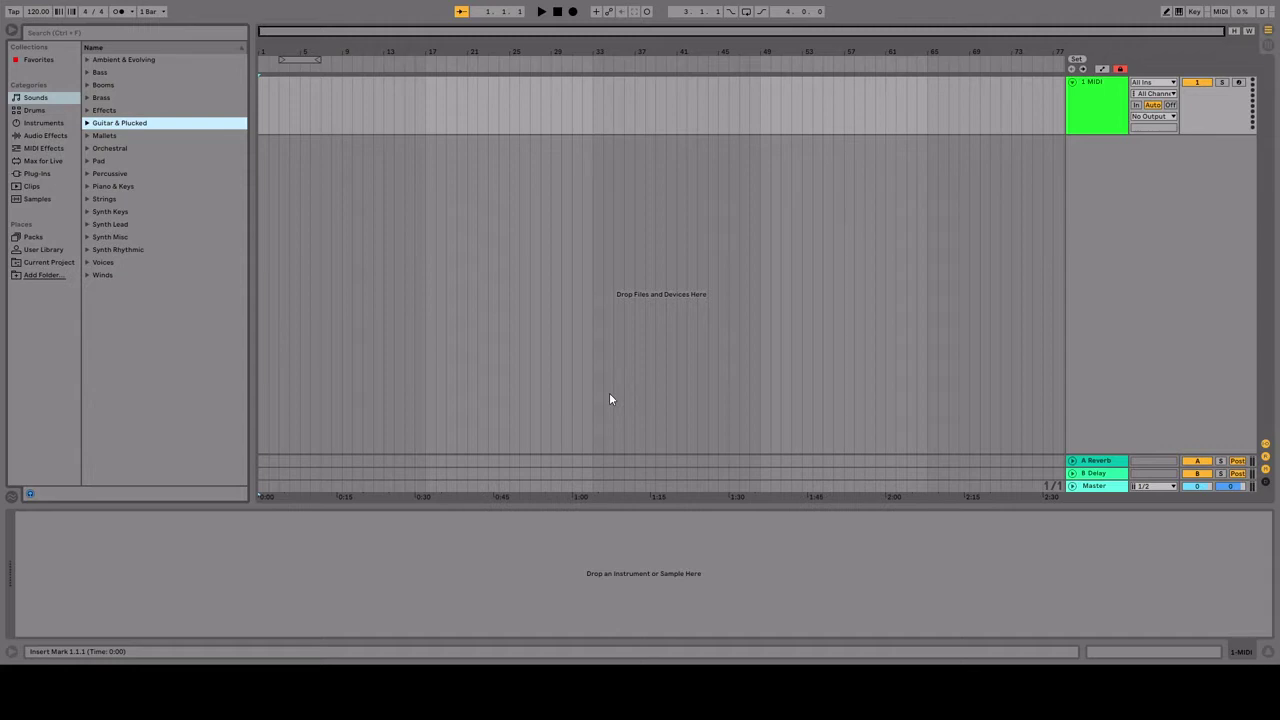
Browse the Sounds library's categories and expand the Bass presets.
left_click(88, 111)
left_click(88, 111)
left_click(104, 88)
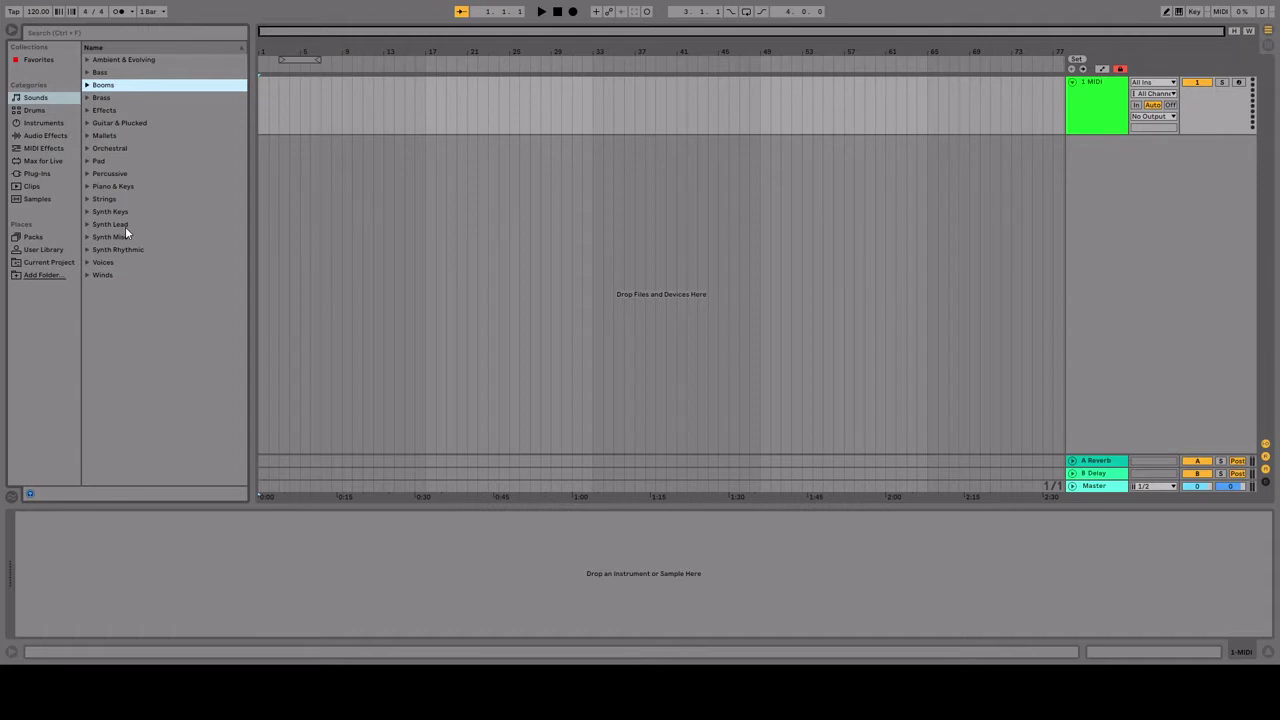
left_click(87, 72)
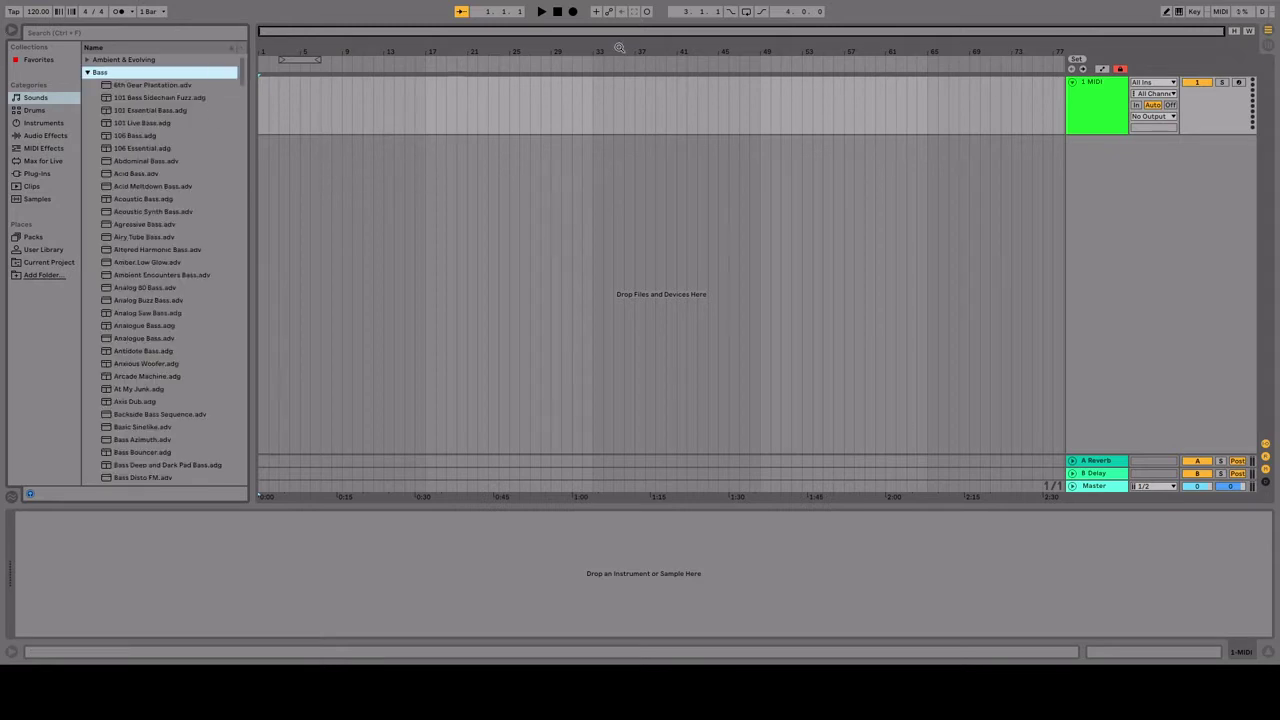
left_click(551, 175)
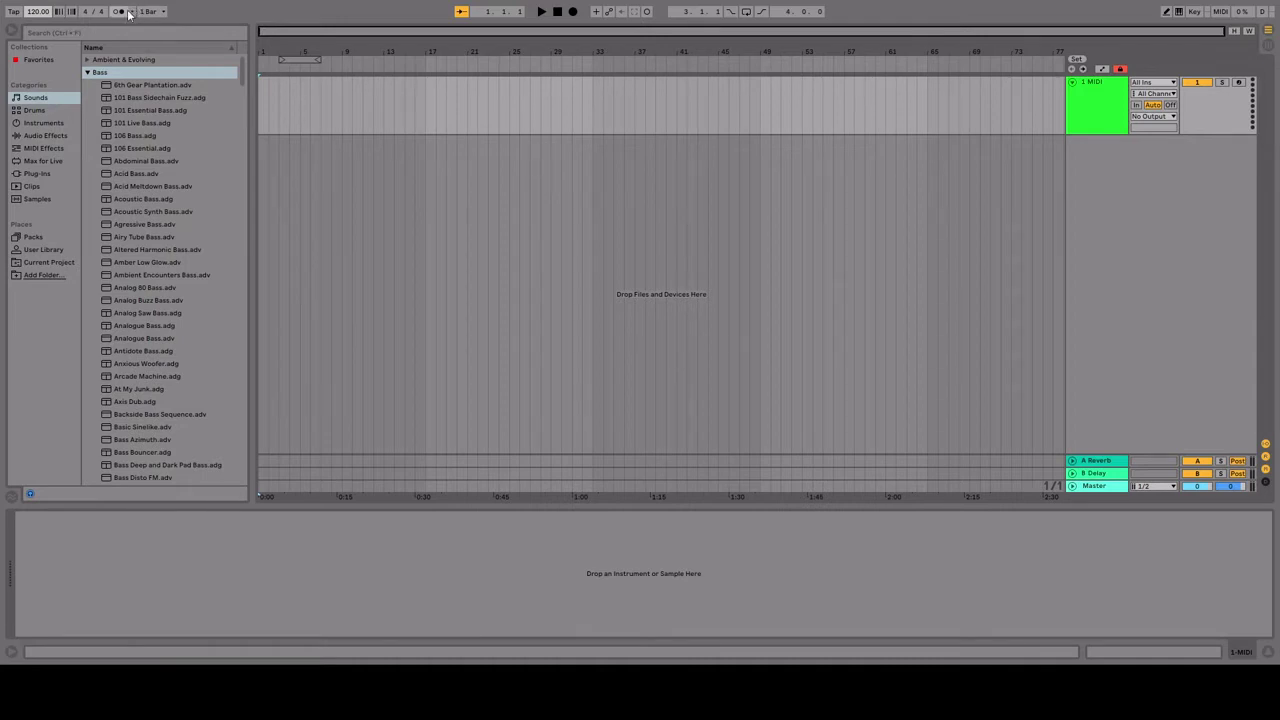
Turn on the metronome, set the project tempo to 150 BPM and play the empty arrangement to hear it.
left_click(543, 12)
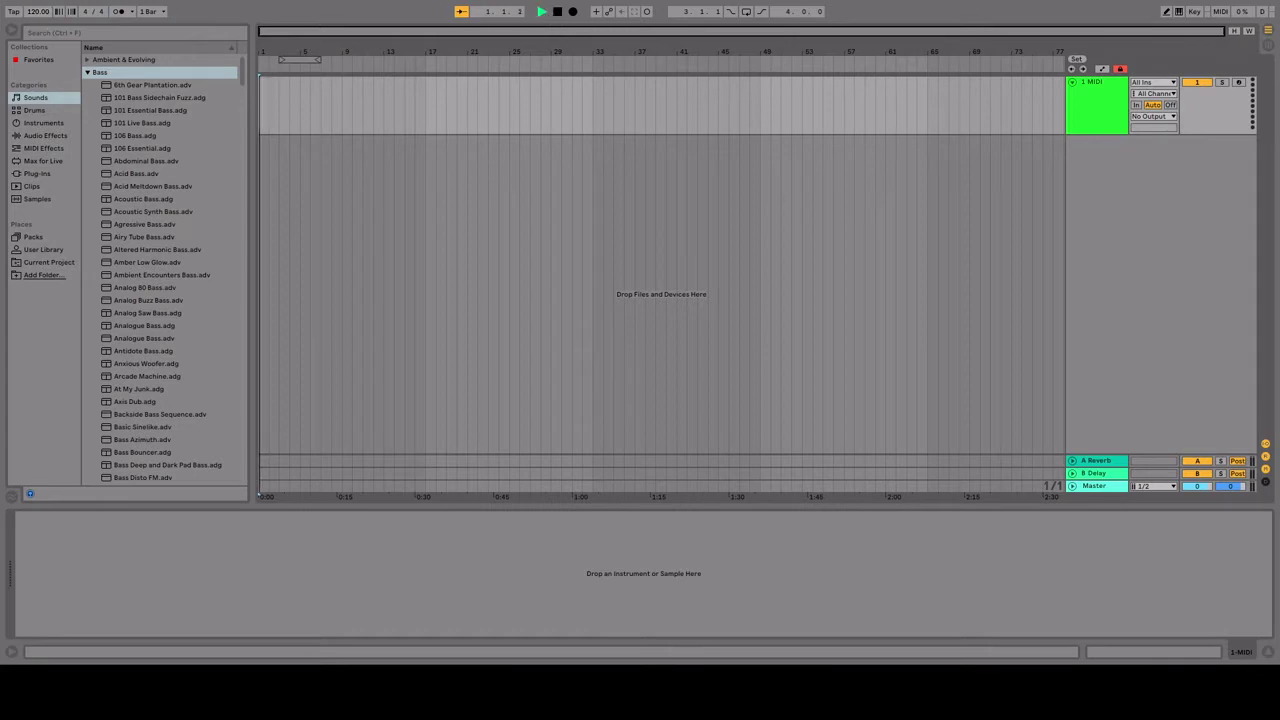
left_click(116, 12)
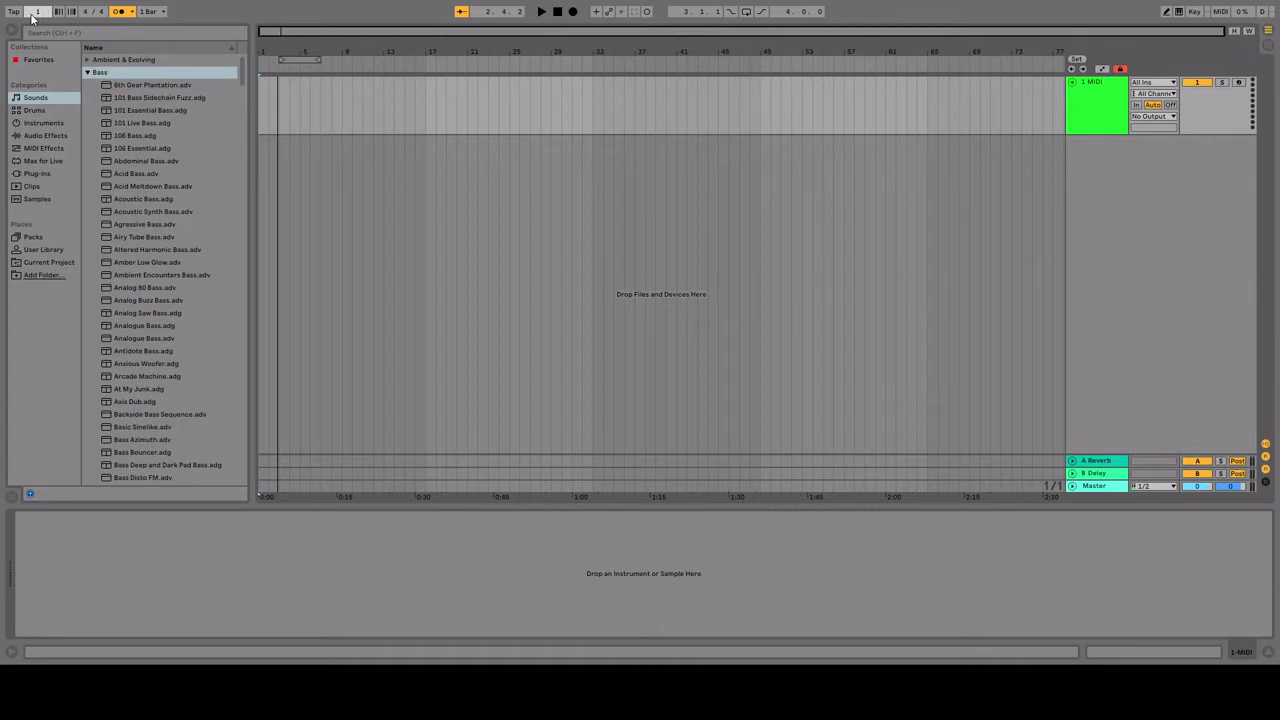
key("Return")
key("space")
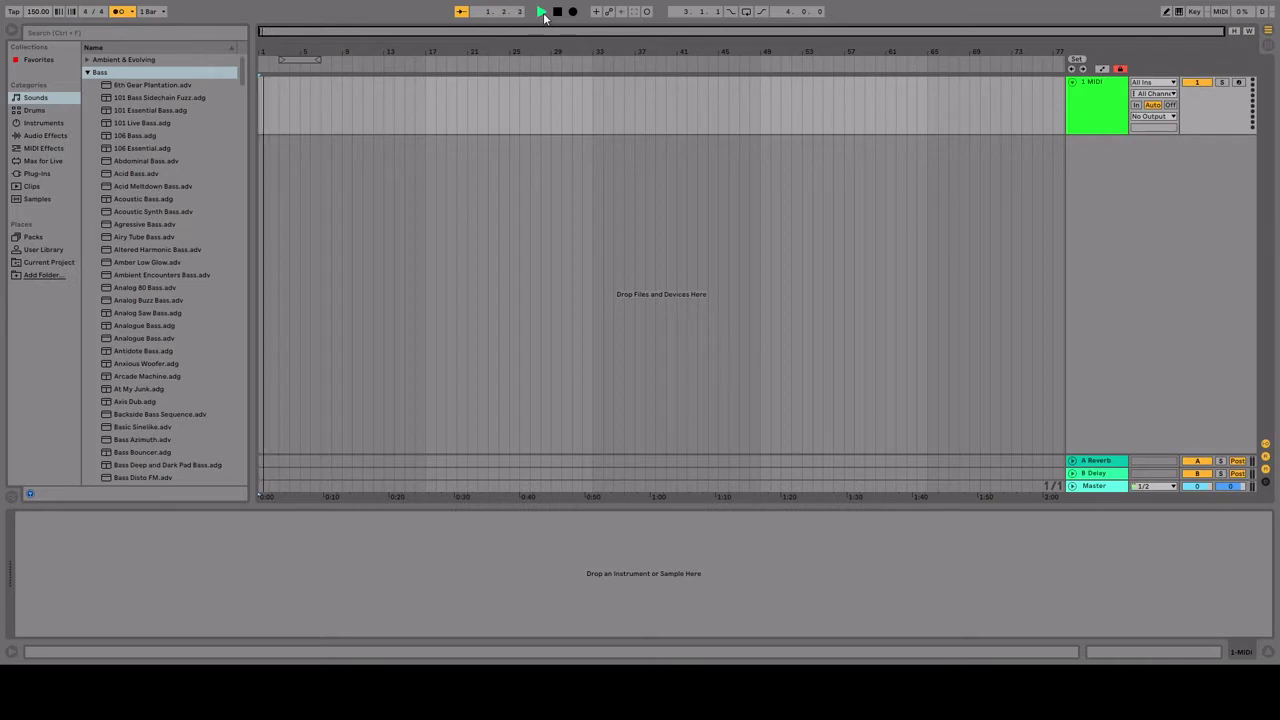
Set the project tempo to 160 BPM and listen to the metronome at that speed.
left_click_drag(38, 11, 31, 17)
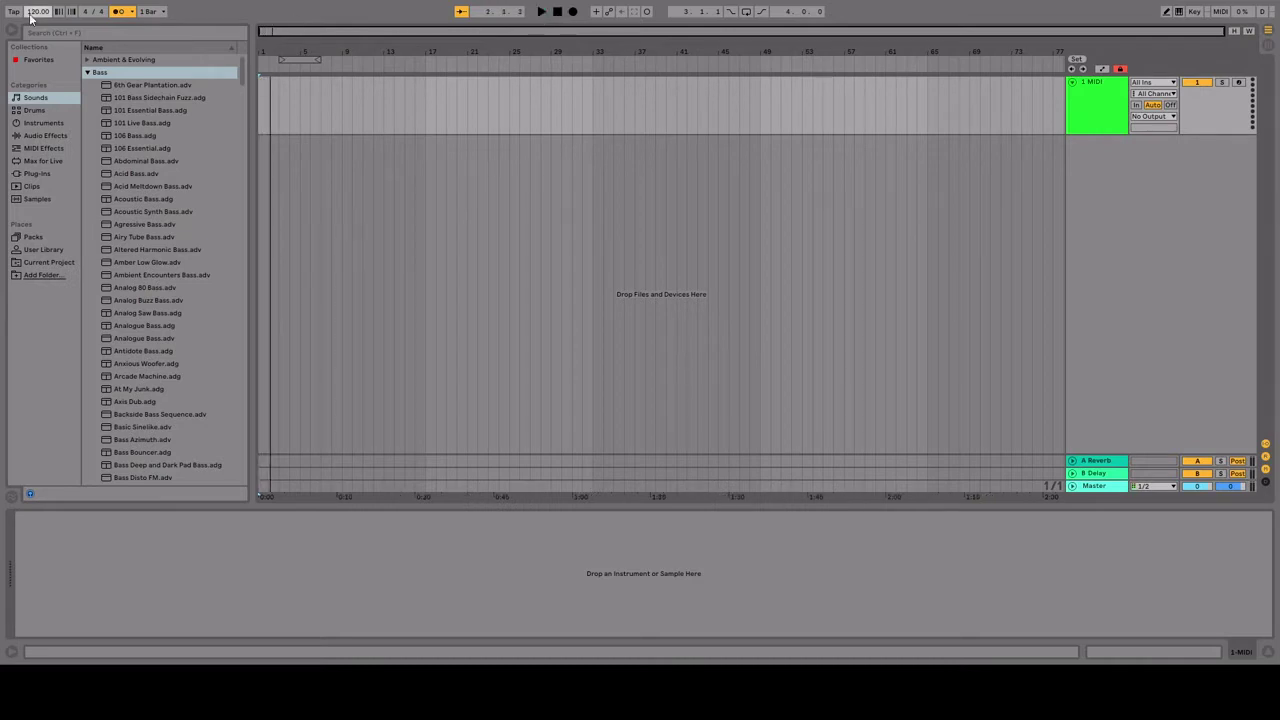
type("160")
key("Return")
key("space")
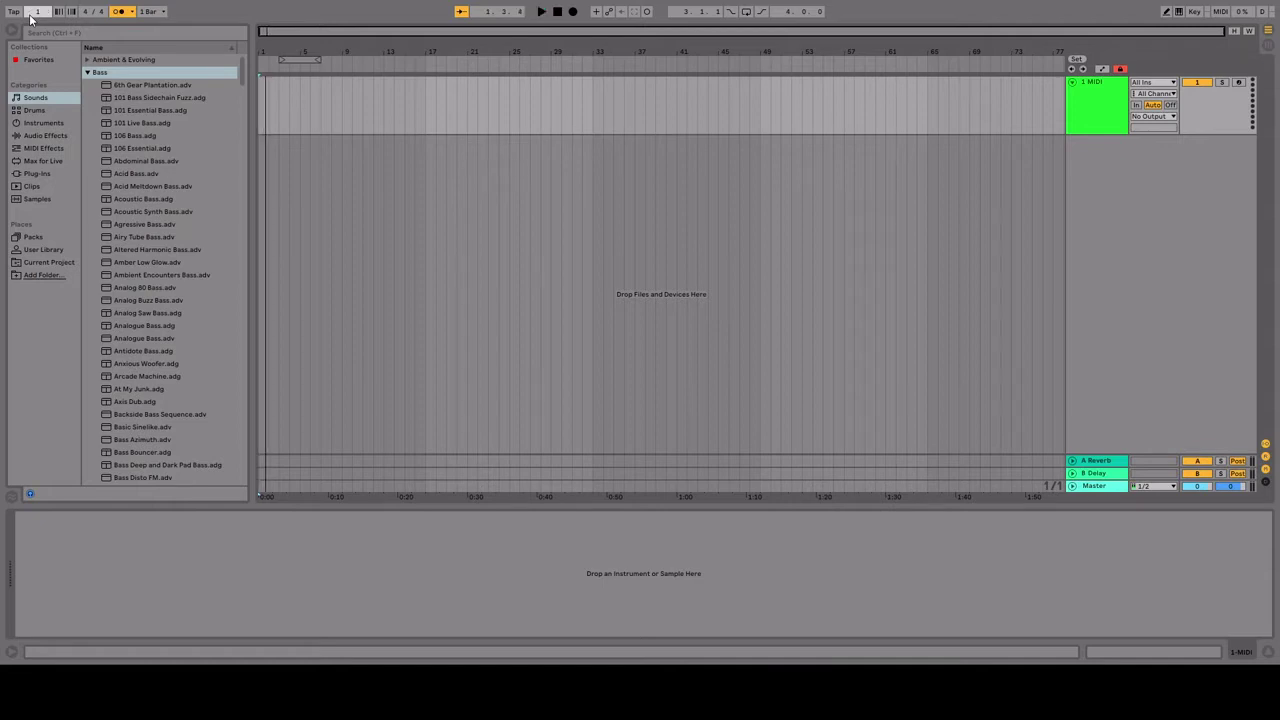
Set the project tempo to 170 BPM and check it by playing the metronome.
key("Return")
key("space")
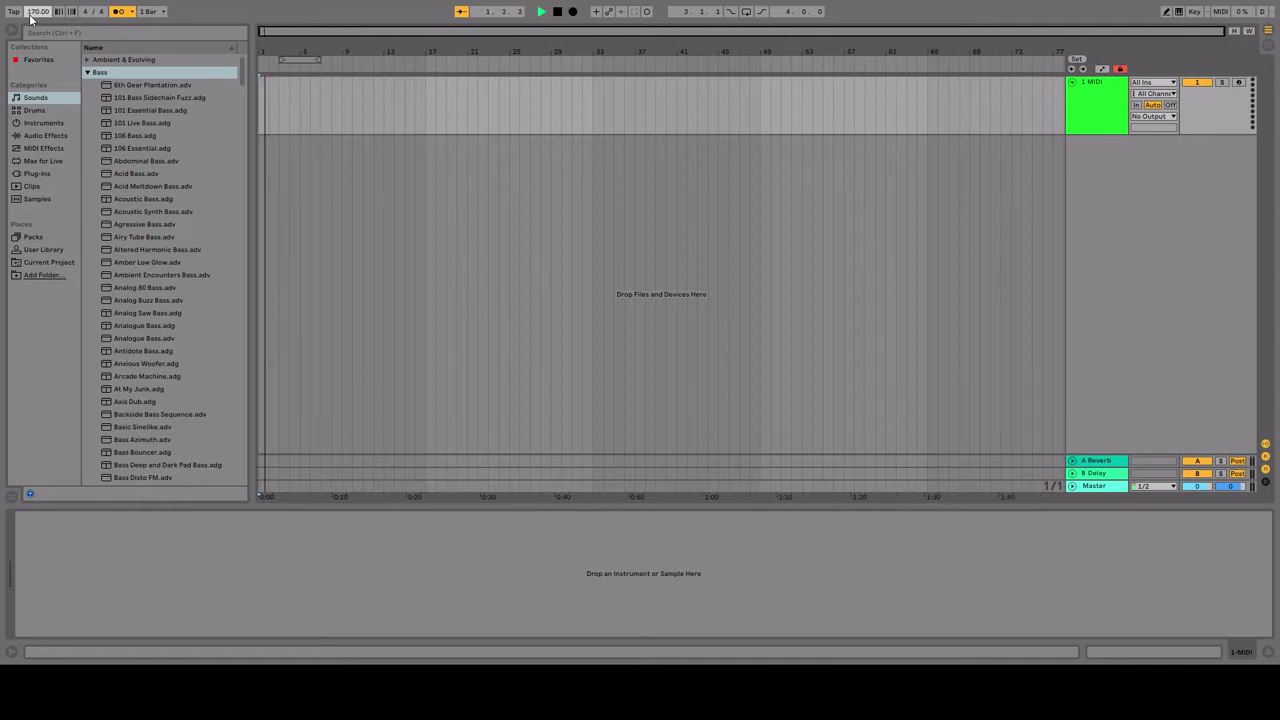
key("space")
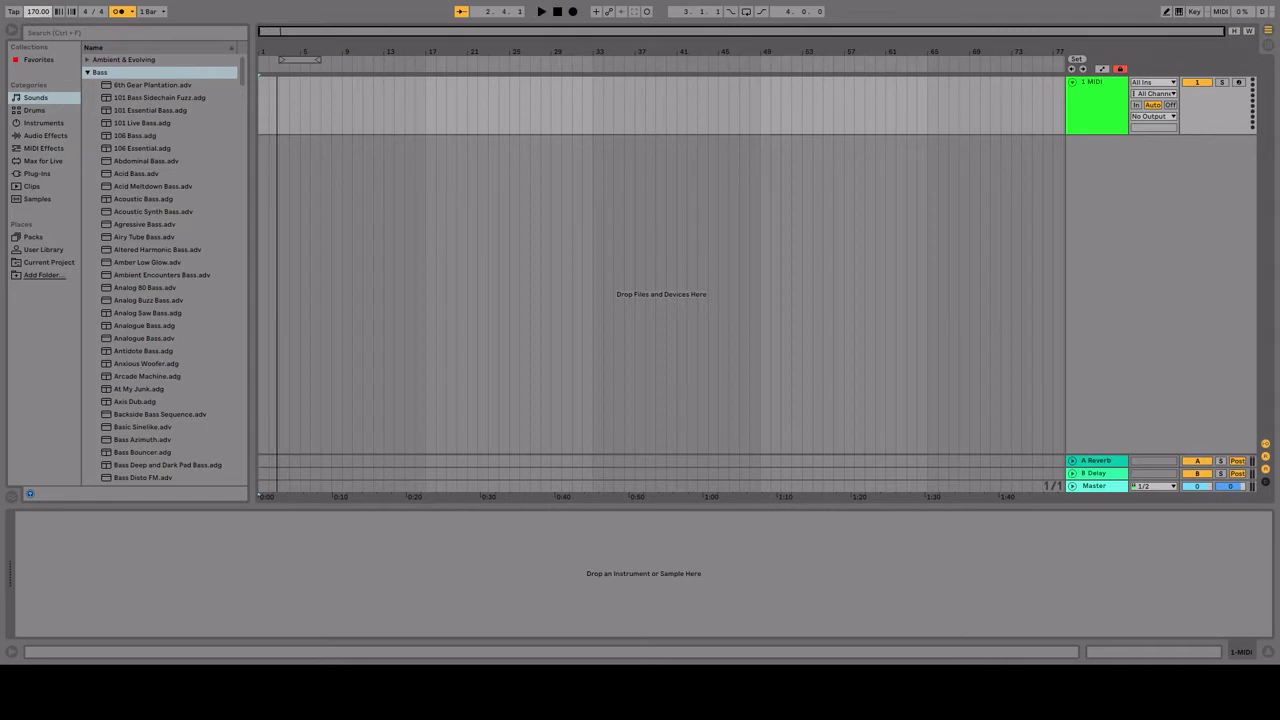
Load the Analog Buzz Bass preset onto the MIDI track and insert an empty one-bar MIDI clip at bar 8.
left_click(331, 109)
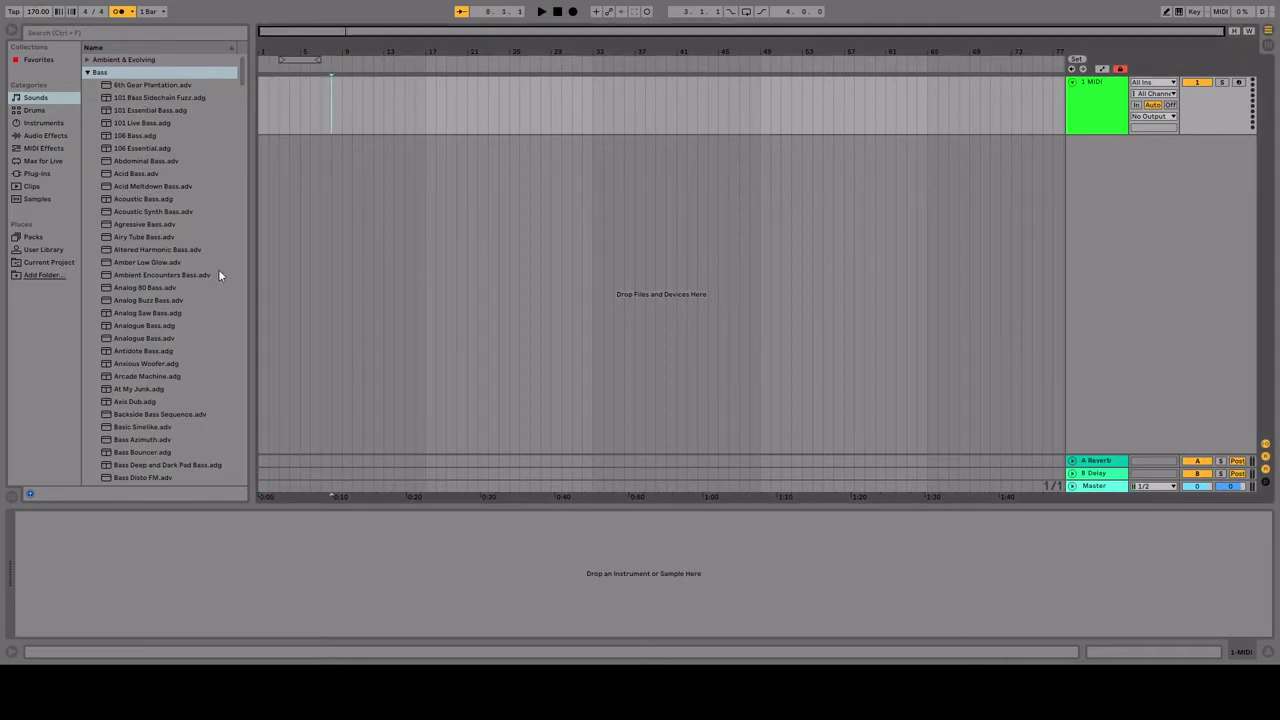
scroll(180, 189, "down", 2)
left_click_drag(150, 247, 340, 110)
key("ctrl+shift+m")
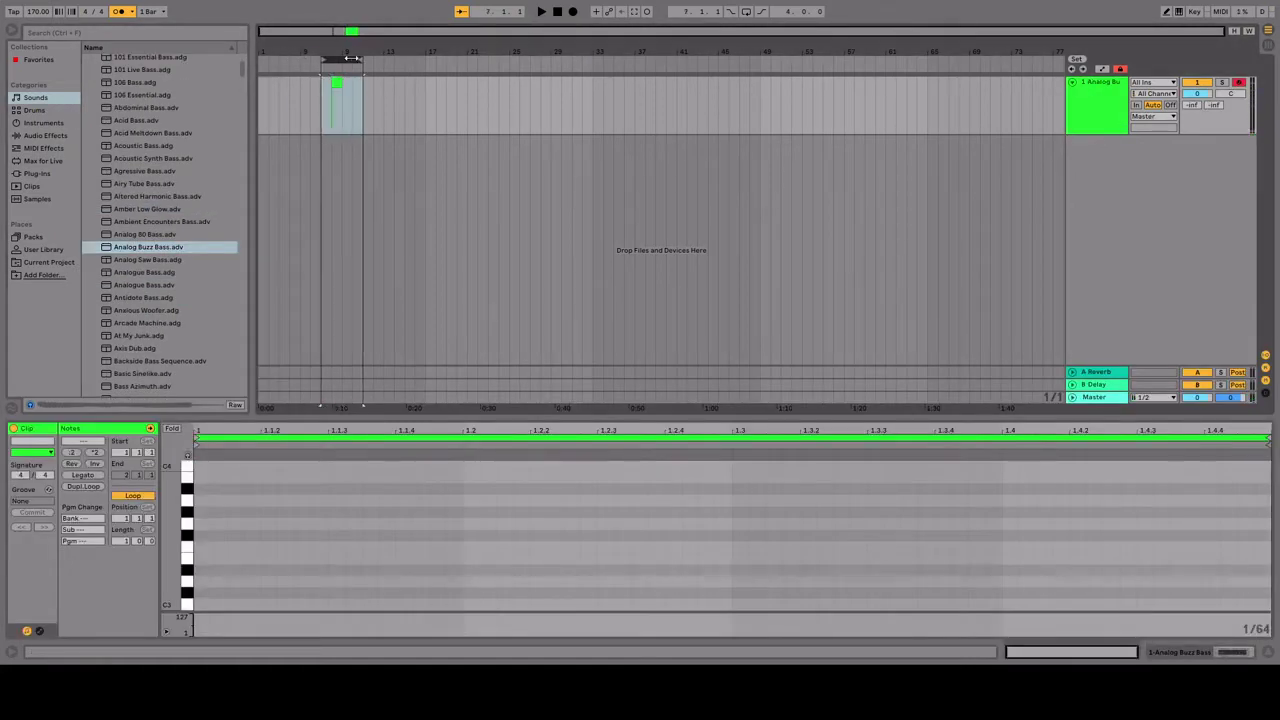
Fill the clip with a four-bar bass line of D1, F1, G1, G#1 and A1 notes, repeat it over eight bars and play it.
key("F9")
key("space")
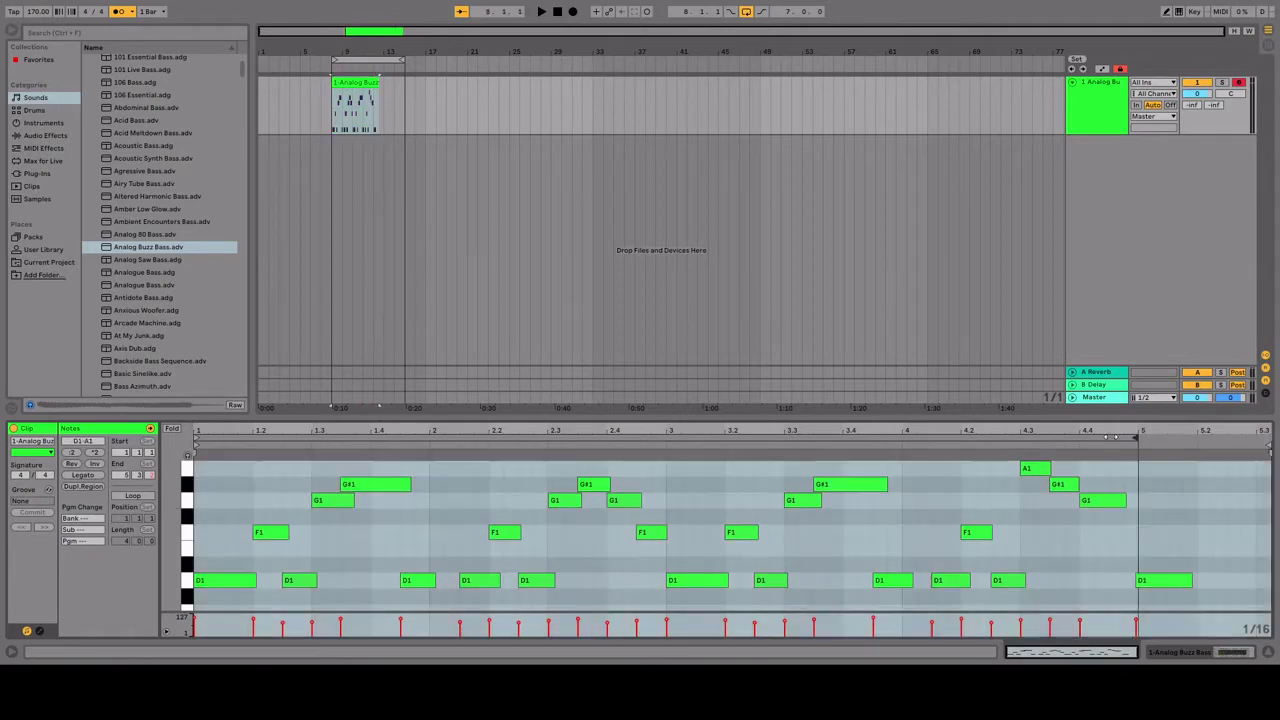
left_click(382, 128)
key("space")
left_click(382, 140)
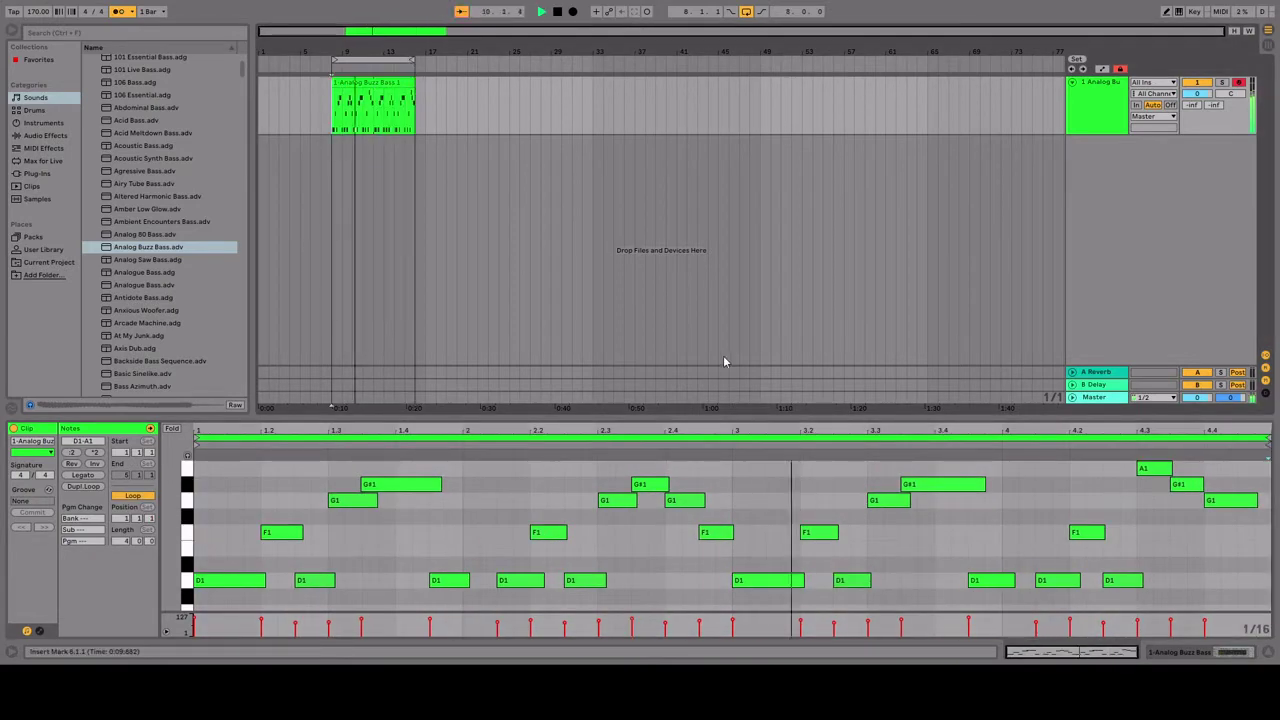
Turn off the metronome and play the bass clip from bar 8.
left_click(117, 12)
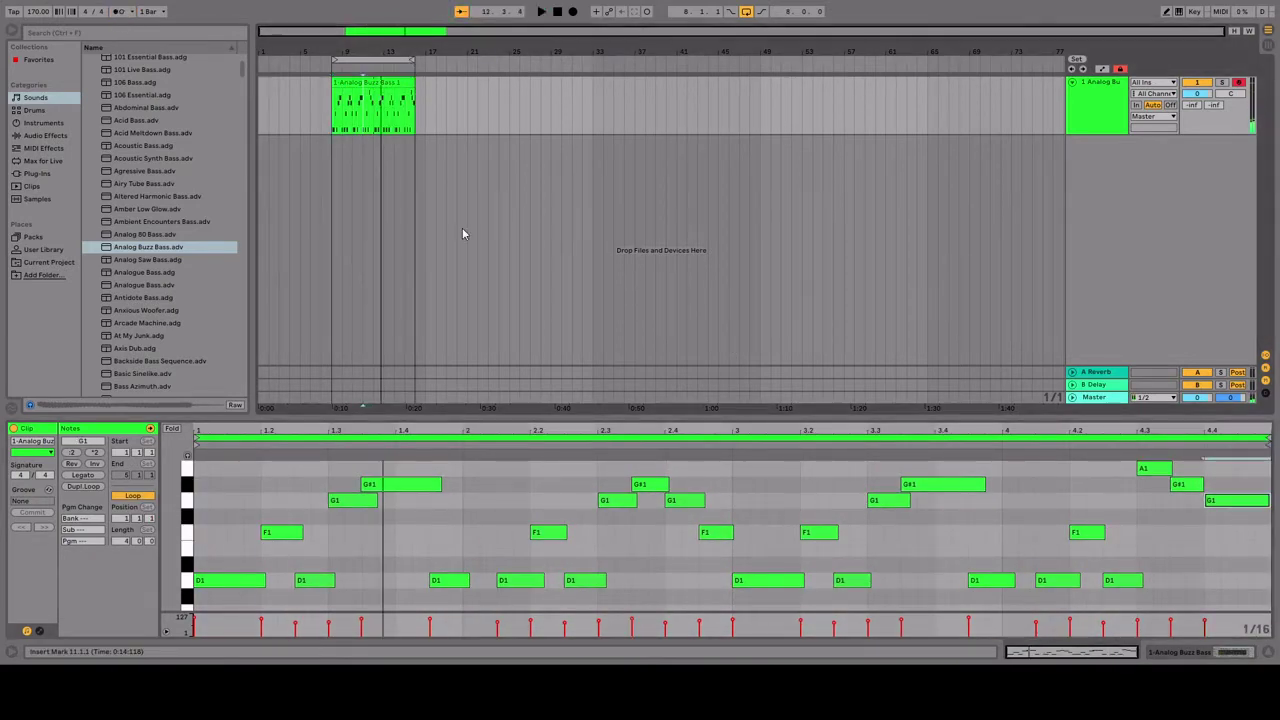
left_click(333, 153)
key("space")
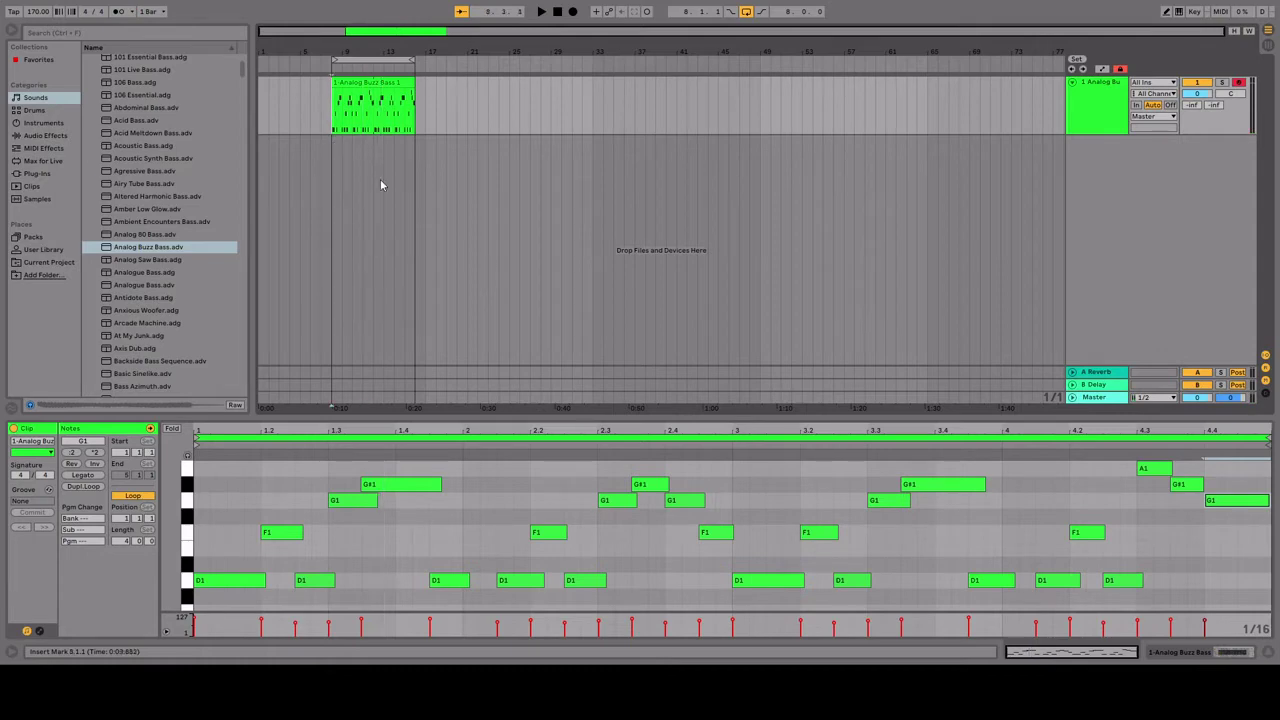
key("space")
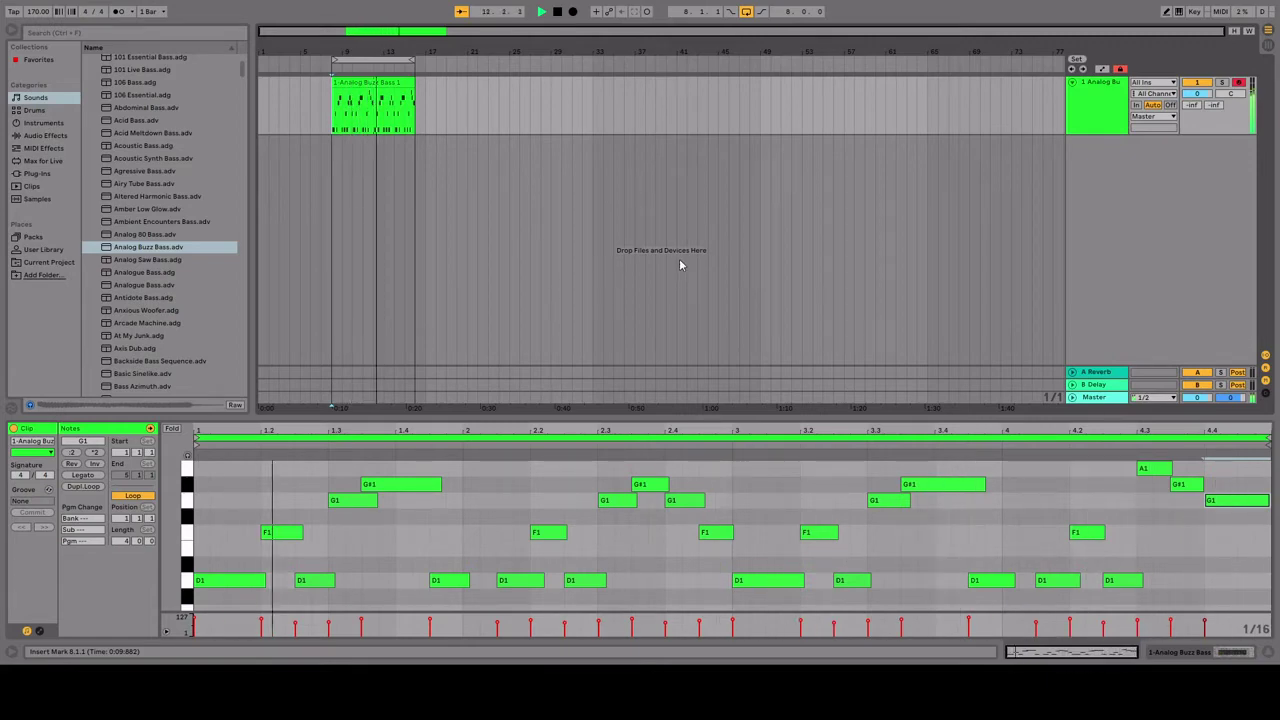
key("space")
Look through the Pedal and Reverb audio effects and add the default Reverb to the Analog Buzz Bass track.
left_click(375, 87)
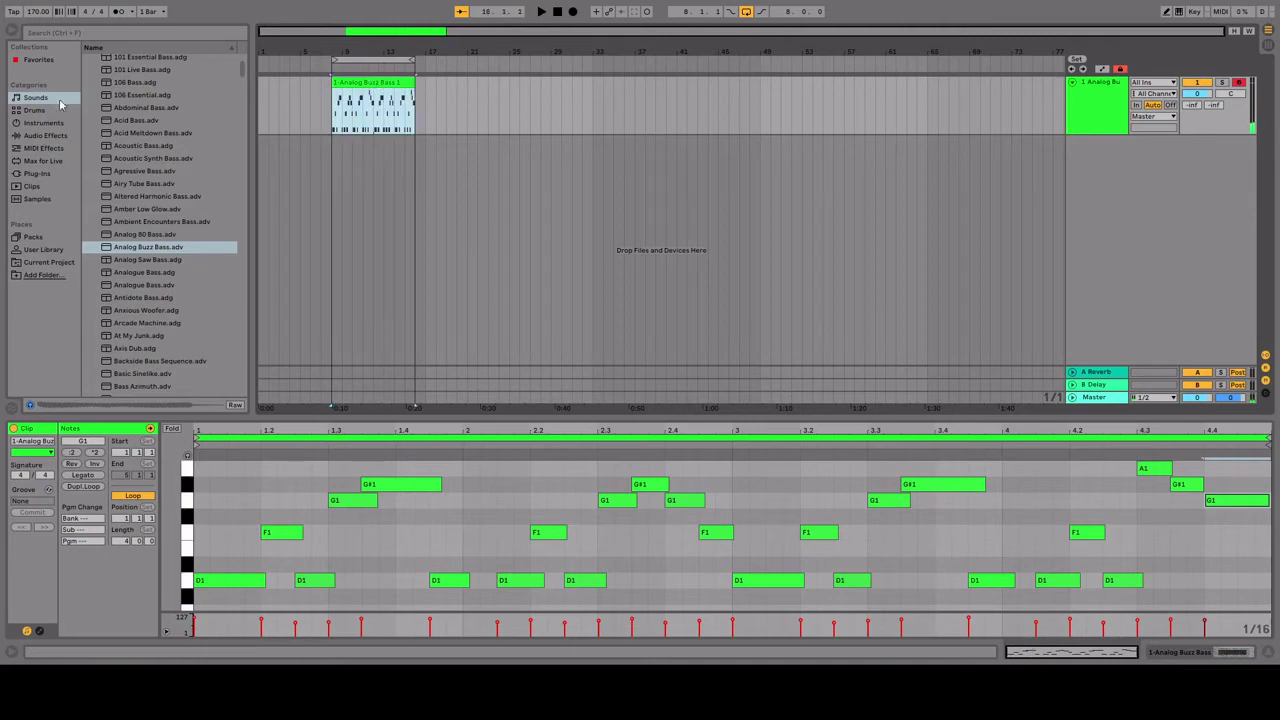
left_click(36, 111)
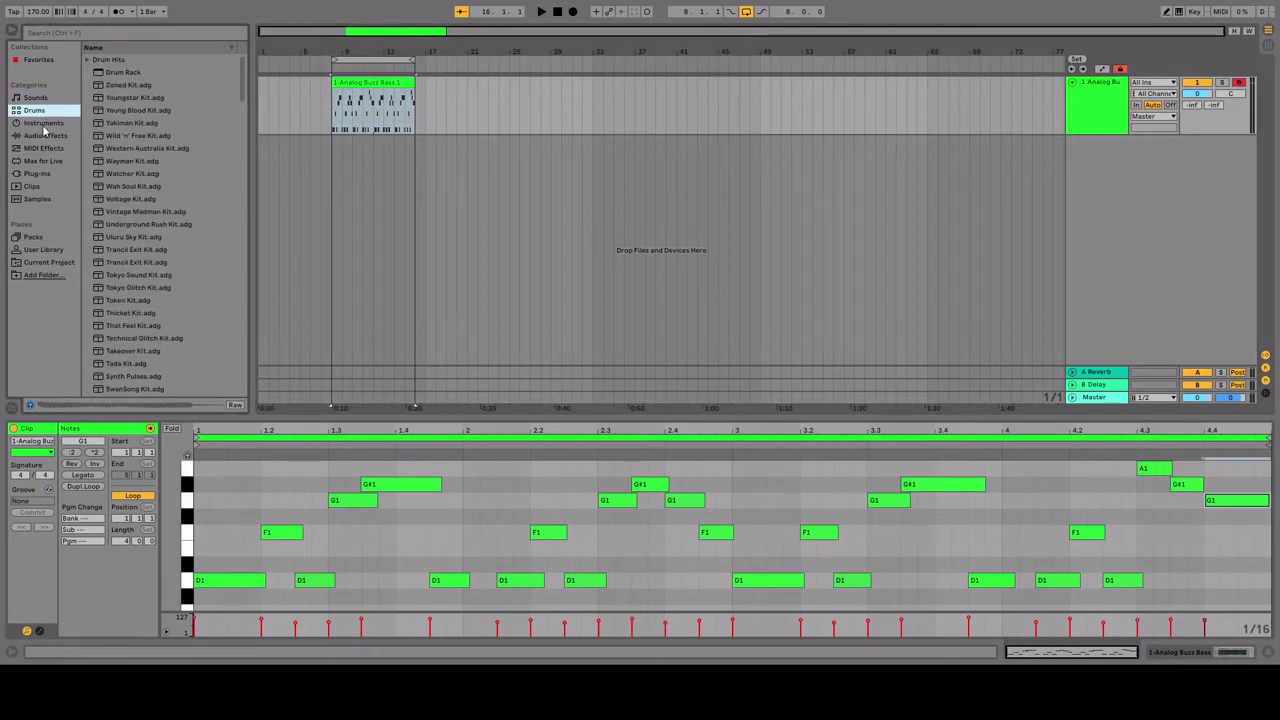
left_click(45, 135)
left_click(90, 187)
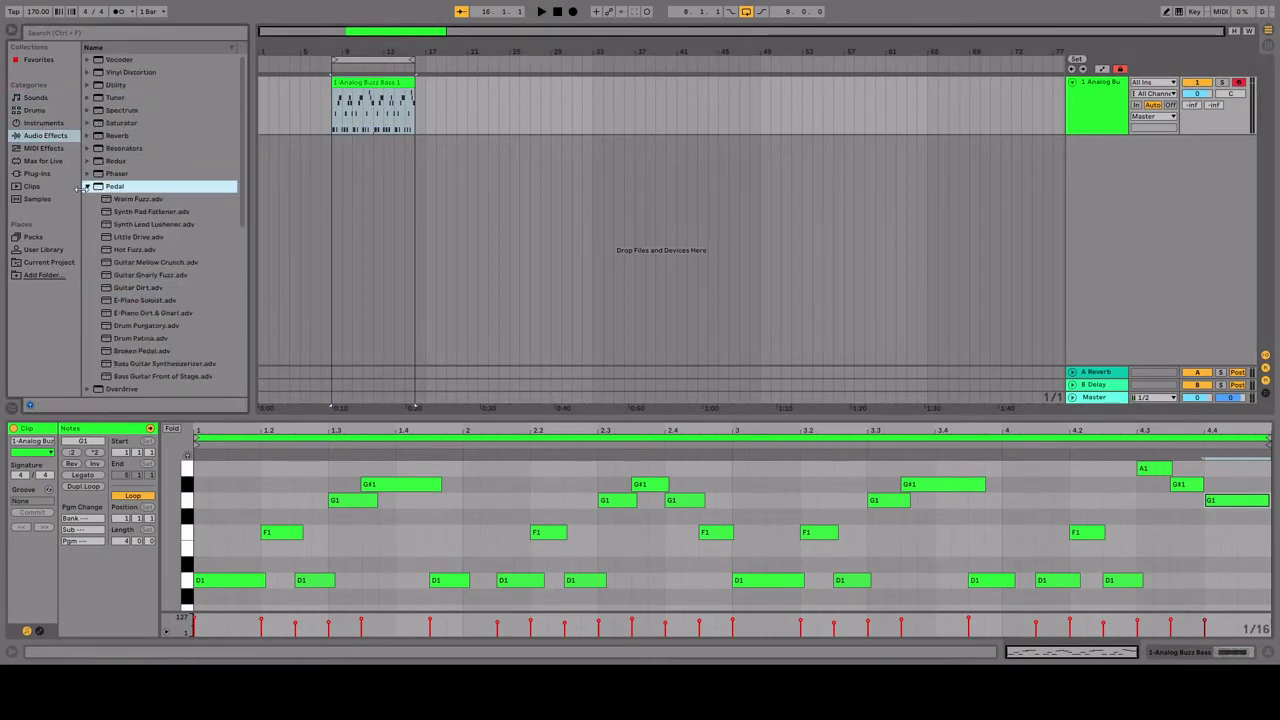
left_click(87, 186)
left_click(87, 186)
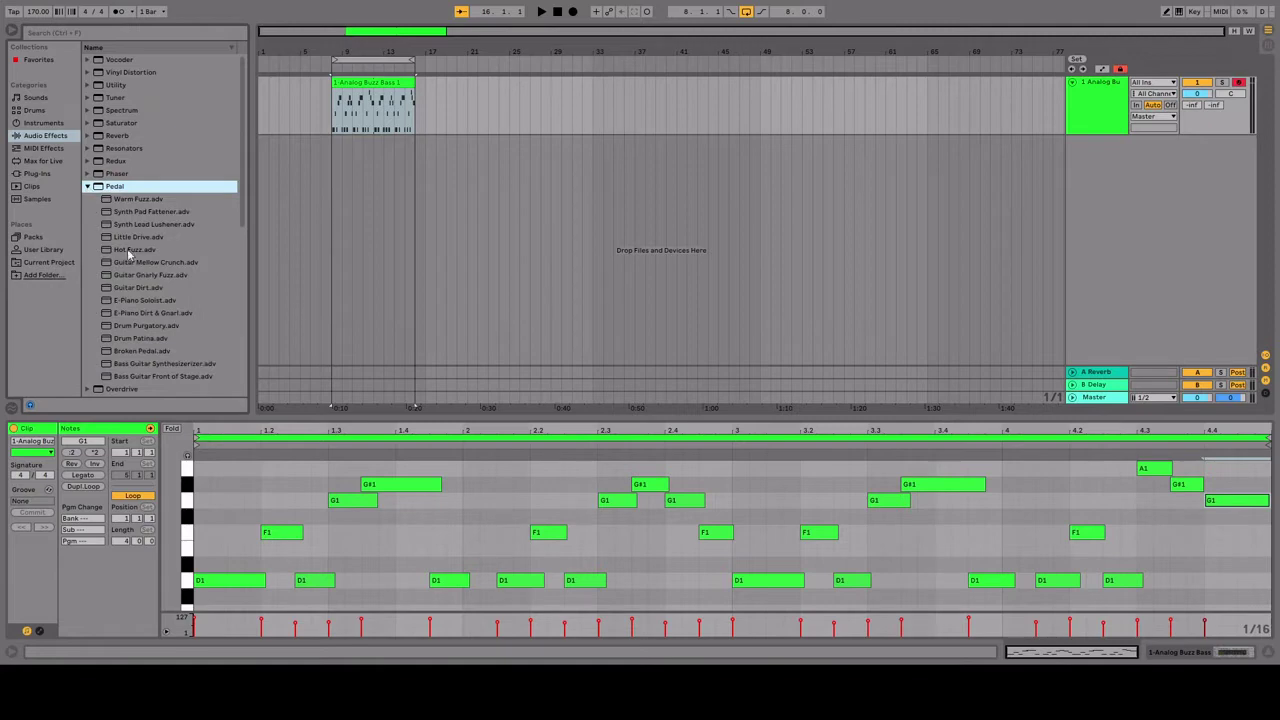
left_click(87, 186)
left_click(88, 135)
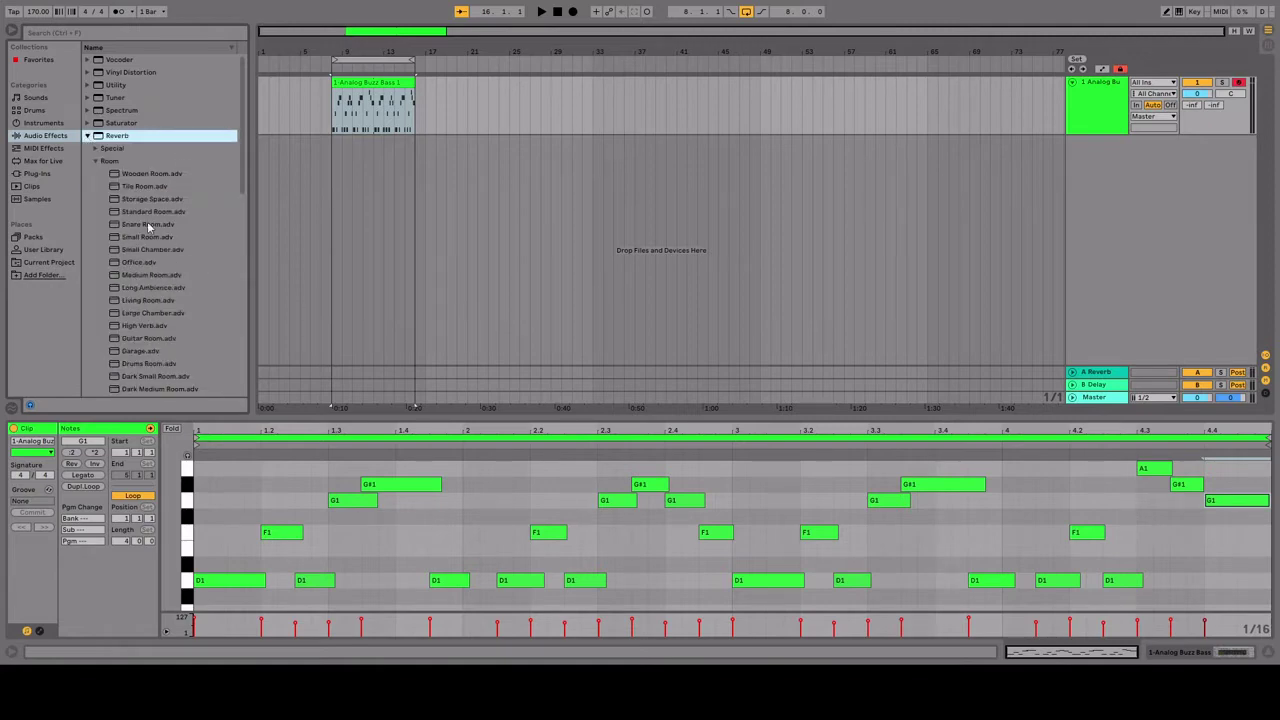
left_click(97, 162)
left_click_drag(119, 140, 981, 122)
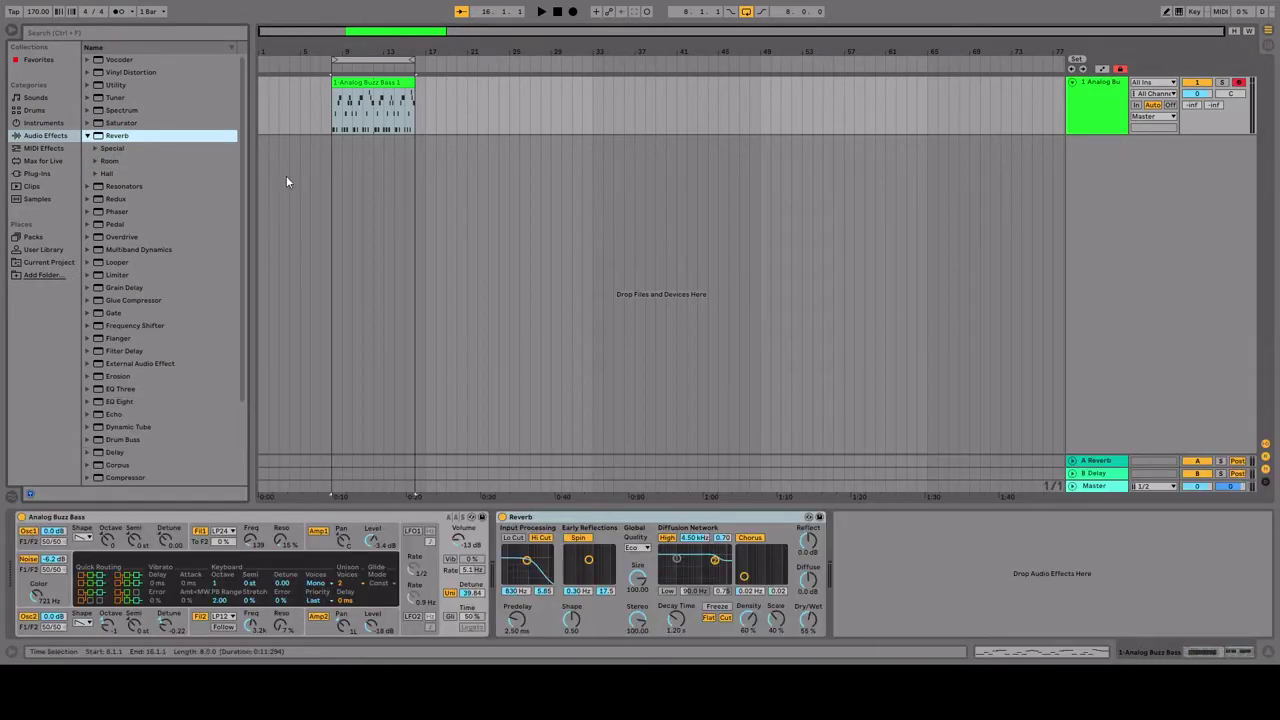
Set the Reverb's Dry/Wet to 40% and its Decay Time to 3.31 s while the bass clip plays.
key("space")
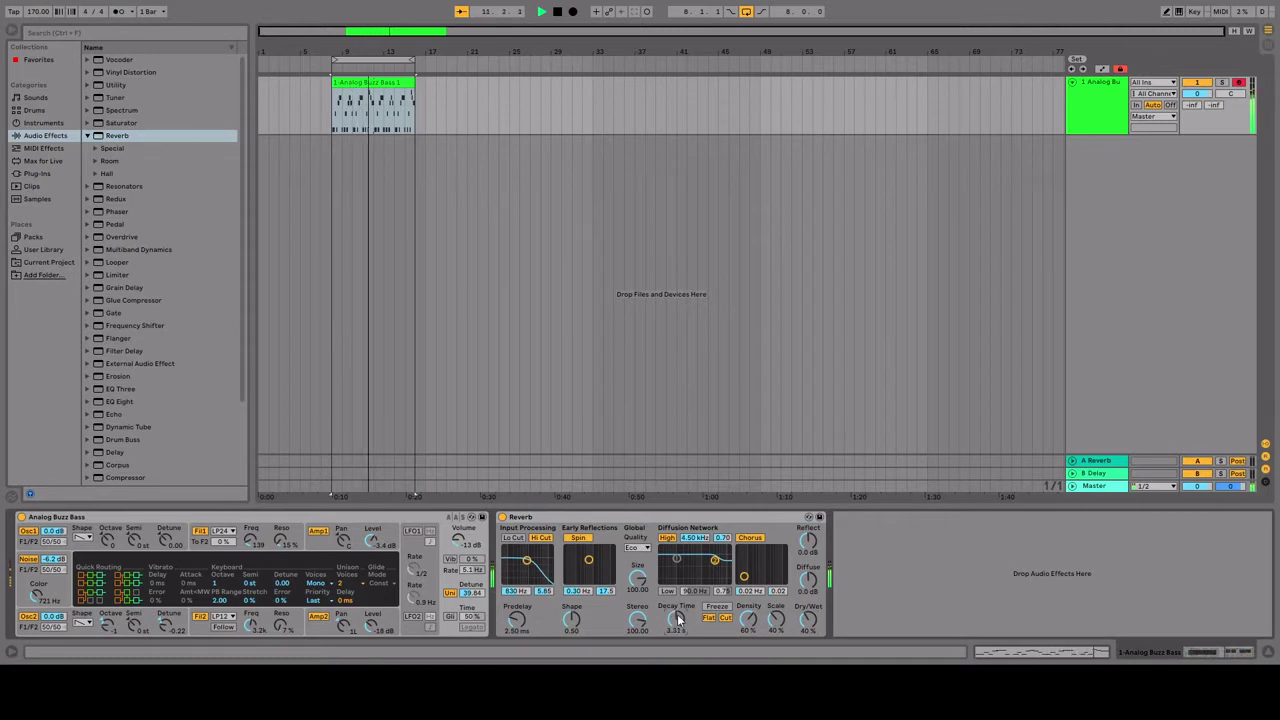
key("space")
left_click(86, 135)
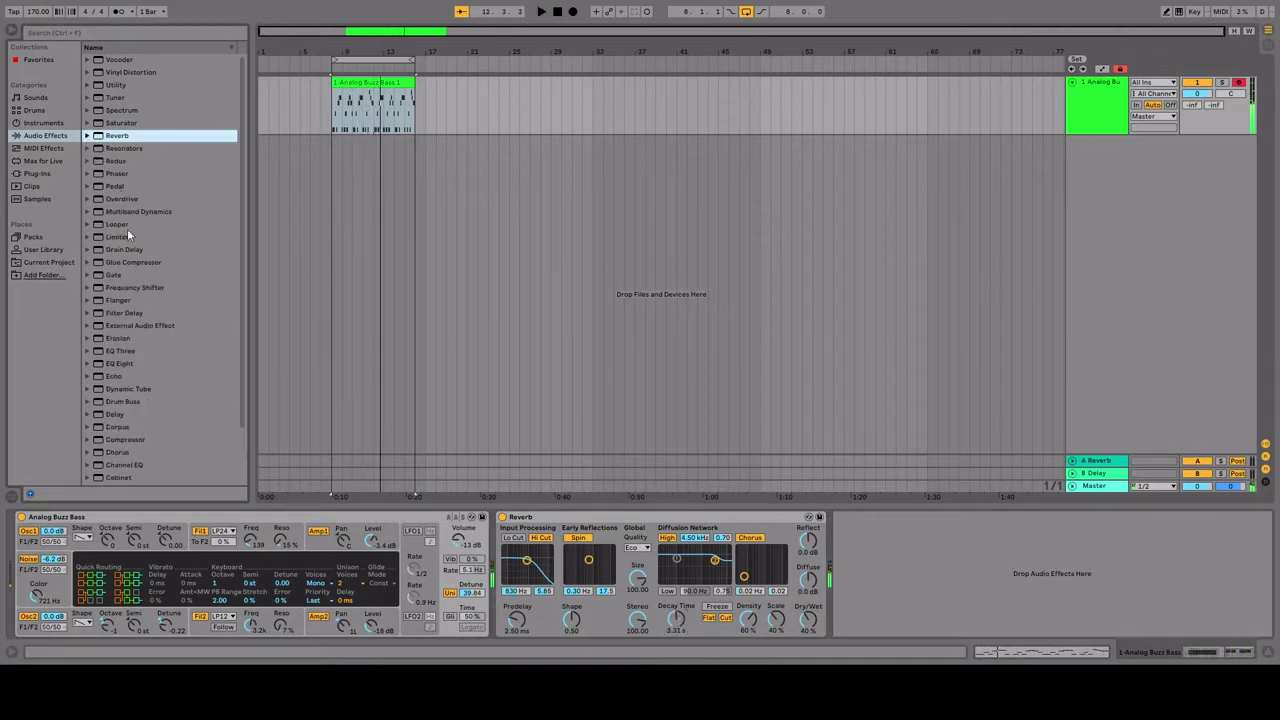
Add the E-Piano Dirt & Gnarl pedal preset to the bass track after the Reverb.
left_click(87, 186)
left_click(133, 200)
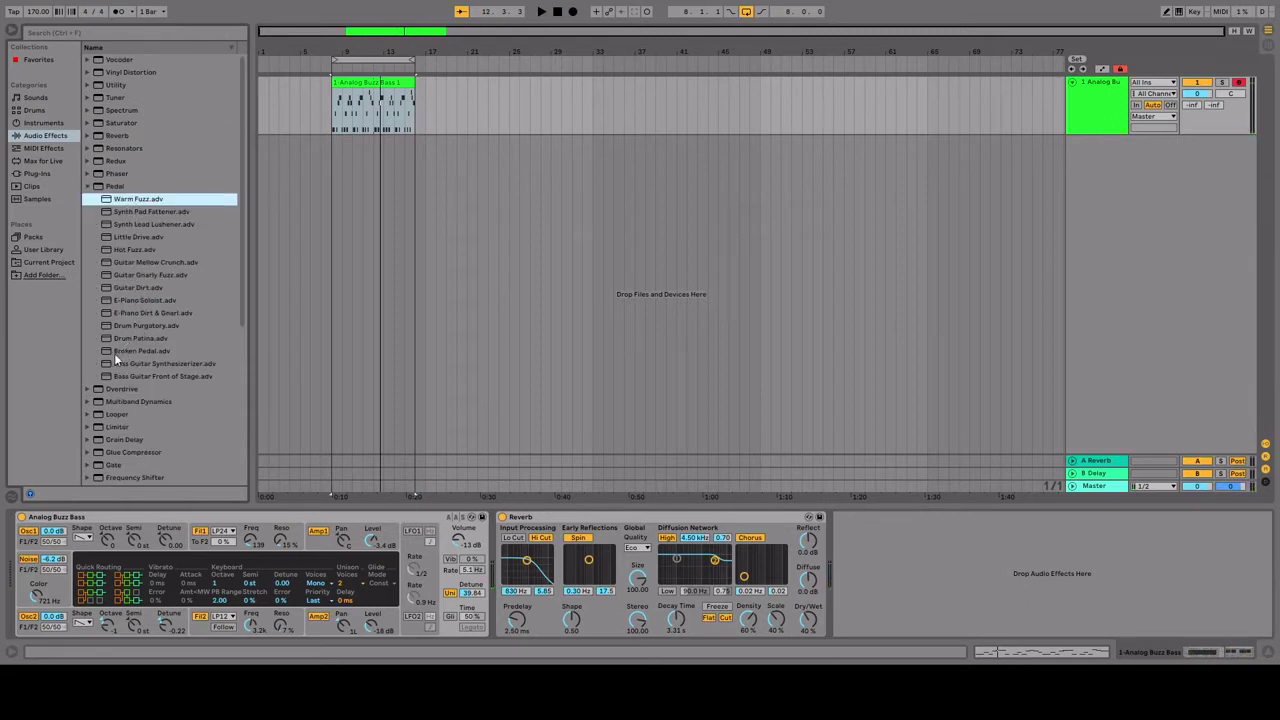
left_click(125, 313)
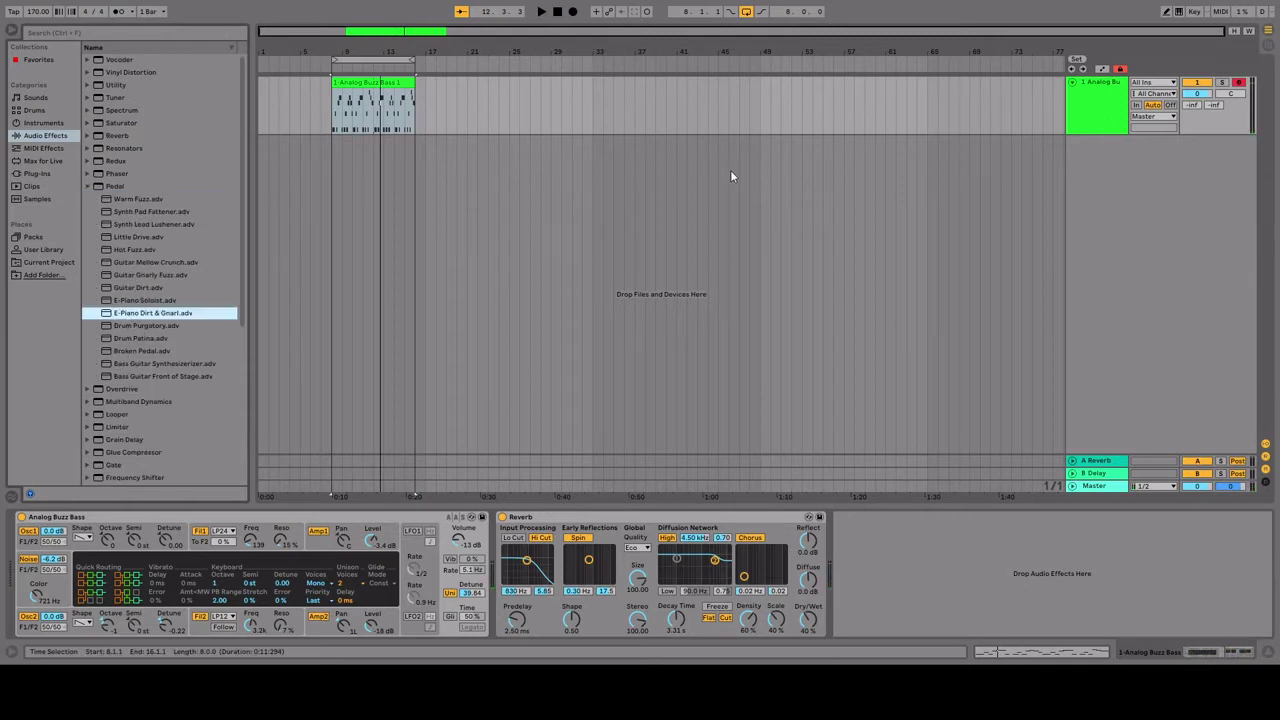
left_click(1053, 125)
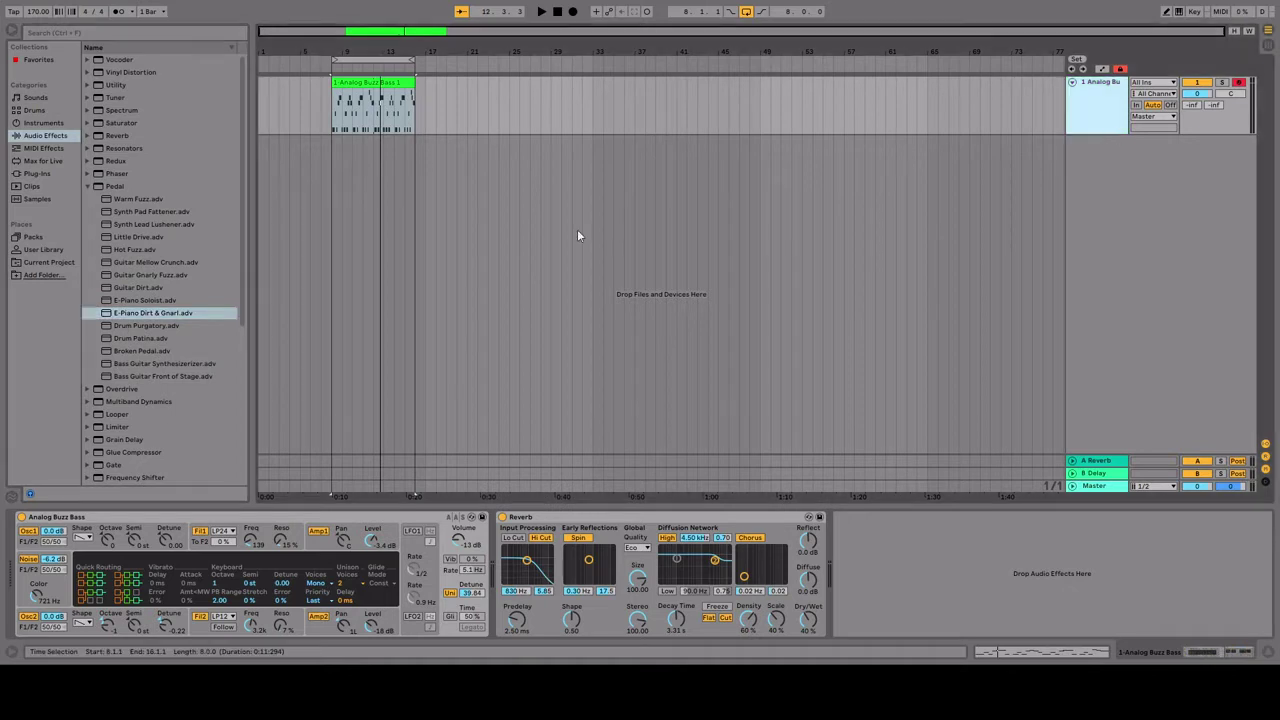
double_click(133, 316)
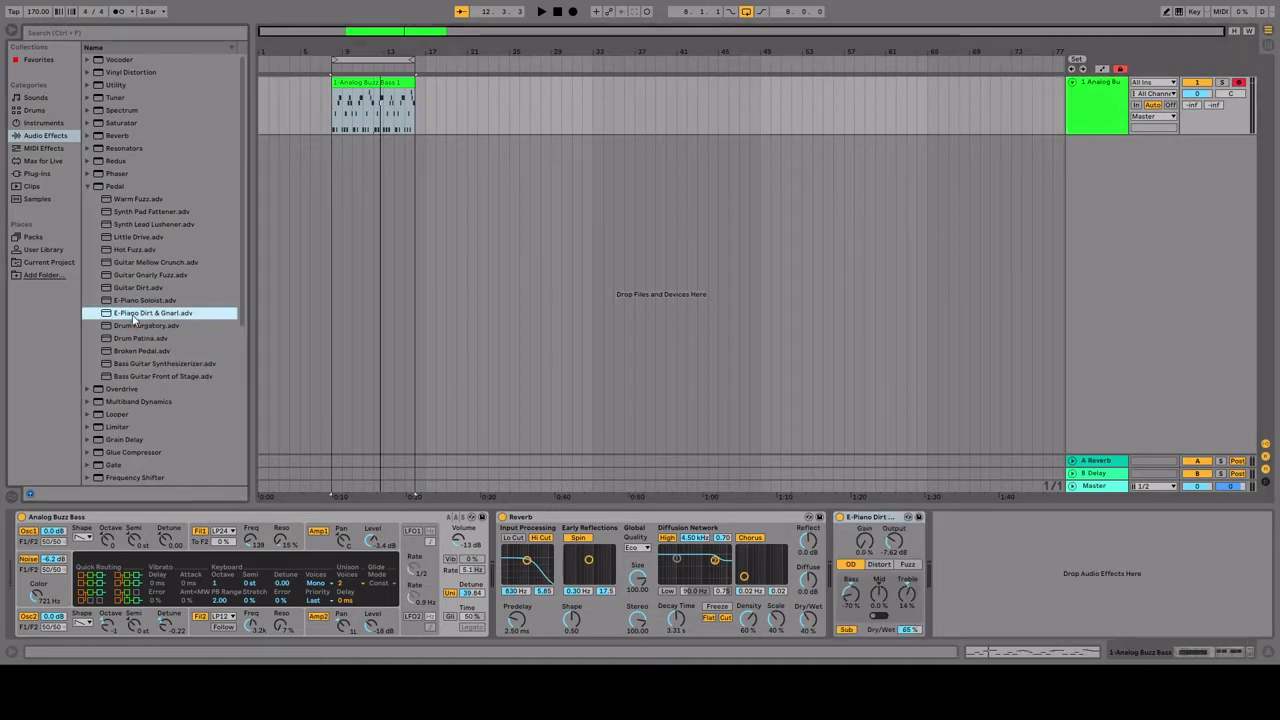
During playback, raise the pedal's Treble to 67%, compare the Fuzz and Distort types and keep Fuzz.
left_click(338, 334)
key("space")
left_click_drag(907, 597, 909, 594)
left_click(907, 564)
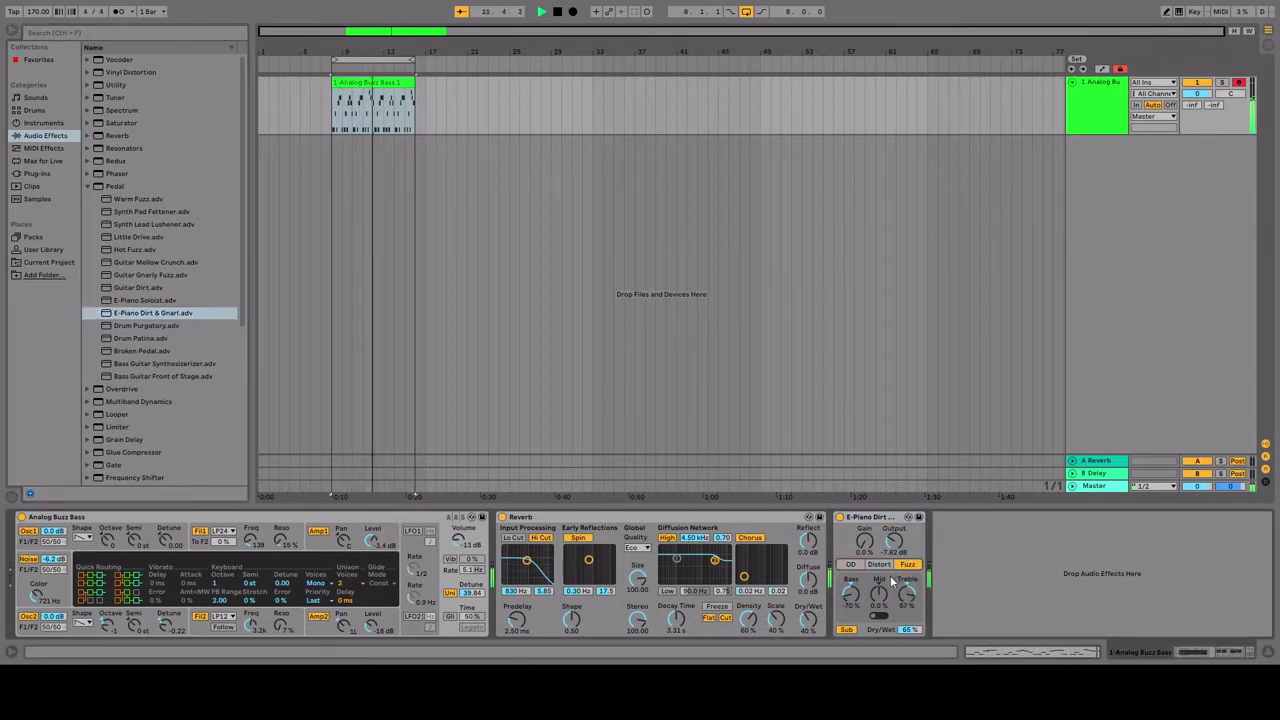
left_click(879, 564)
left_click(907, 564)
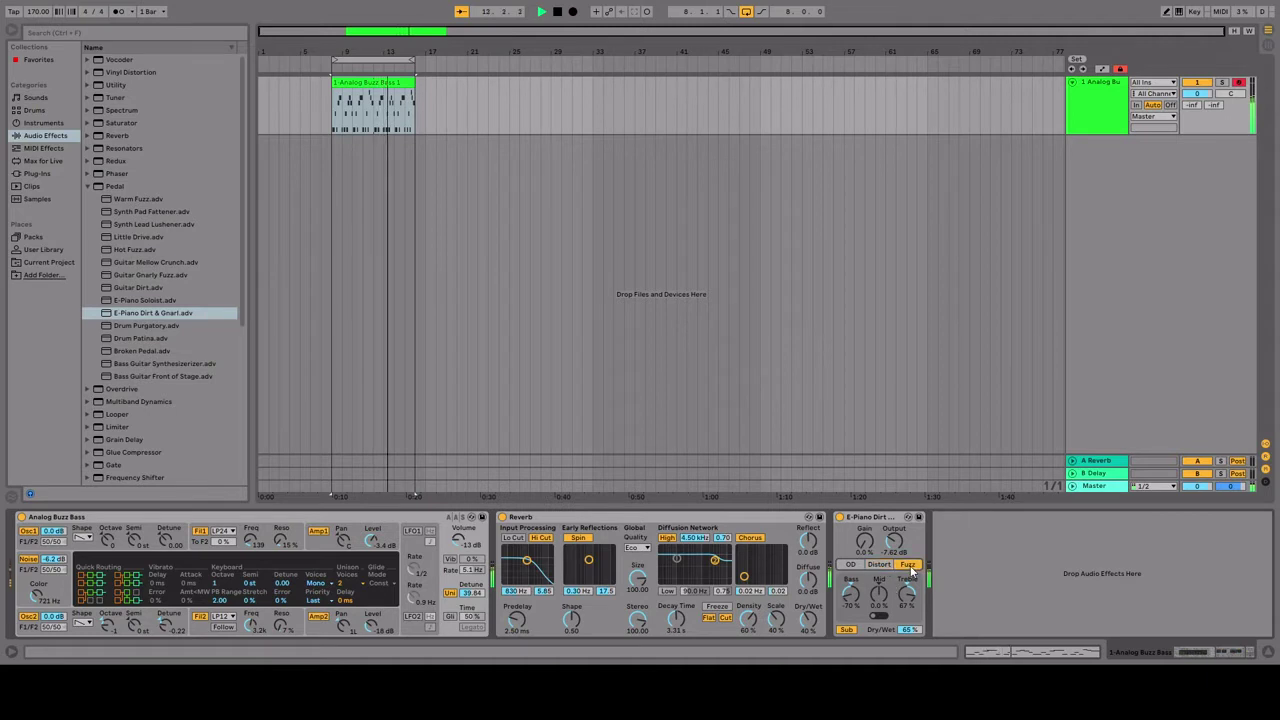
Set the pedal's Treble to 30% and Output to -9.84 dB, lower its Bass slightly, and set the Reverb's Decay Time to 1.60 s.
left_click_drag(907, 594, 907, 612)
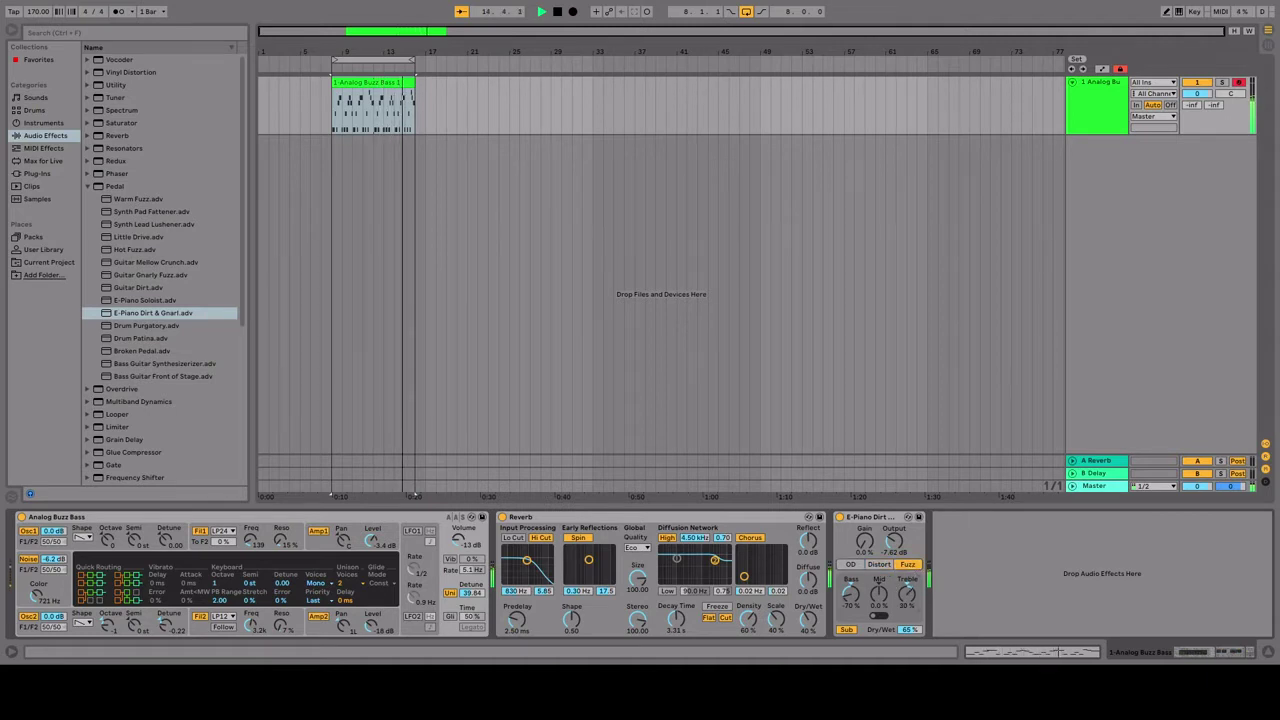
left_click_drag(893, 541, 893, 558)
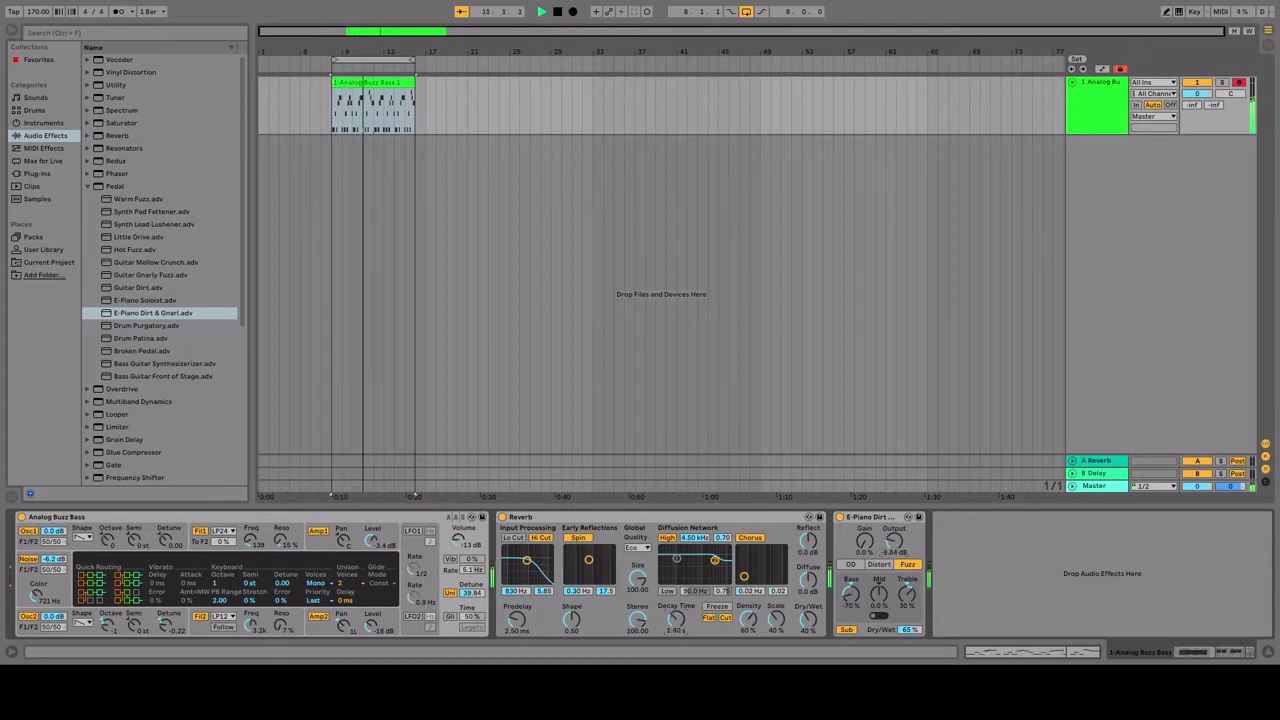
left_click_drag(850, 593, 879, 594)
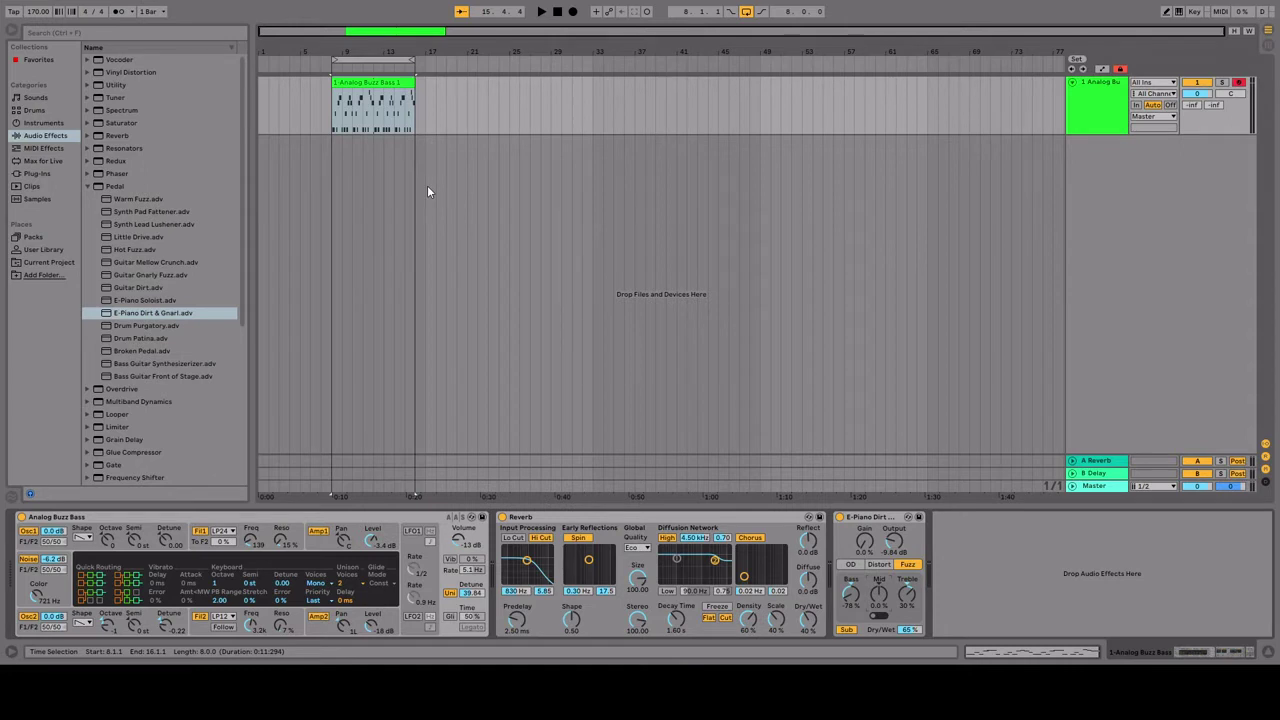
Browse the Drum Hits from the Rim folder to the Hihat folder and audition a SessionDry hi-hat sample for the Drum Rack.
left_click(1097, 227)
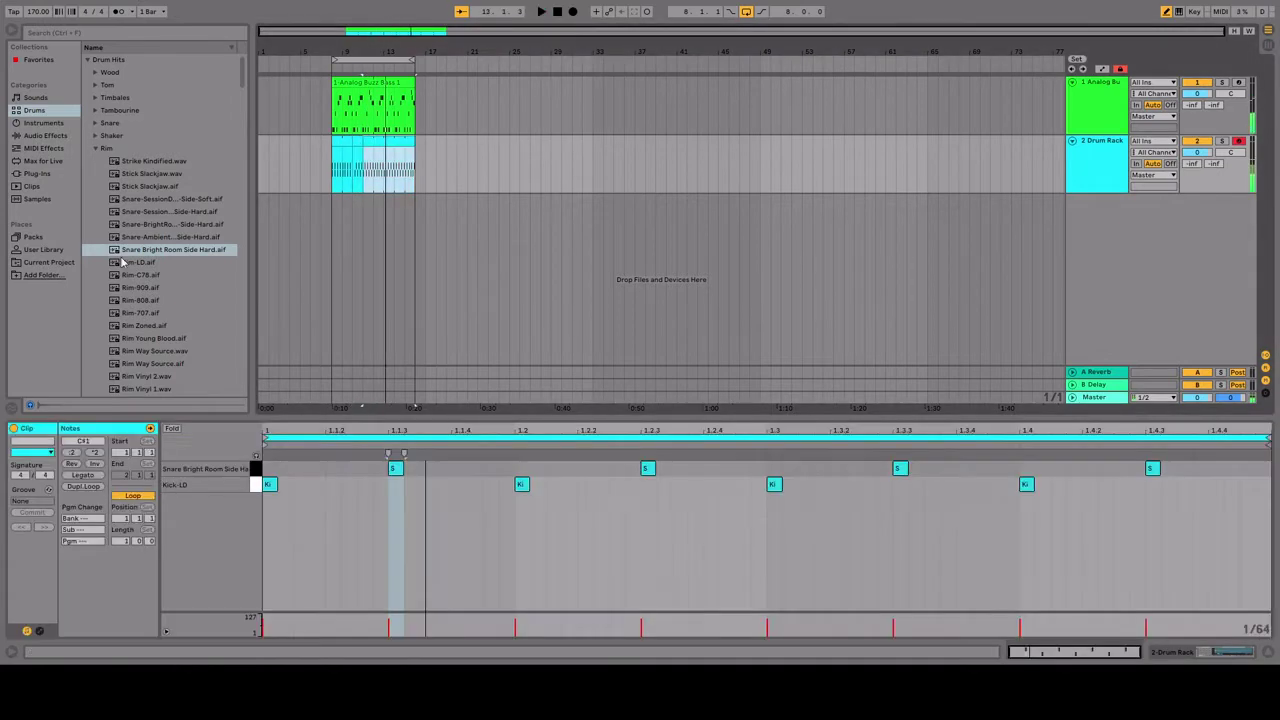
left_click(95, 148)
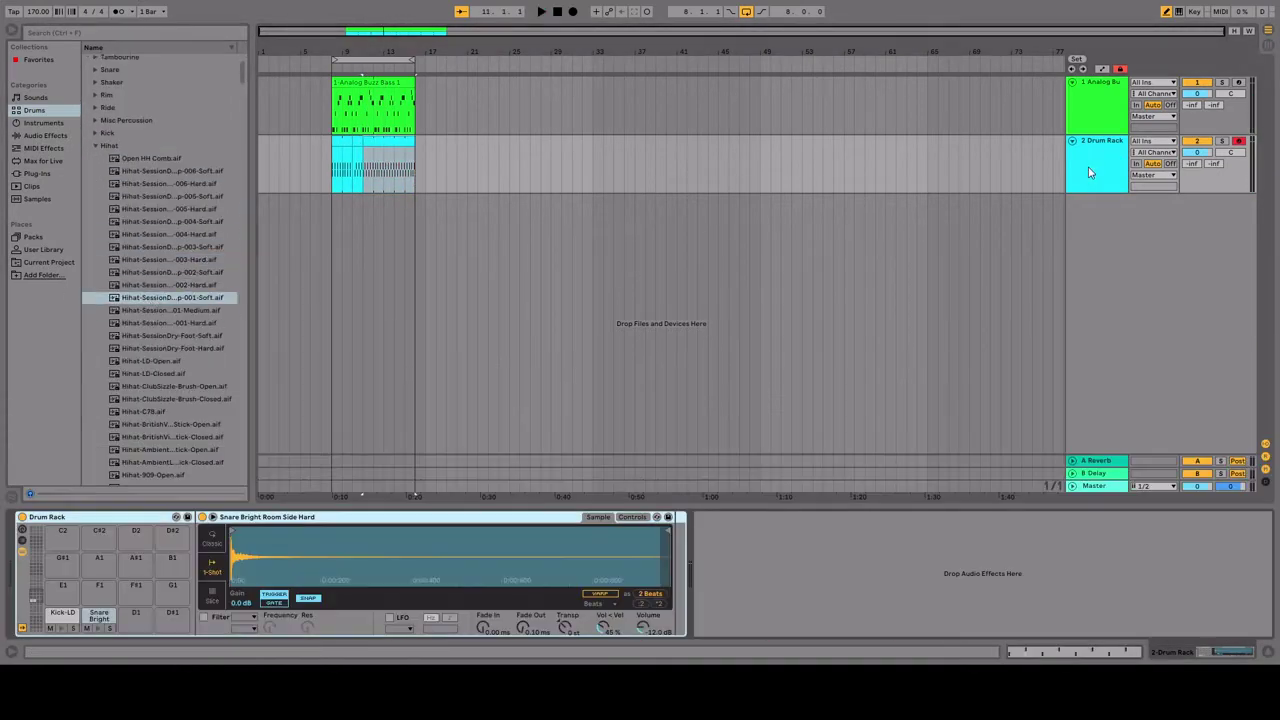
left_click(170, 262)
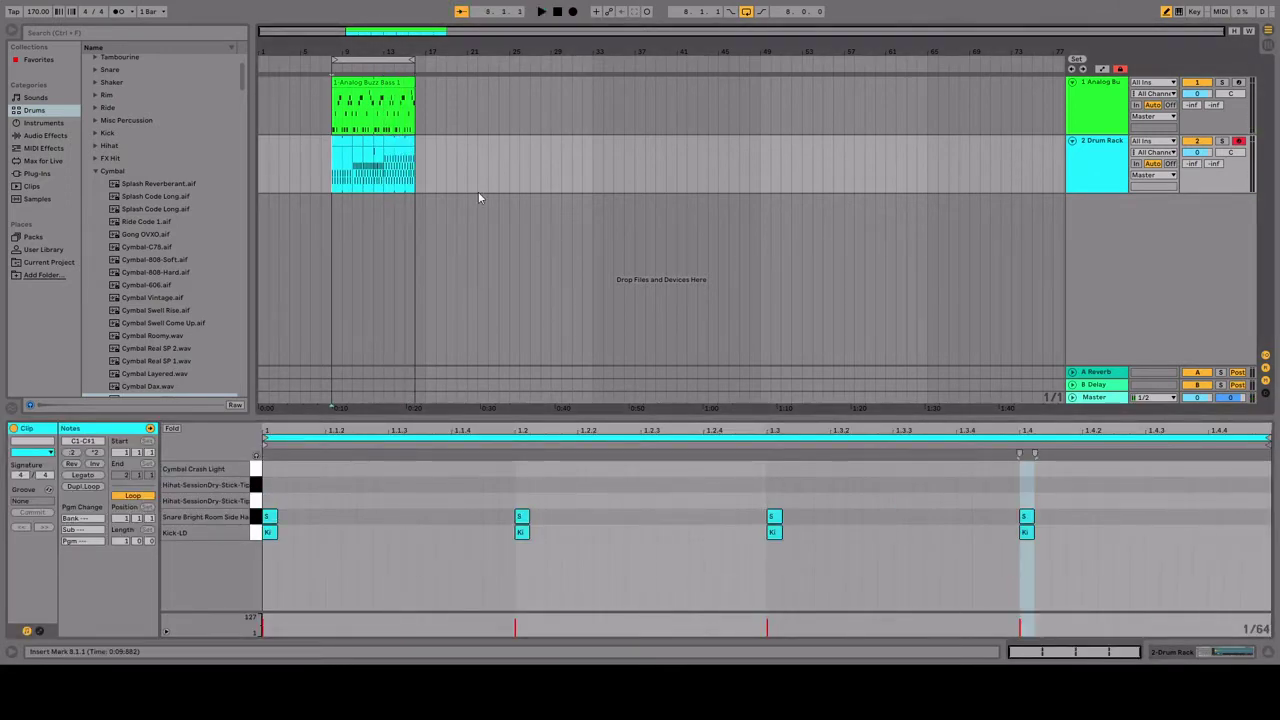
Play the eight-bar loop to hear the bass line and the Drum Rack beat together.
key("space")
key("space")
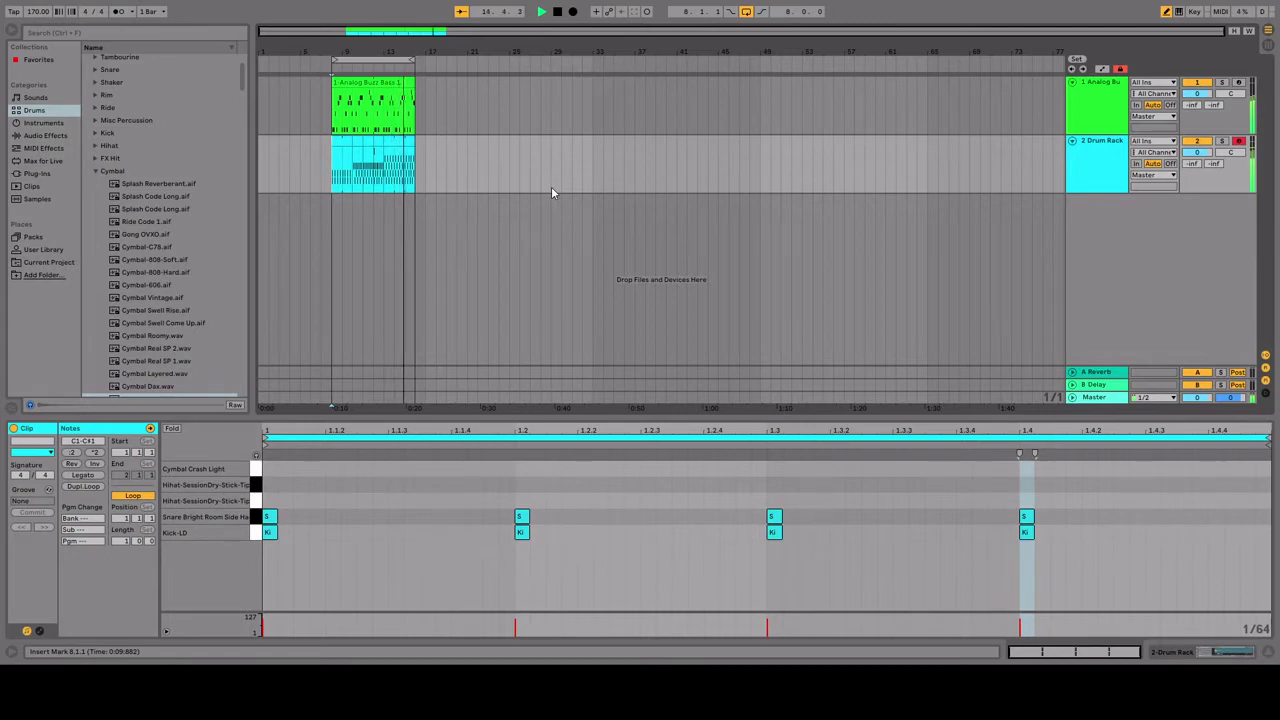
key("space")
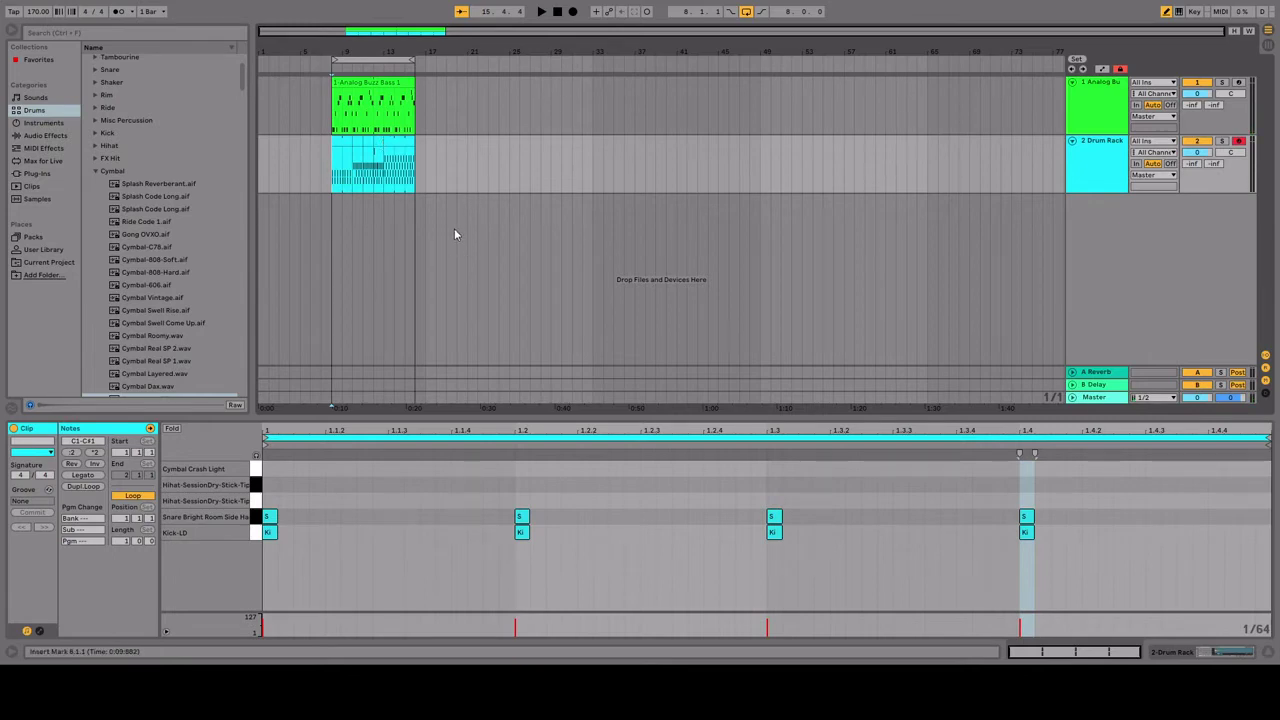
Add a Reverb audio effect to the Drum Rack track and play the loop.
left_click(1034, 174)
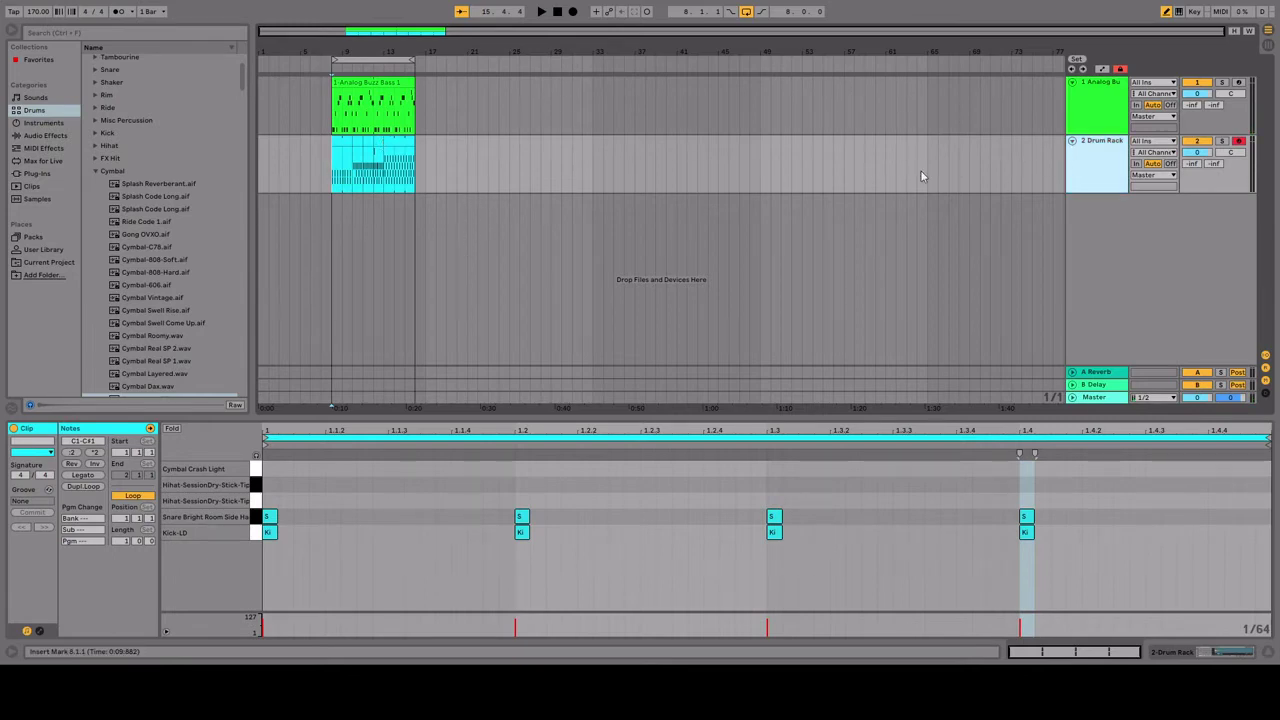
left_click(42, 135)
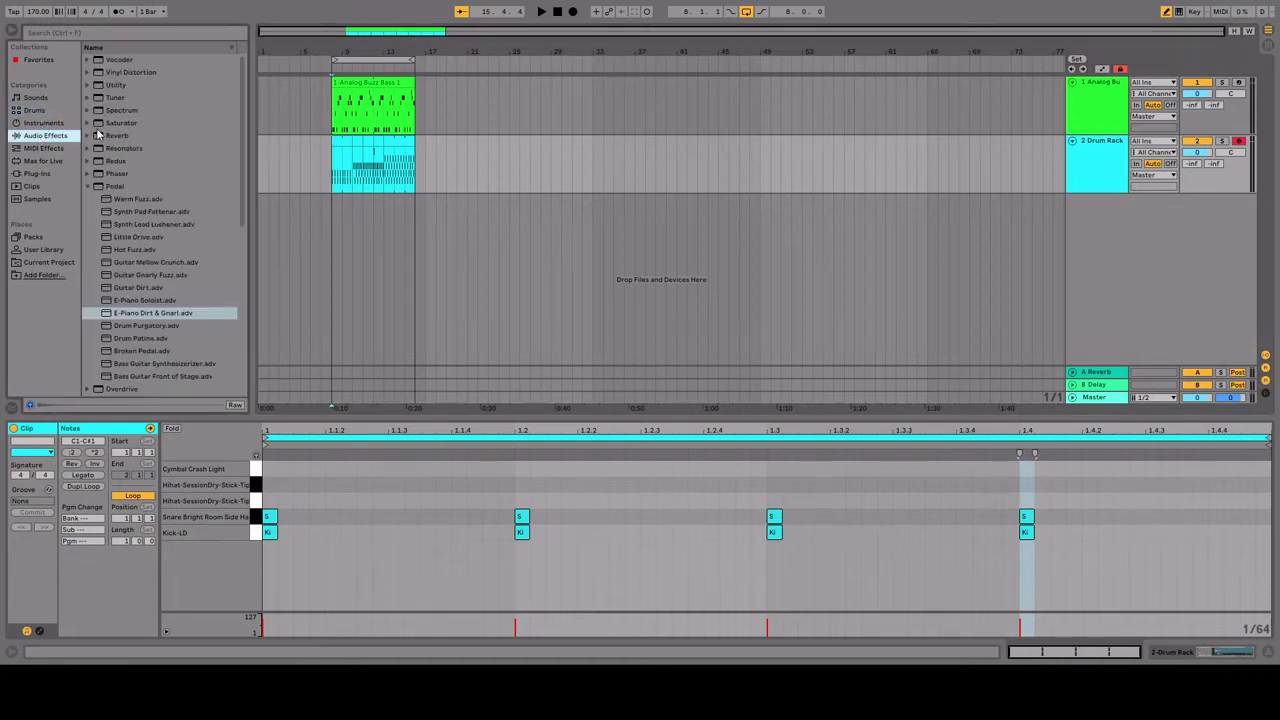
left_click(88, 186)
left_click_drag(118, 137, 261, 190)
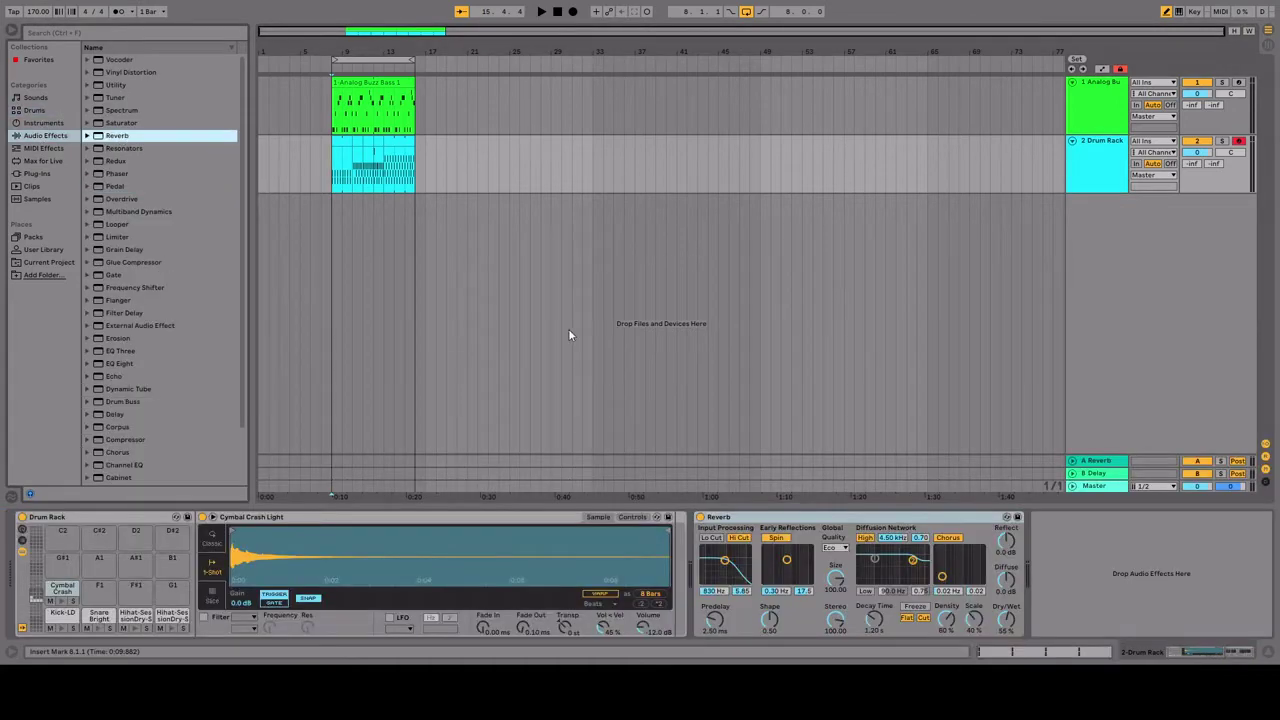
key("space")
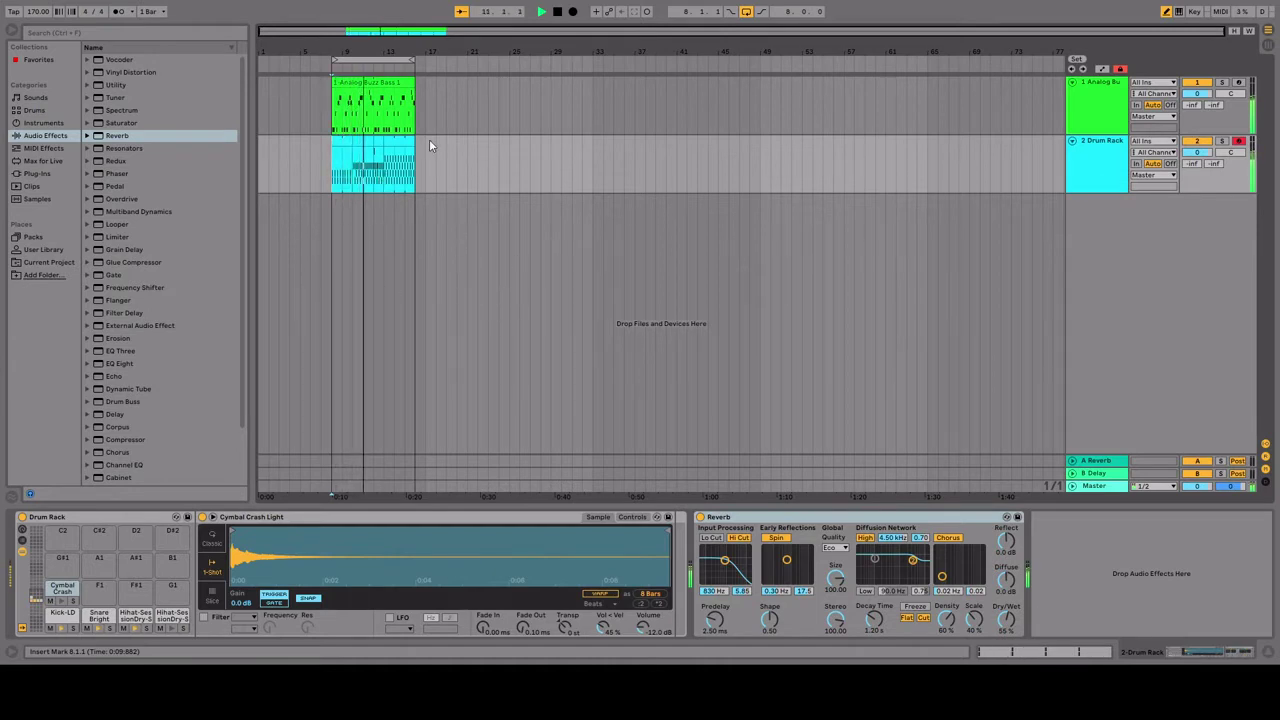
In the Drum Rack clip at bar 14, move the four offbeat hi-hat notes from D1 up to D#1 and play the loop.
left_click(378, 142)
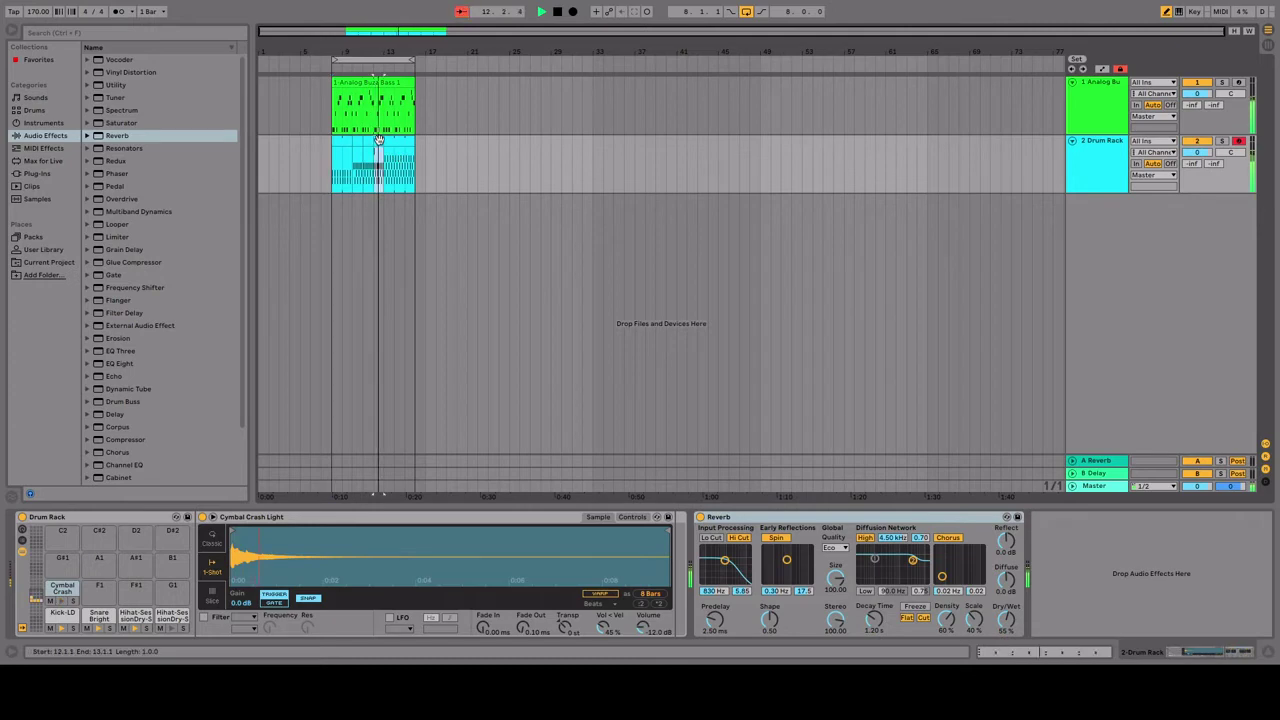
key("Right")
key("Right")
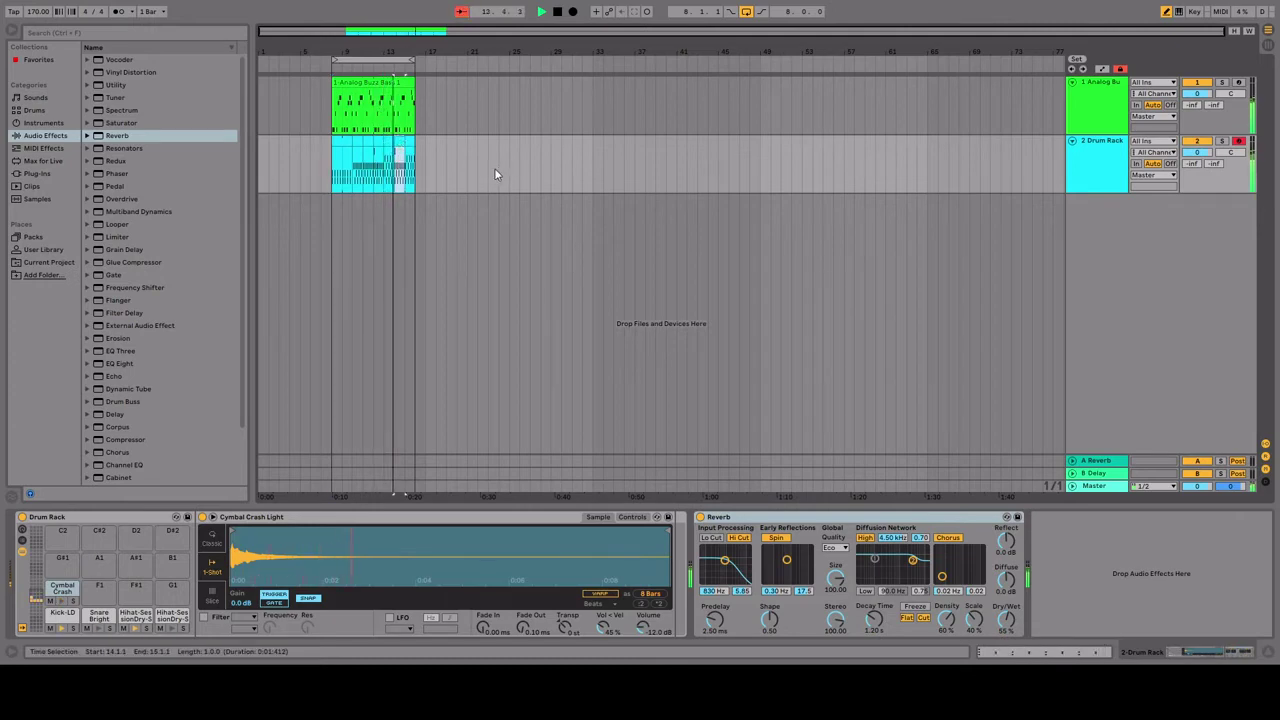
double_click(397, 141)
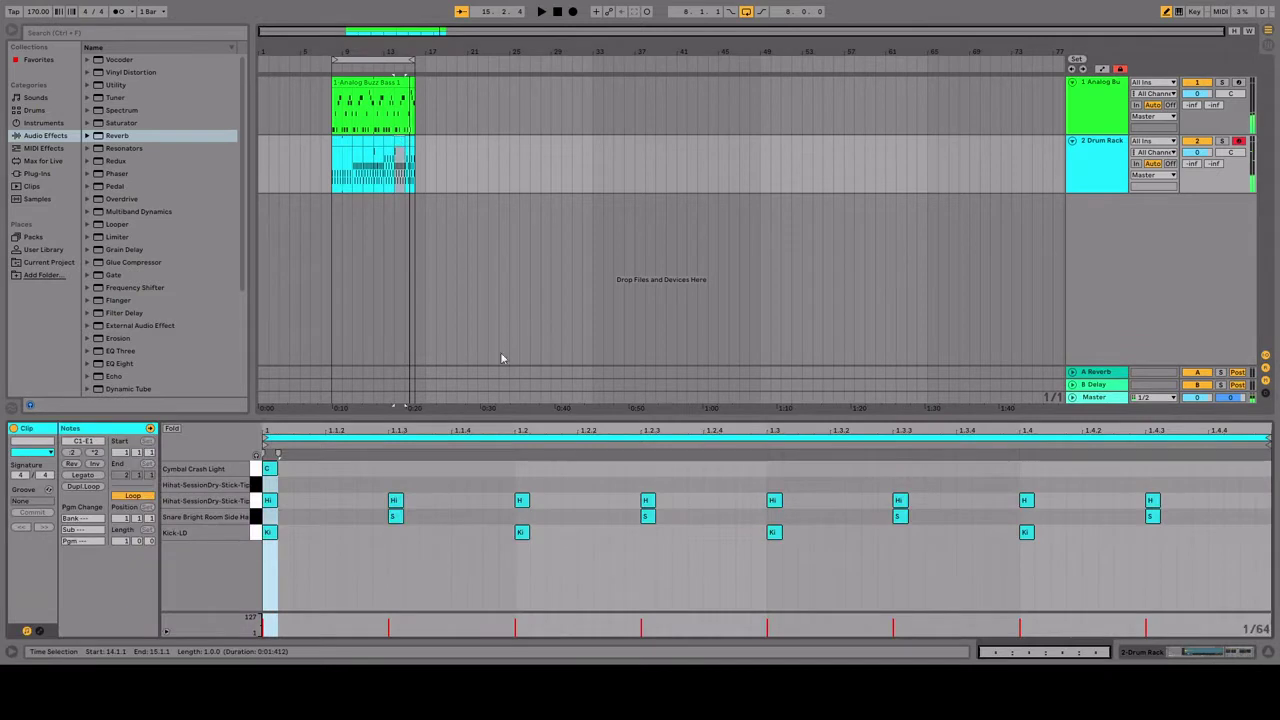
left_click(396, 485)
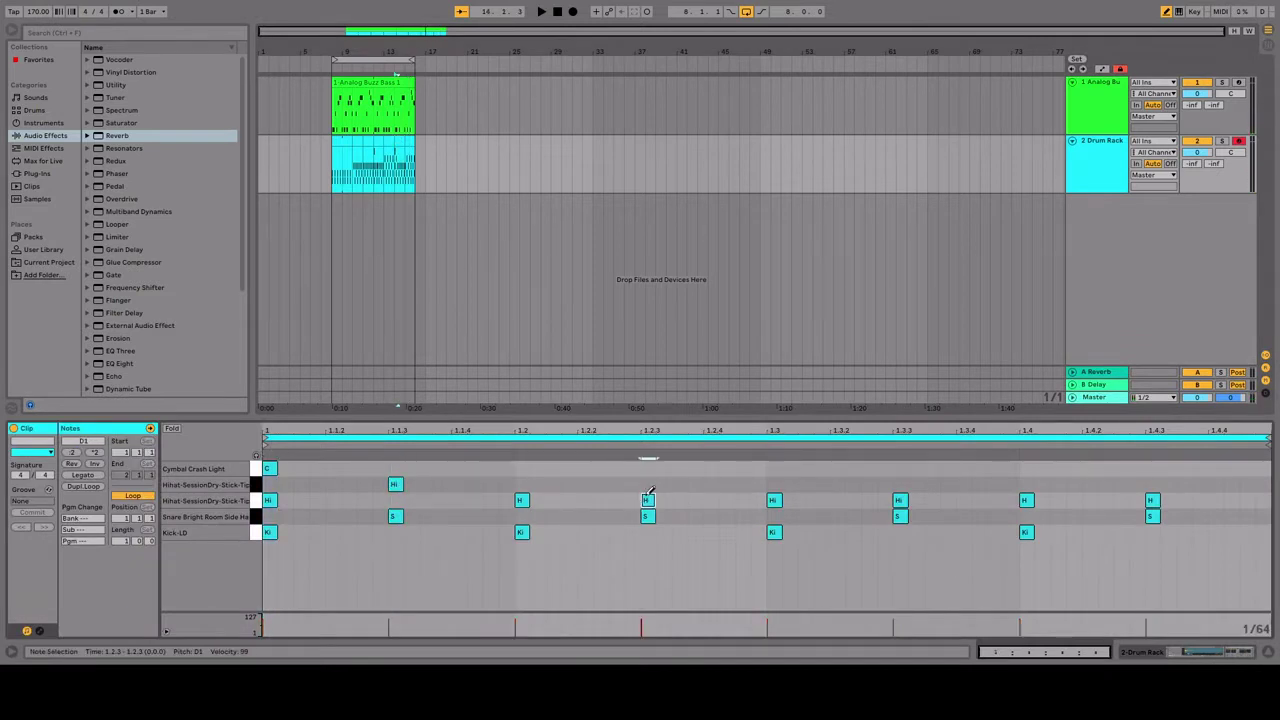
left_click_drag(649, 497, 650, 484)
left_click_drag(902, 499, 902, 483)
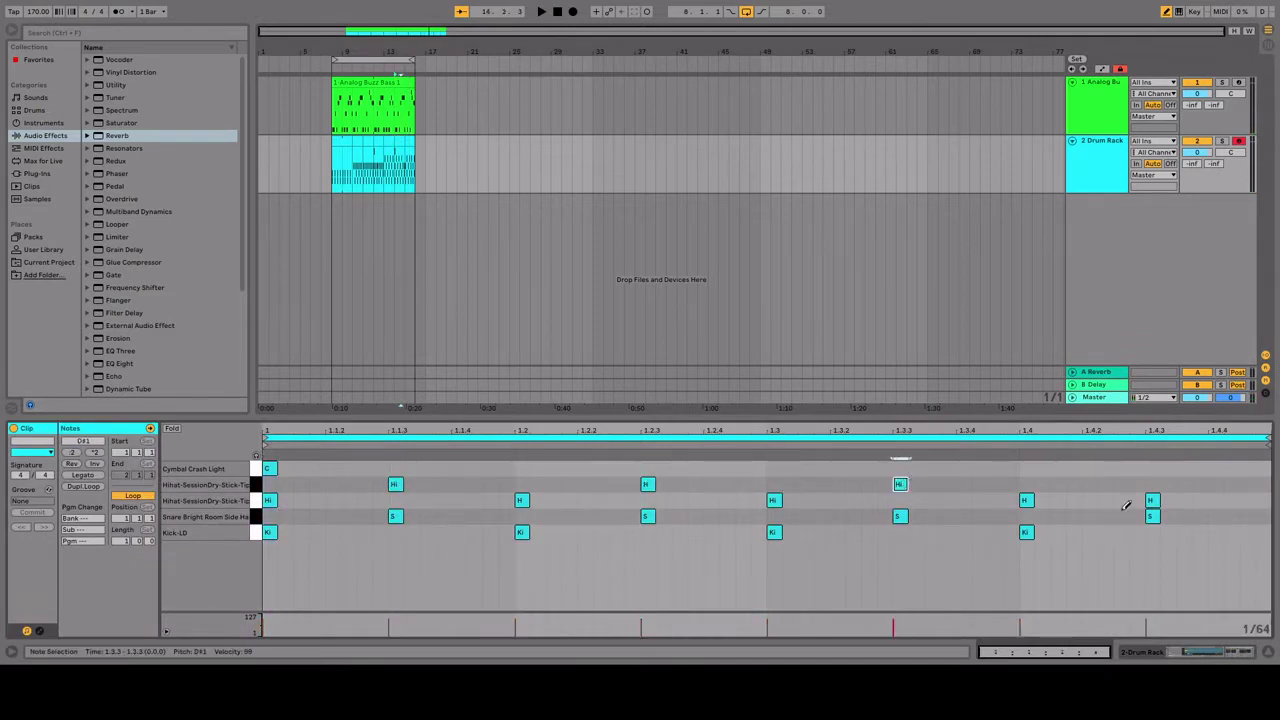
left_click_drag(1152, 500, 1152, 484)
key("space")
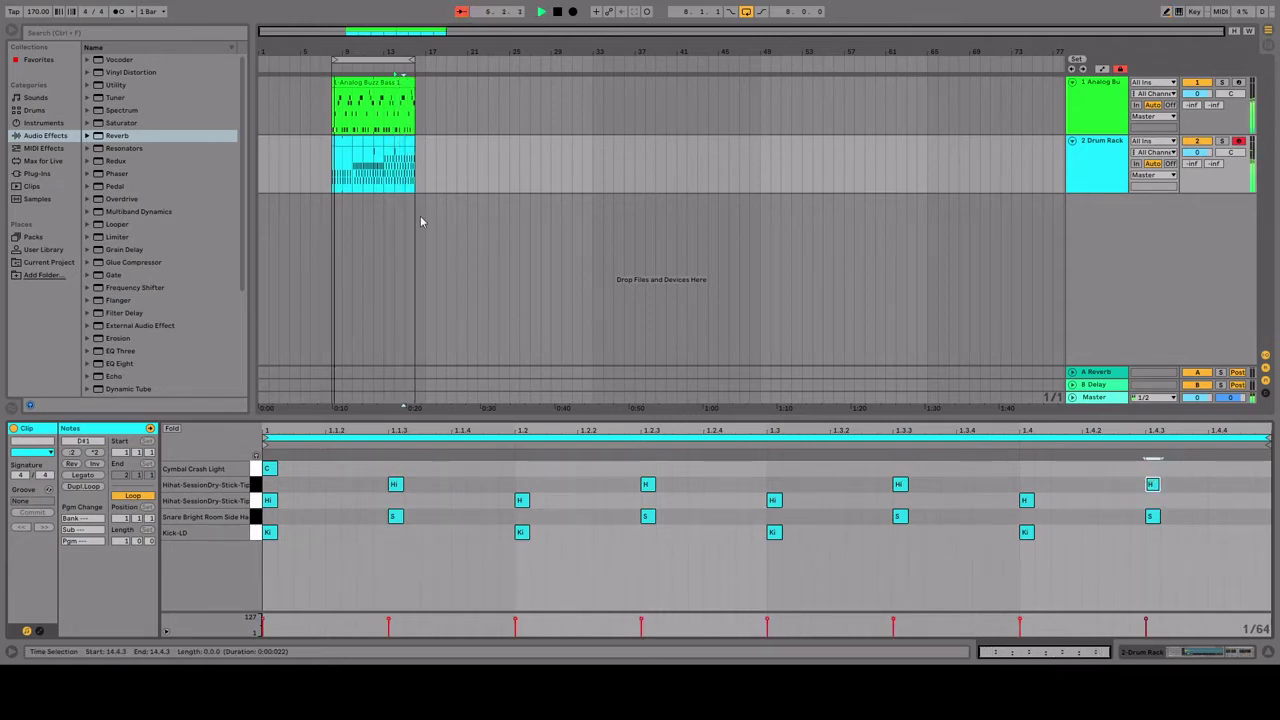
key("space")
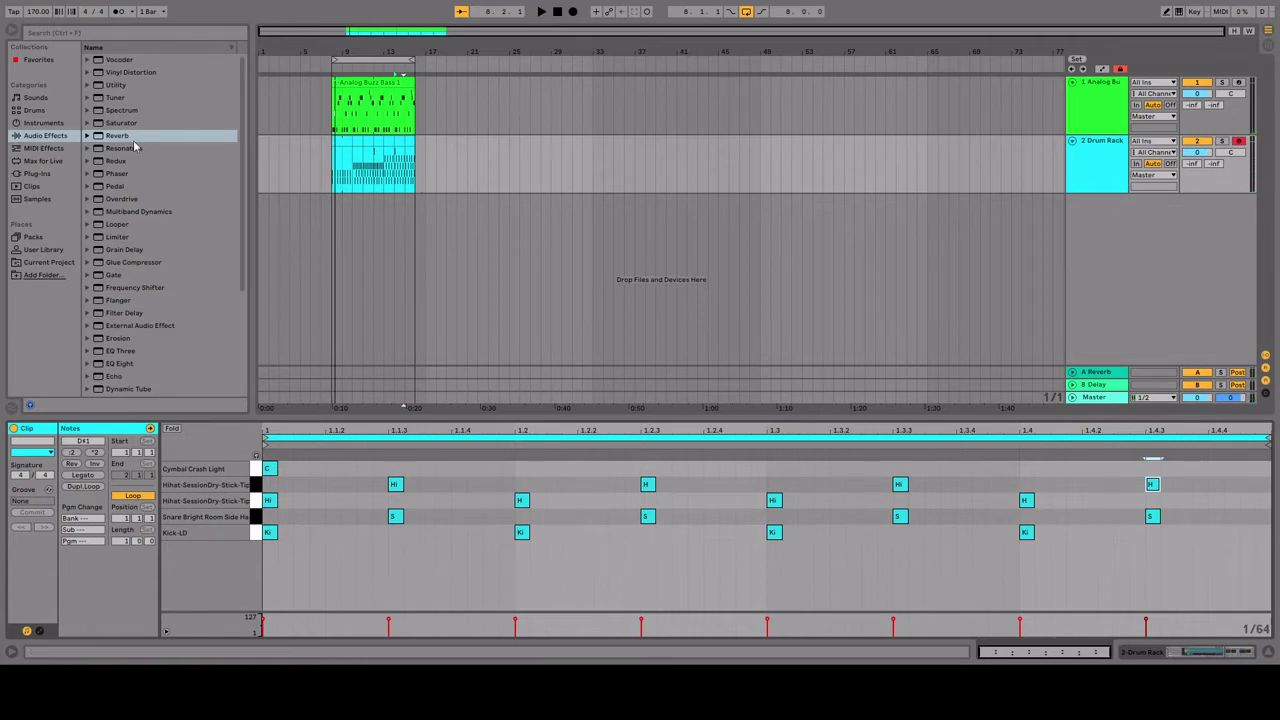
Look through the Synth Keys presets in the Sounds library for a new instrument.
left_click(34, 97)
scroll(138, 78, "up", 3)
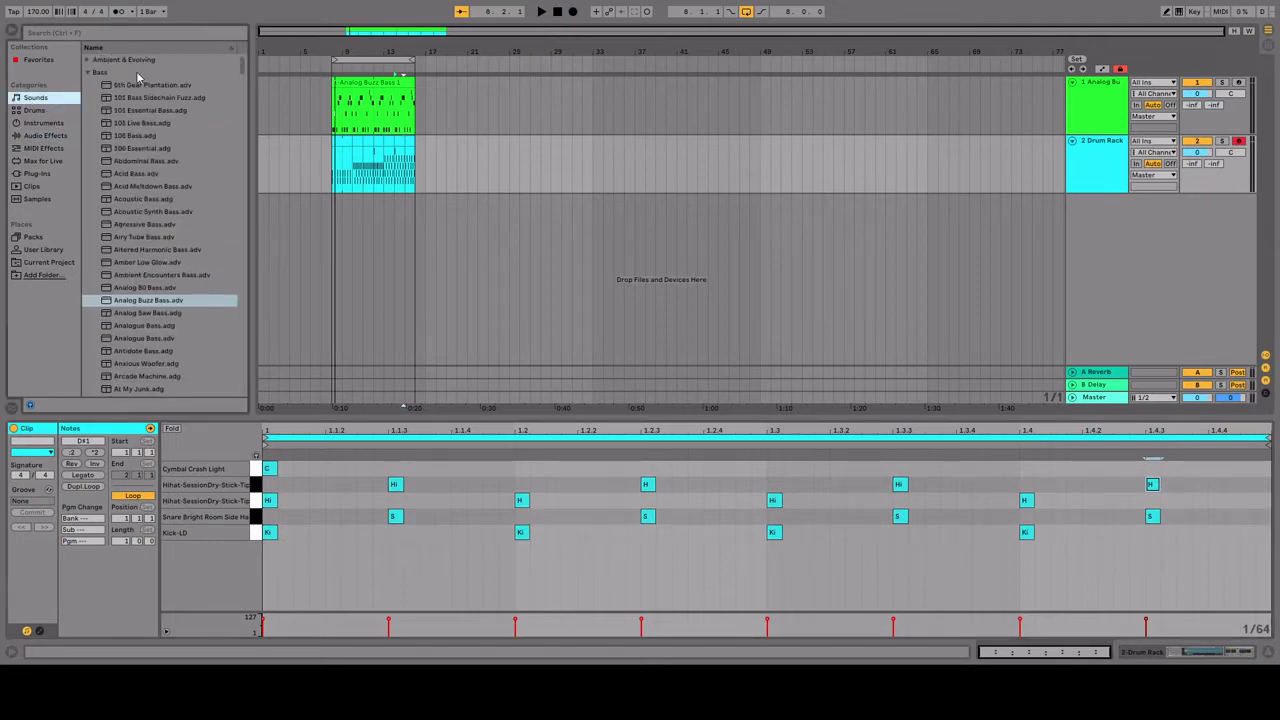
left_click(87, 73)
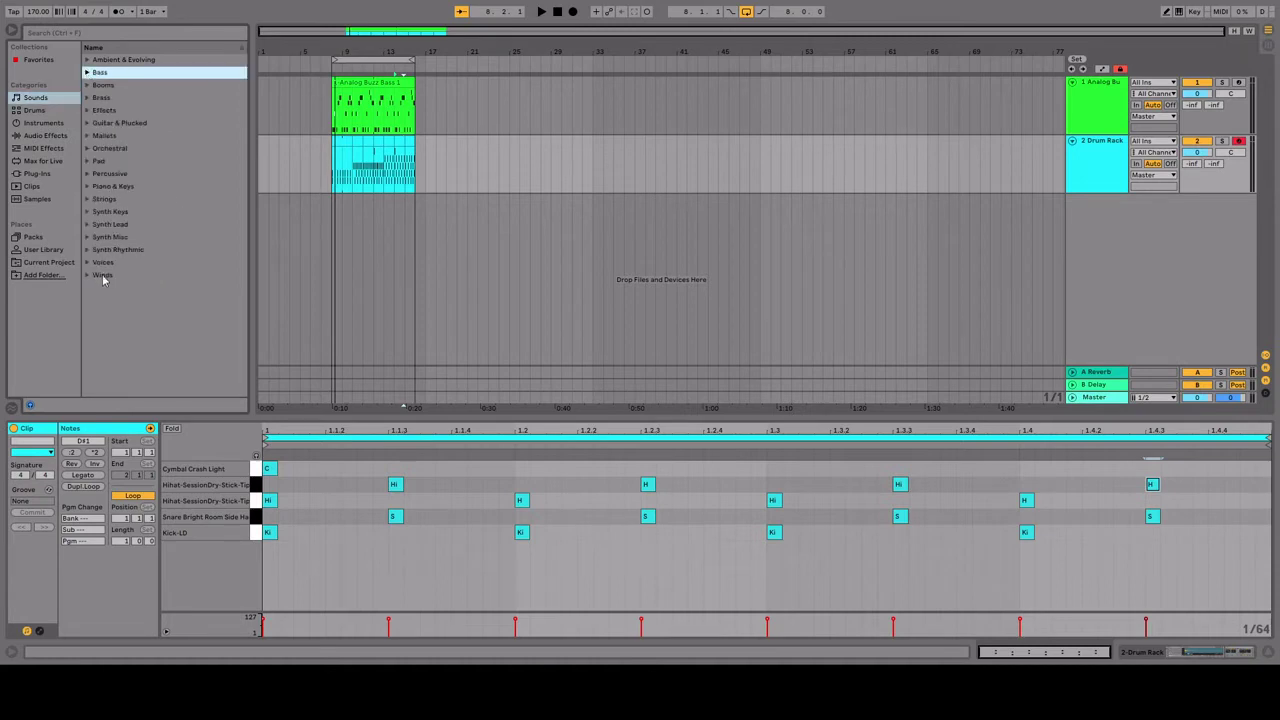
left_click(87, 213)
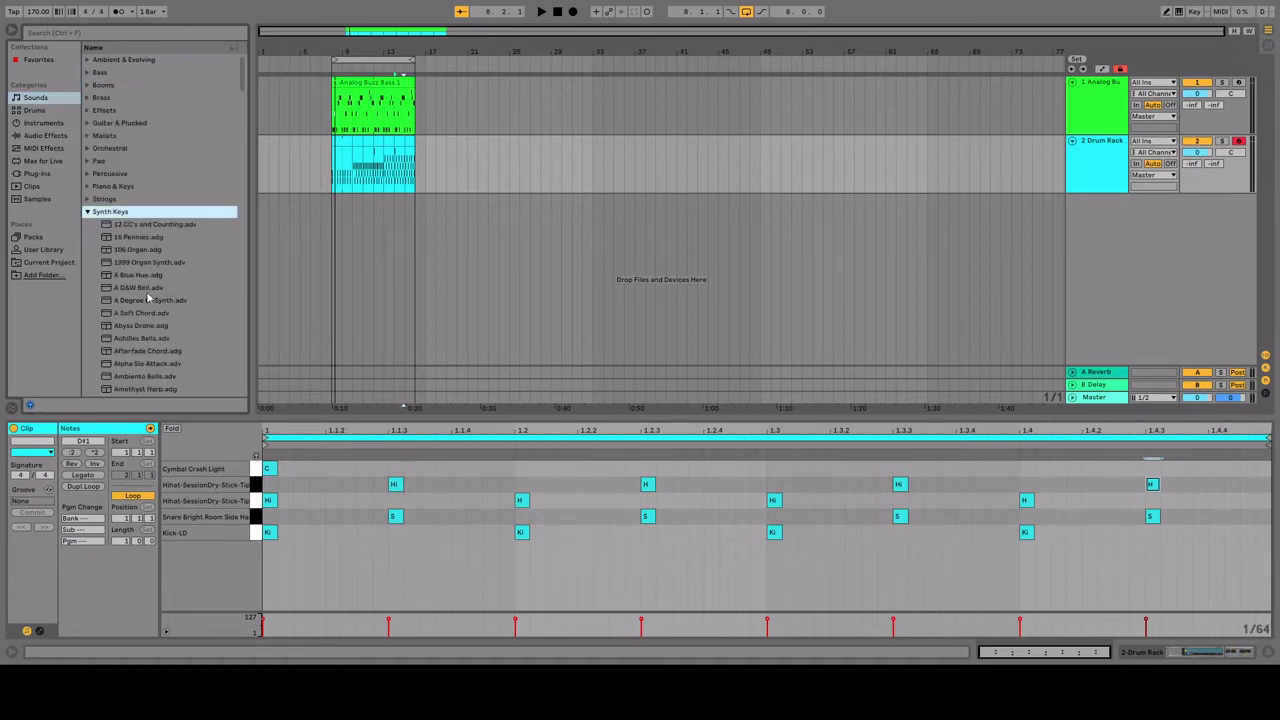
scroll(171, 299, "down", 10)
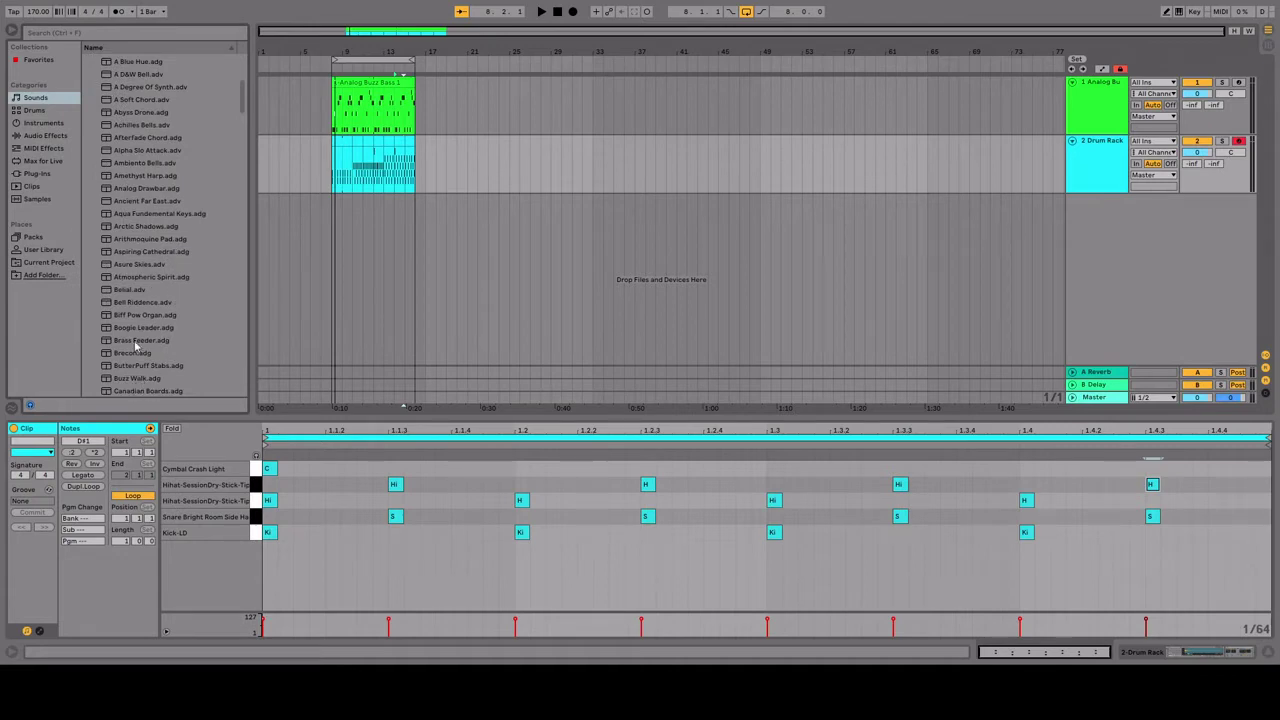
Search the Sounds library for "saw" and go through the matching Synth Keys presets.
left_click(122, 36)
type("saw")
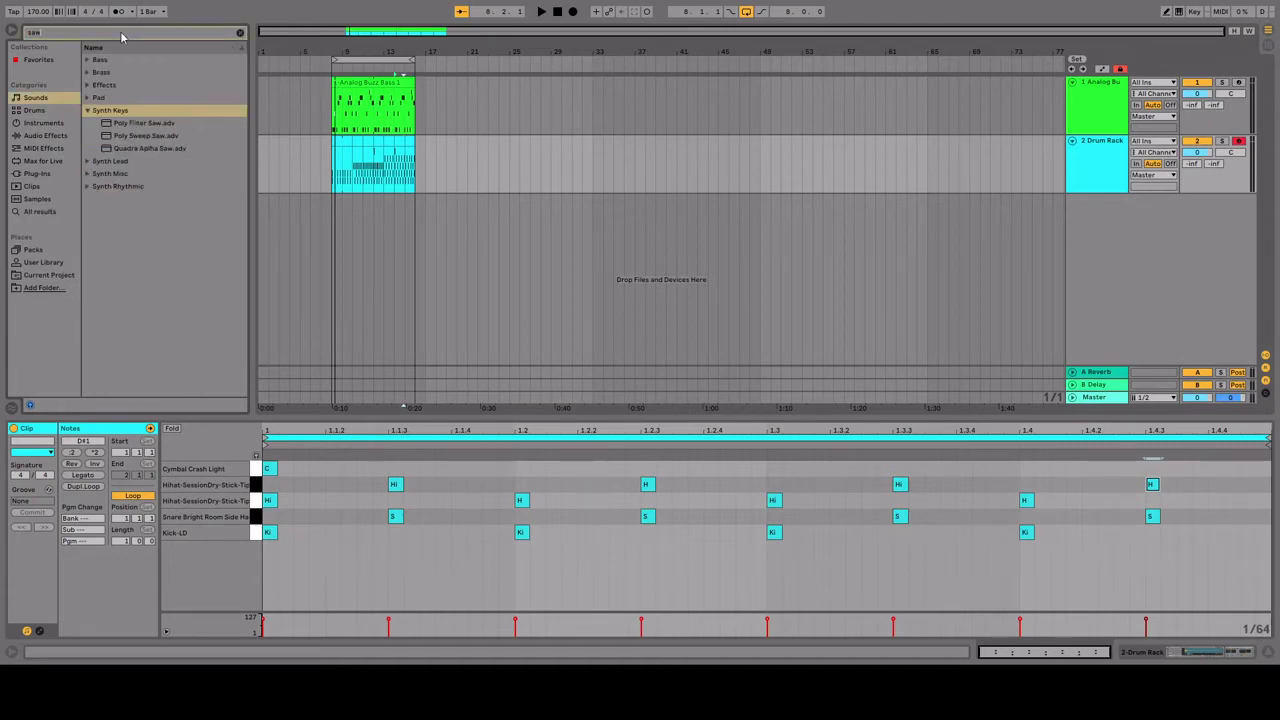
key("Down")
key("Down")
key("Down")
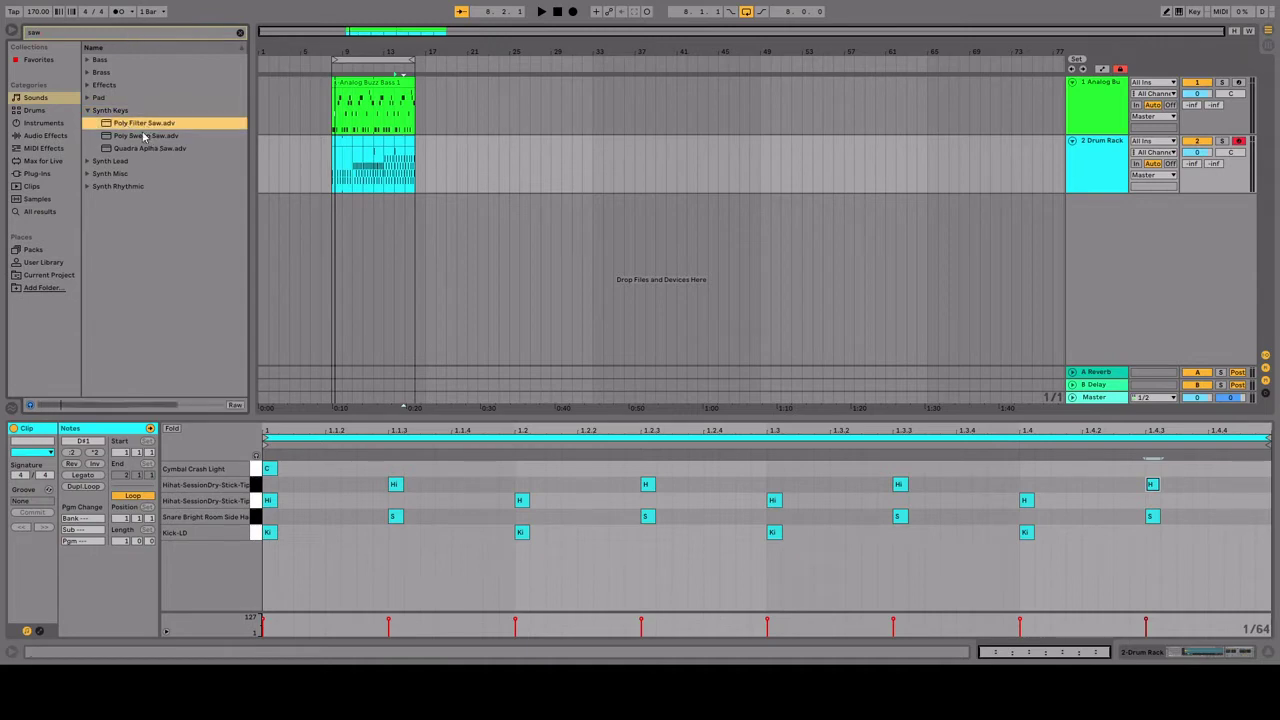
Audition the matching Synth Lead saw presets, including Saw3 Elegant Thick Lead, Sawmill Exit, Super Saw-Saw and Twenty Spartan Saw.
left_click(88, 161)
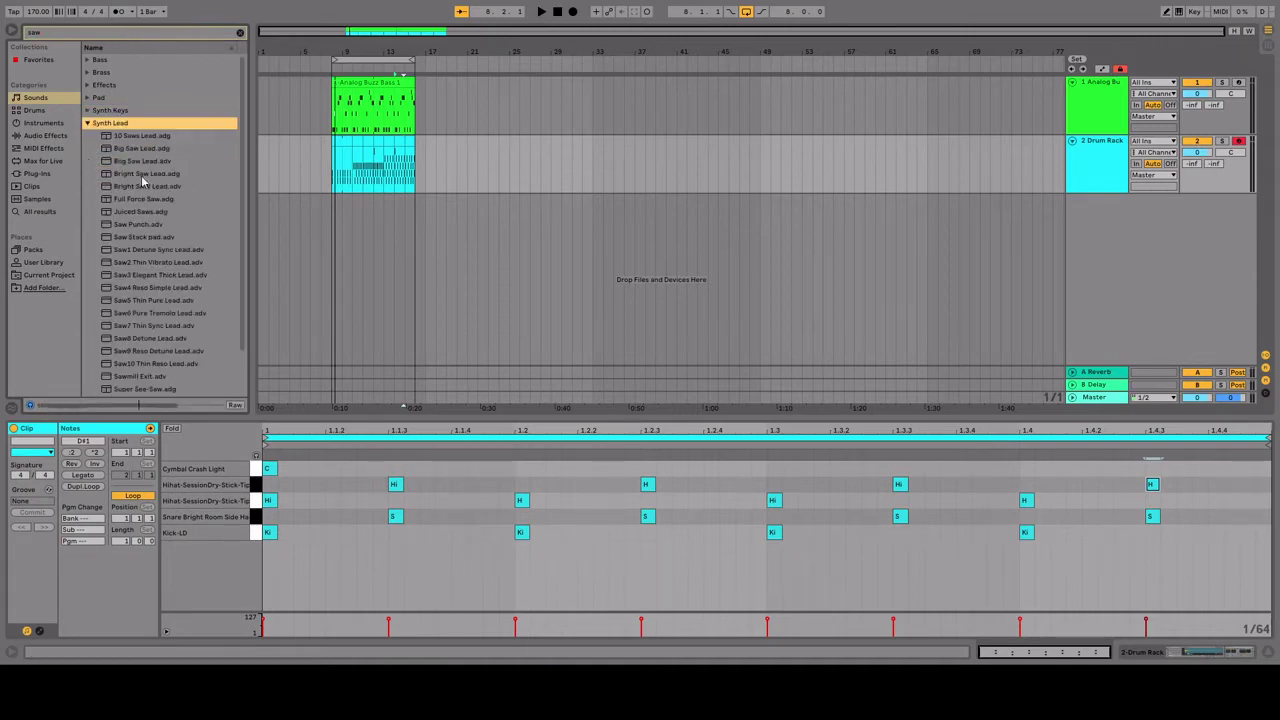
left_click(140, 148)
left_click(140, 237)
left_click(149, 279)
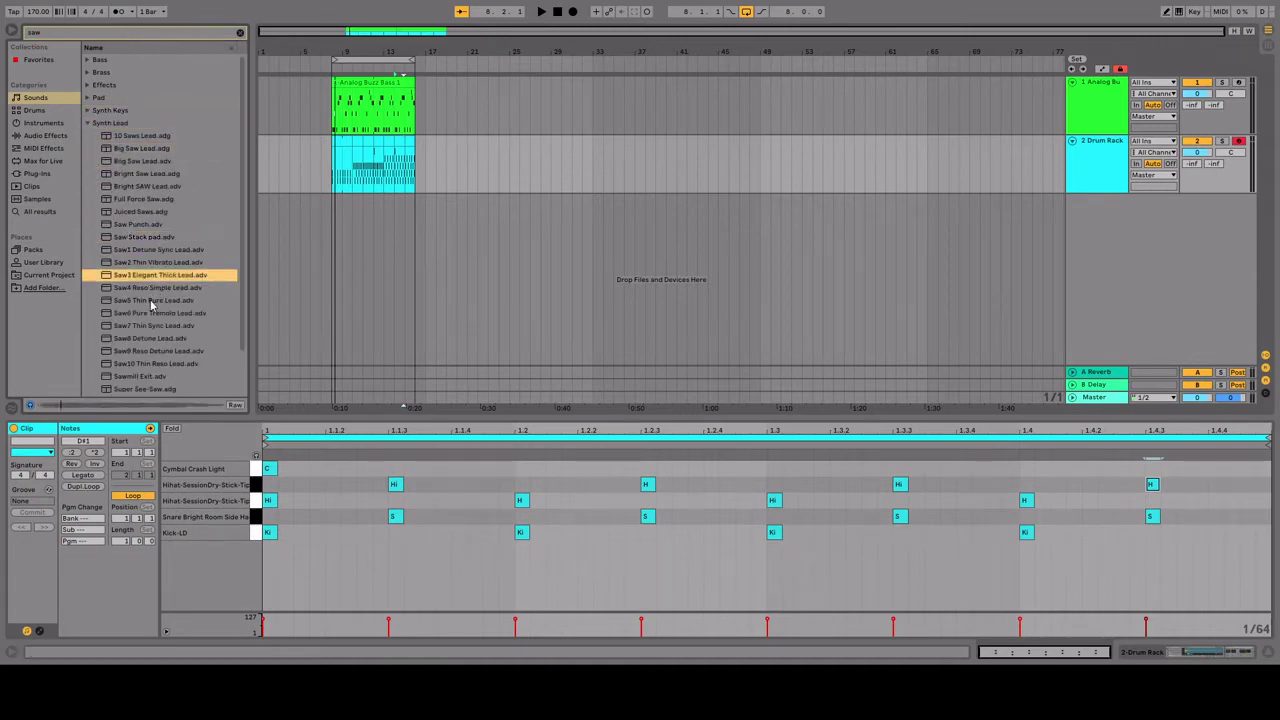
left_click(151, 300)
scroll(133, 347, "down", 1)
left_click(134, 350)
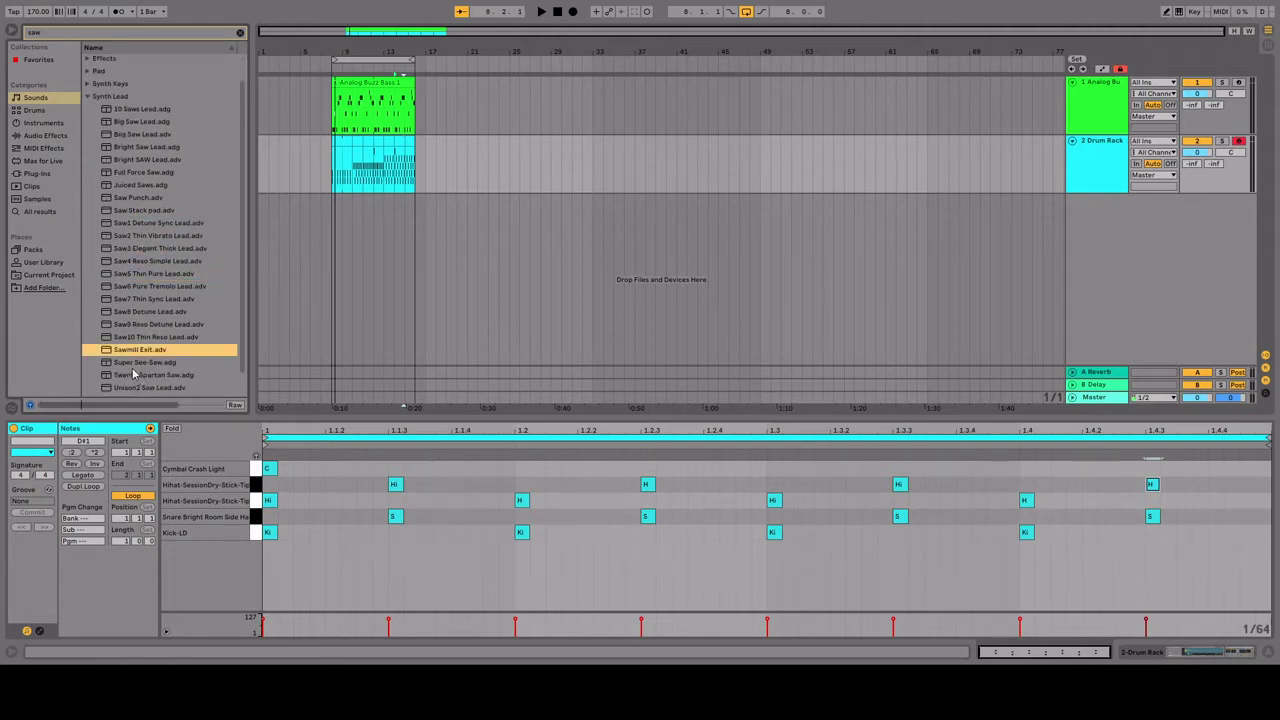
left_click(137, 362)
left_click(143, 376)
left_click(145, 388)
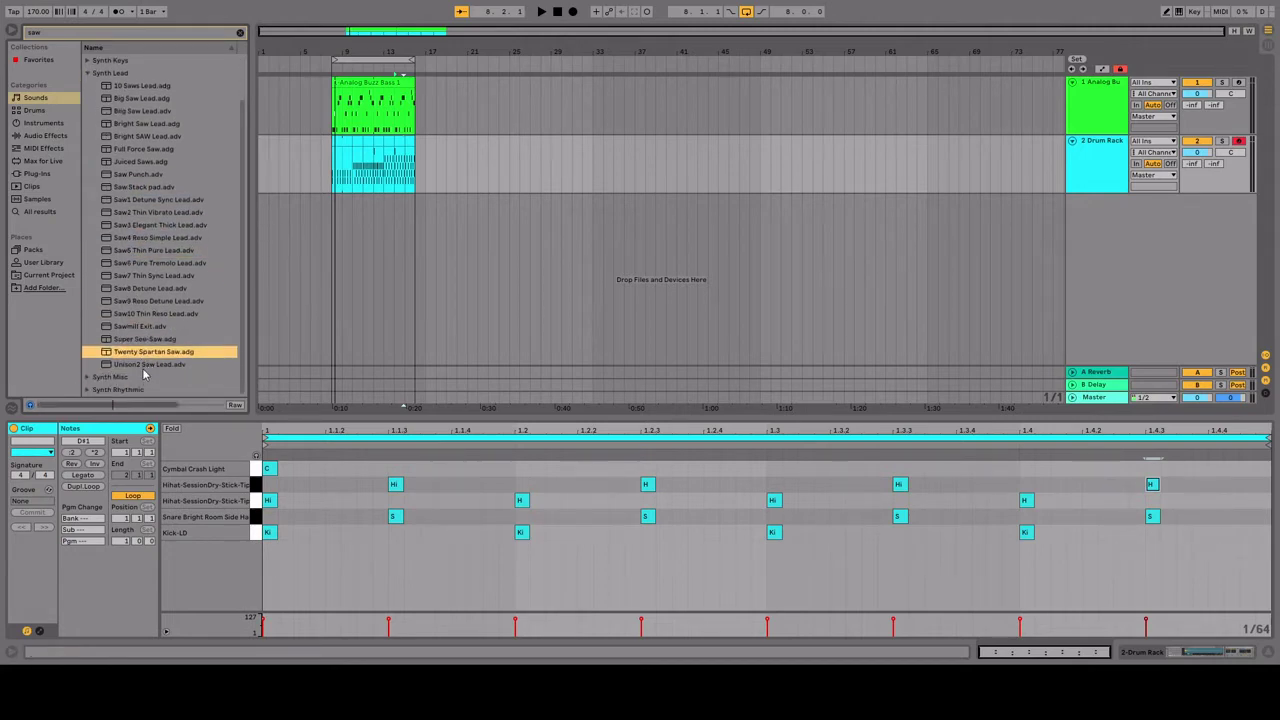
left_click(150, 376)
Audition the saw presets under Synth Misc and Synth Rhythmic, including Saw Bleep, Saw Plus Pulse and A Stranger Saw.
left_click(95, 380)
left_click(143, 148)
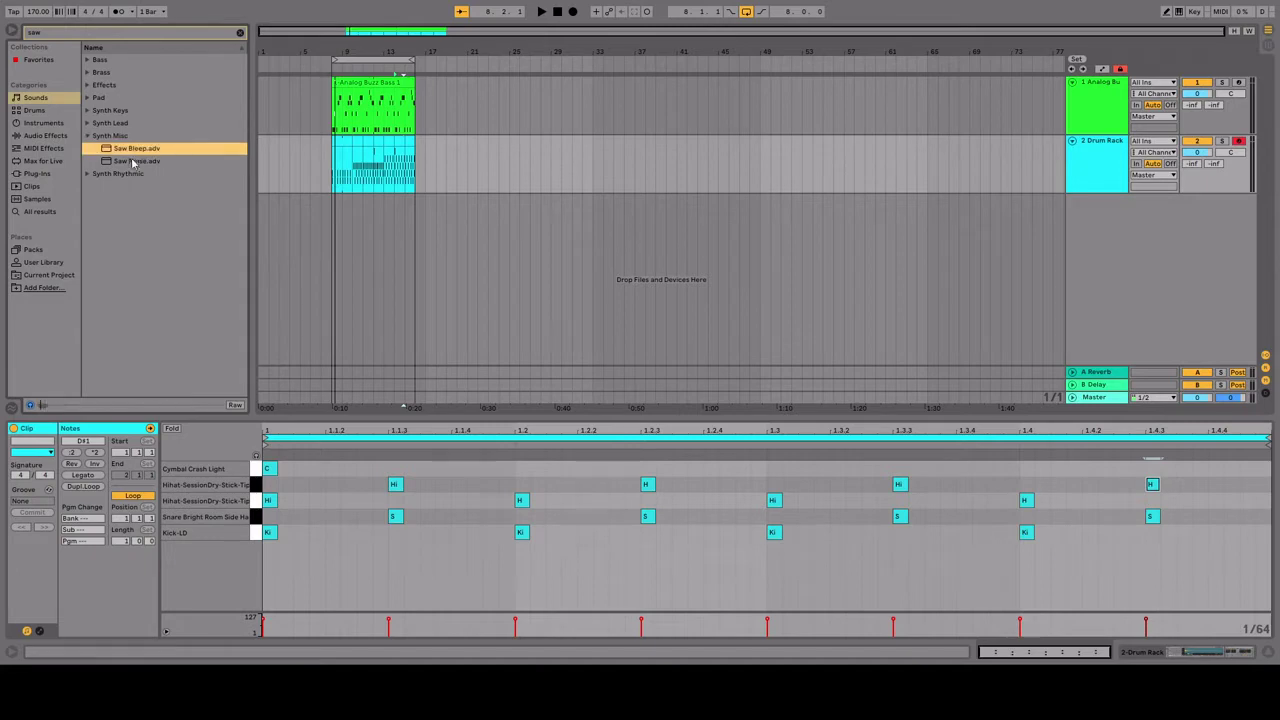
left_click(134, 162)
left_click(88, 175)
left_click(143, 187)
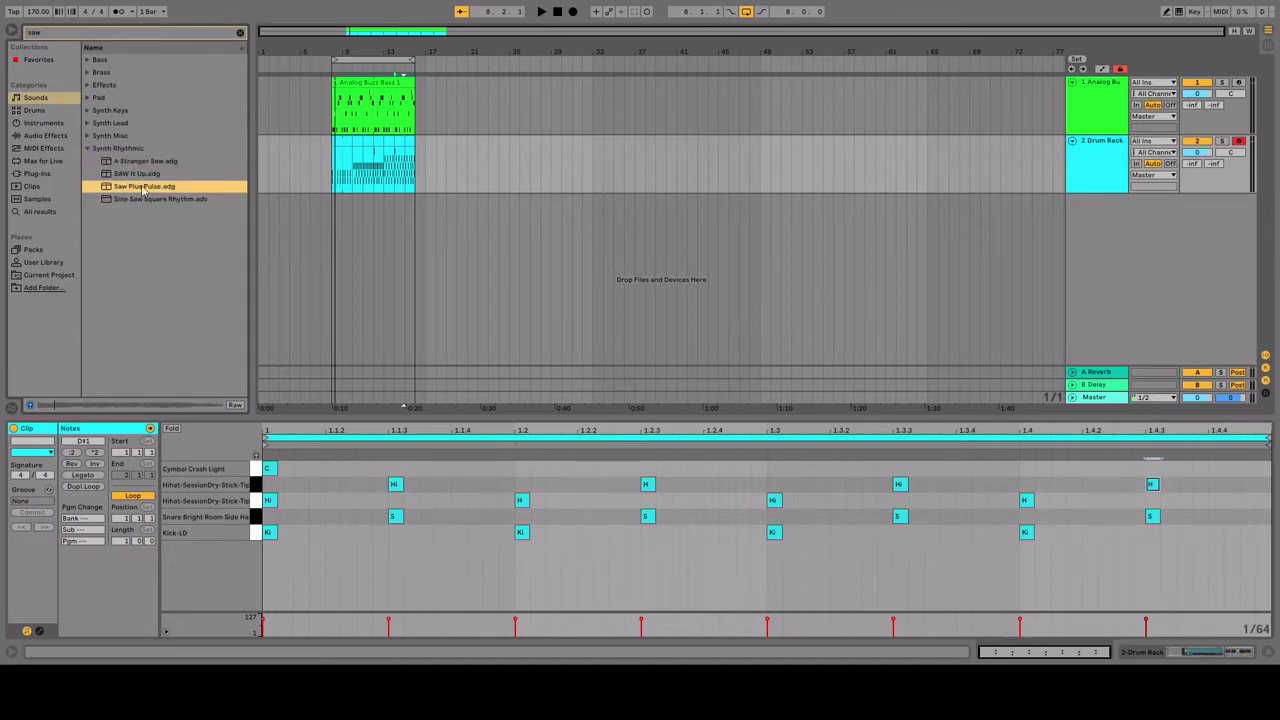
left_click(140, 174)
left_click(140, 199)
left_click(138, 162)
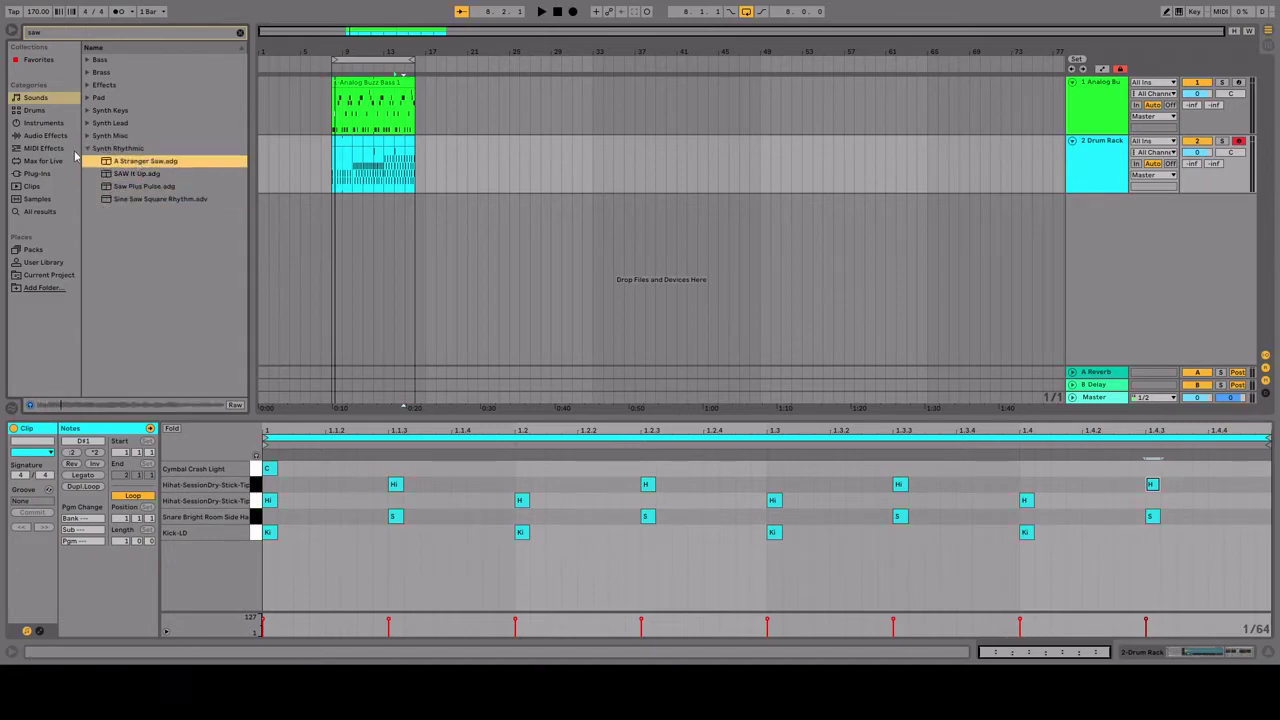
Return to the Synth Keys saw presets and audition Quadra Alpha Saw and Poly Sweep Saw.
left_click(88, 148)
left_click(88, 110)
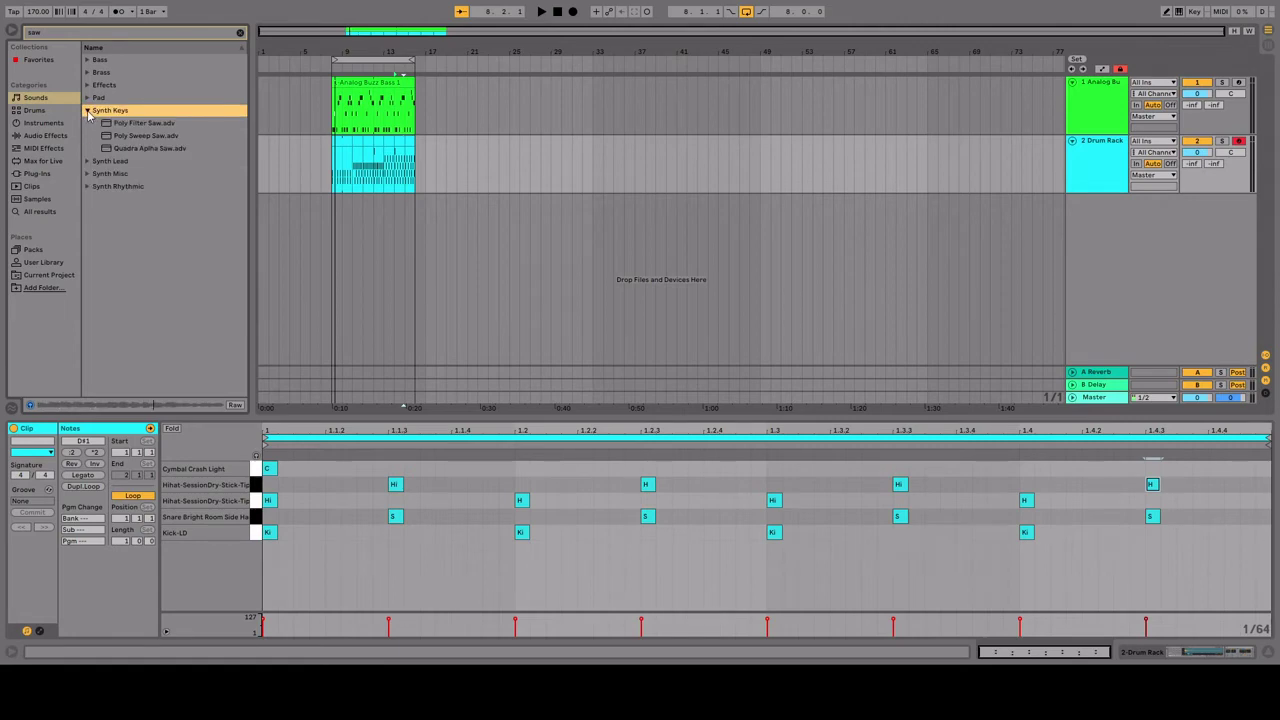
left_click(150, 149)
left_click(148, 136)
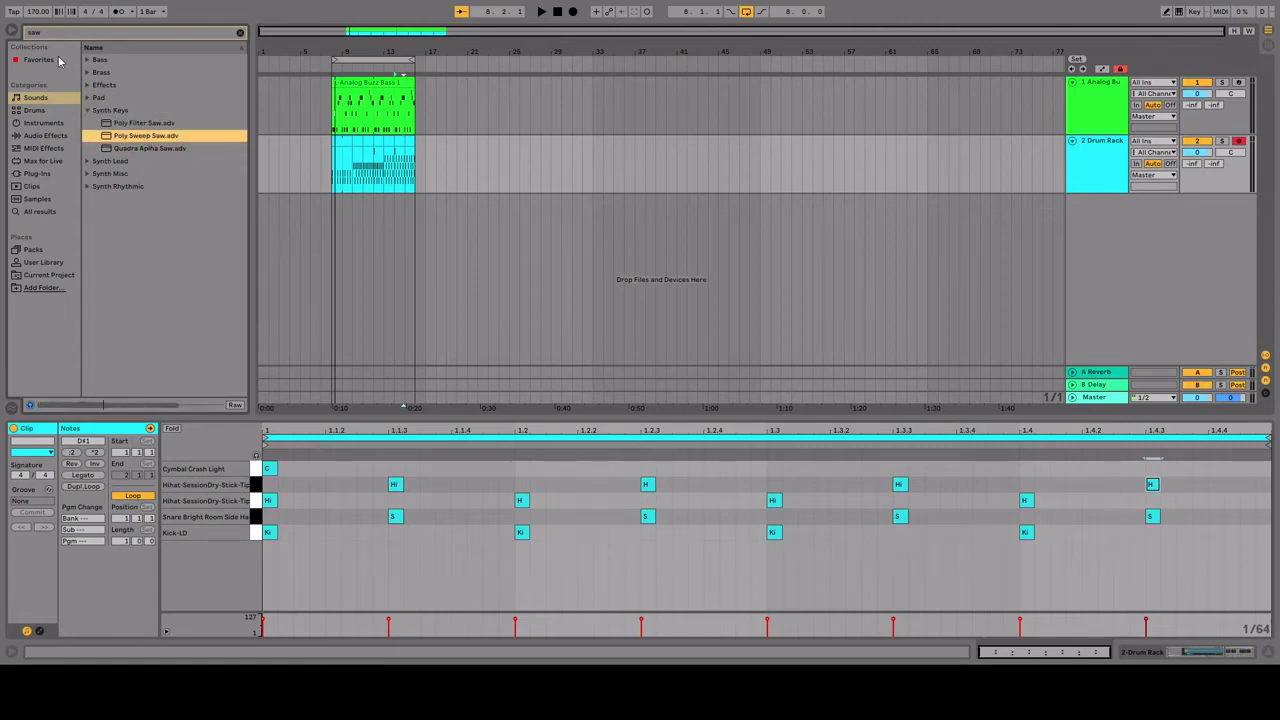
Clear the sound search and audition Synth Keys presets such as Straight EP, Talk Life and Tech Chord C.
left_click(238, 35)
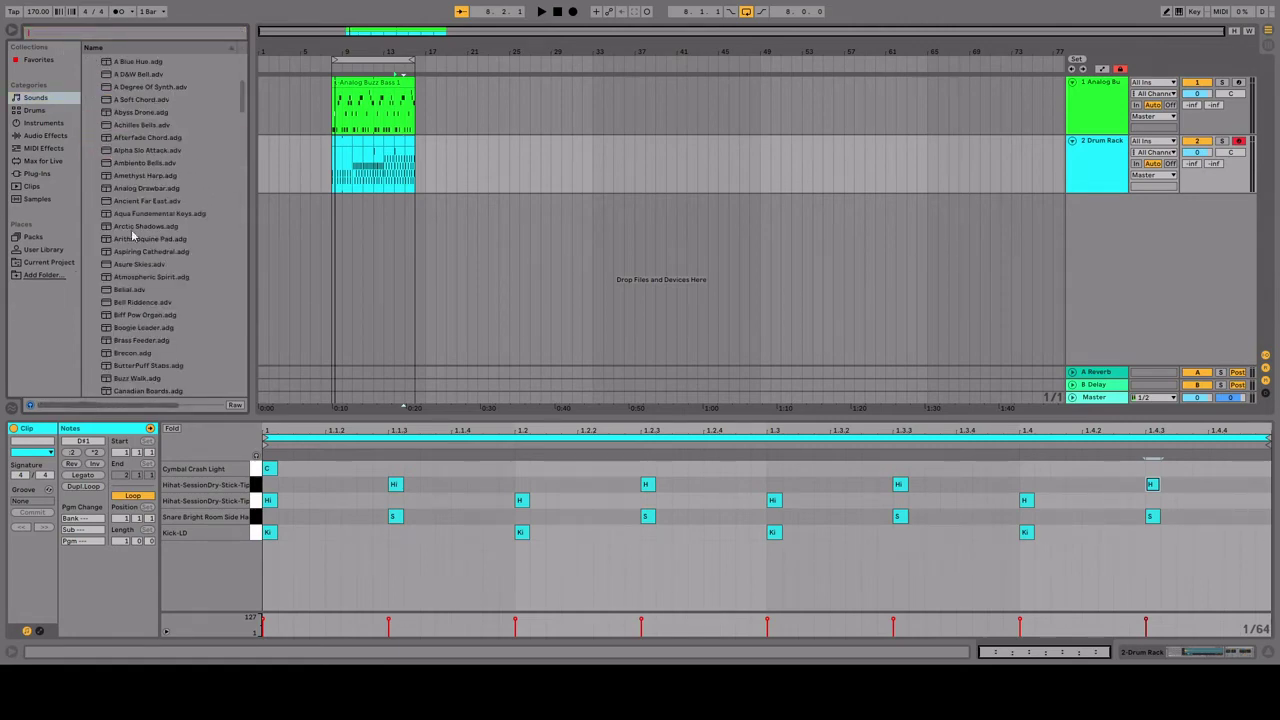
scroll(185, 300, "down", 5)
left_click_drag(241, 110, 242, 327)
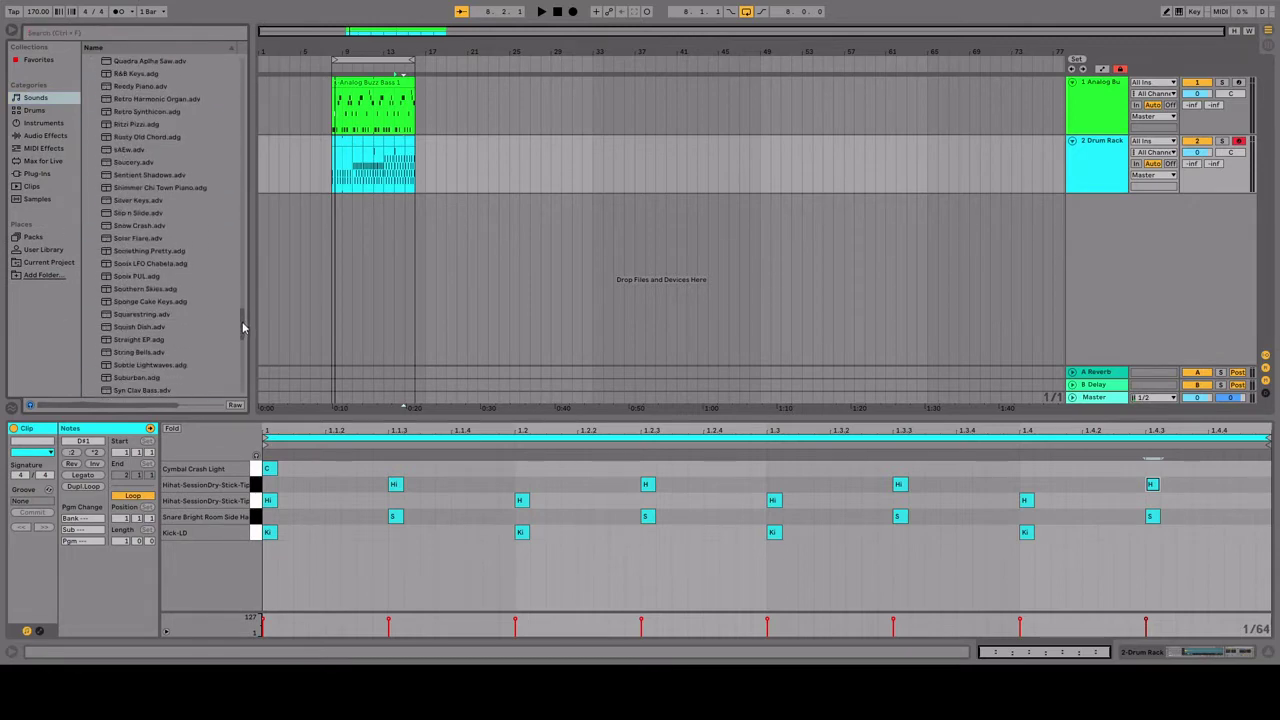
left_click(151, 340)
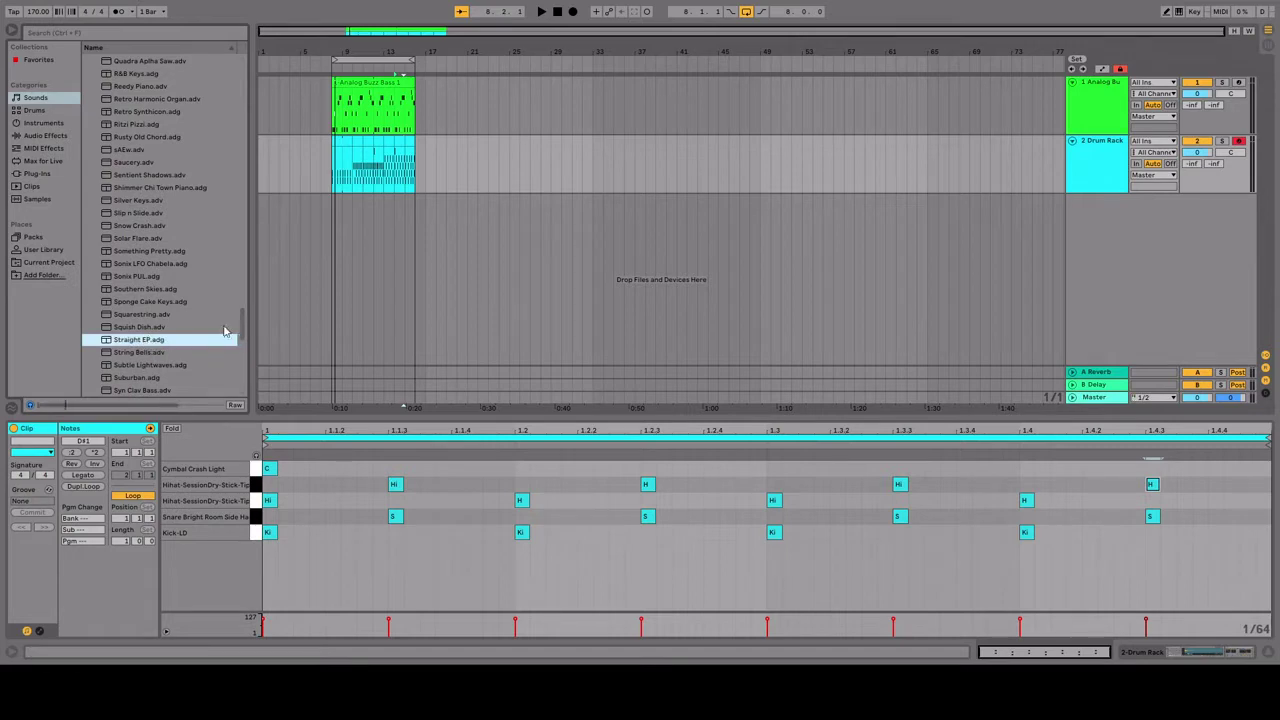
scroll(224, 331, "down", 3)
left_click(153, 337)
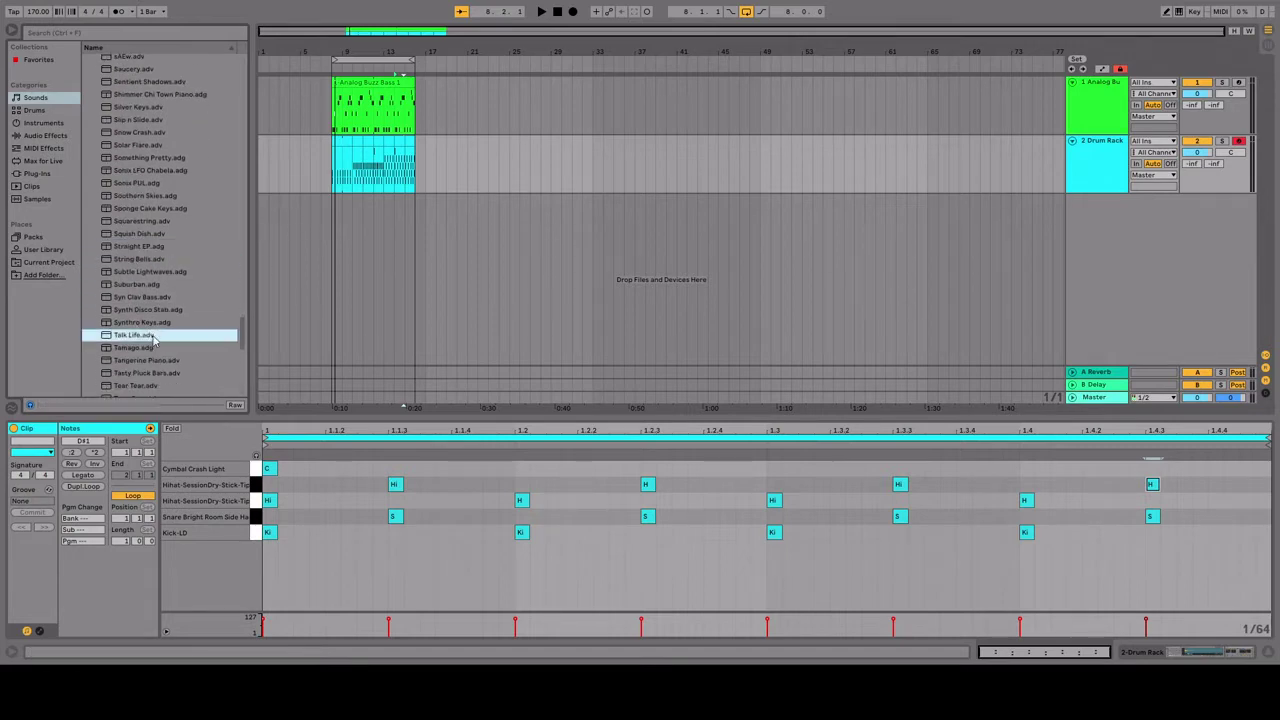
left_click(136, 349)
key("Up")
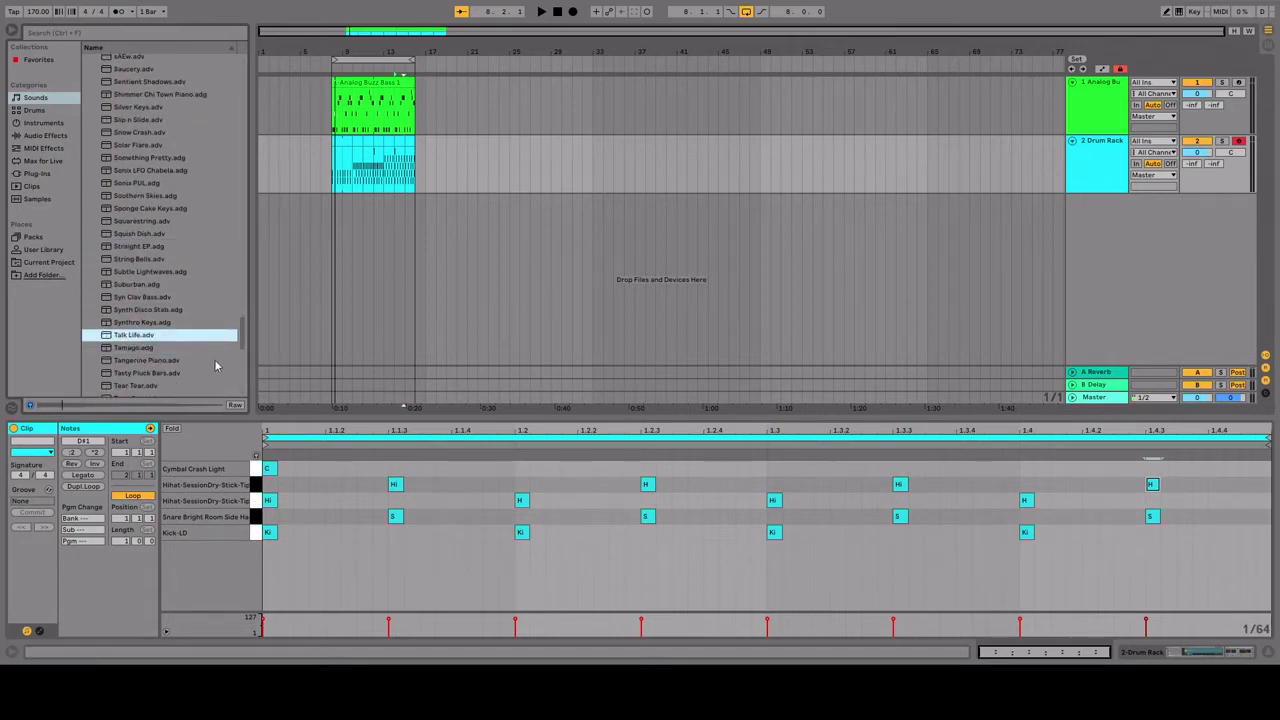
left_click(141, 364)
scroll(146, 367, "down", 2)
left_click(150, 370)
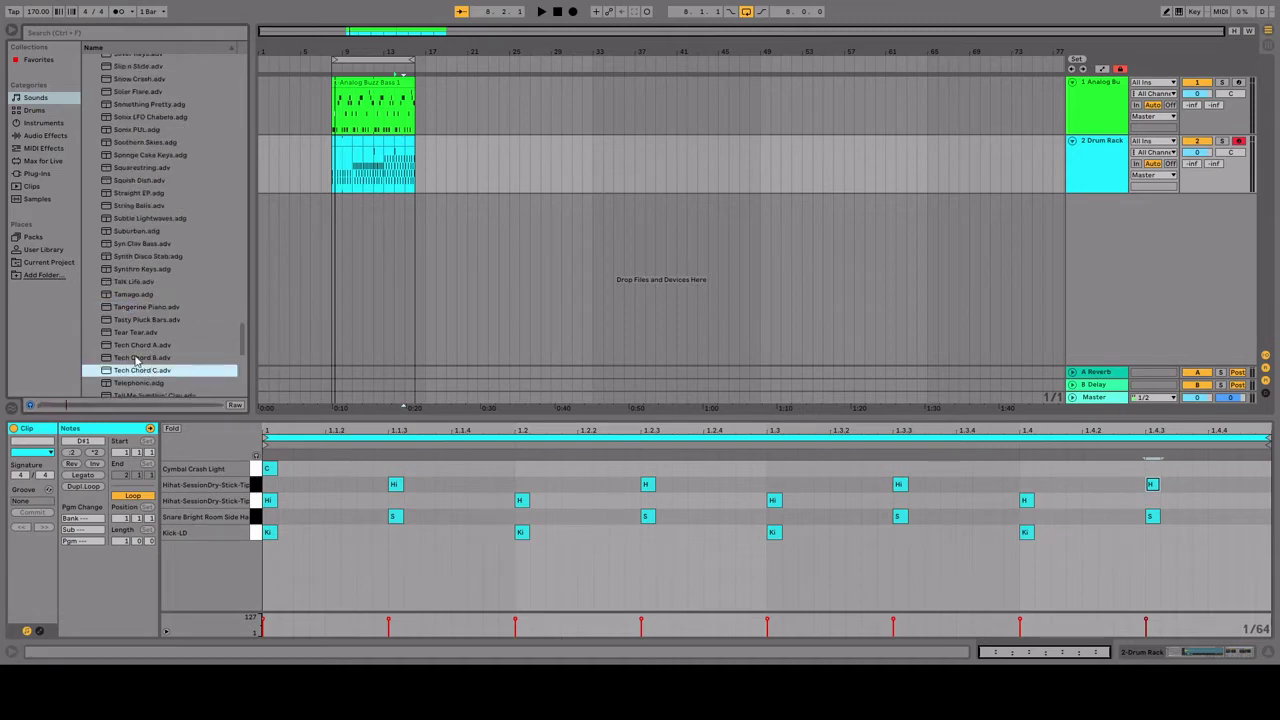
Audition more Synth Keys presets, including Tigon Keys, Toy Piano, Uni, Uplift Transition and Vector Clav.
scroll(138, 365, "down", 2)
left_click(140, 373)
scroll(140, 373, "down", 2)
left_click(140, 363)
scroll(138, 350, "down", 2)
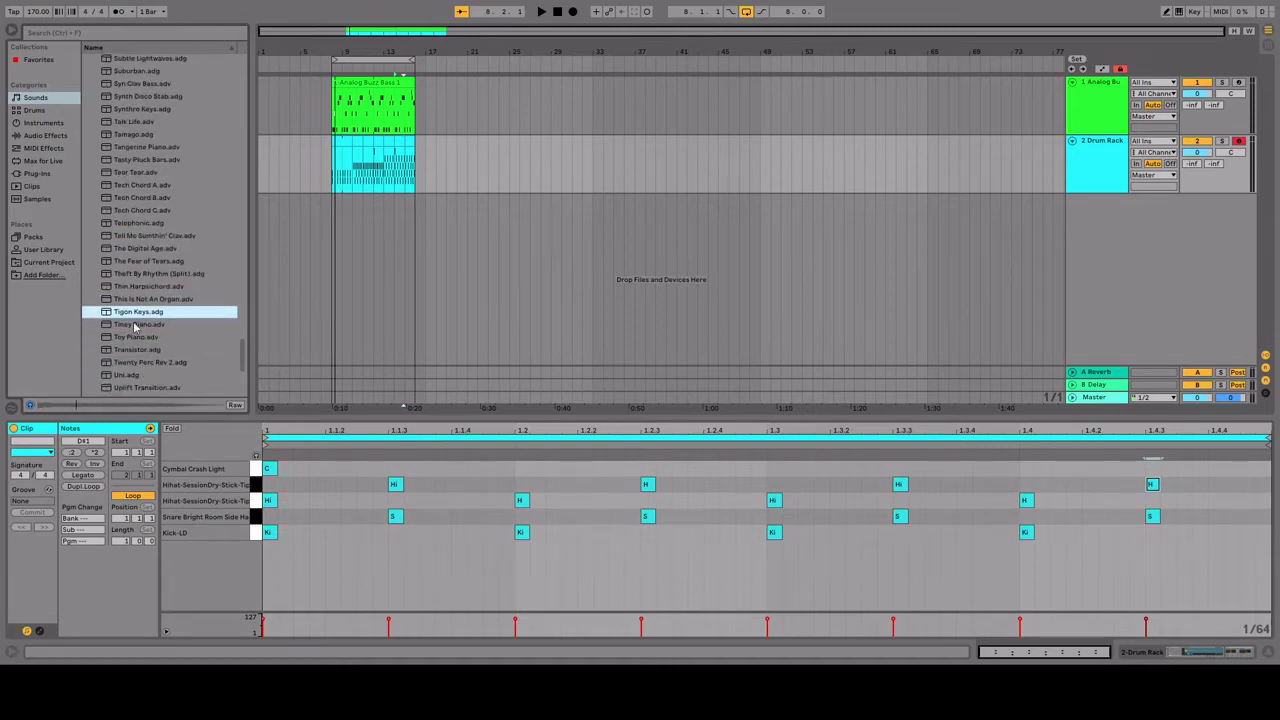
left_click(136, 337)
left_click(140, 375)
scroll(145, 370, "down", 2)
left_click(150, 349)
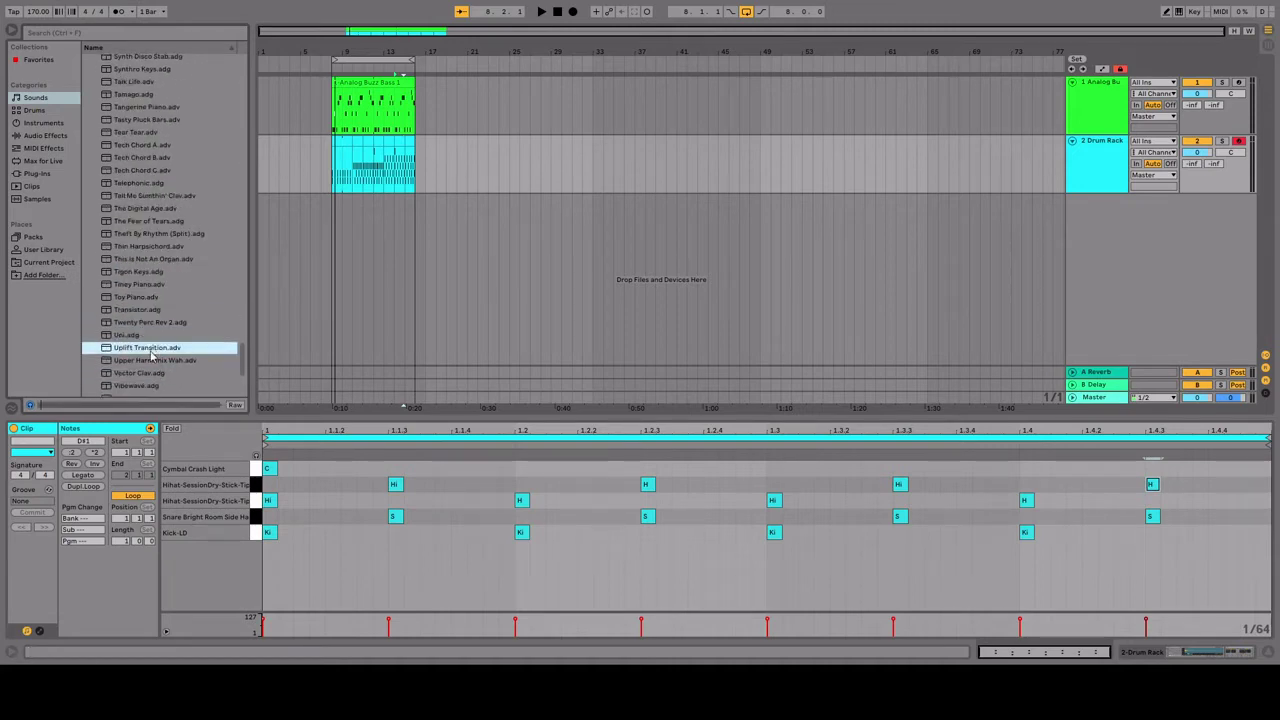
left_click(139, 374)
left_click(146, 348)
left_click(130, 374)
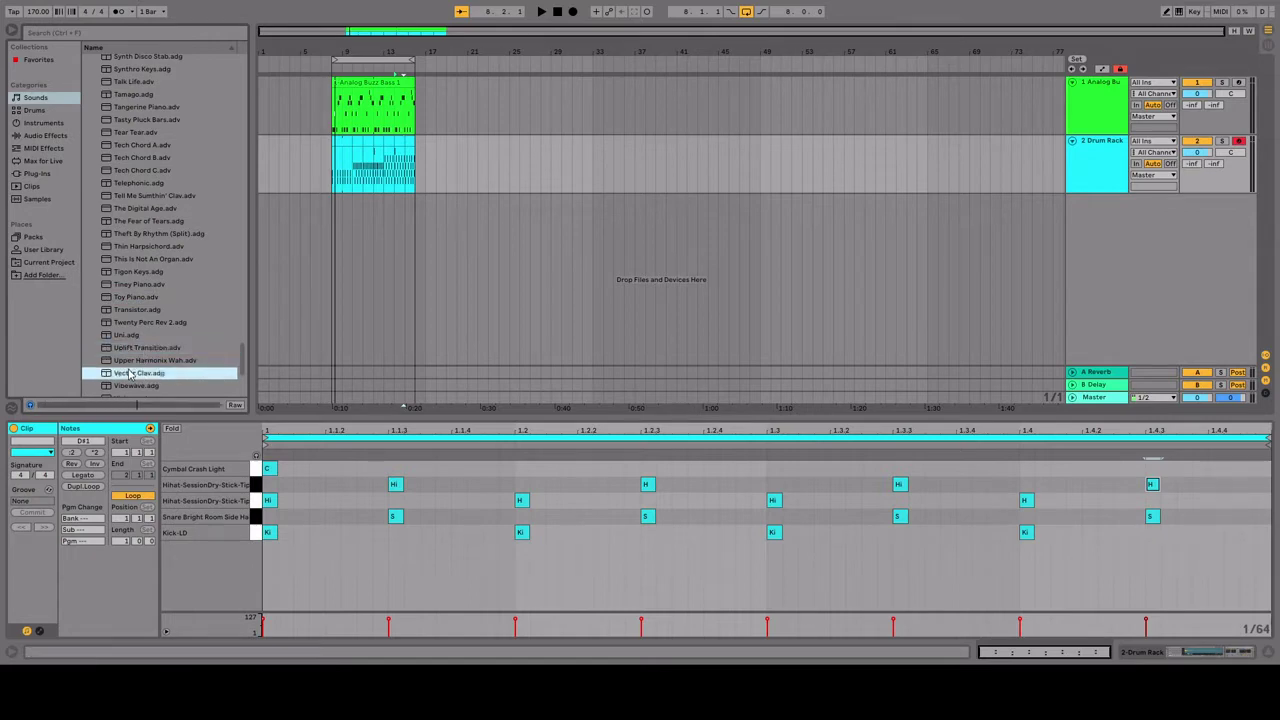
Load the Uplift Transition preset onto its own new MIDI track below the Drum Rack, undoing the accidental replacement of the drum devices.
left_click(146, 348)
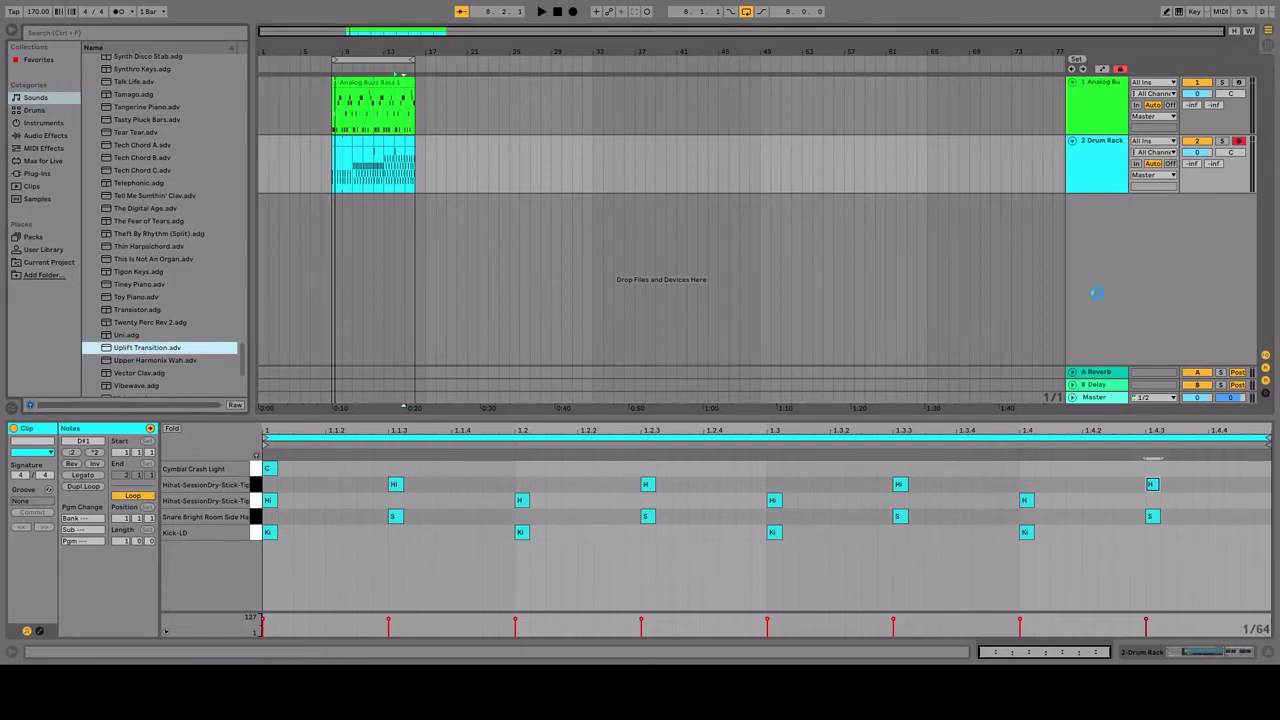
left_click_drag(1097, 293, 1097, 298)
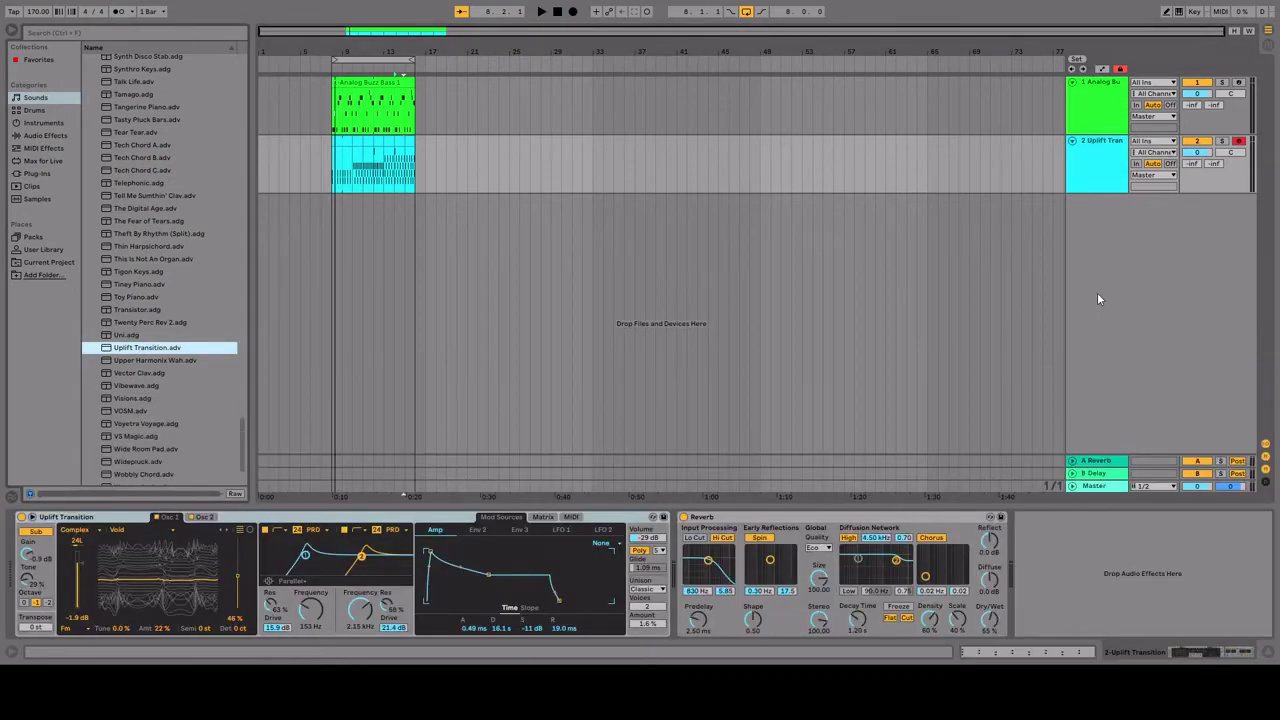
key("ctrl+z")
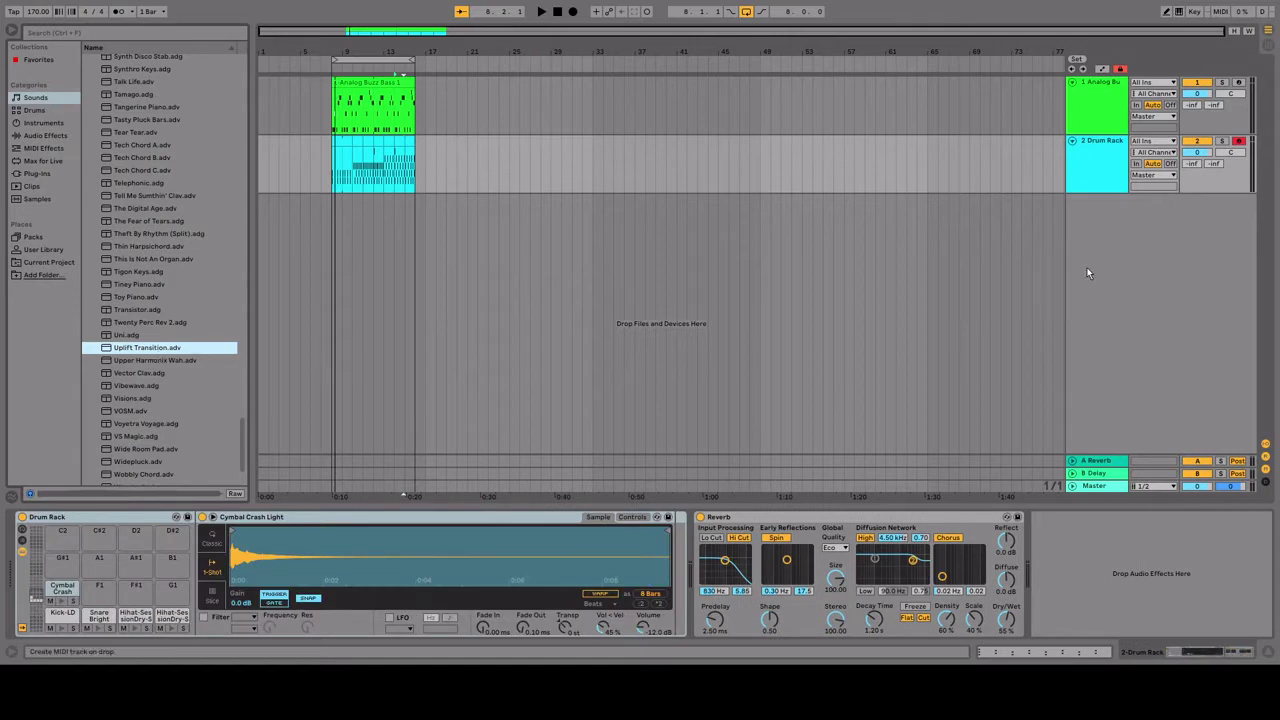
left_click_drag(1097, 222, 1118, 266)
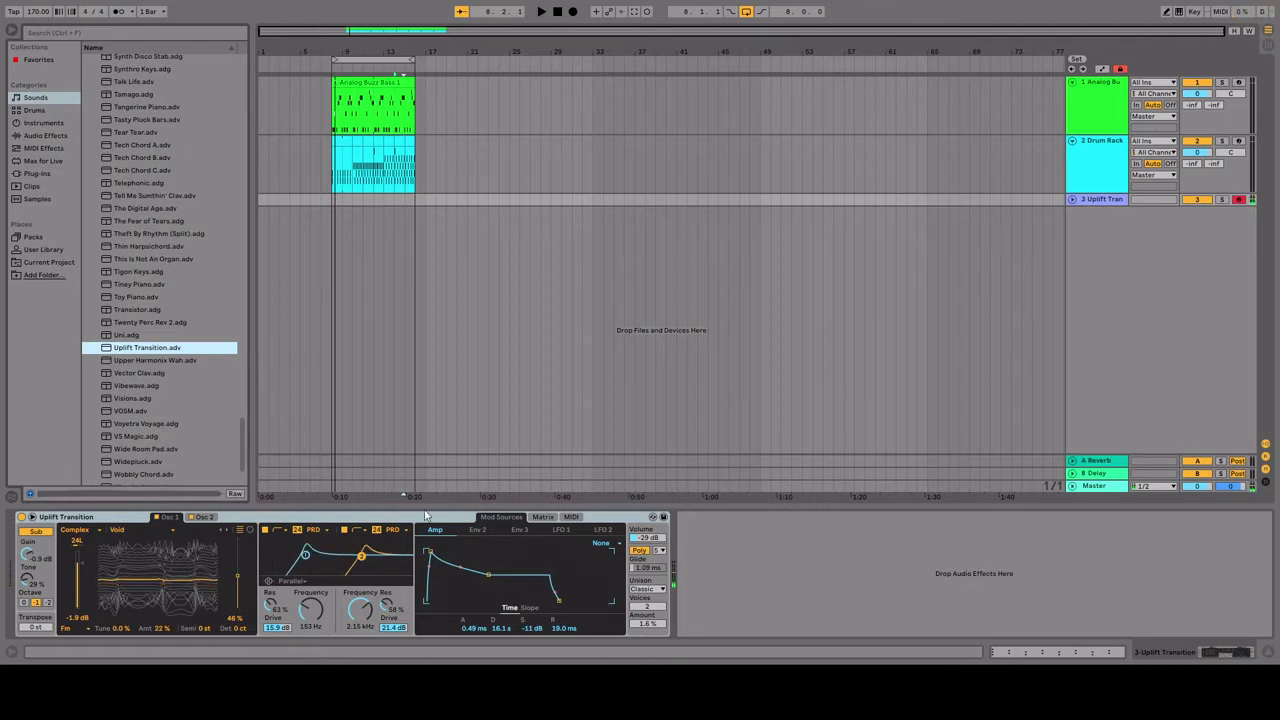
Insert a MIDI clip on the Uplift Transition track at bar 8 and extend it to bar 16.
left_click(334, 199)
key("ctrl+shift+m")
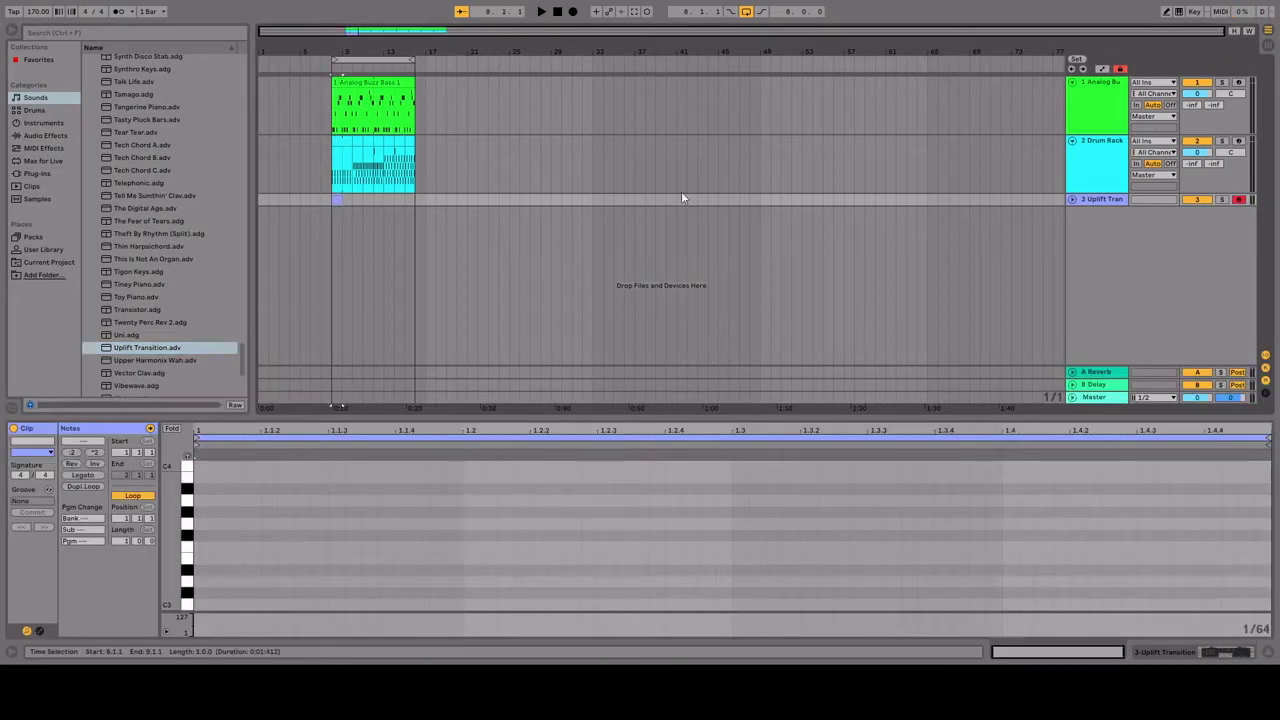
left_click_drag(344, 199, 415, 199)
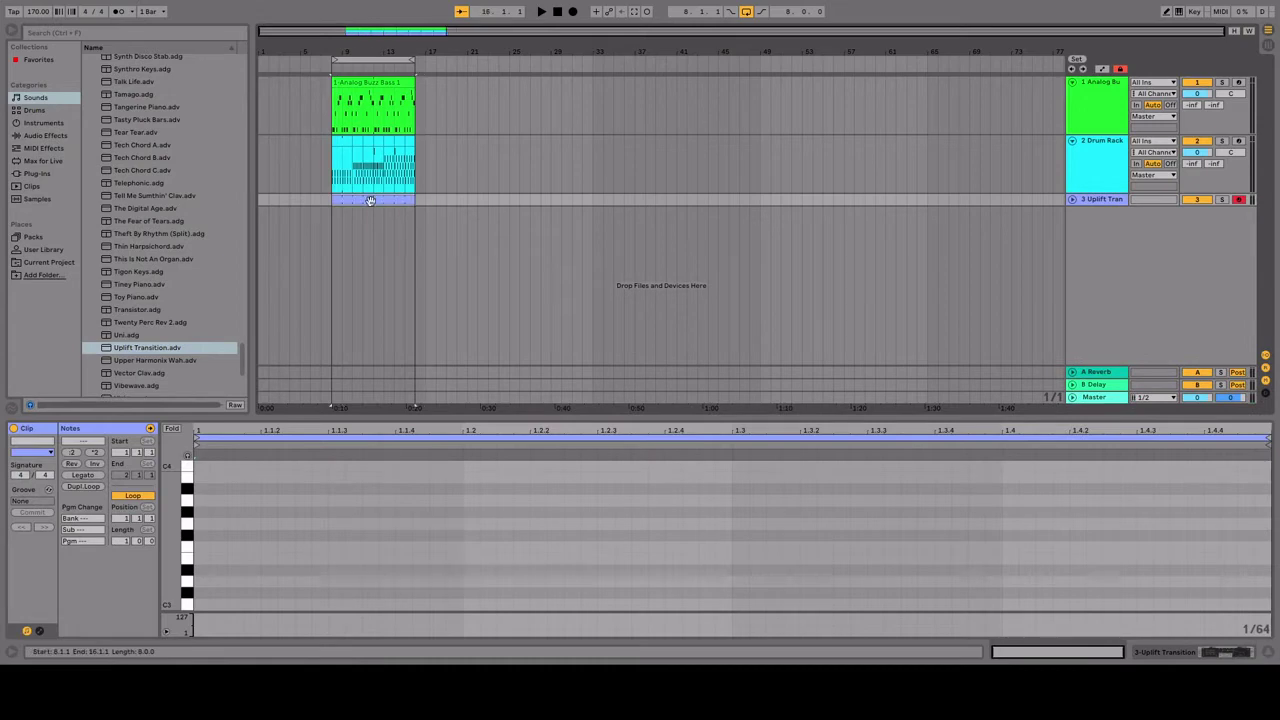
left_click(410, 320)
Draw sustained A3 and G3 notes across the eight bars of the Uplift Transition clip.
left_click_drag(198, 501, 1274, 500)
left_click(428, 530)
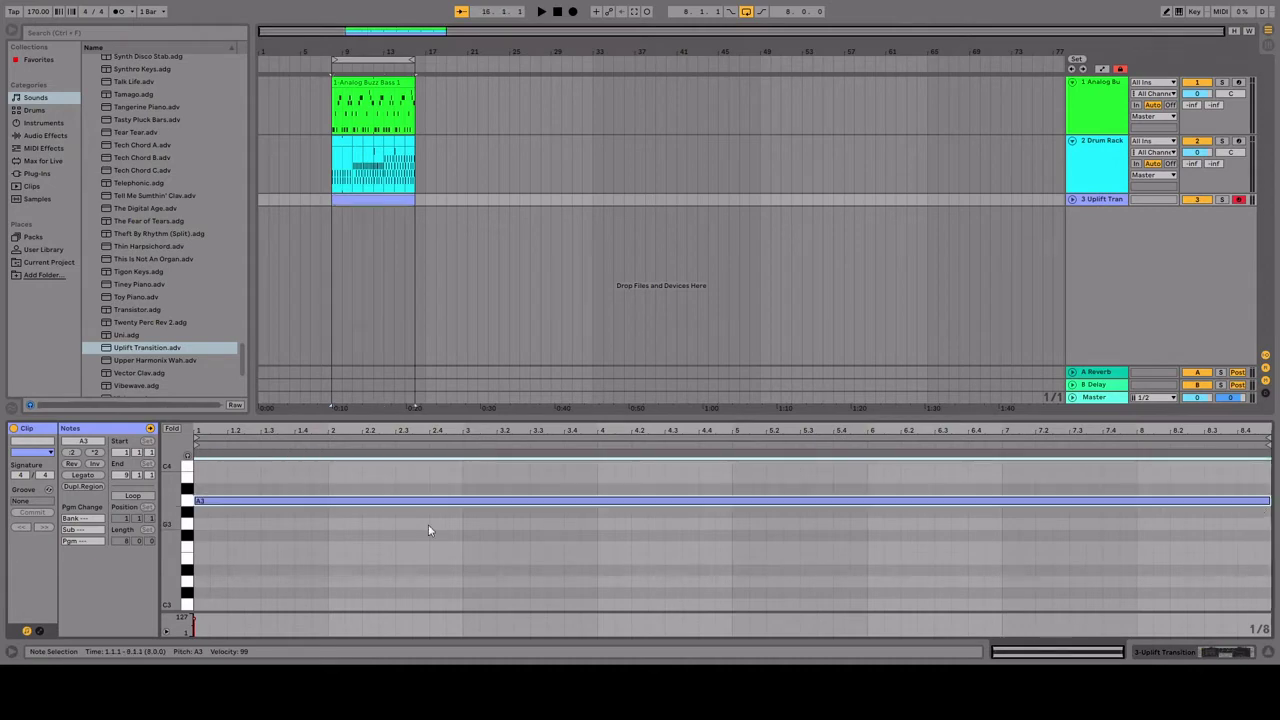
left_click_drag(206, 524, 1259, 547)
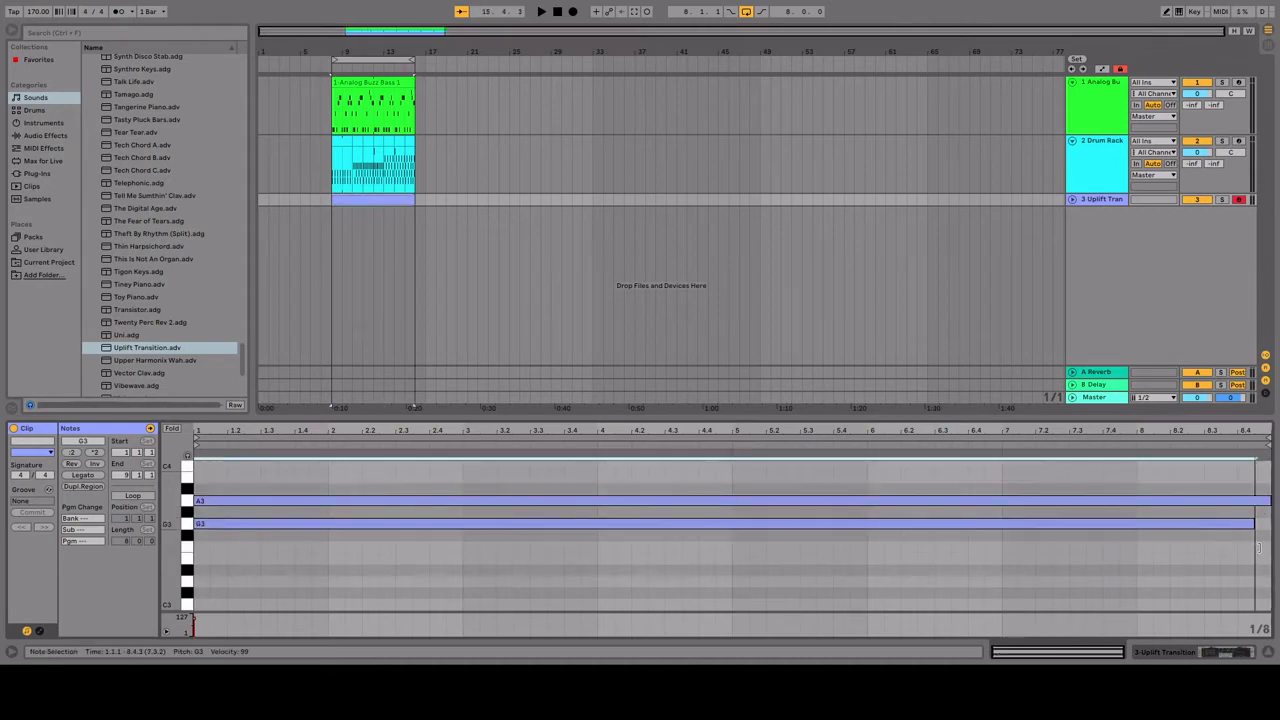
Unfold the Uplift Transition track and play the arrangement to hear the held notes with the beat.
left_click(1071, 200)
left_click(1038, 232)
key("space")
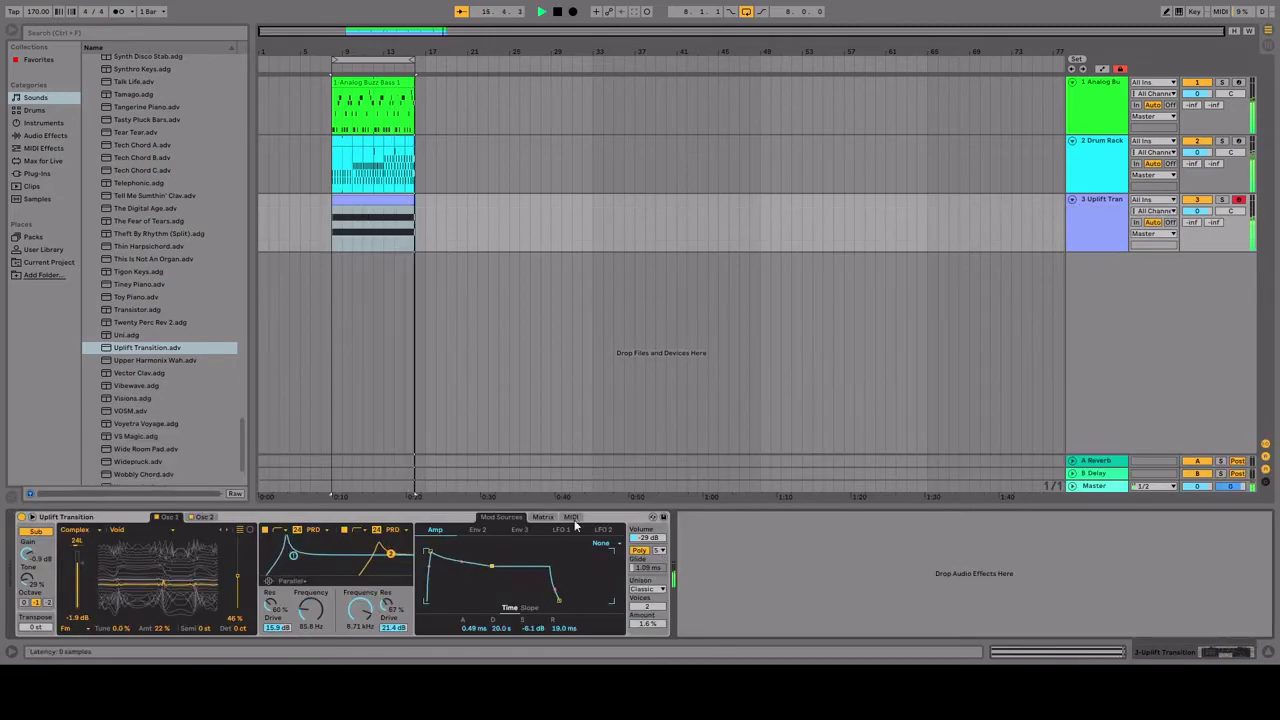
Try Chorus on the Uplift Transition track and replace it with Overdrive.
left_click(45, 135)
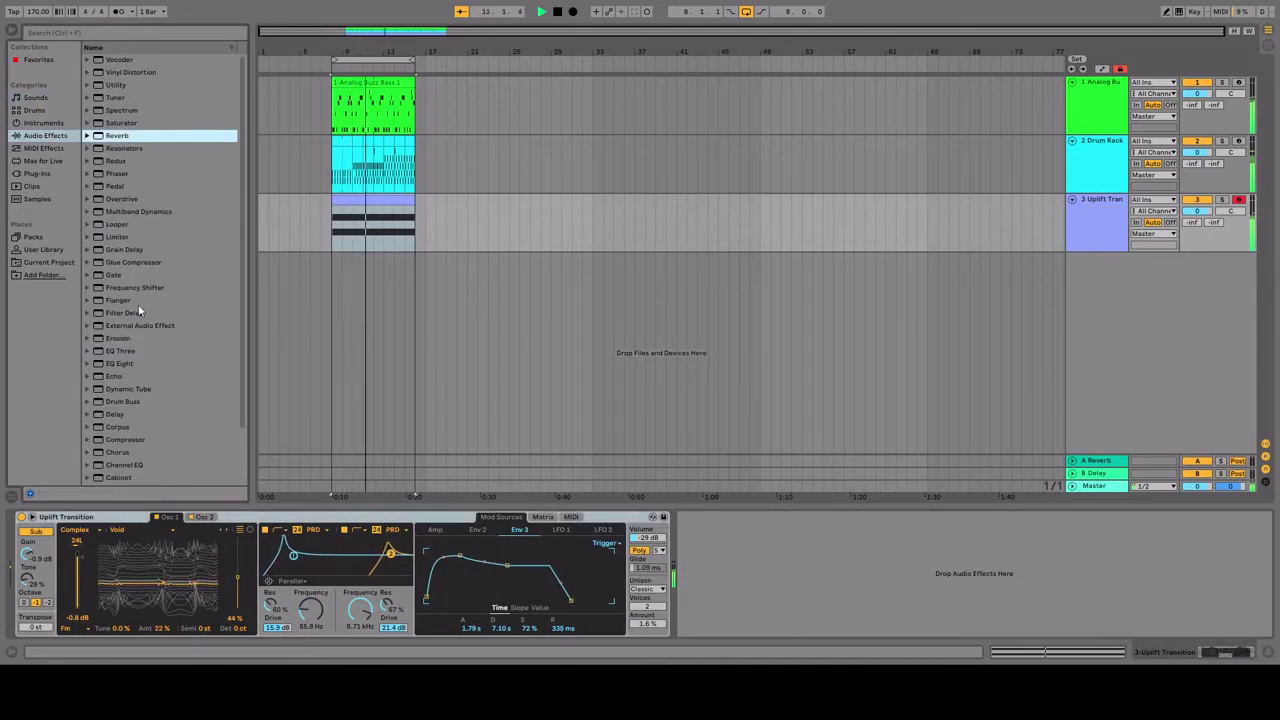
left_click_drag(138, 211, 140, 237)
left_click(118, 452)
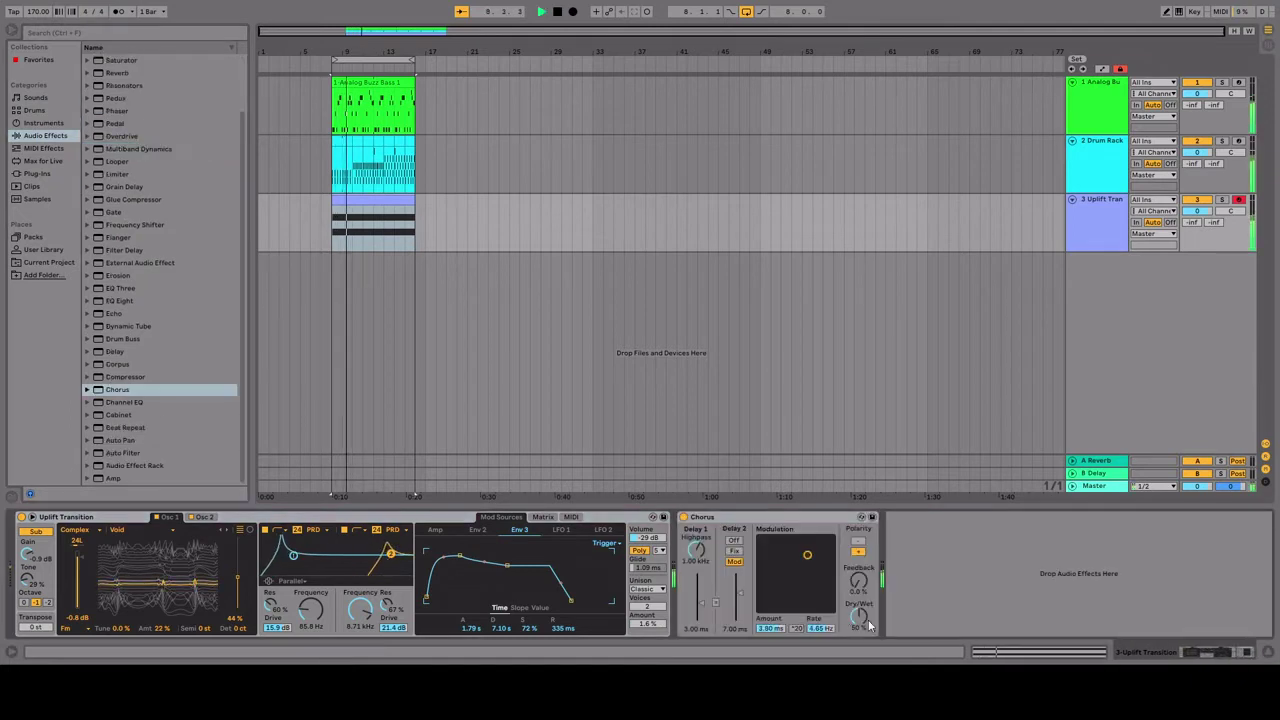
double_click(121, 199)
Move the held-note synth clip to start at bar 16 and duplicate the bass clip through to bar 24.
left_click_drag(338, 222, 421, 222)
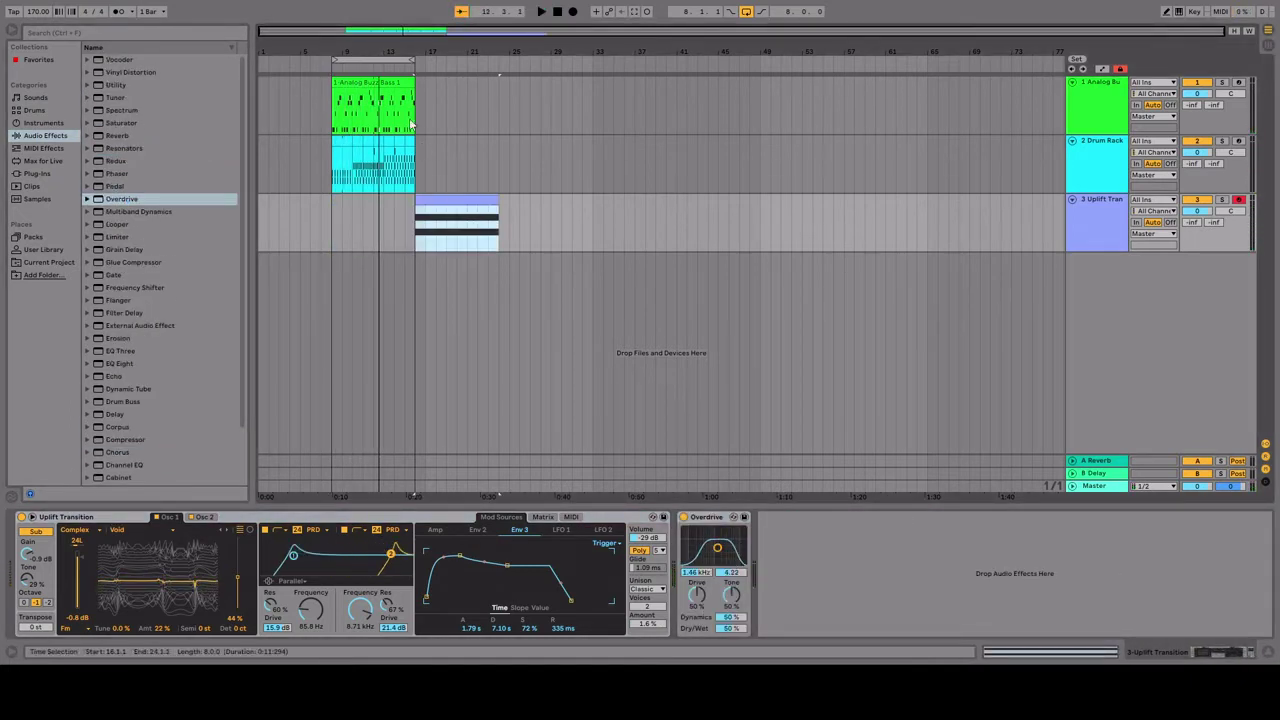
key("ctrl+d")
key("Delete")
Continue the Drum Rack pattern from bar 16 to bar 24 and open that clip for note editing.
double_click(370, 165)
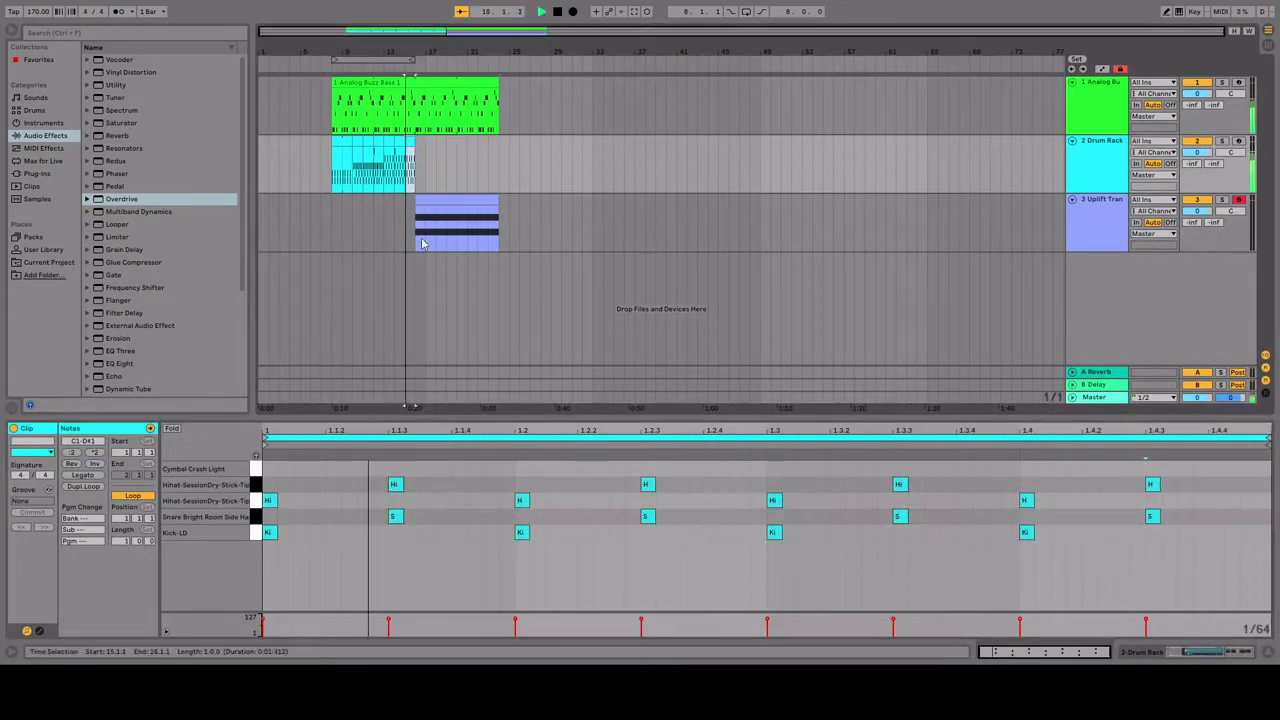
key("ctrl+z")
key("ctrl+z")
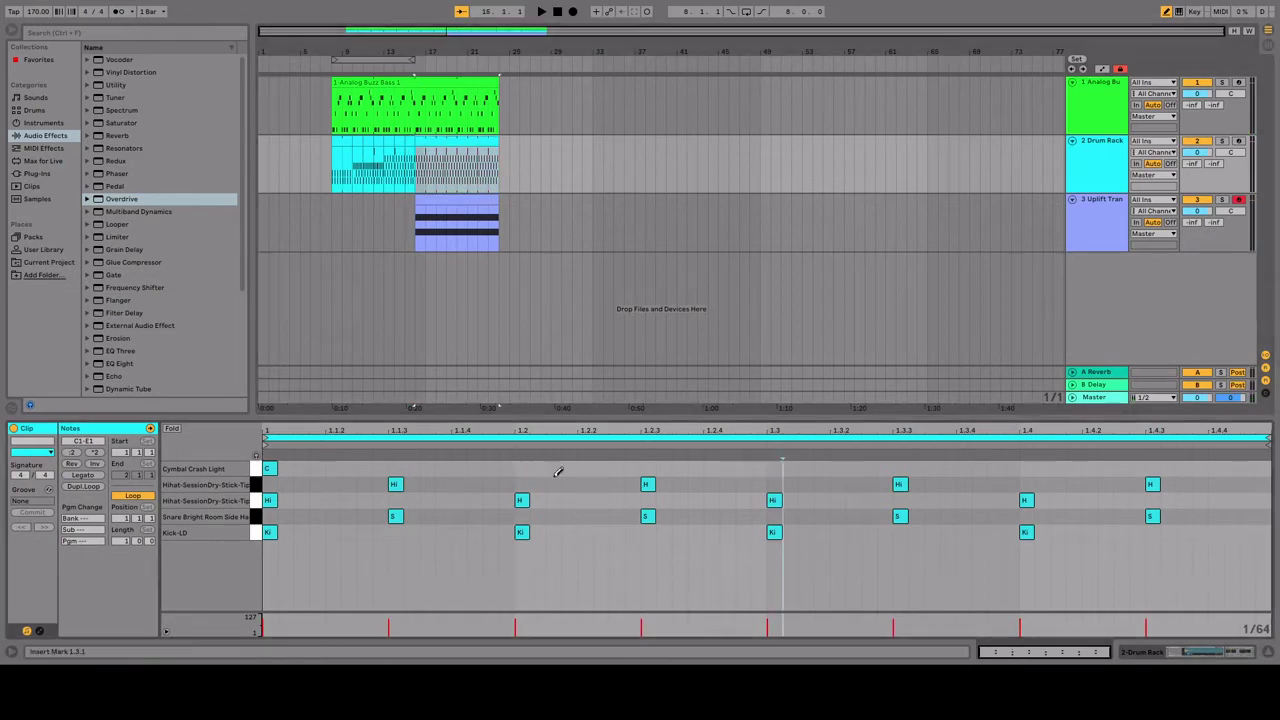
left_click(456, 230)
left_click(456, 165)
Fill the drum clip from bar 16 with kicks on every sixteenth note and erase its extra cymbal crashes.
left_click(710, 532)
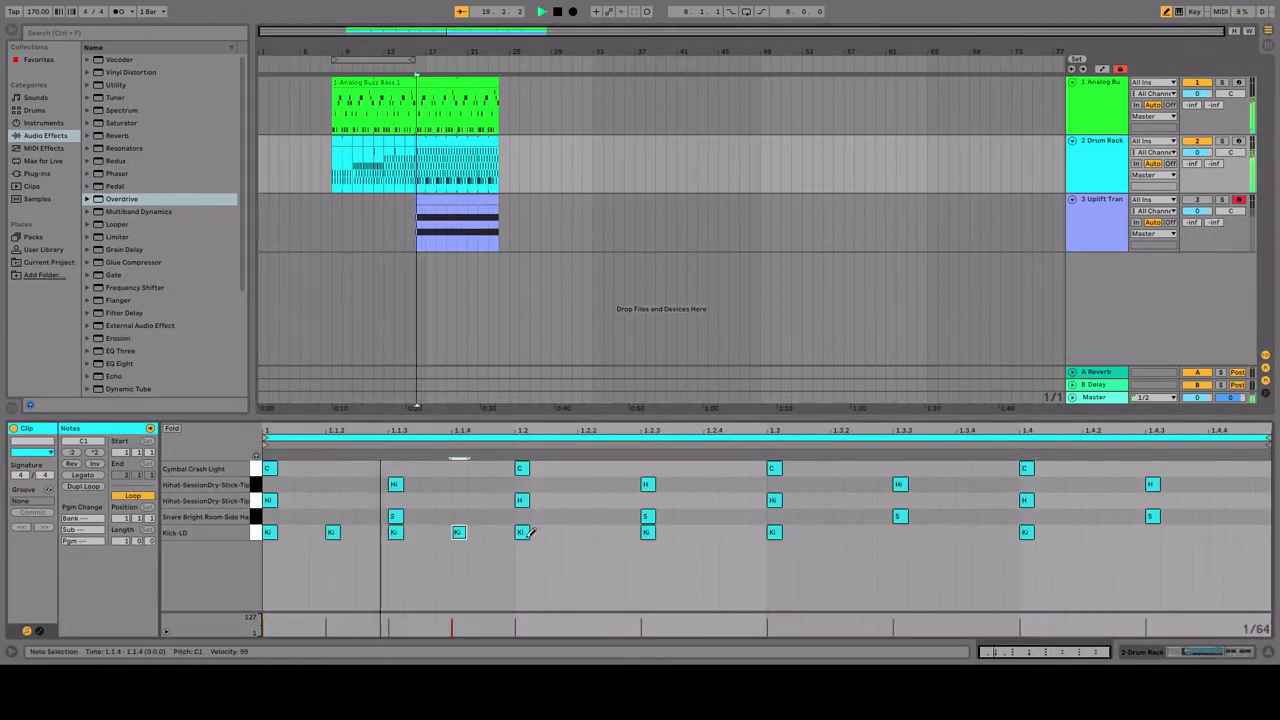
mouse_move(847, 525)
left_mouse_down()
mouse_move(1109, 534)
mouse_move(1215, 532)
left_mouse_up()
left_click(520, 468)
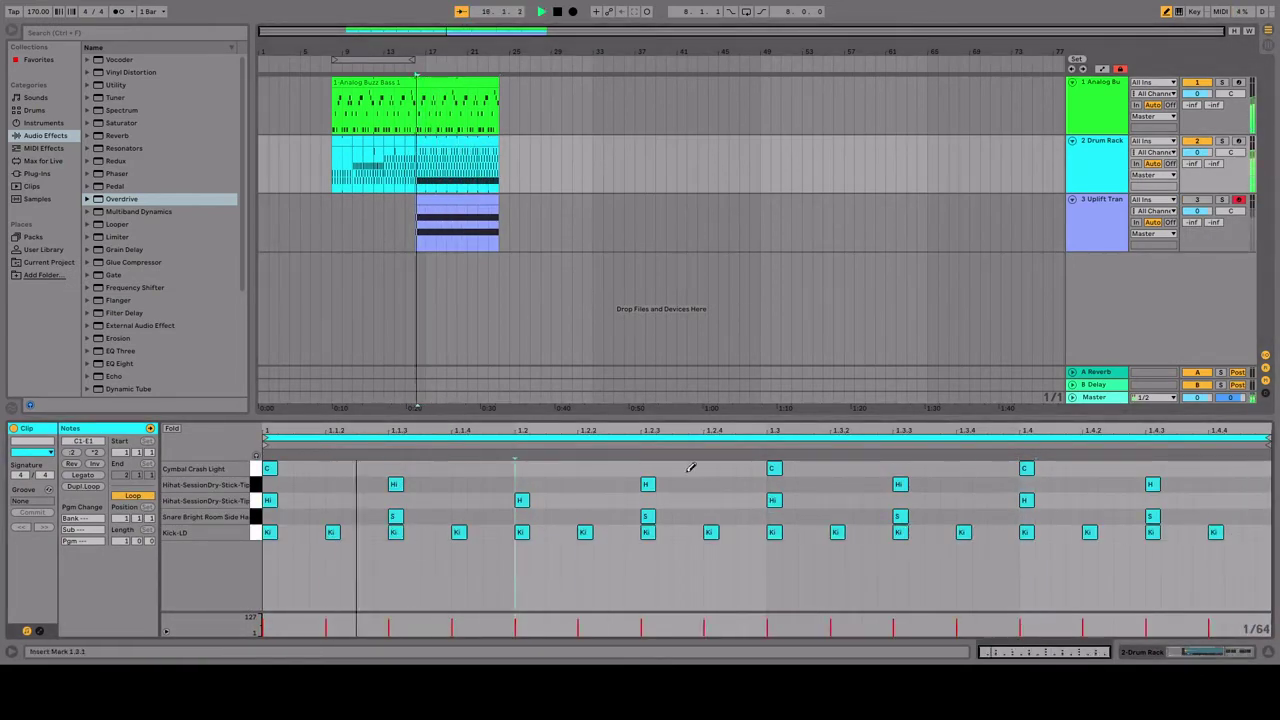
left_click(773, 468)
Add extra offbeat kicks to the one-bar drum clip just before bar 16.
key("ctrl+z")
key("ctrl+z")
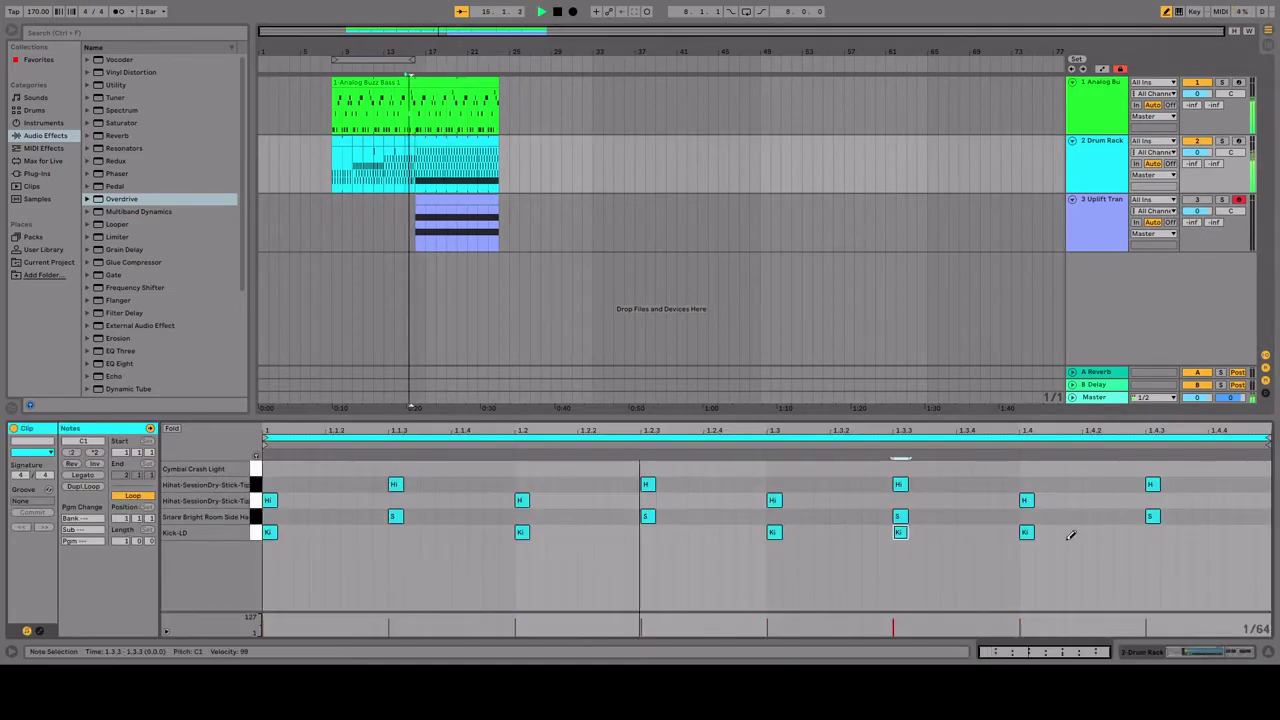
left_click(1152, 532)
Replace the held-note synth clip with a new one-bar clip repeated from bar 16 to bar 24, and unmute its track.
left_click(452, 243)
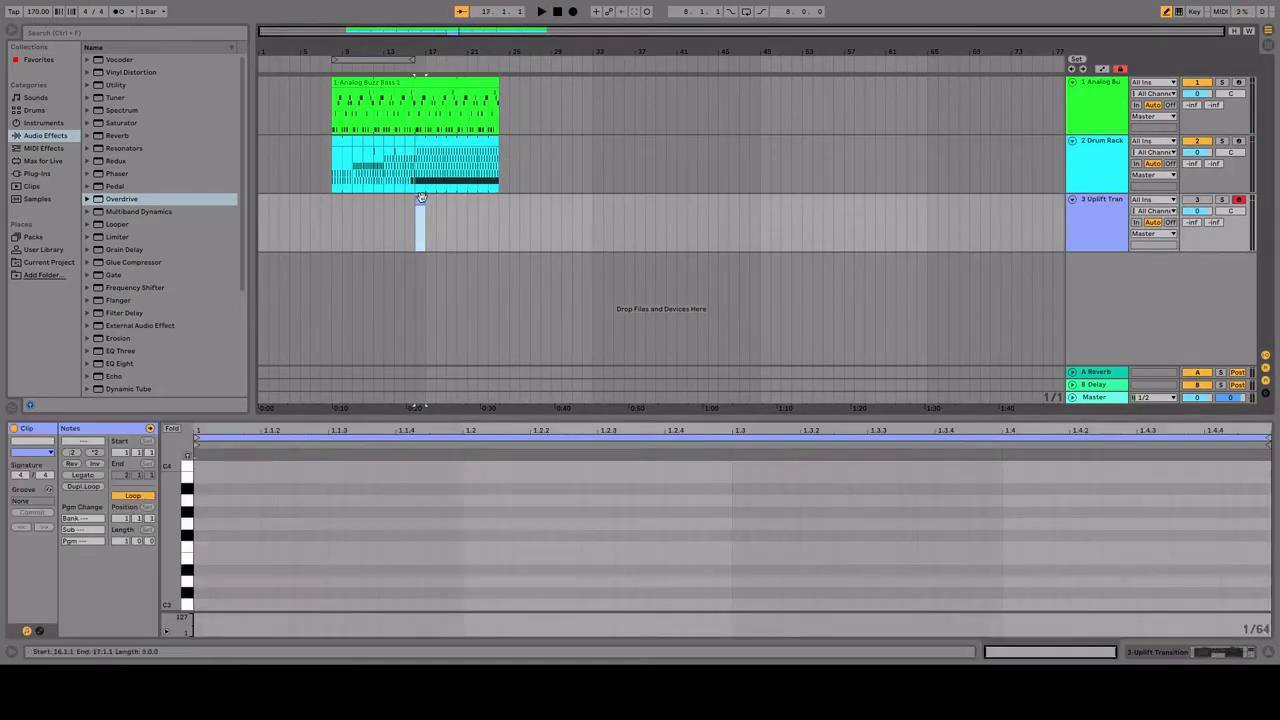
left_click(1193, 203)
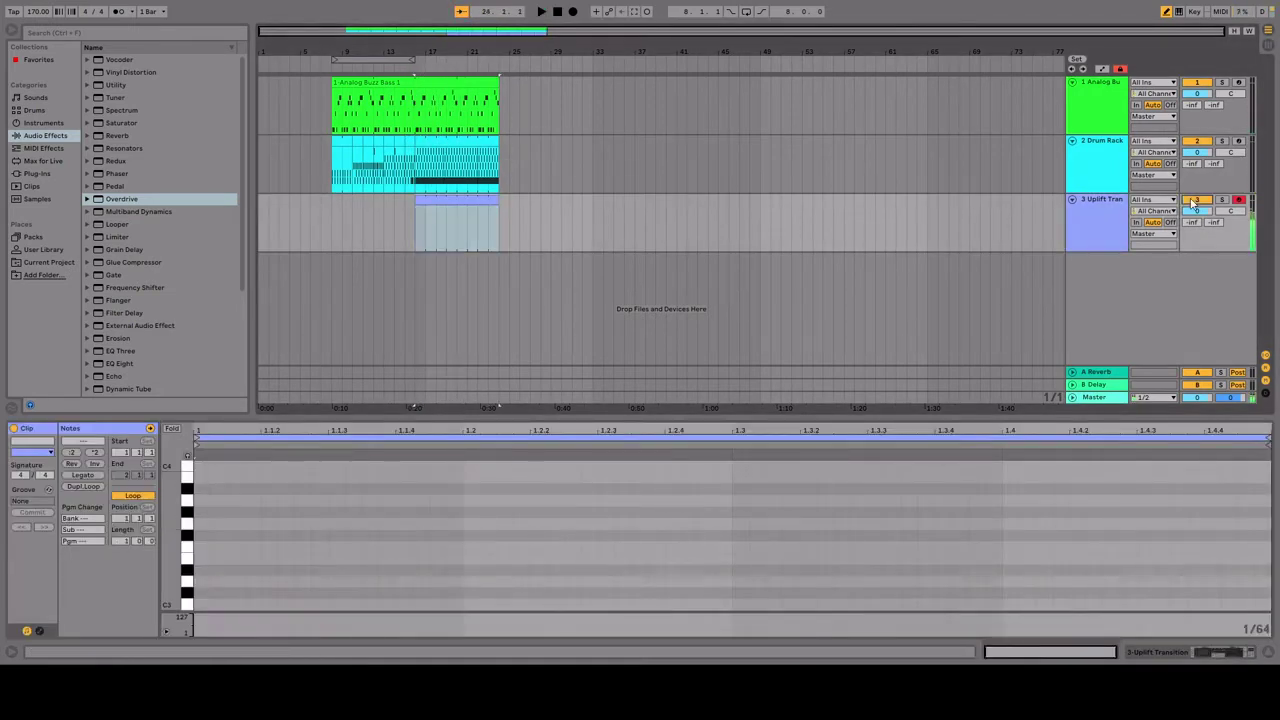
key("space")
Fill the new synth clip with D1 notes on every beat and a continuous run of sixteenth-note D2 notes.
key("ctrl+v")
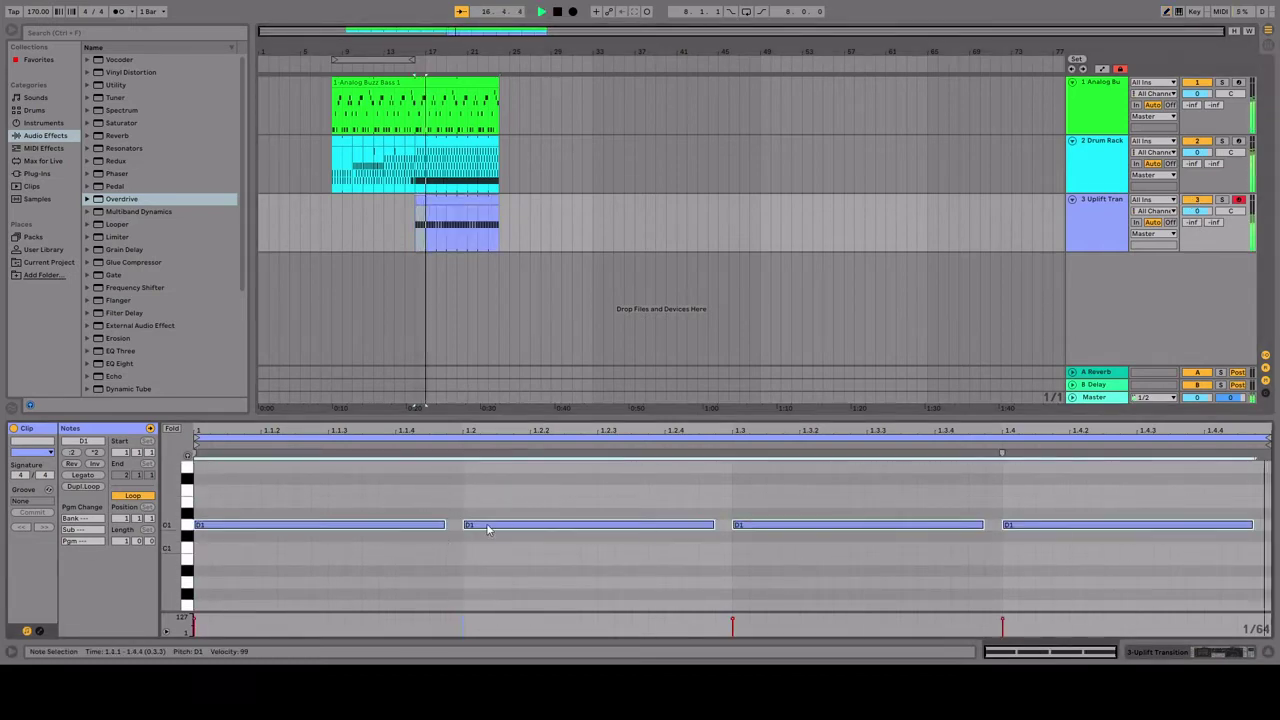
scroll(200, 530, "up", 5)
key("b")
left_click(266, 519)
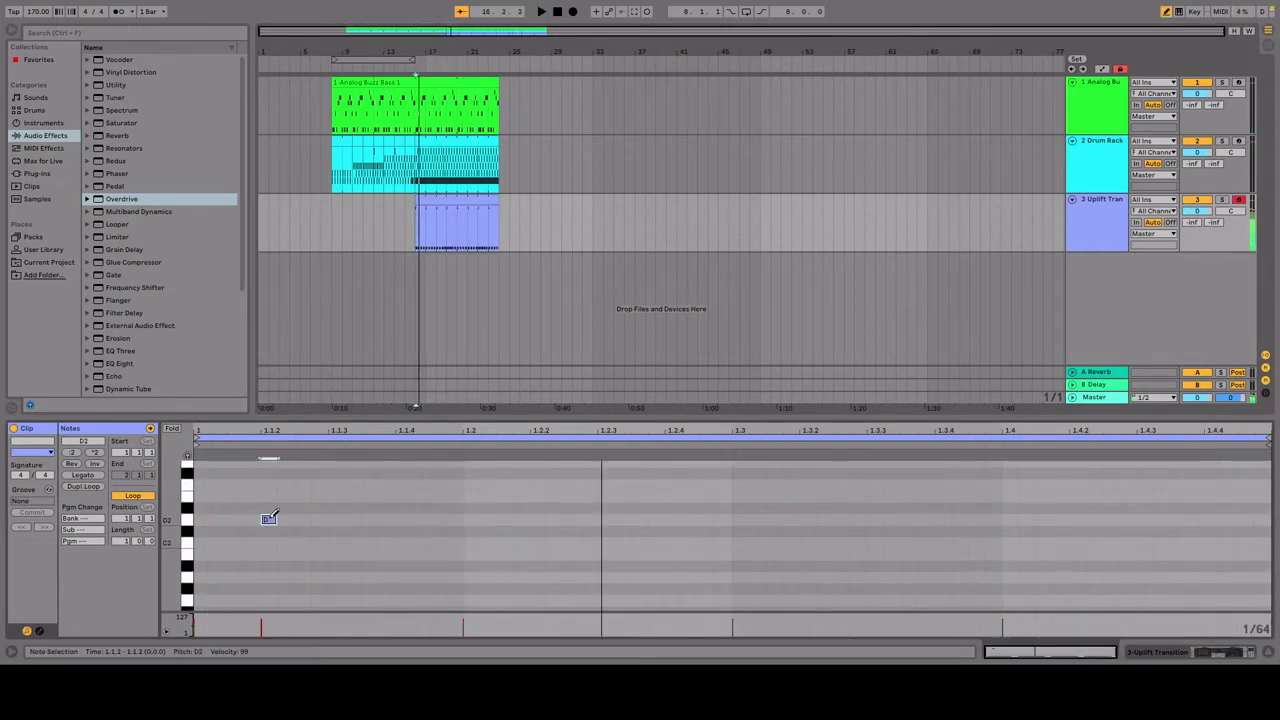
left_click_drag(266, 516, 347, 519)
left_click(347, 519)
left_click_drag(205, 519, 1225, 521)
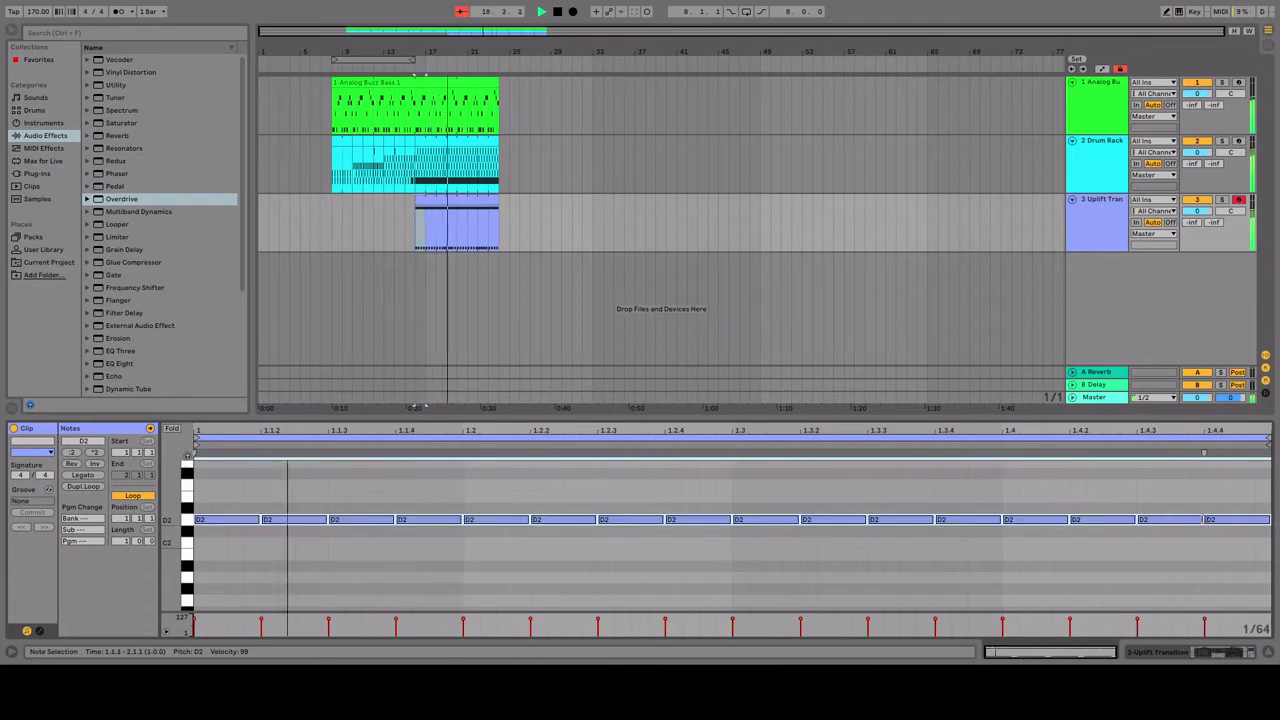
Add a one-bar synth clip with low notes just before bar 16 and put a Reverb after the synth's Overdrive.
left_click(422, 225)
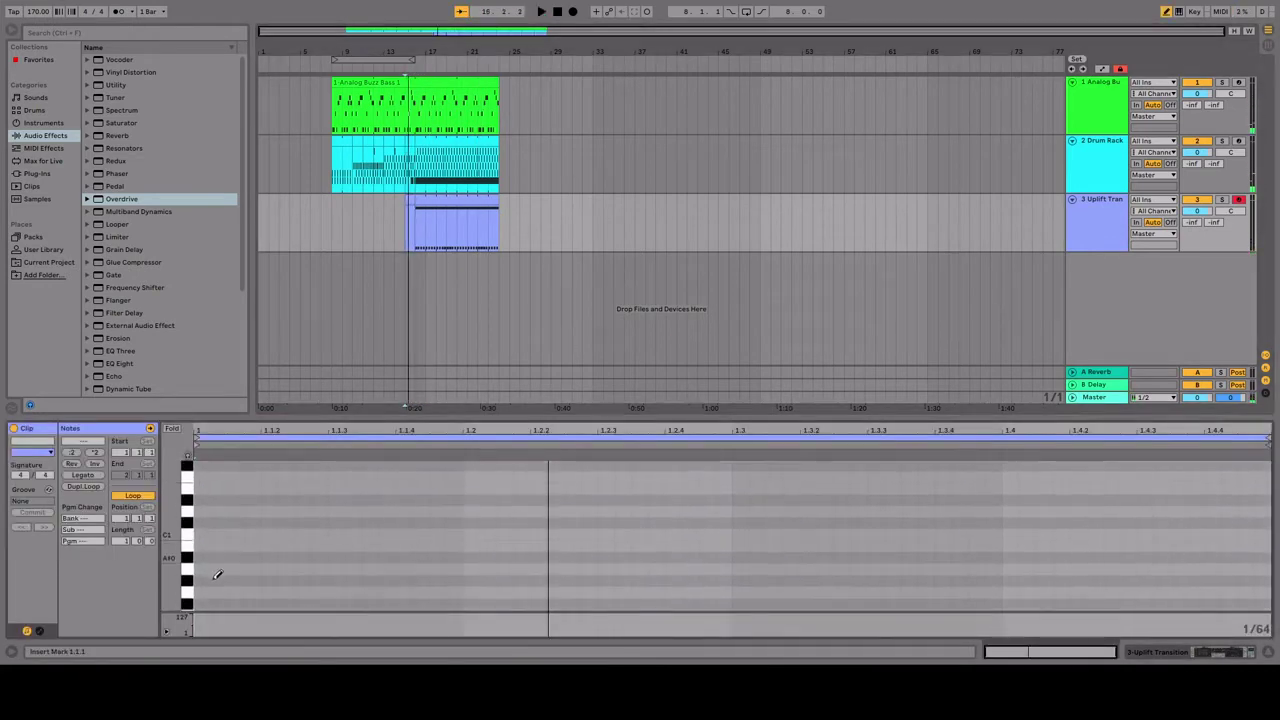
left_click_drag(205, 511, 757, 521)
left_click(1085, 222)
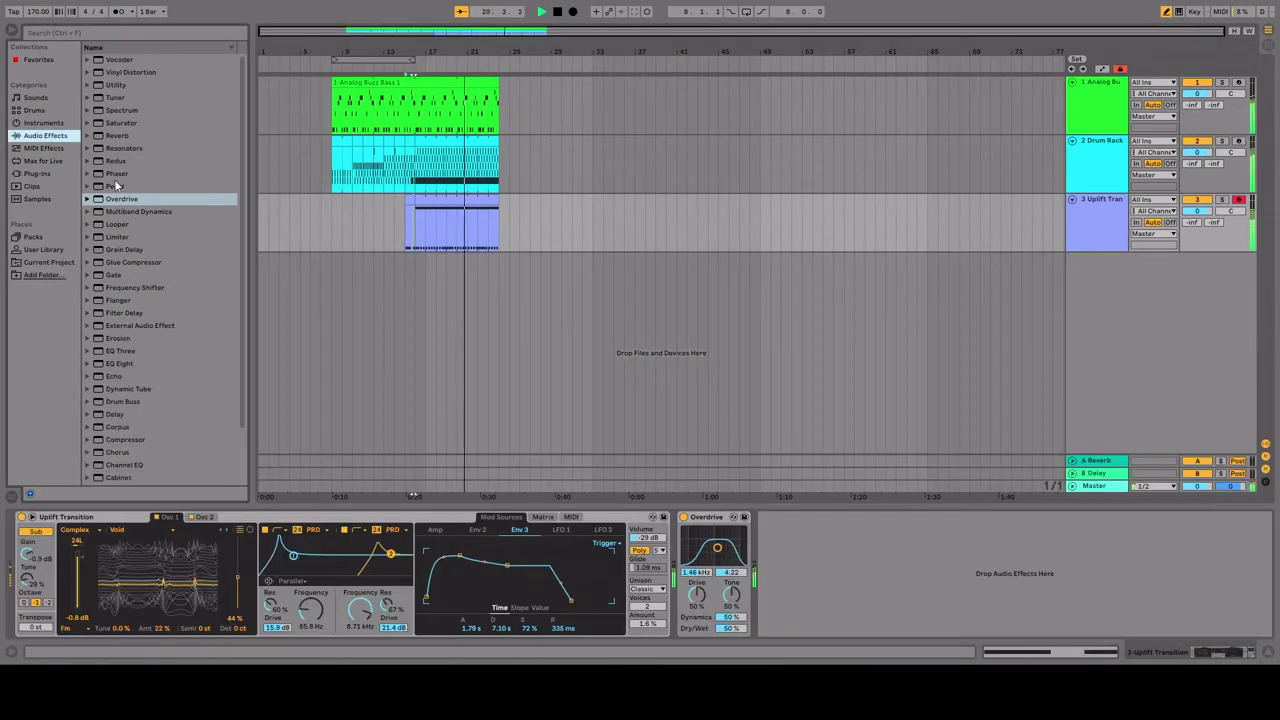
key("space")
Extend the bass, drum and synth clips so that all three tracks end at bar 32.
left_click_drag(497, 100, 583, 102)
left_click_drag(498, 215, 572, 218)
left_click_drag(498, 160, 582, 158)
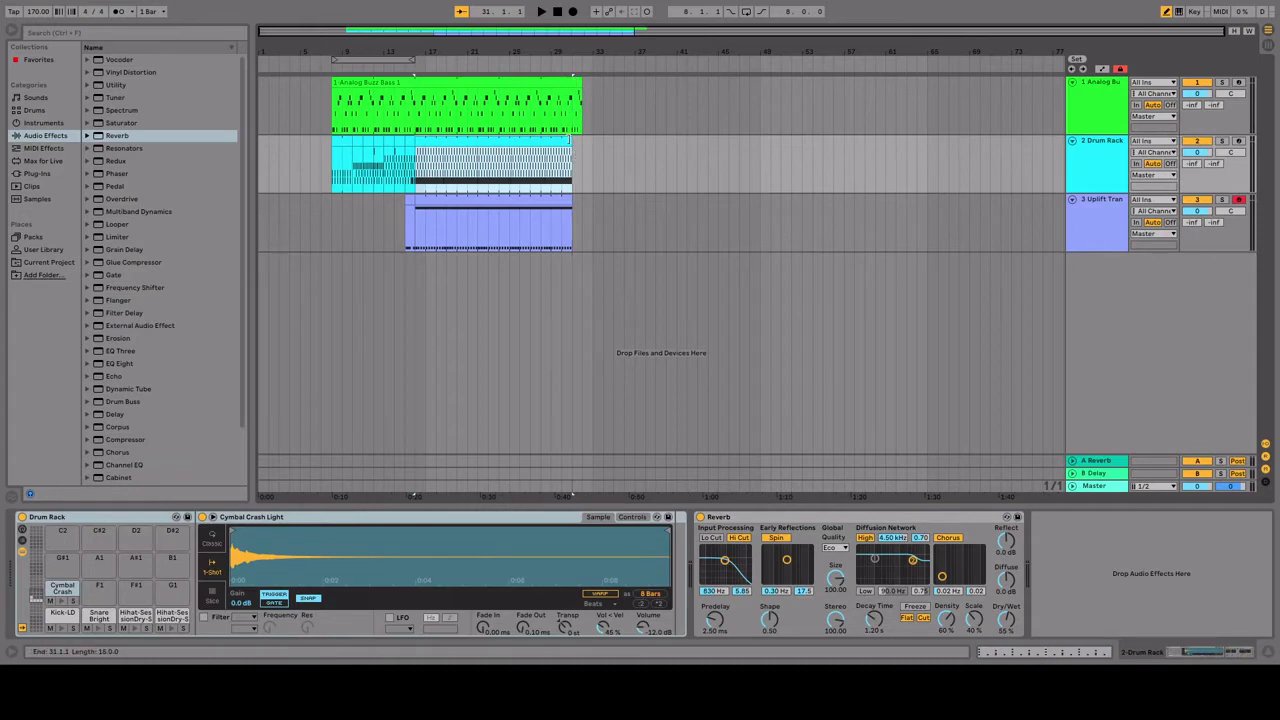
left_click_drag(572, 203, 581, 202)
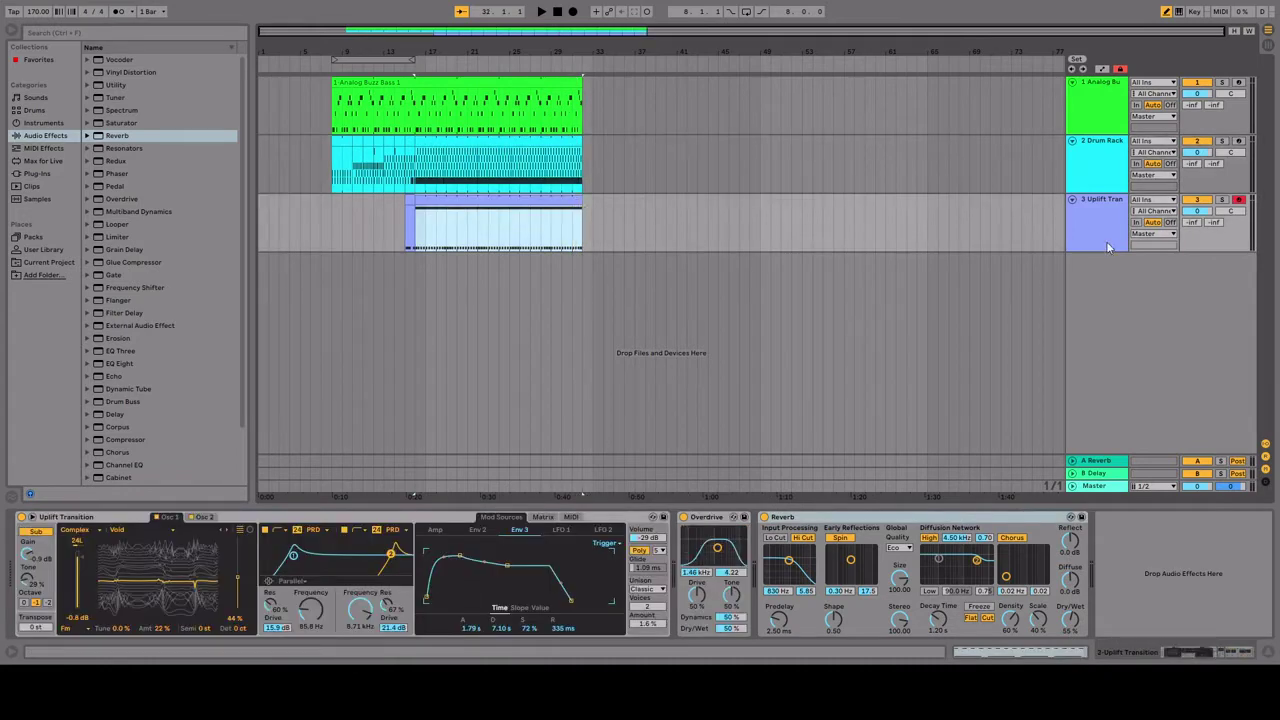
Lower the synth track's volume automation to -4.0 dB and play the arrangement from bar 8.
left_click(1104, 69)
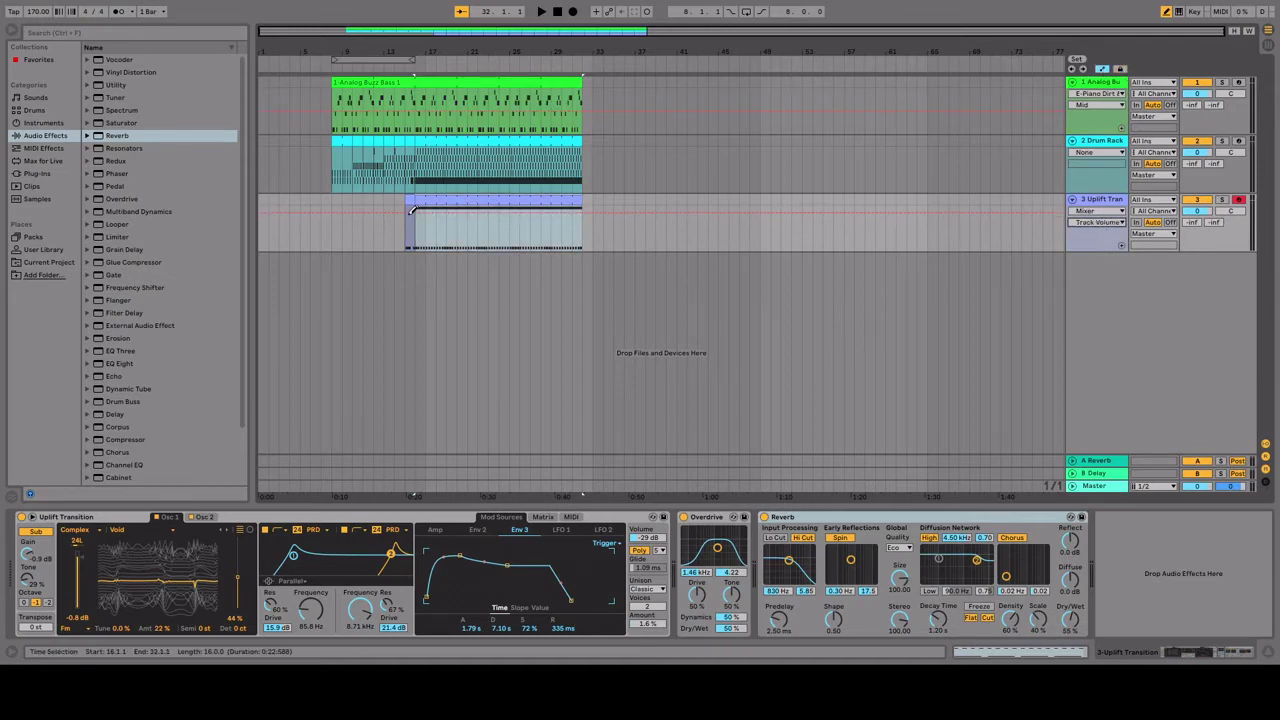
key("b")
left_click_drag(411, 211, 410, 216)
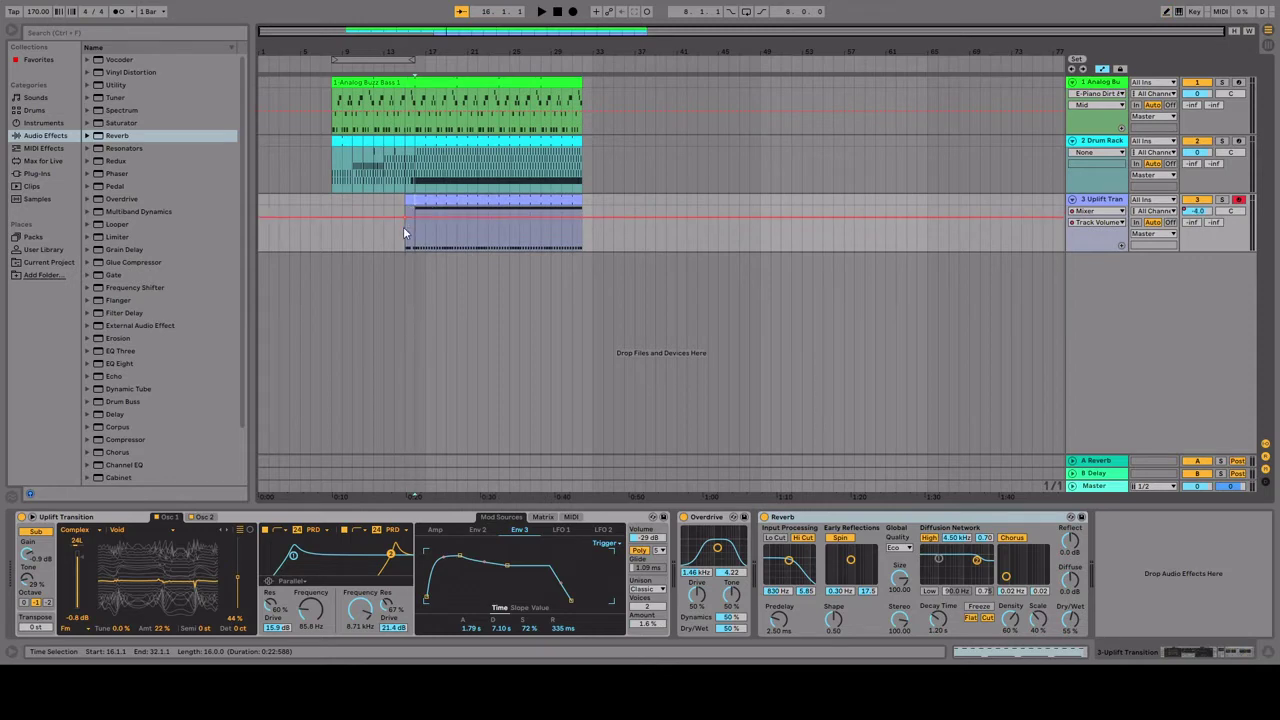
left_click(331, 198)
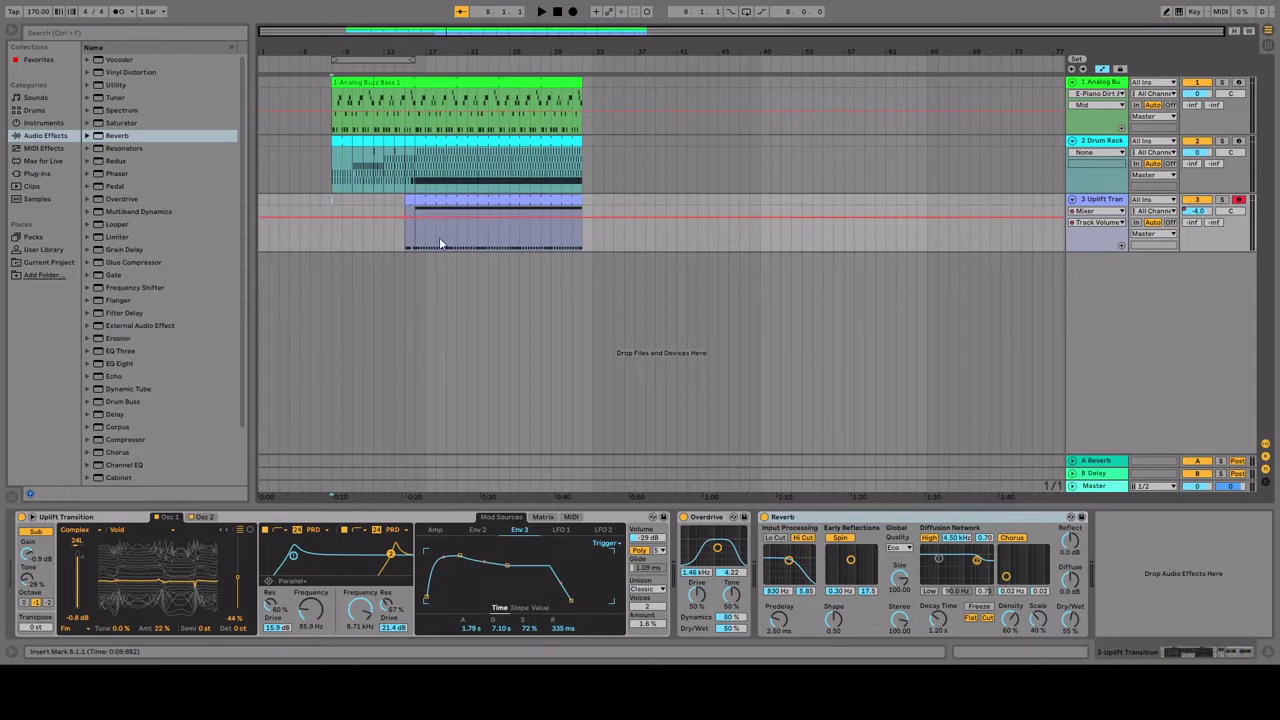
key("space")
left_click_drag(581, 205, 456, 210)
left_click_drag(581, 160, 457, 165)
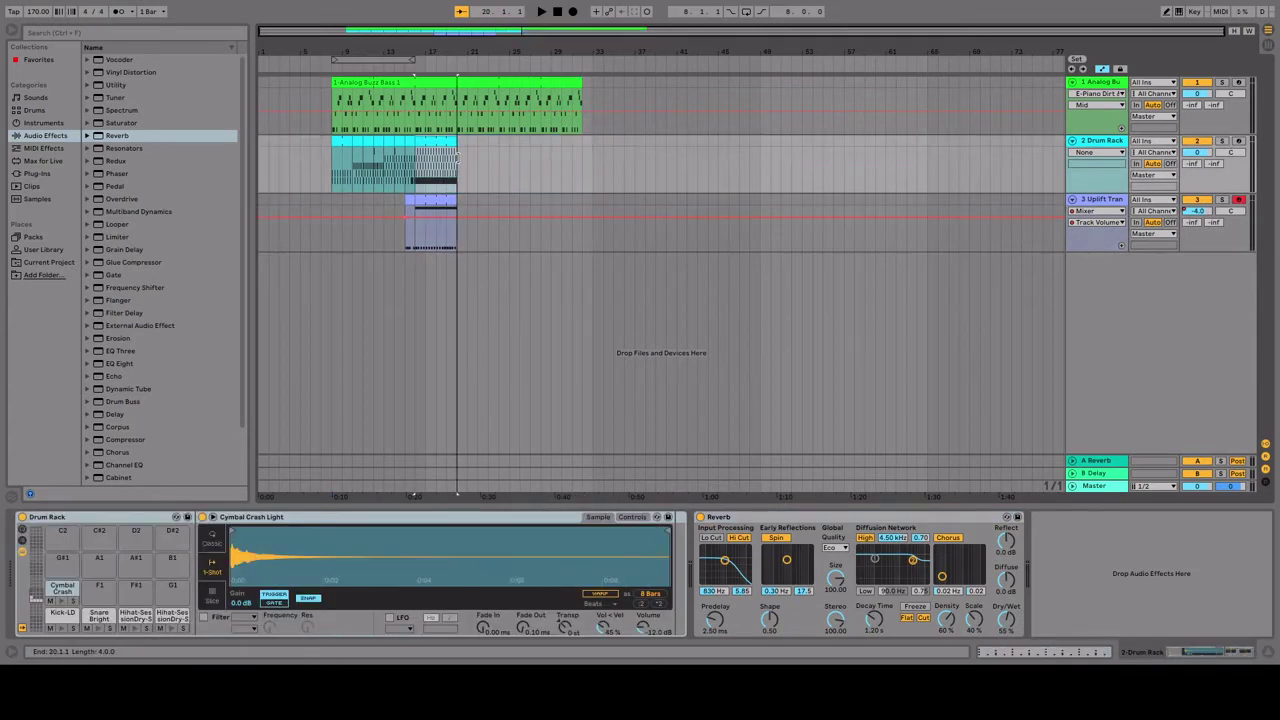
left_click(457, 80)
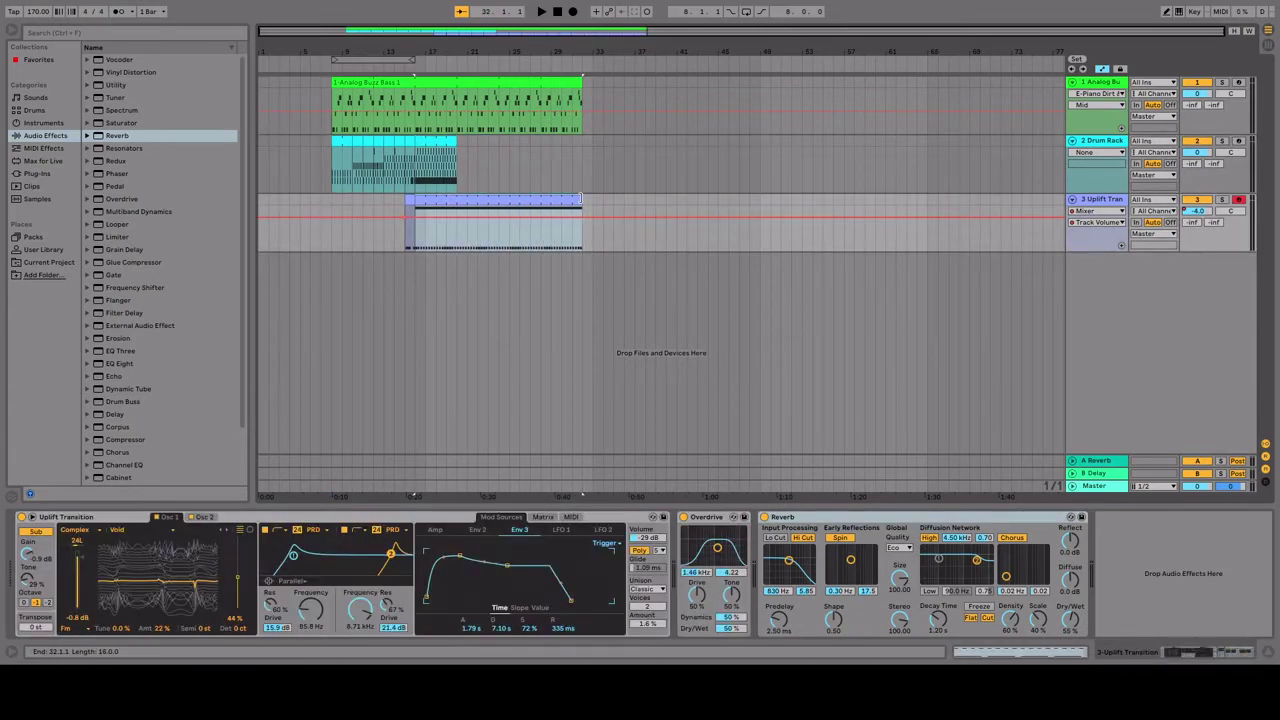
left_click_drag(458, 90, 582, 92)
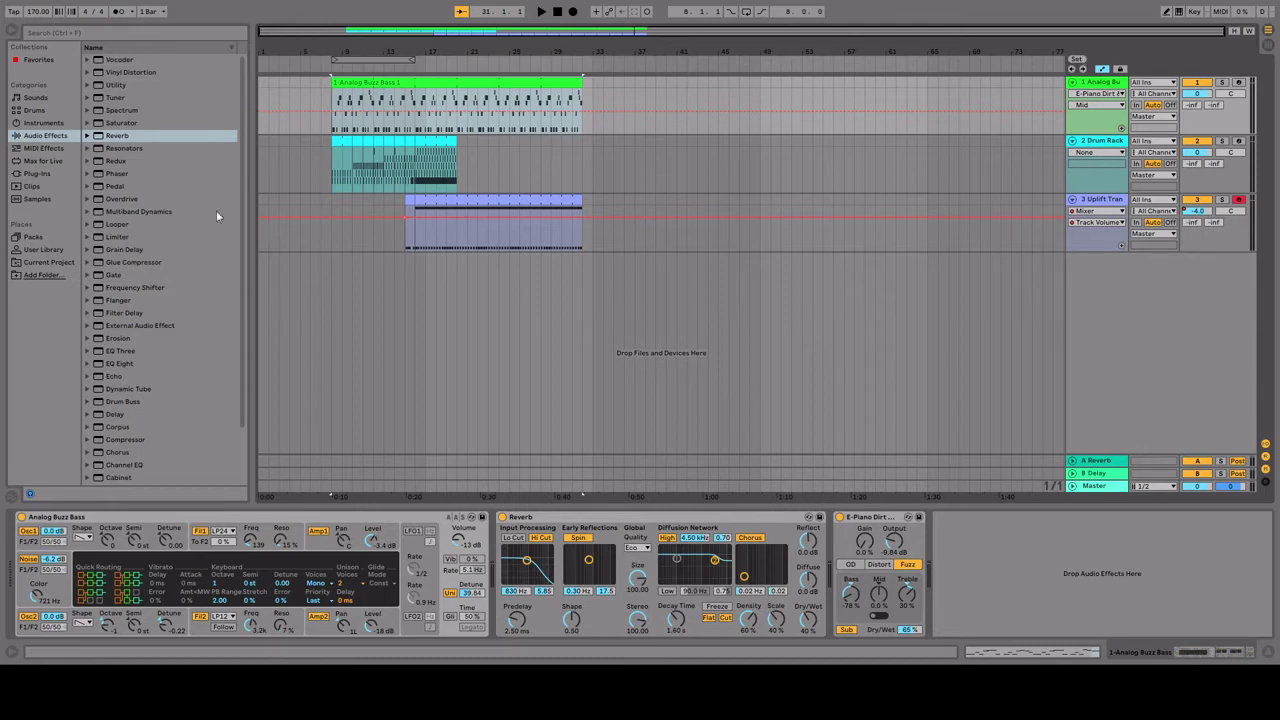
Load the Abdominal Bass preset from the Bass sounds onto a new track with a one-bar clip at bar 20.
left_click(33, 97)
scroll(177, 225, "down", 10)
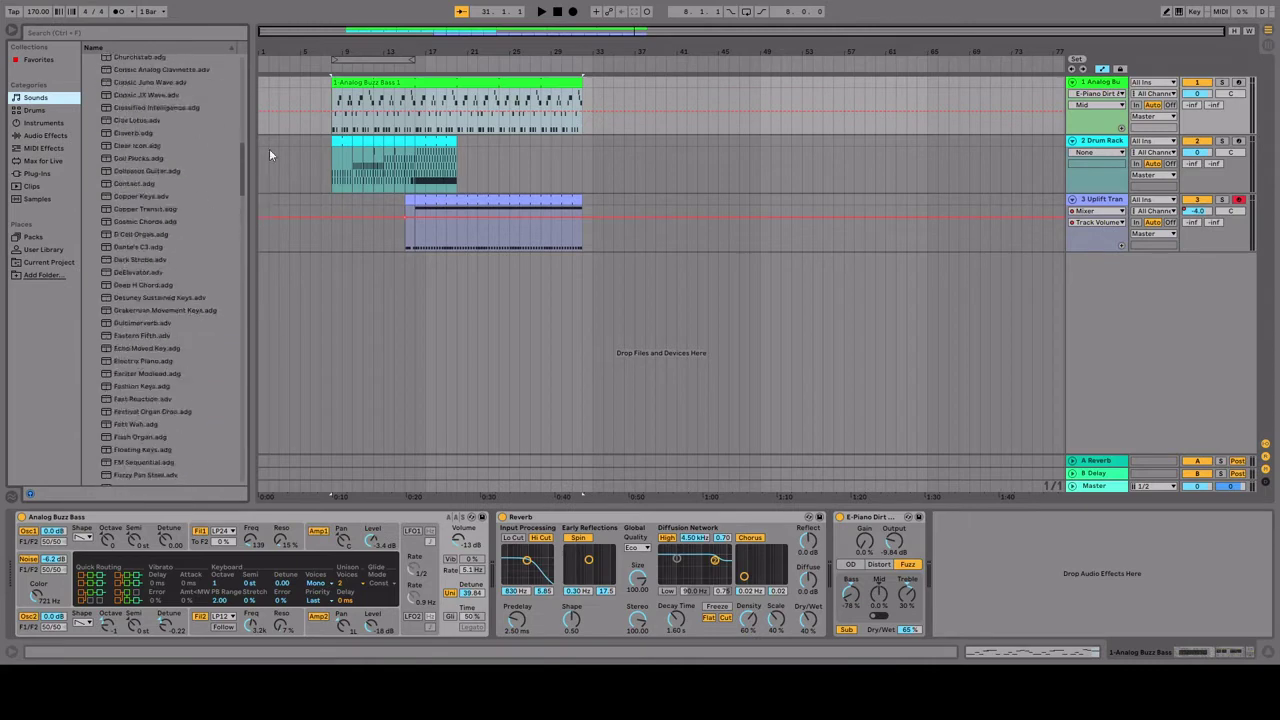
scroll(160, 300, "up", 5)
left_click(88, 210)
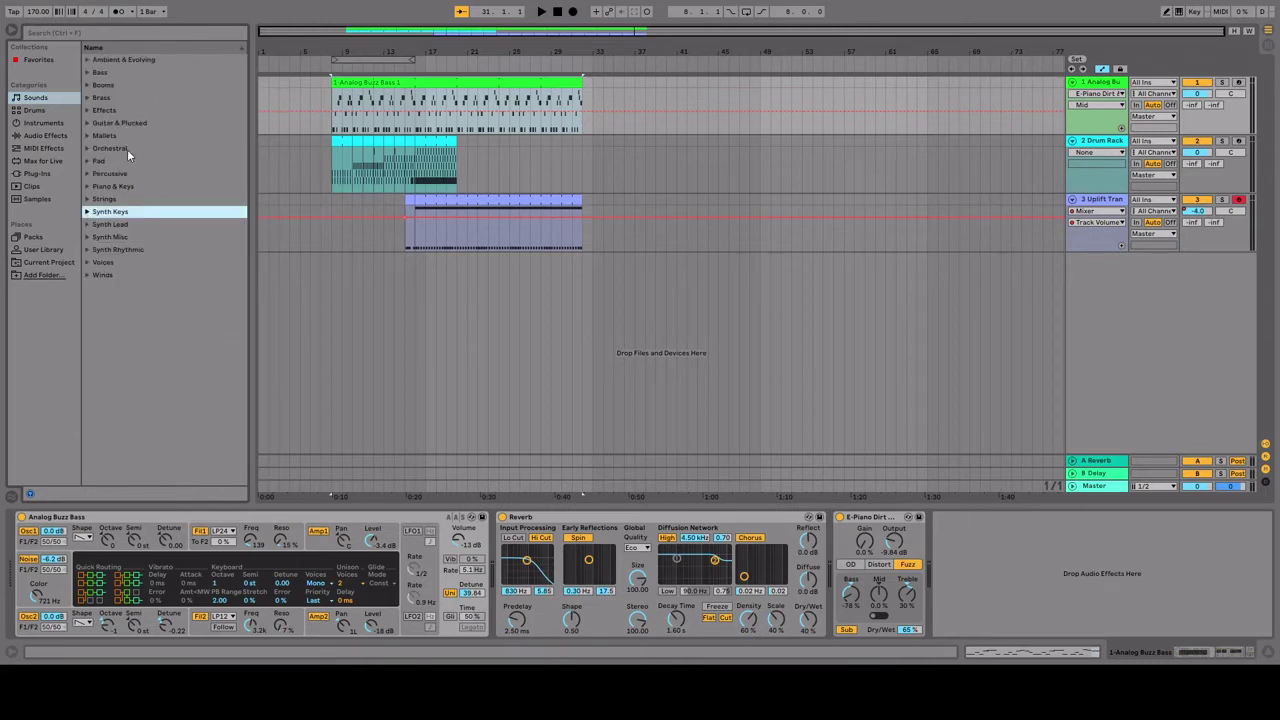
left_click(87, 72)
left_click(178, 138)
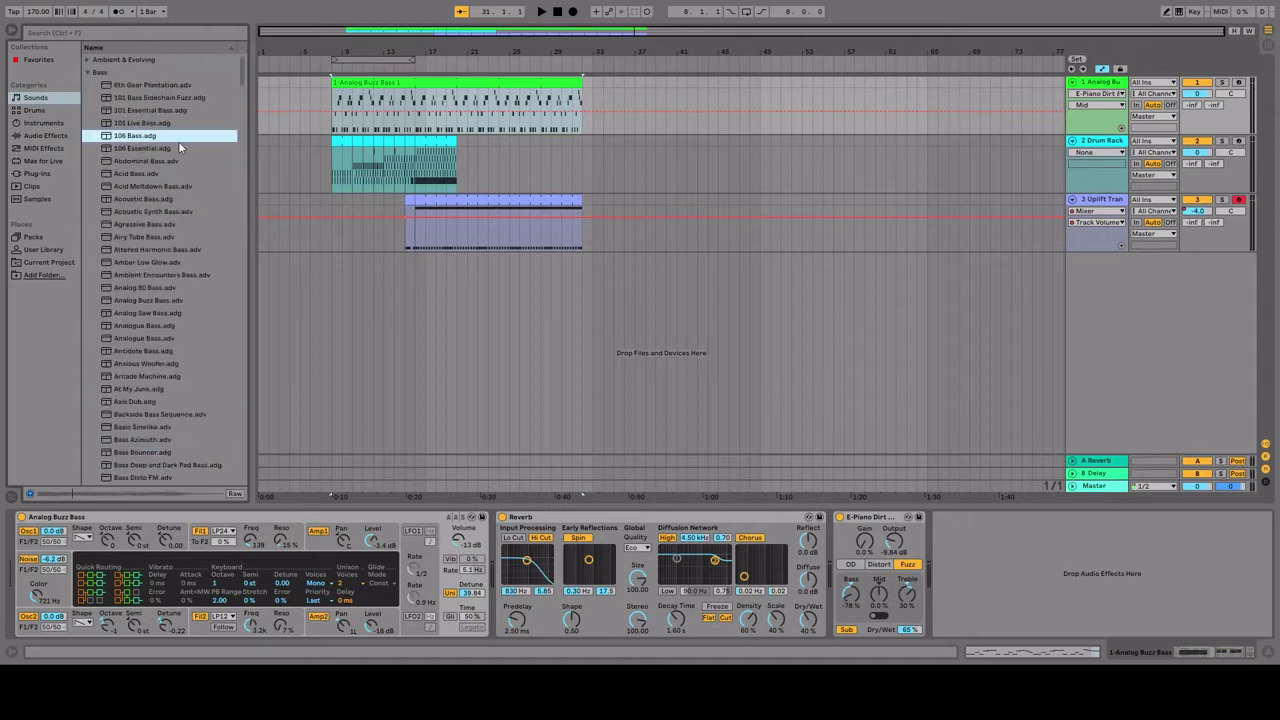
double_click(150, 161)
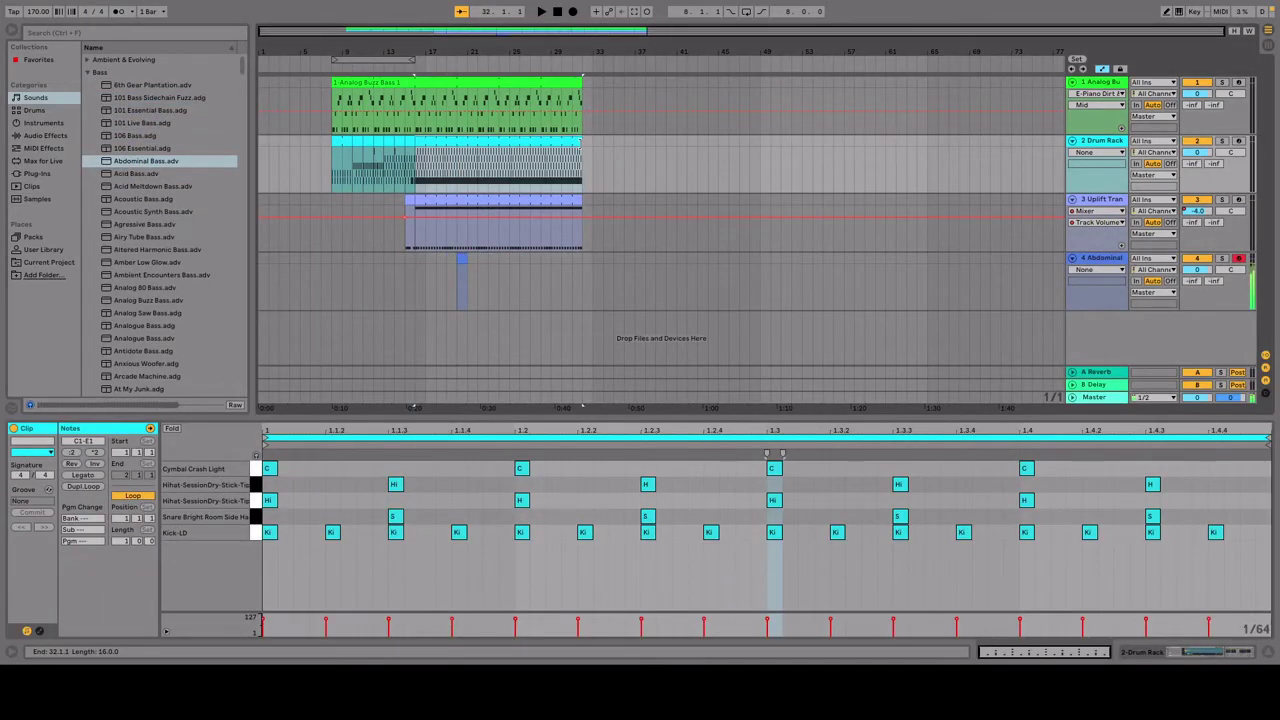
Duplicate the Abdominal Bass track three times and group the four tracks.
left_click(1100, 290)
key("ctrl+d")
key("ctrl+d")
key("ctrl+d")
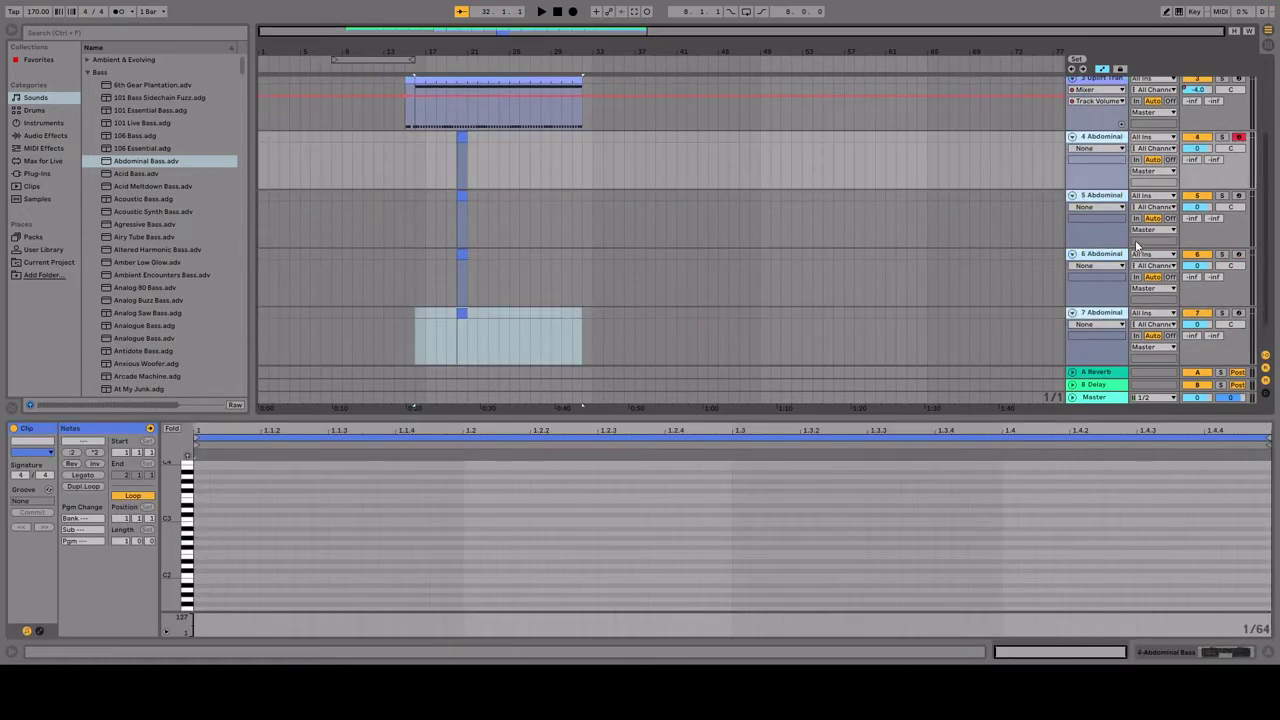
key("ctrl+g")
Repeat the first Abdominal Bass track's one-bar clip up to bar 32 and fill it with D3 notes on every eighth.
key("ctrl+shift+m")
left_click(203, 467)
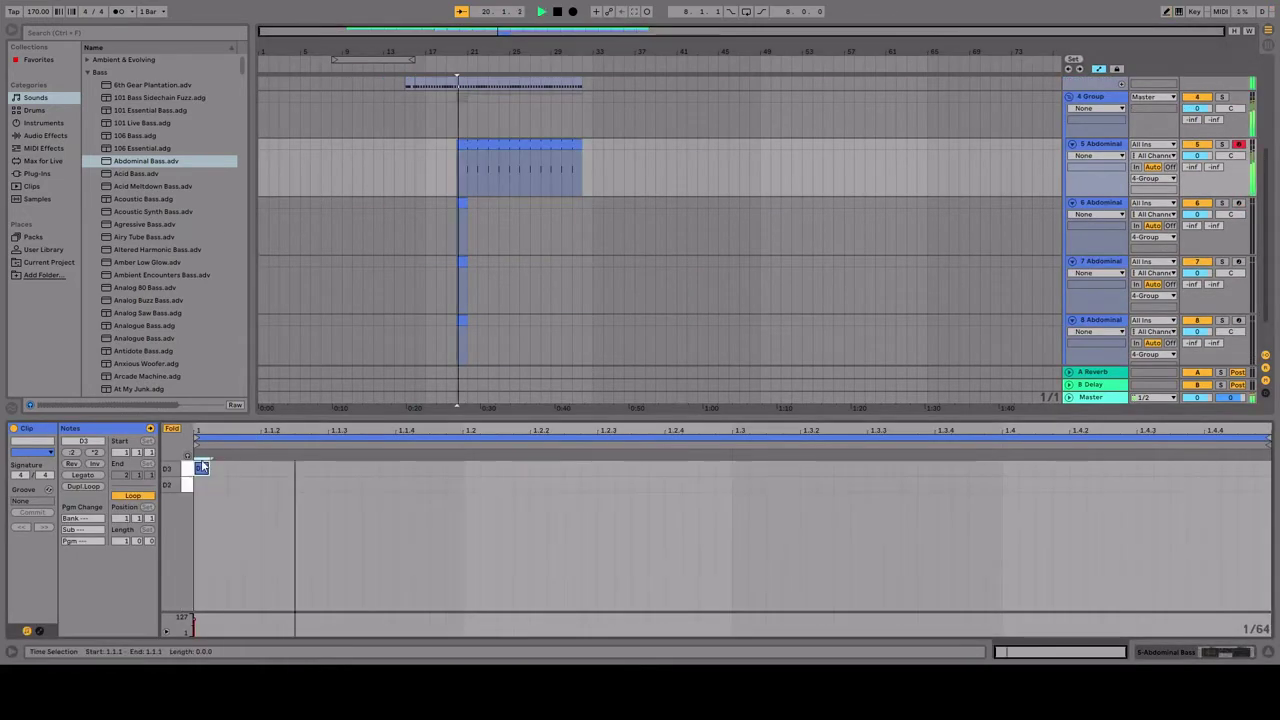
key("ctrl+d")
key("ctrl+d")
key("ctrl+d")
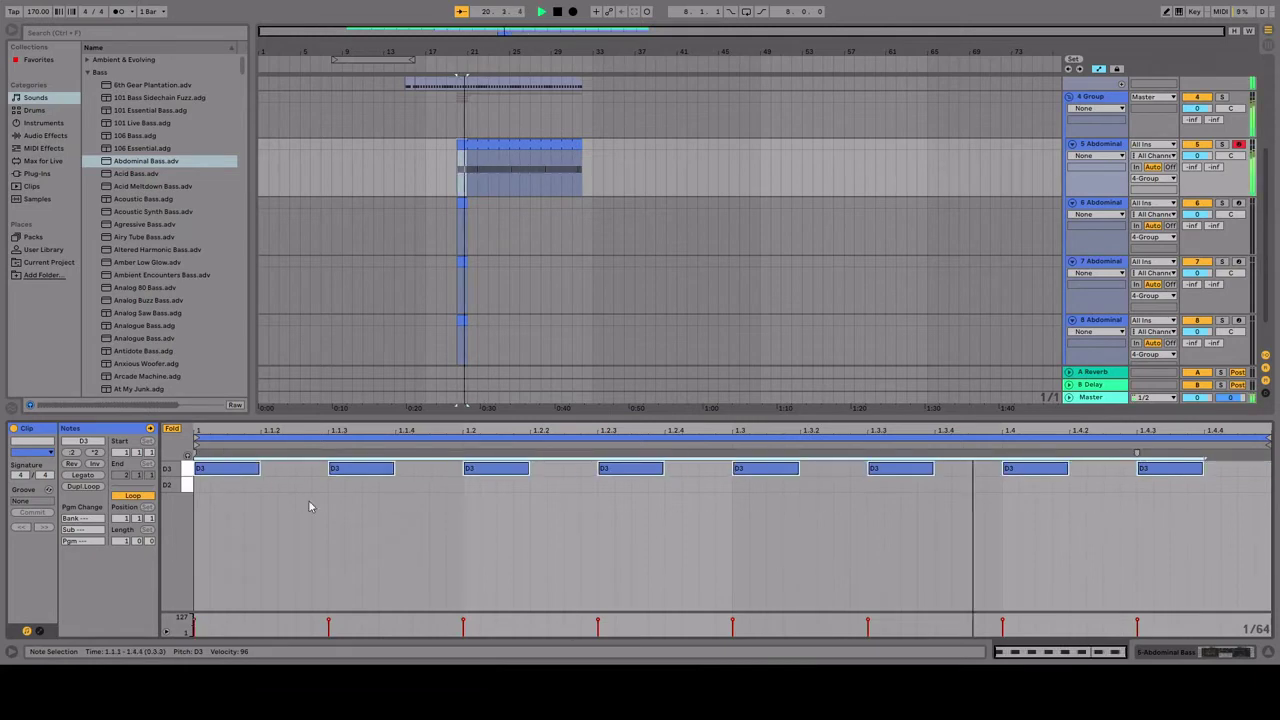
Draw two eighth-note F3 notes at 1.2 and 1.3.3 in the second Abdominal Bass track's clip at bar 20.
left_click(468, 238)
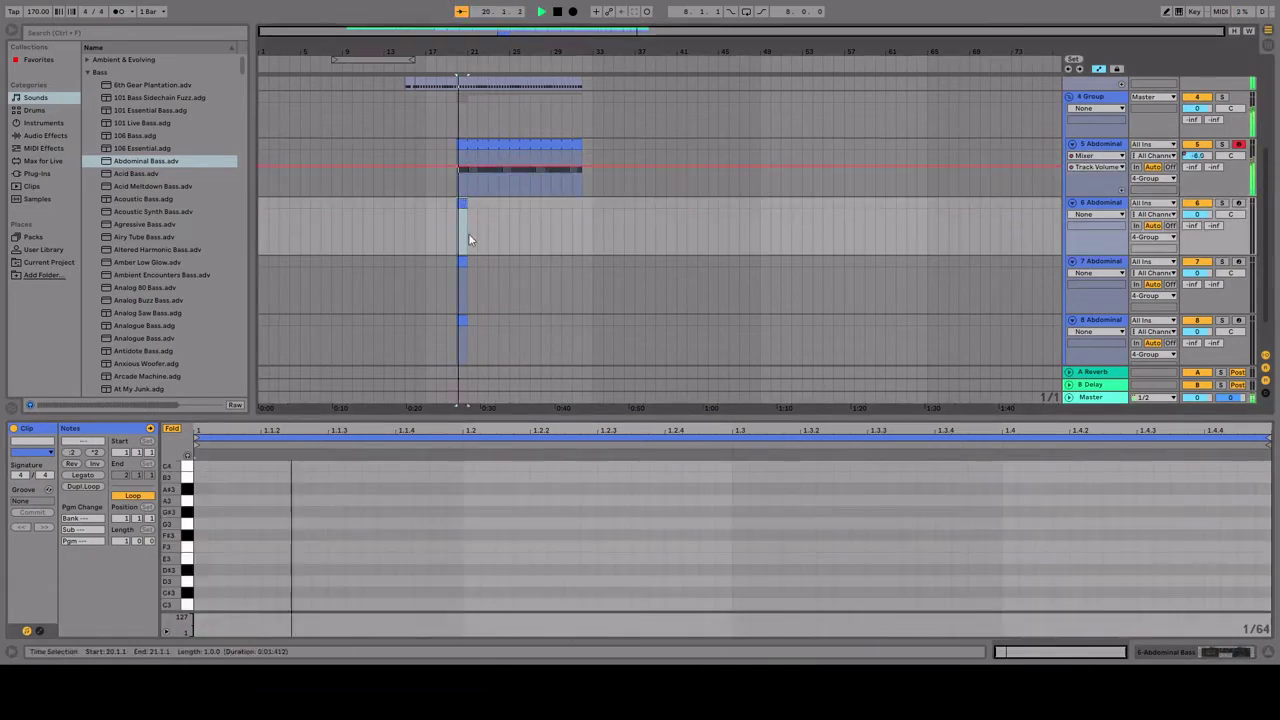
key("space")
left_click(479, 520)
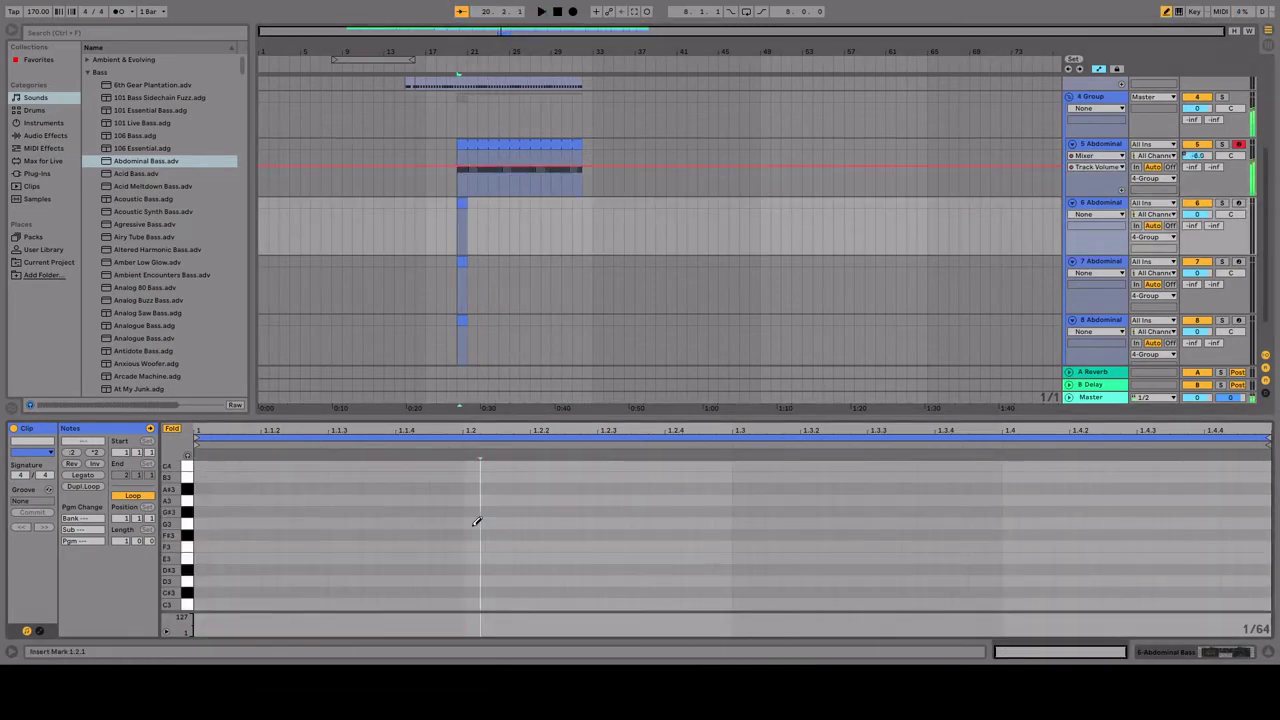
scroll(480, 545, "down", 10)
scroll(1060, 361, "down", 2)
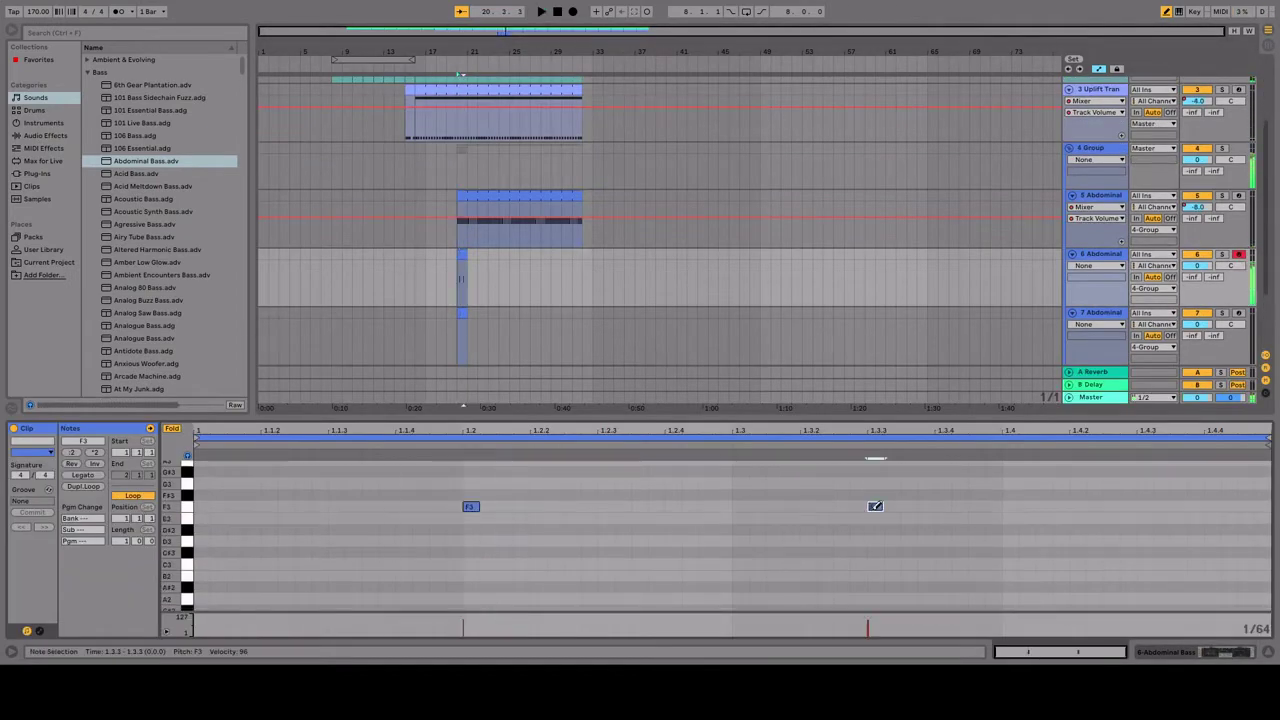
left_click(875, 506)
key("shift+Right")
key("f")
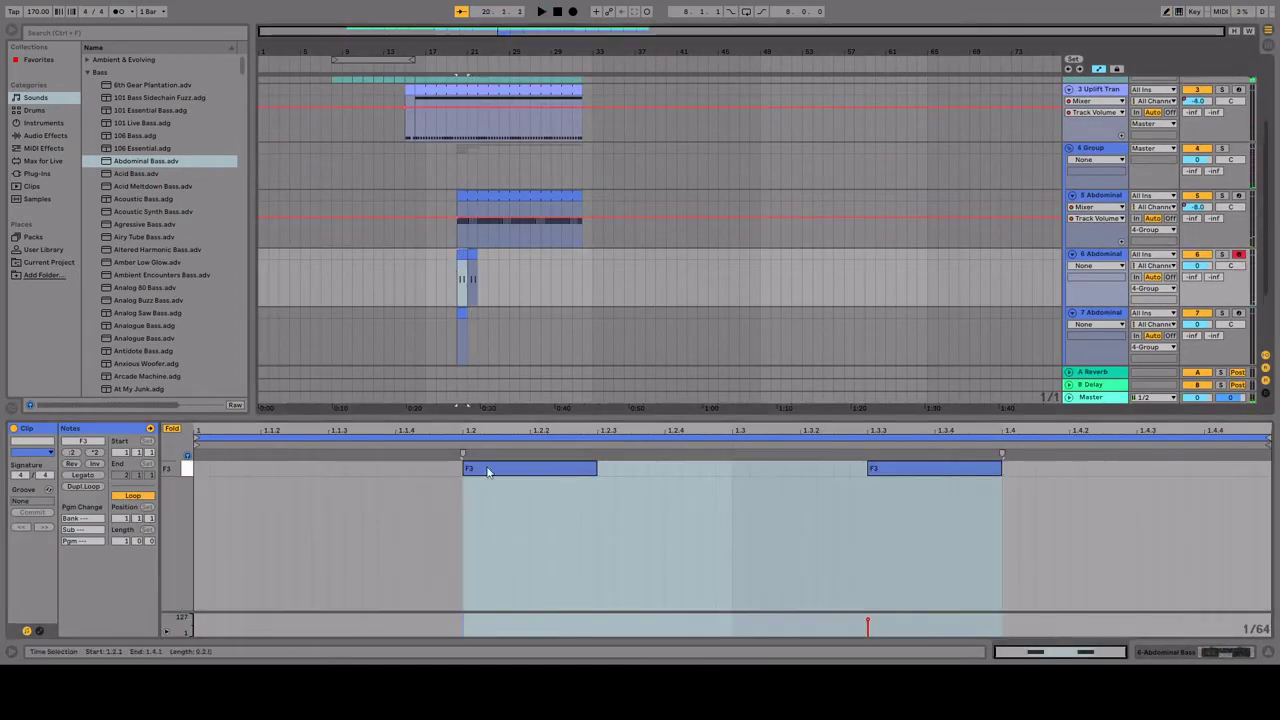
Build the second Abdominal Bass track's pattern out to bar 24 with clip copies, using G3 notes at 1.1 and 1.2.3 in bar 21.
key("f")
left_click(478, 487)
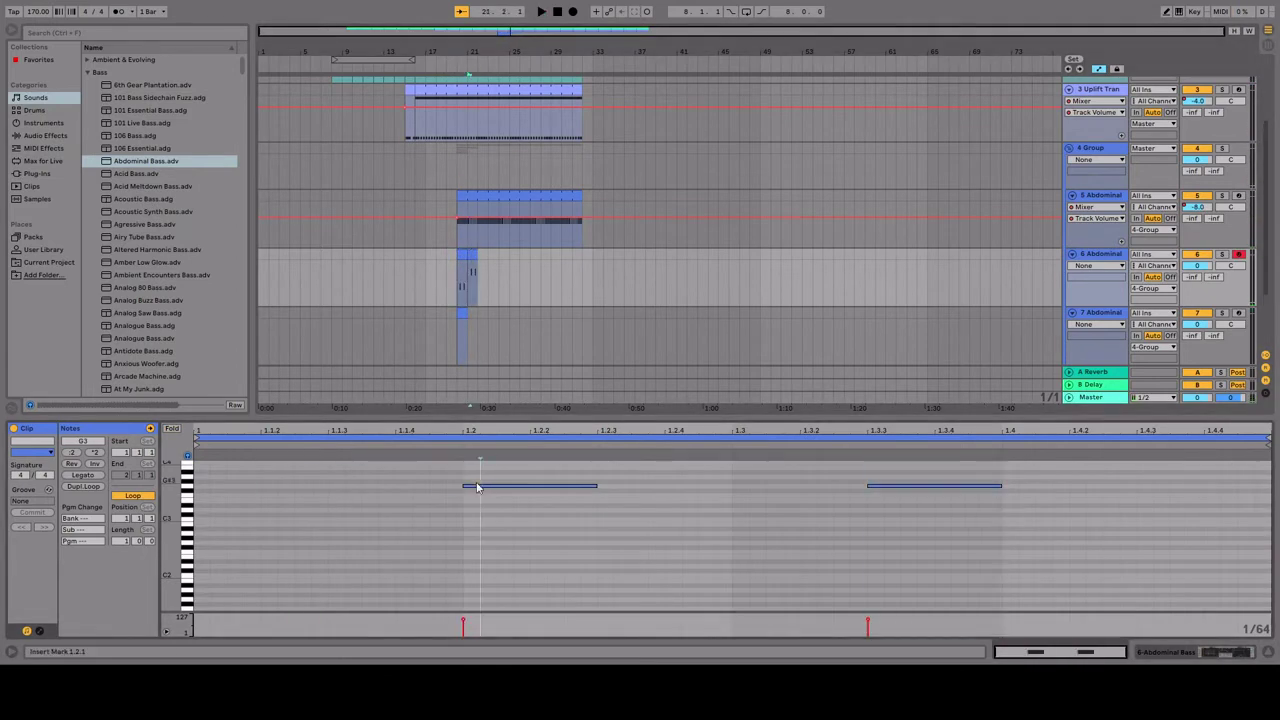
left_click_drag(478, 487, 208, 487)
left_click_drag(928, 486, 658, 486)
left_click(483, 262)
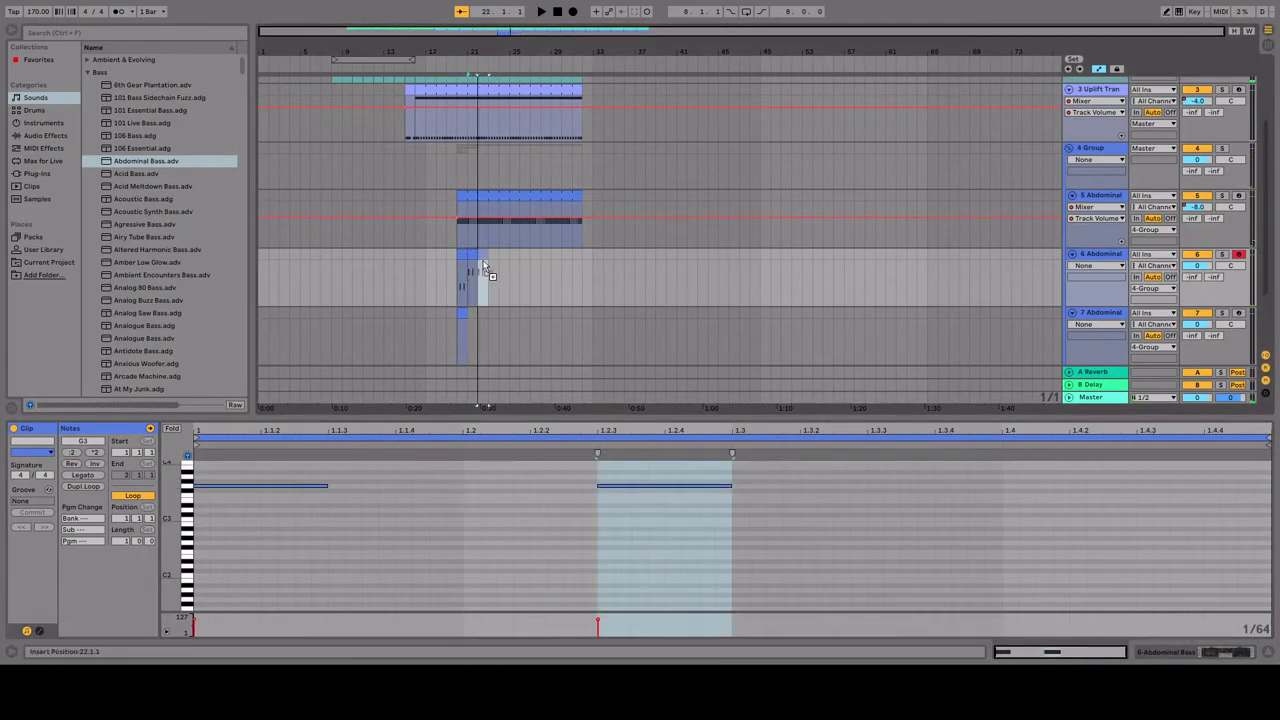
key("ctrl+z")
key("space")
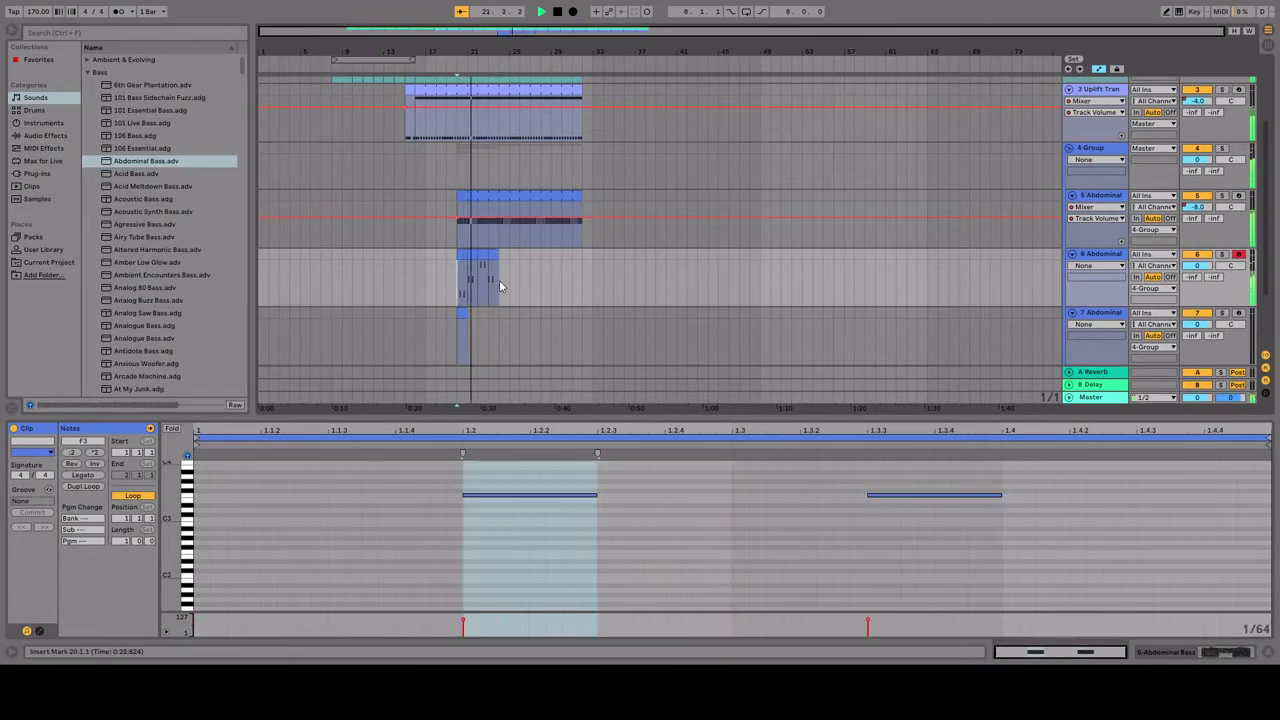
Remove the fourth Abdominal Bass track and open the third track's empty clip at bar 20.
left_click(461, 330)
scroll(461, 330, "down", 1)
key("space")
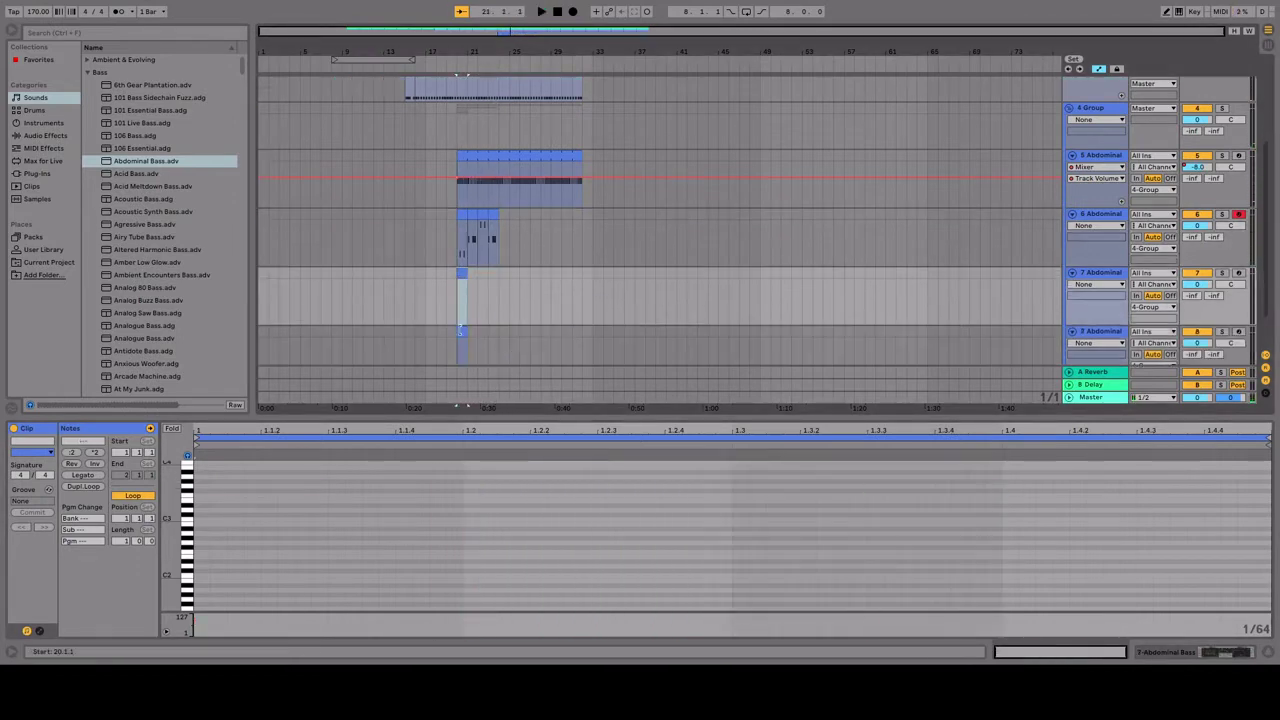
key("ctrl+z")
key("Up")
key("Down")
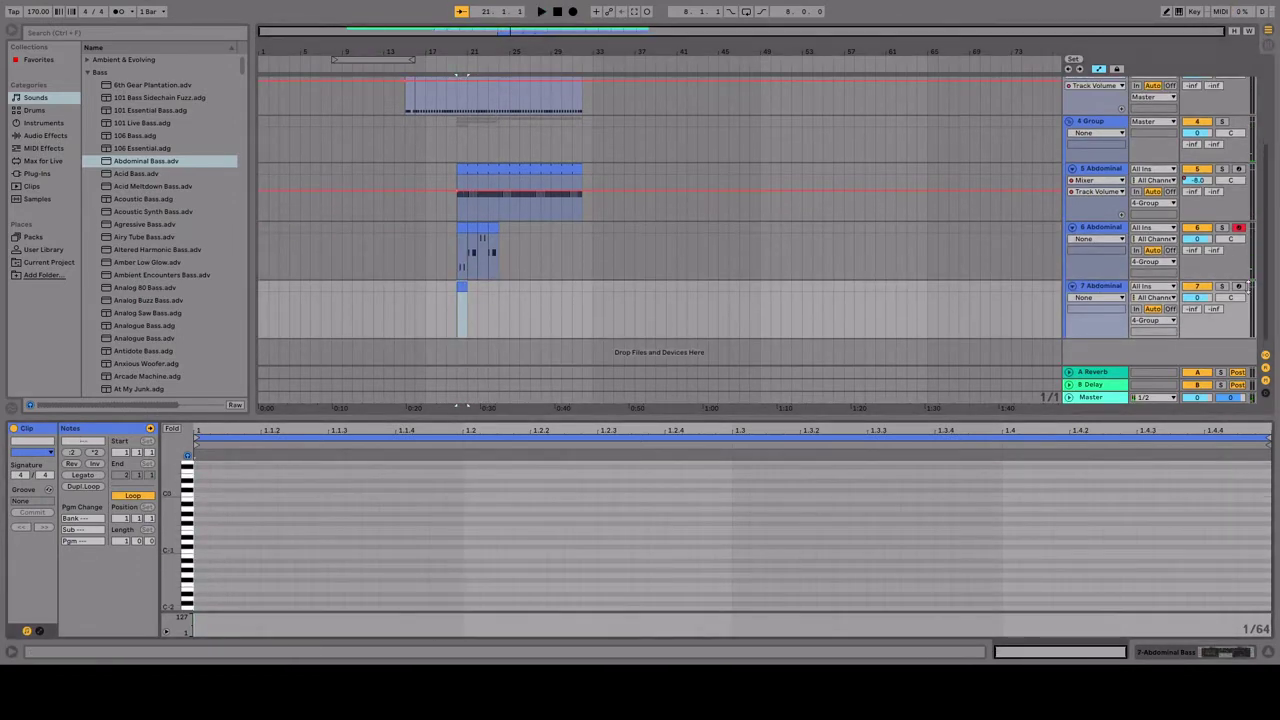
scroll(652, 605, "up", 8)
Draw two eighth-note A3 notes at 1.2 and 1.3.3 in the third Abdominal Bass track's clip and play it back.
key("b")
left_click(474, 507)
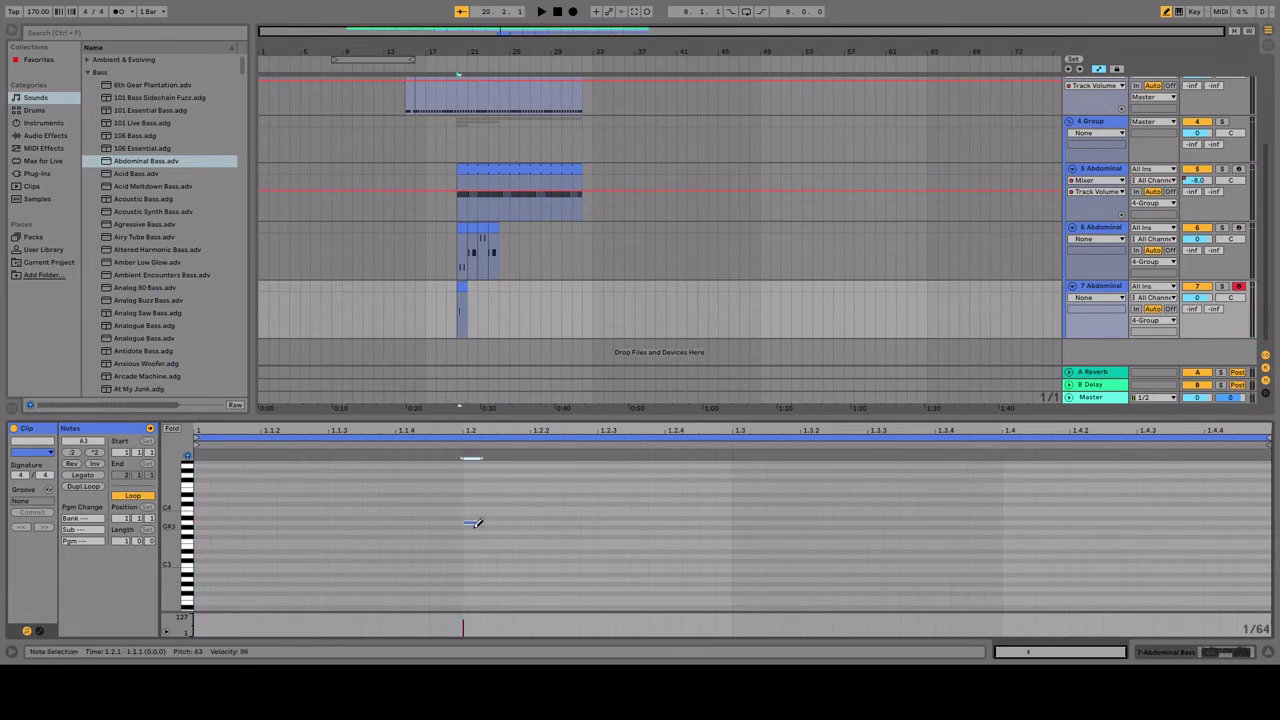
left_click_drag(474, 522, 597, 522)
left_click_drag(511, 528, 903, 517)
key("space")
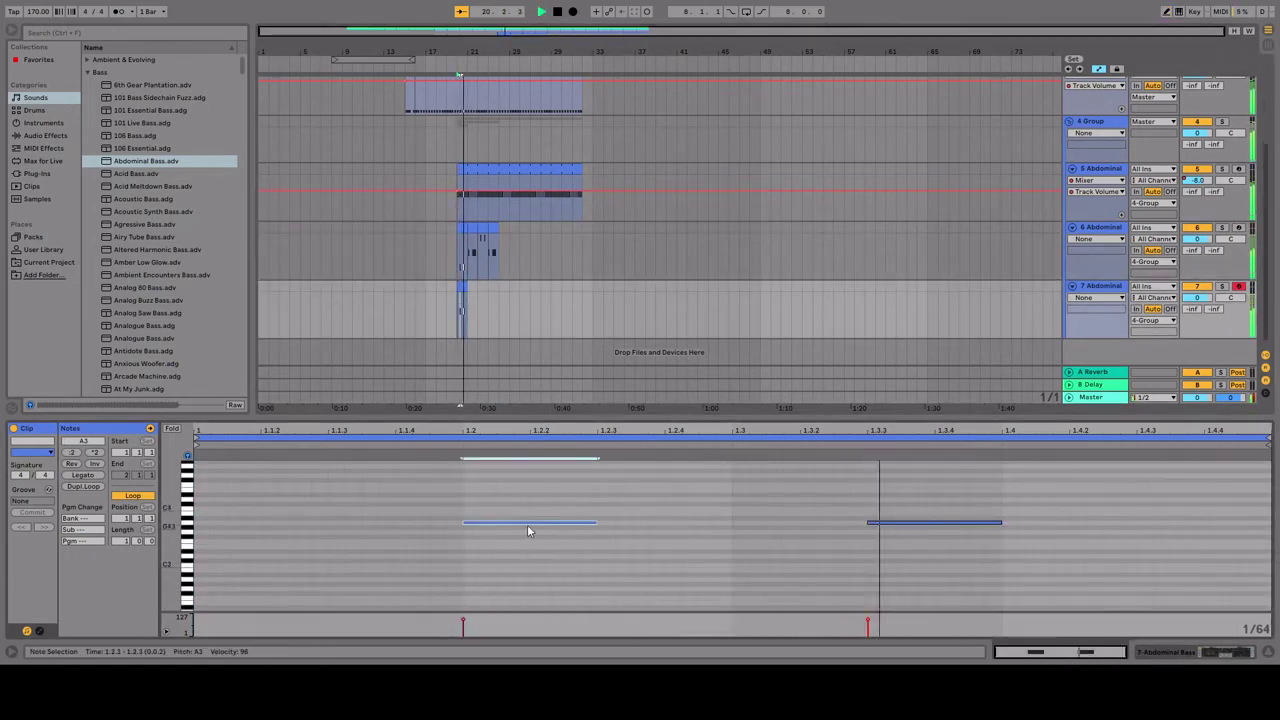
Build the third Abdominal Bass track's pattern out to bar 24, with bar 21 using B3 notes at 1.1 and 1.2.3, the second held to 1.4.
left_click_drag(528, 524, 265, 516)
left_click_drag(905, 522, 640, 514)
left_click_drag(731, 514, 998, 514)
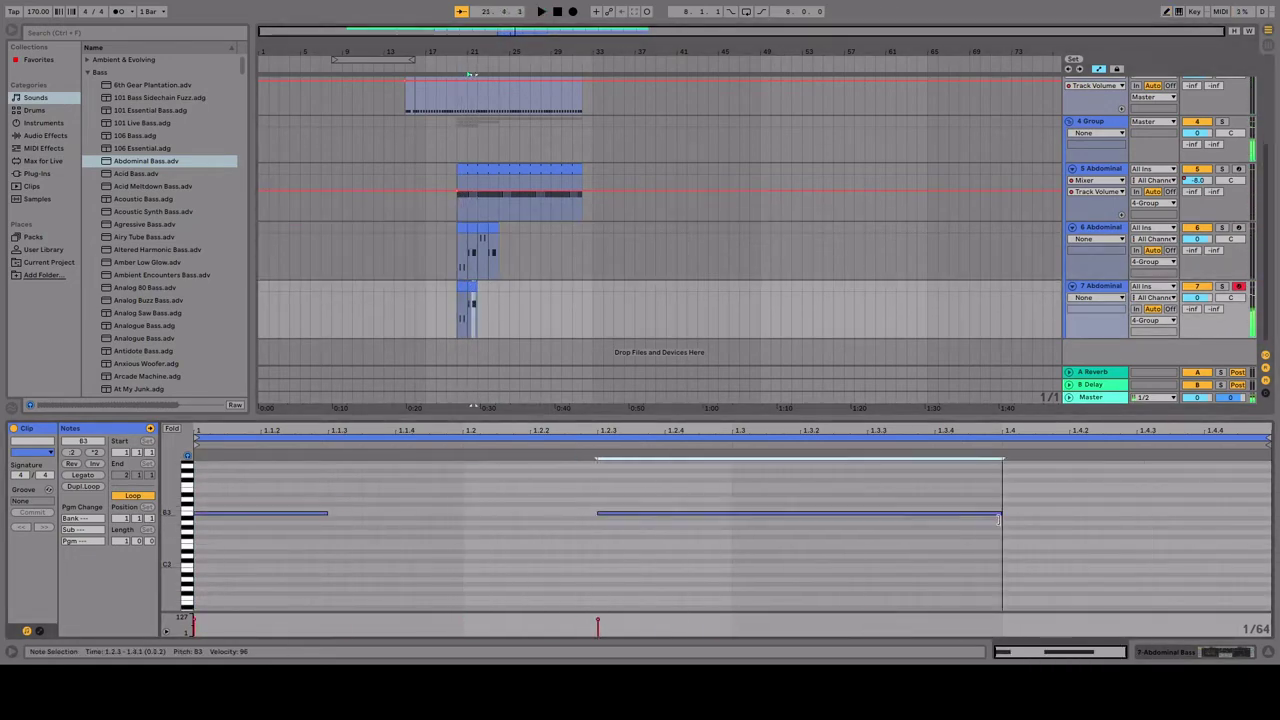
key("ctrl+z")
left_click(500, 300)
Consolidate the four one-bar clips on the second and third Abdominal Bass tracks into four-bar clips and extend both to bar 32.
left_click(1097, 257)
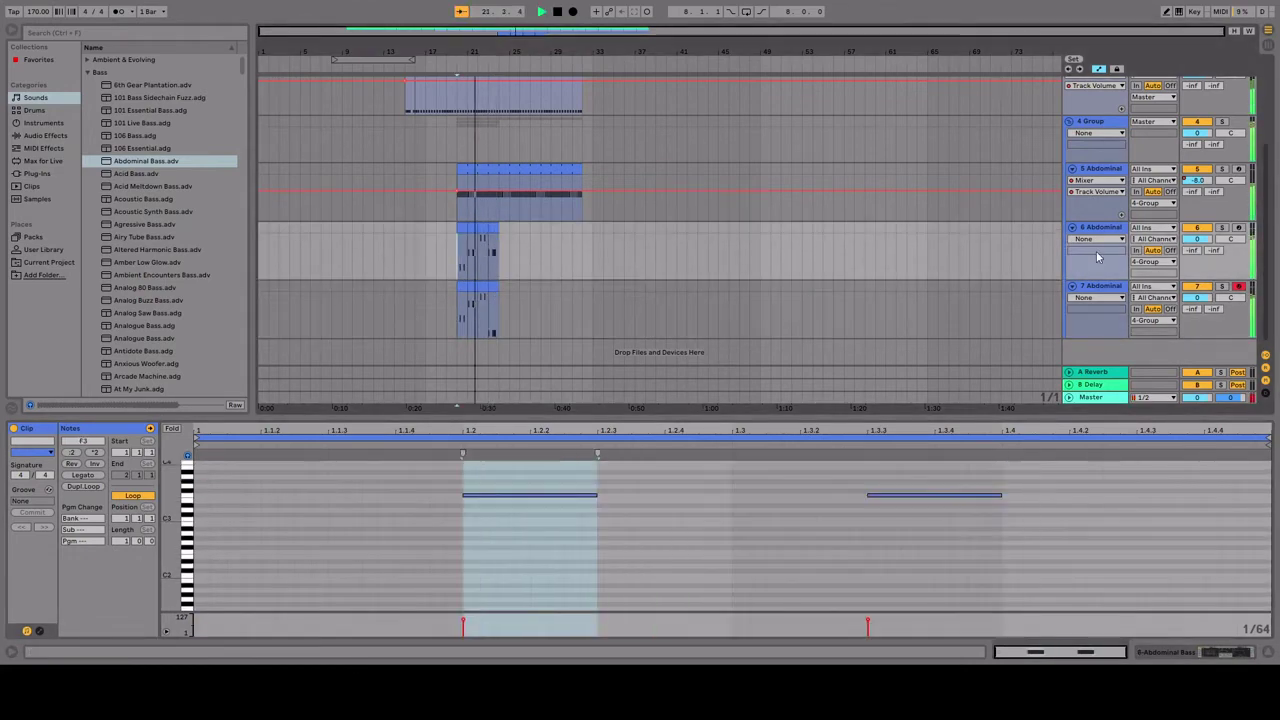
left_click(418, 140)
scroll(664, 339, "up", 2)
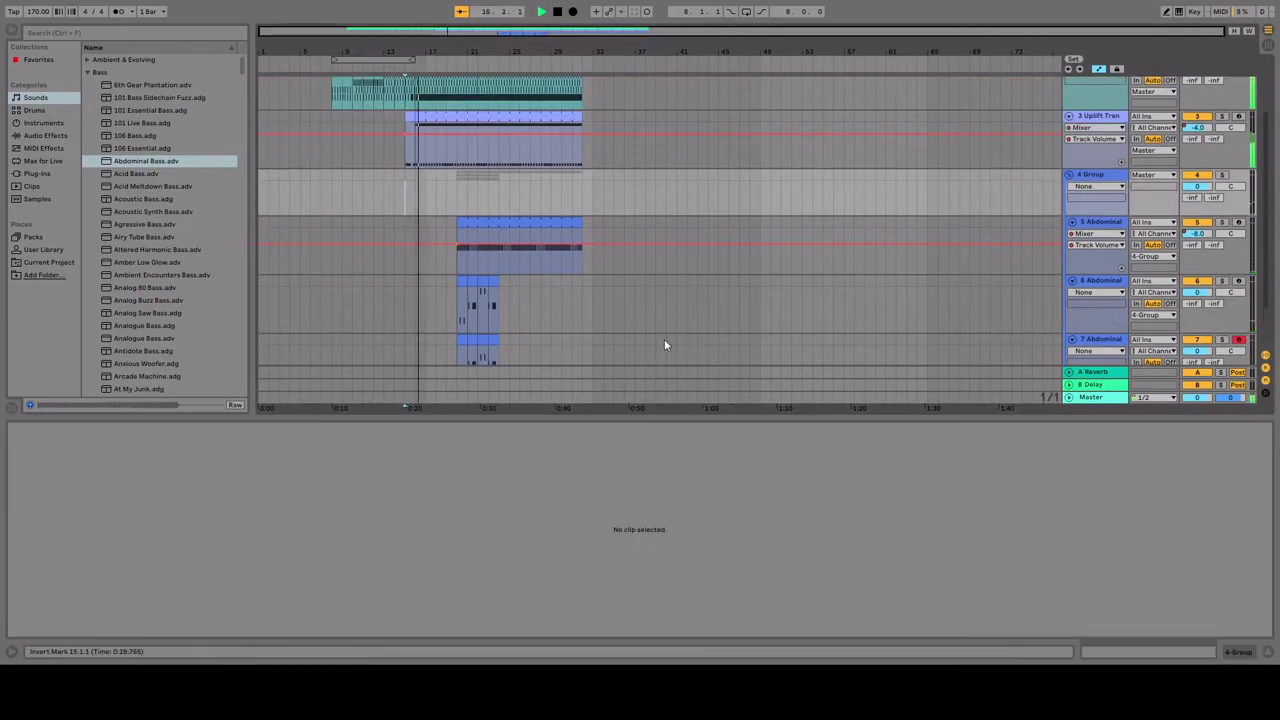
scroll(664, 345, "up", 3)
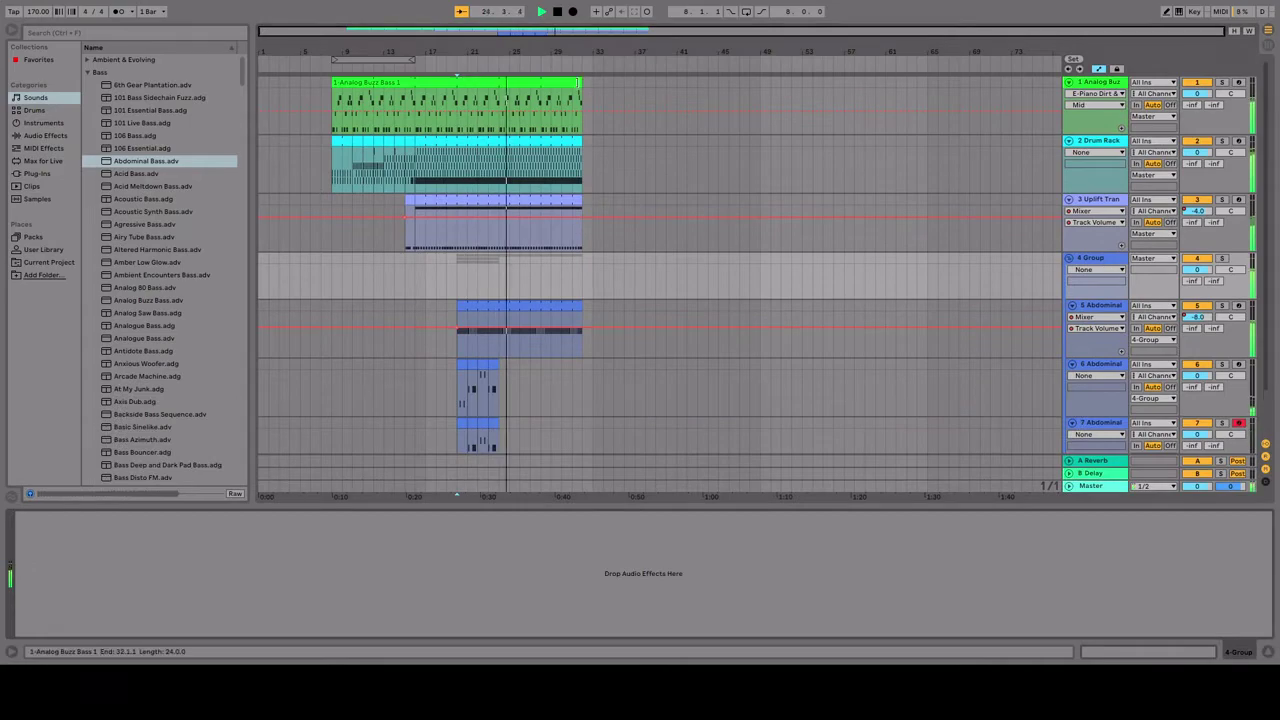
left_click(478, 440)
key("shift+Tab")
scroll(462, 176, "down", 1)
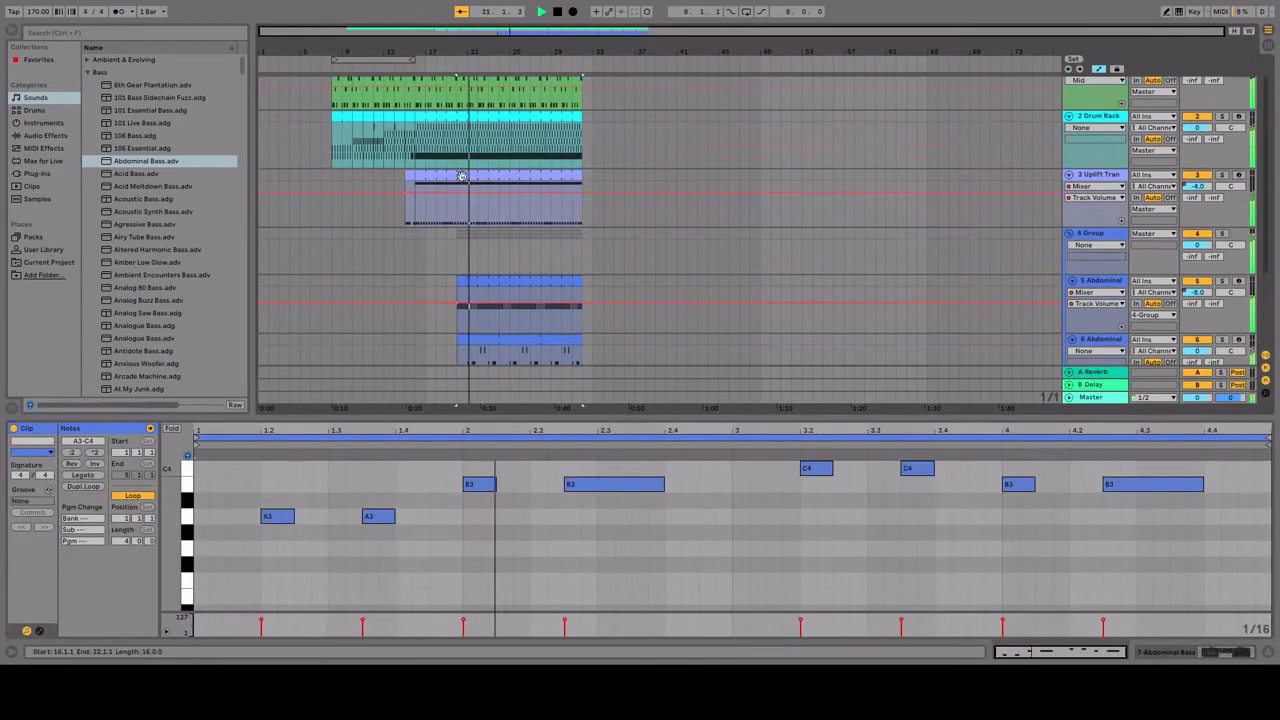
Cut the bass, drum and synth clips to leave a gap from 19.1.3 to bar 20.
scroll(462, 176, "up", 10)
left_click_drag(605, 240, 608, 178)
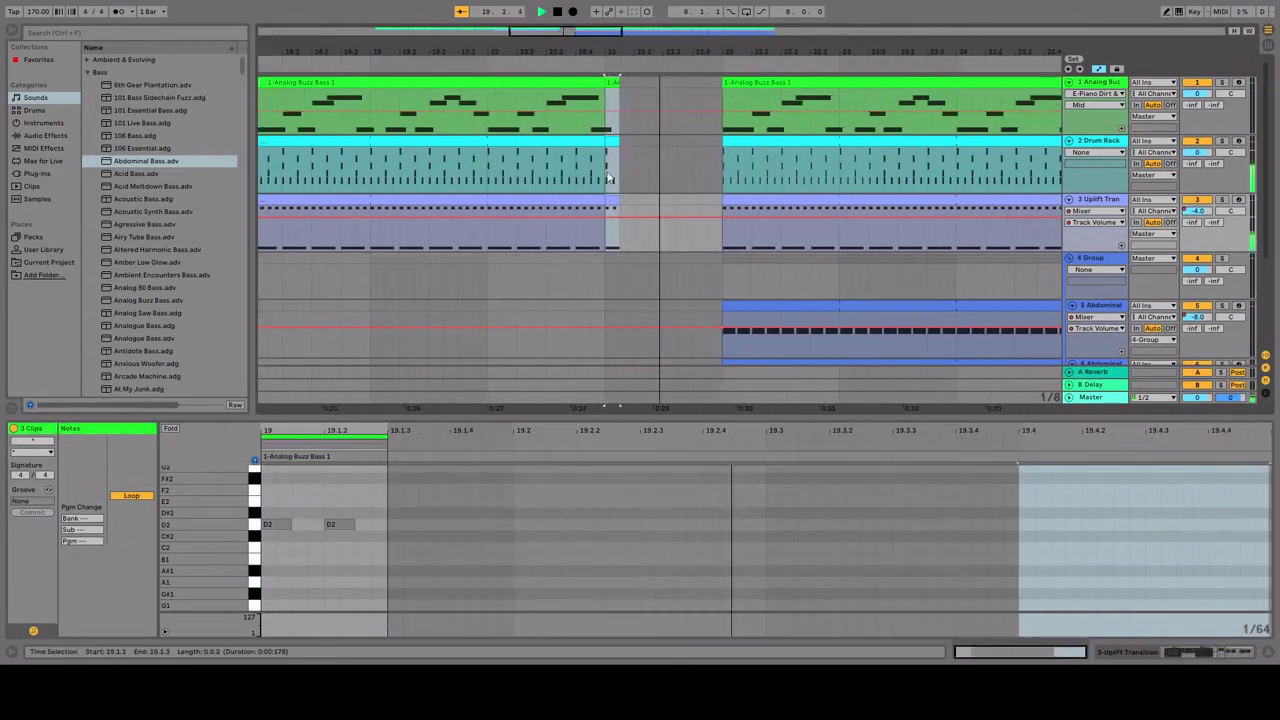
scroll(517, 143, "down", 4)
Fill beat 19.4 of the bass track with four repeated sixteenth-note clips, each holding a C1 note.
left_click(616, 120)
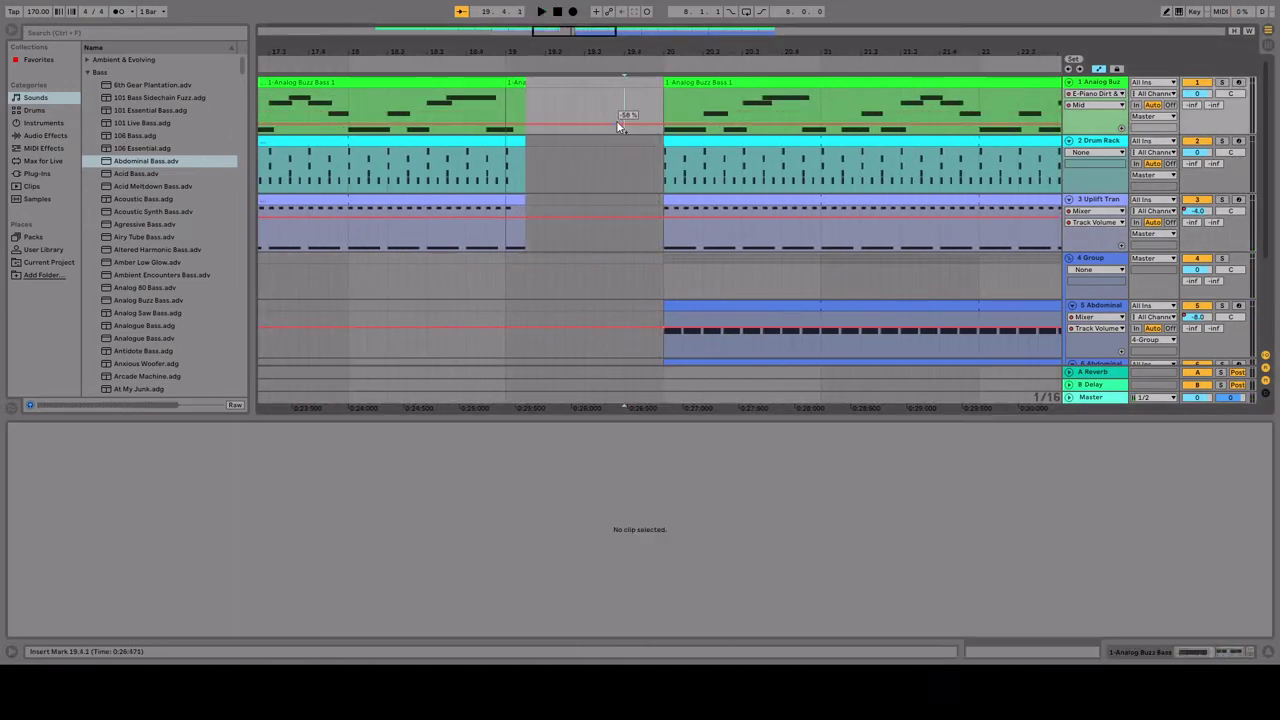
double_click(632, 80)
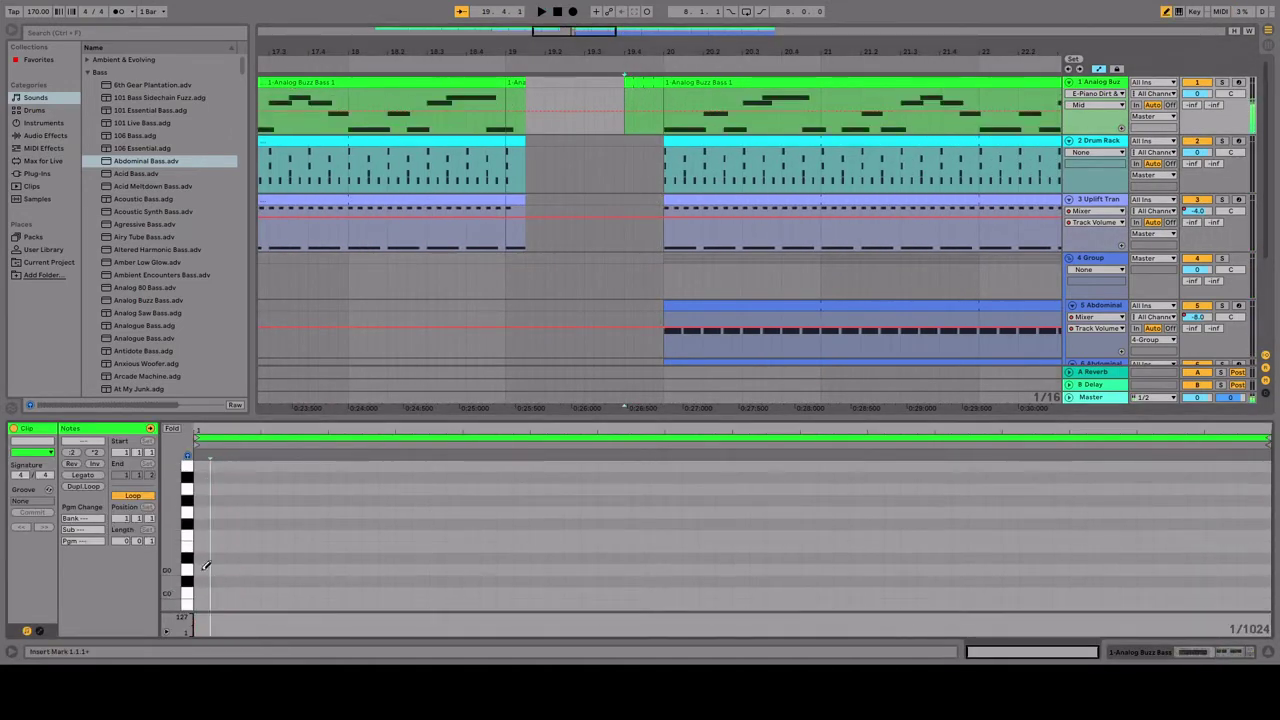
scroll(205, 566, "up", 3)
left_click_drag(200, 508, 663, 510)
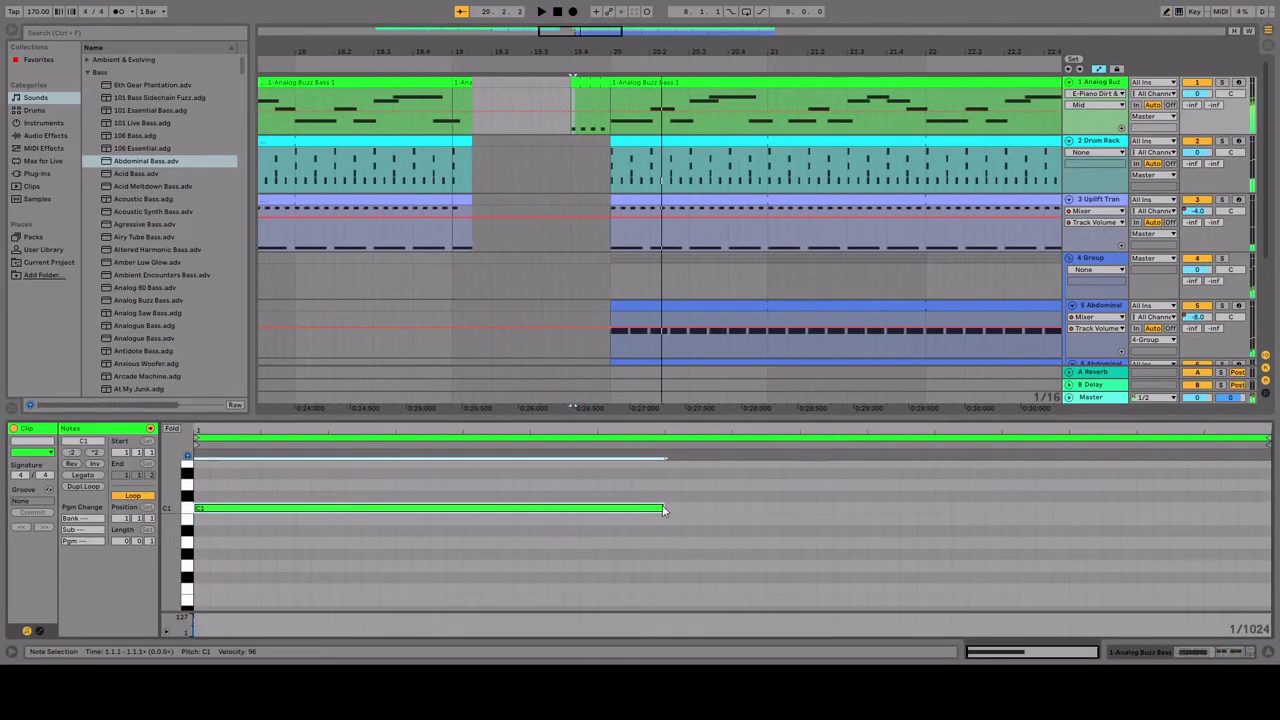
Switch the bass track's automation to Track Volume and shape it at 0.0 dB over the short clips before bar 20.
left_click(539, 95)
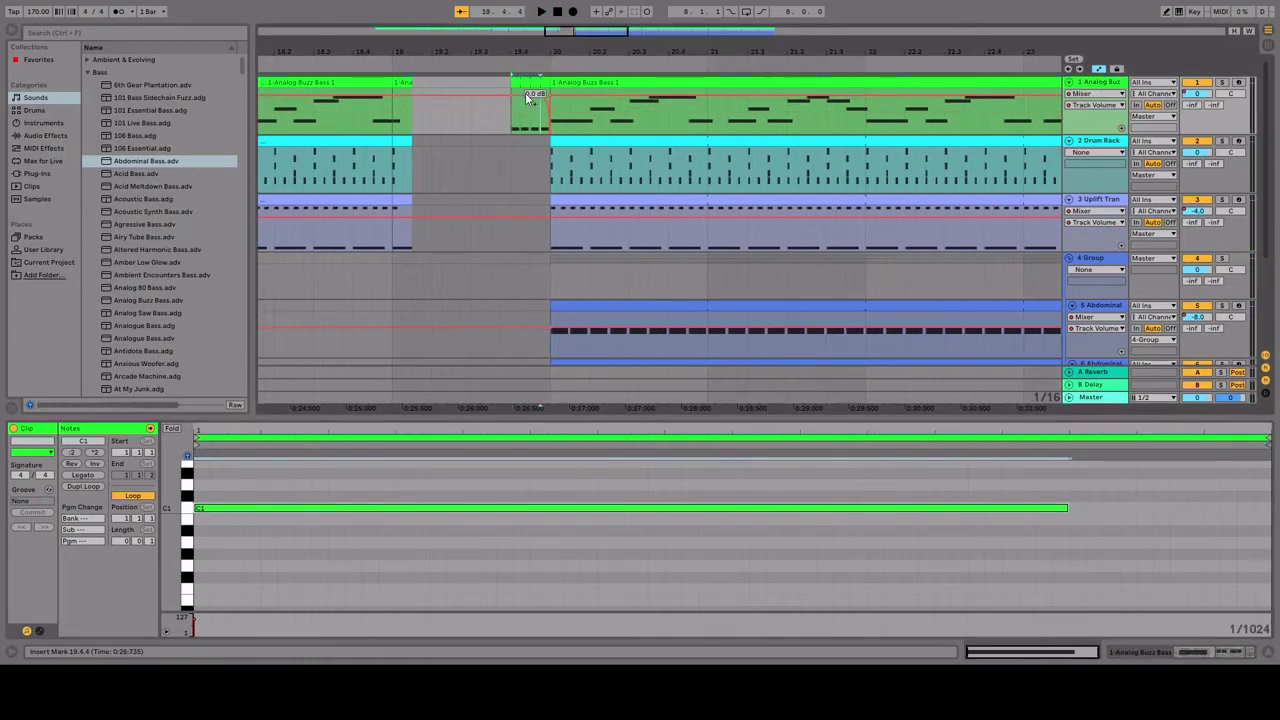
scroll(540, 100, "left", 2)
scroll(554, 101, "right", 2)
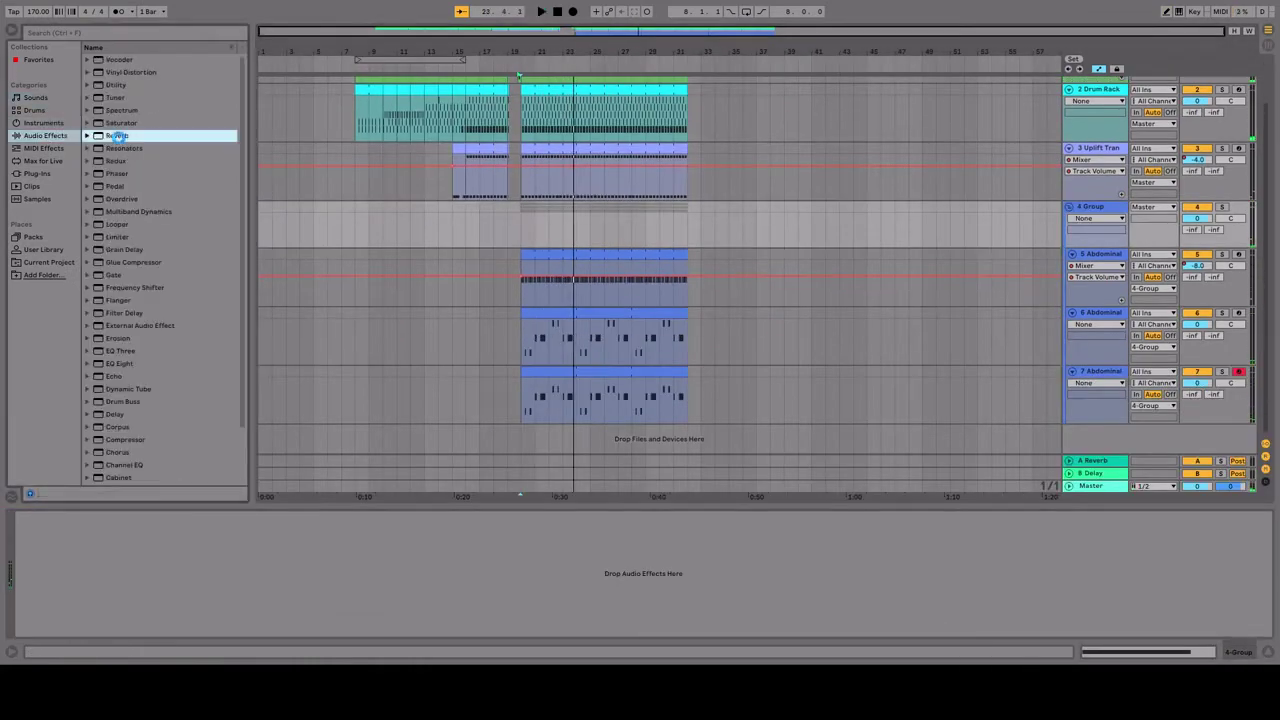
Add Reverb to the Abdominal Bass group and repitch the bar 4 notes in the second and third Abdominal Bass clips.
double_click(116, 136)
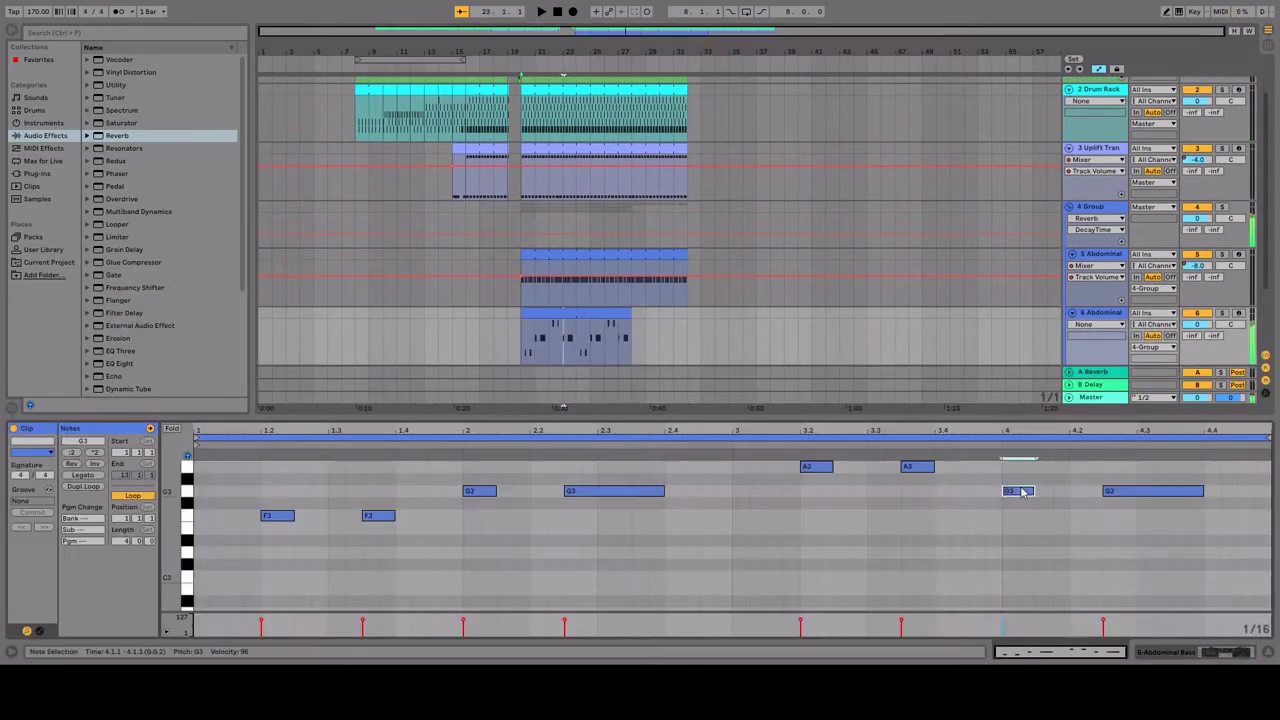
key("f")
mouse_move(1022, 492)
left_mouse_down()
mouse_move(1022, 468)
mouse_move(1018, 482)
left_mouse_up()
key("f")
left_click_drag(1150, 531, 1150, 482)
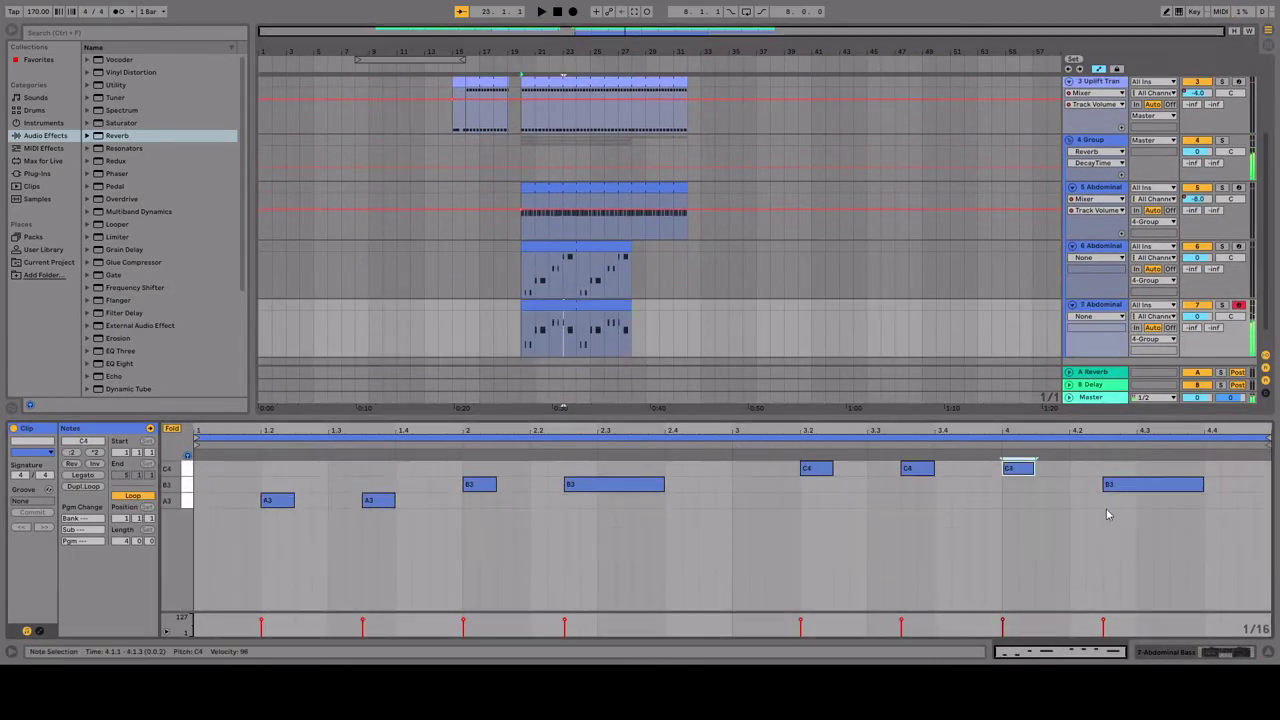
key("f")
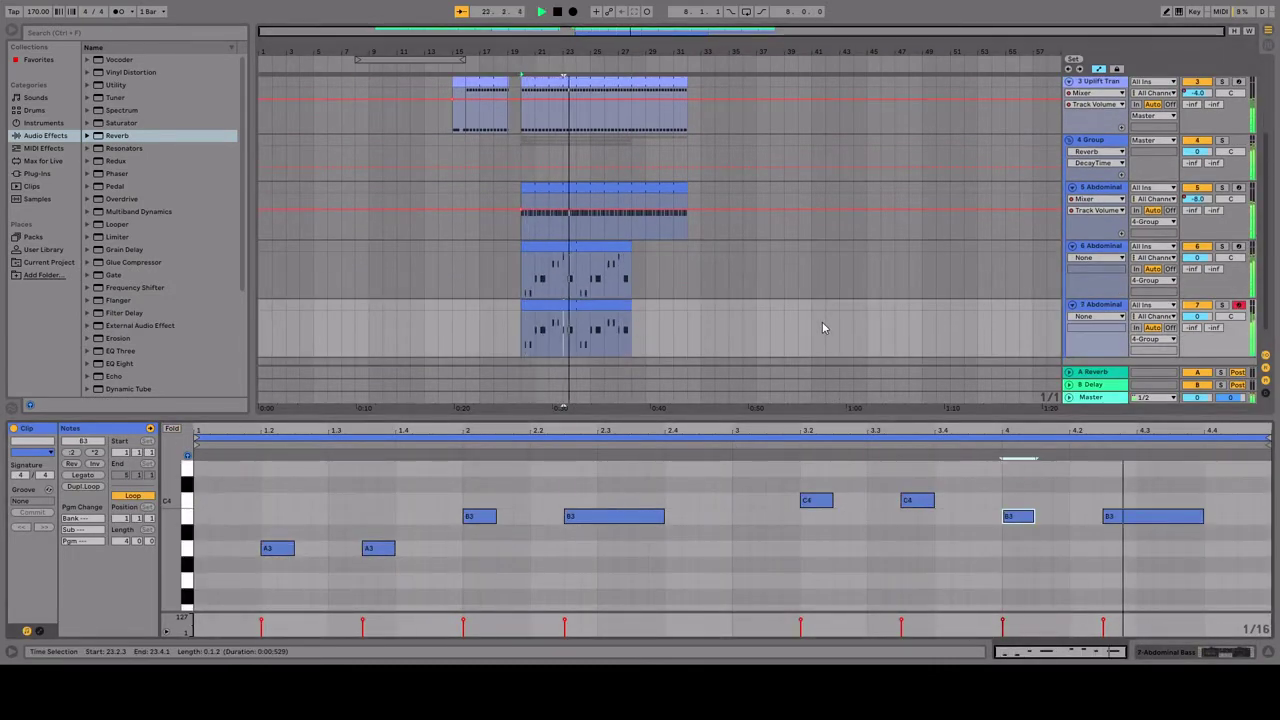
Duplicate the second and third Abdominal Bass tracks' clips from bars 20–28 to fill bars 28–36.
left_click(618, 270)
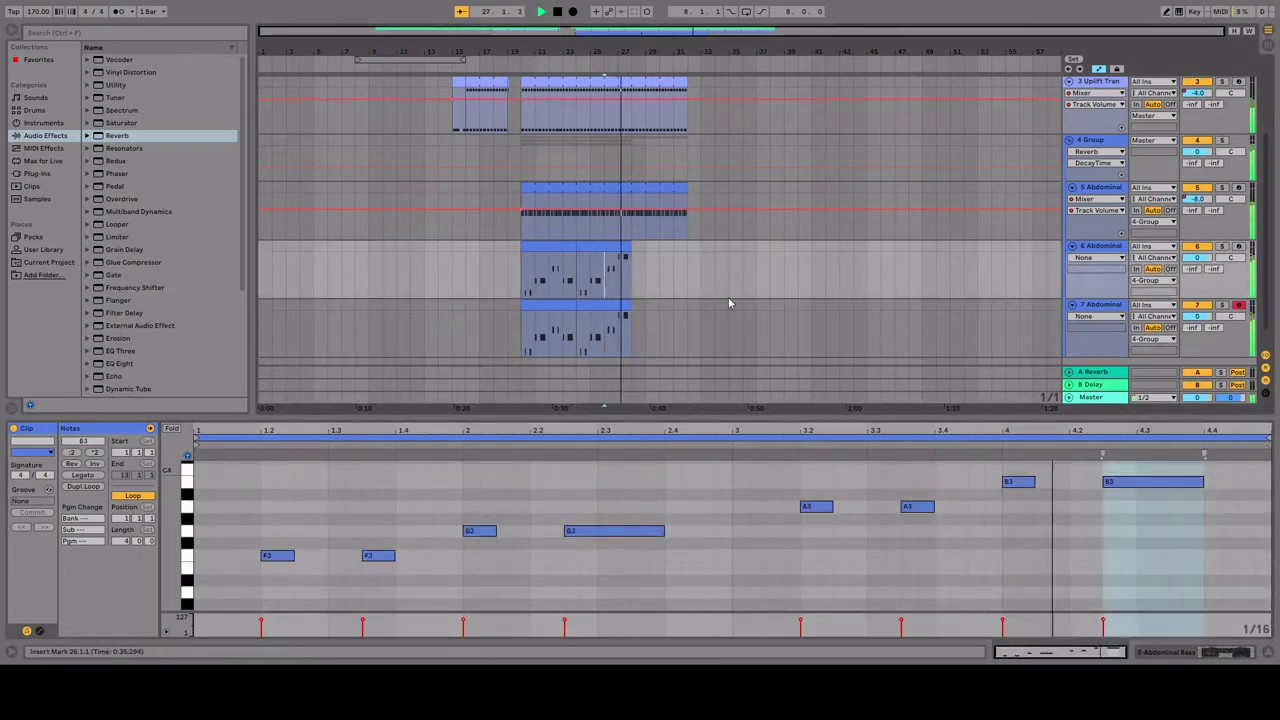
left_click(630, 336, "shift")
key("ctrl+d")
key("space")
scroll(737, 276, "up", 5)
scroll(650, 290, "down", 5)
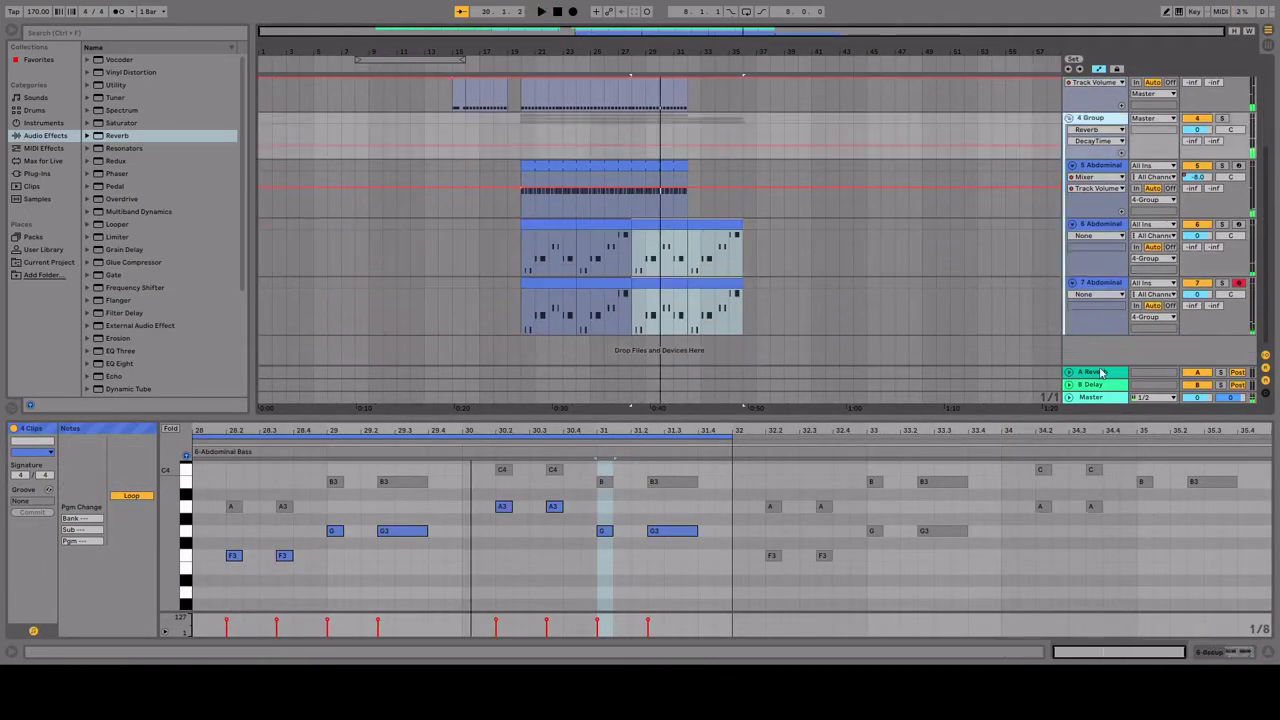
Add an empty MIDI track below the Abdominal Bass tracks.
left_click(550, 295)
scroll(560, 280, "up", 2)
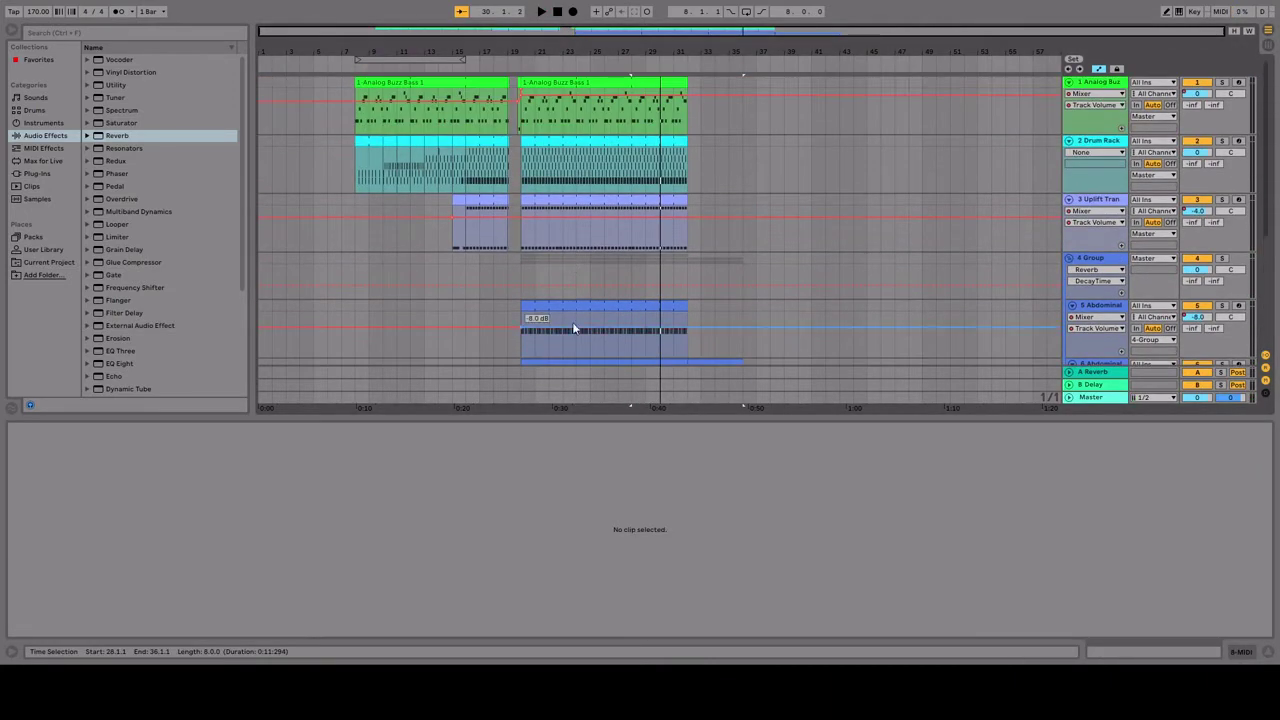
scroll(591, 260, "down", 3)
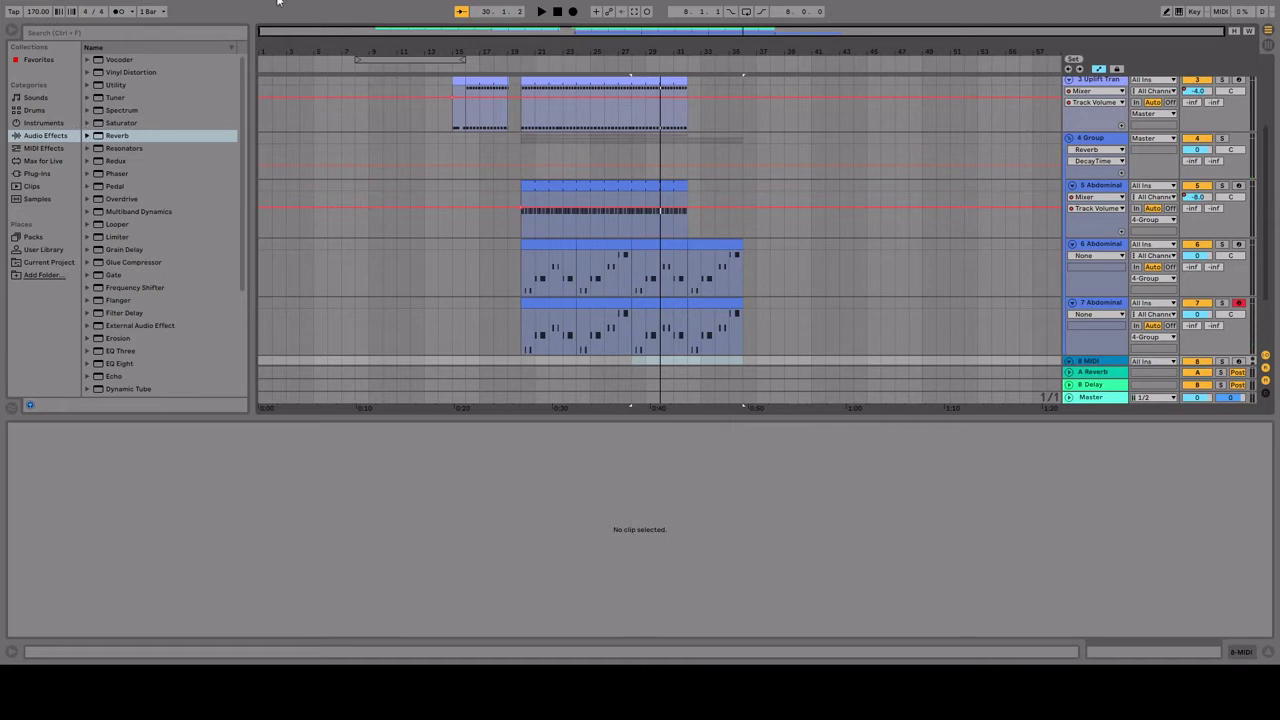
scroll(752, 200, "down", 3)
scroll(660, 218, "up", 3)
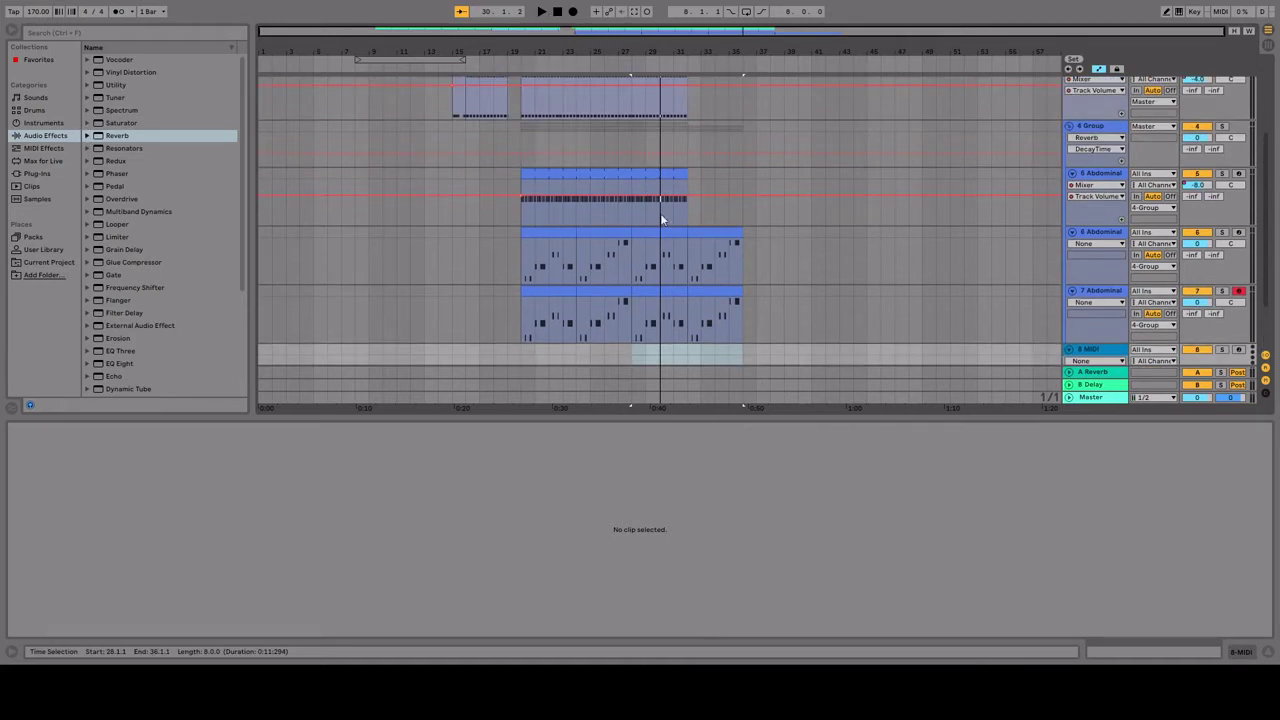
scroll(649, 215, "up", 6)
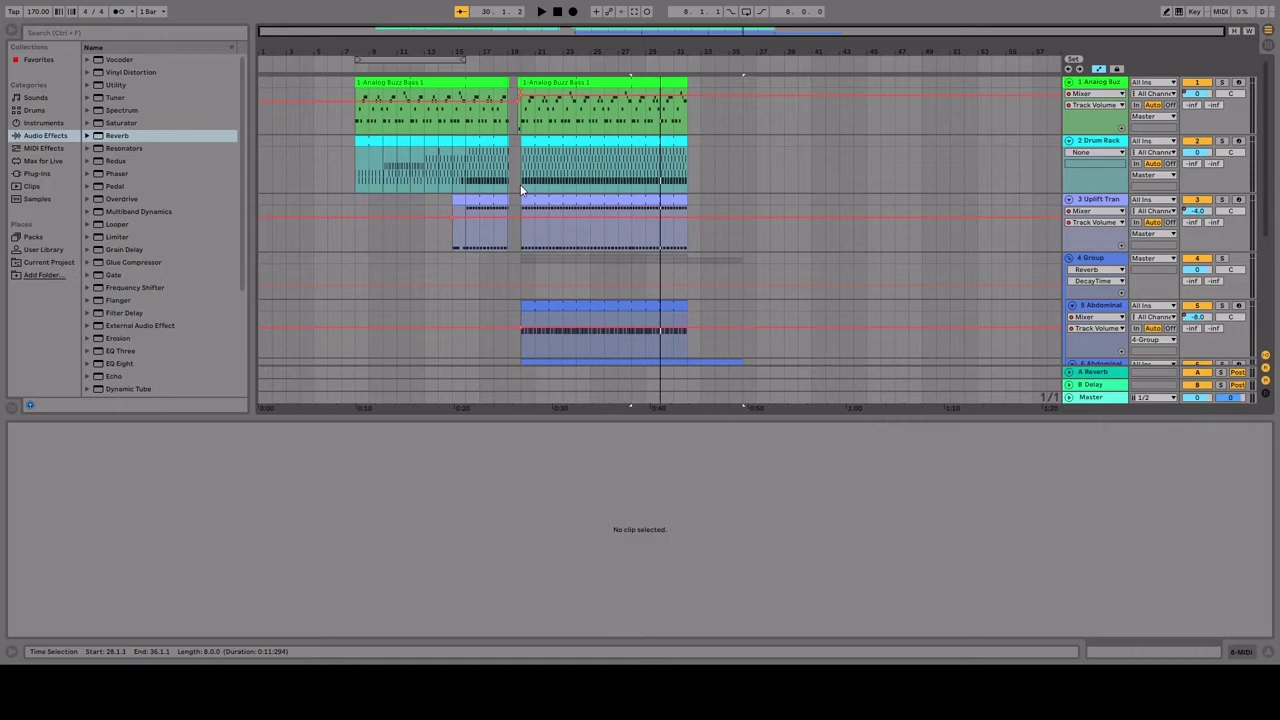
Play the arrangement from bar 15 to review the transition into the melody section.
left_click(450, 209)
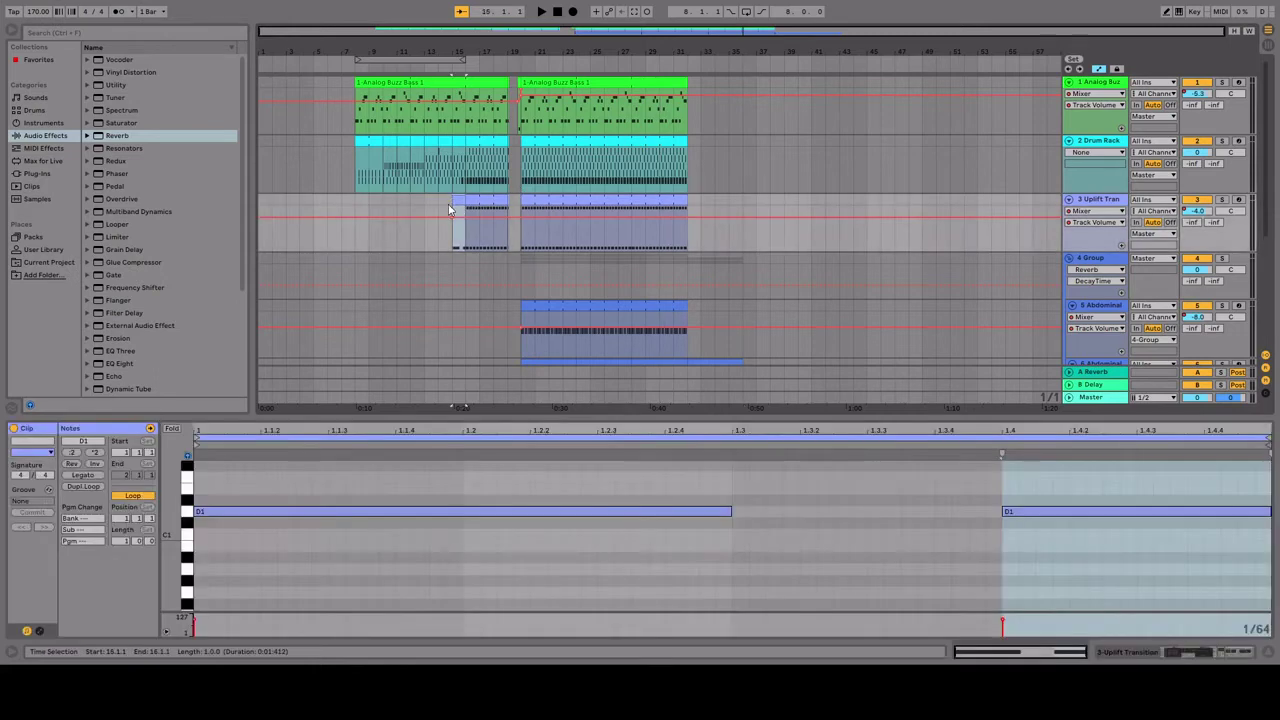
key("space")
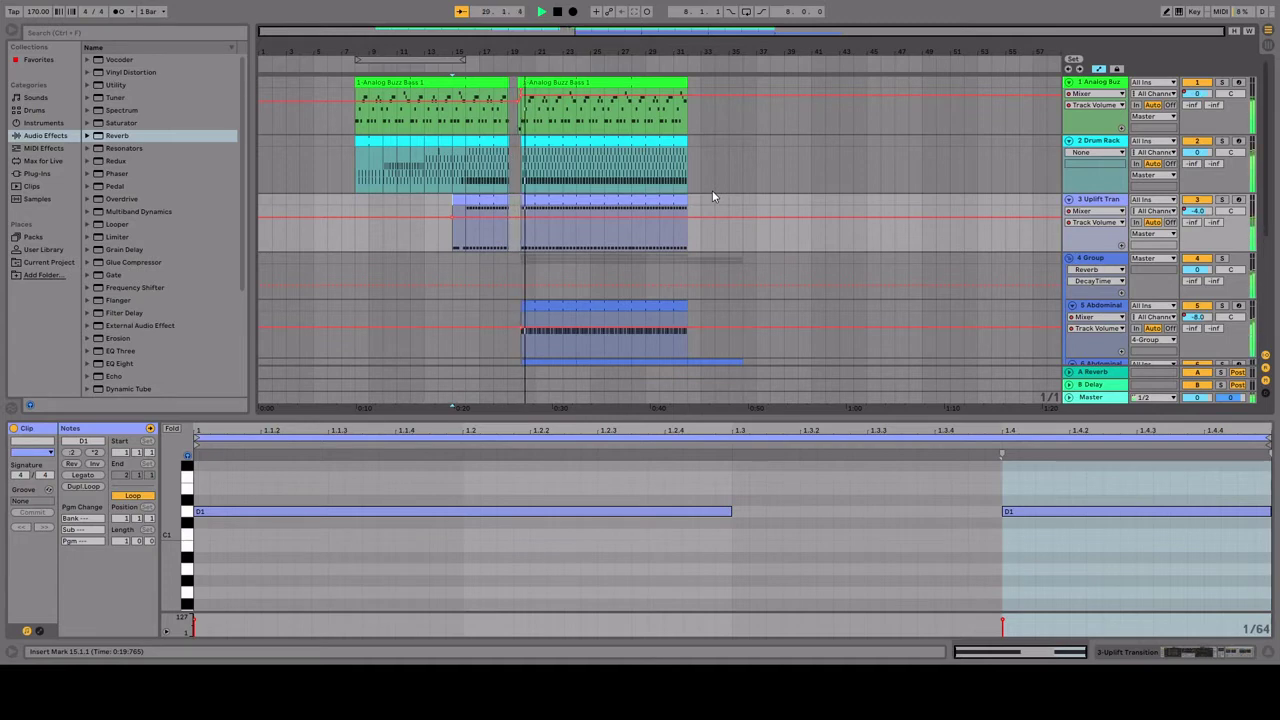
scroll(800, 280, "down", 2)
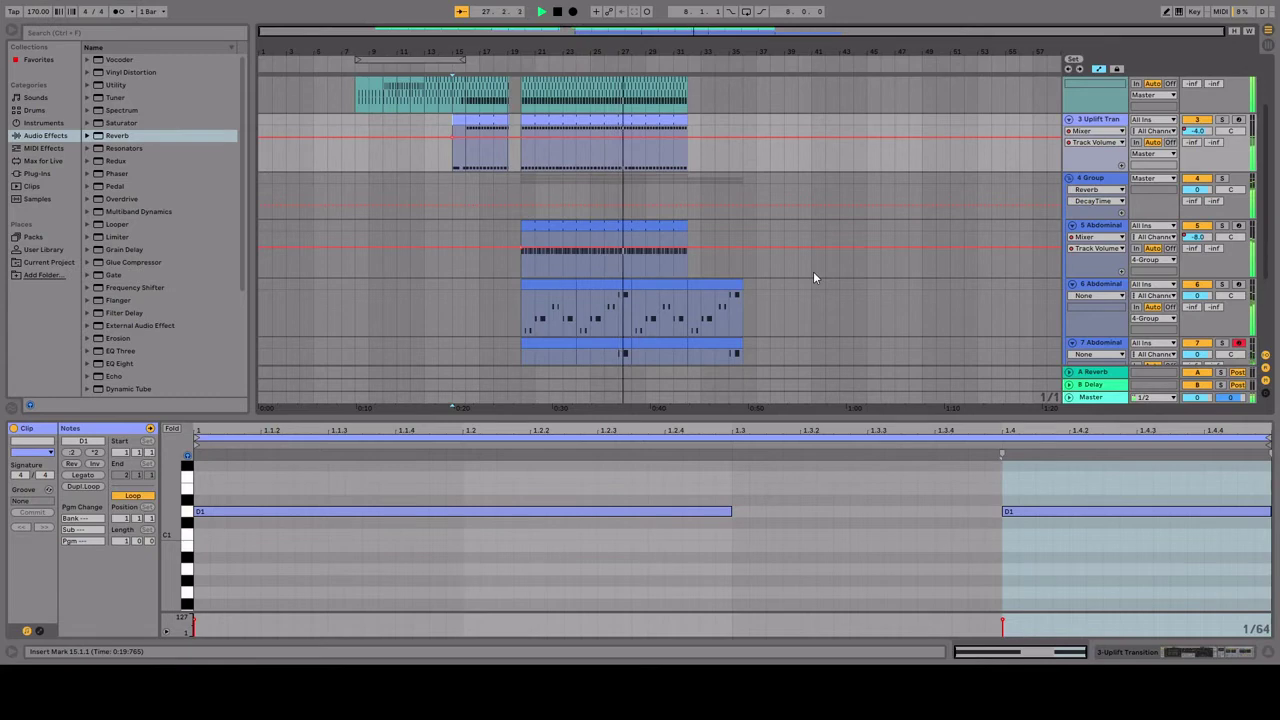
scroll(814, 274, "down", 1)
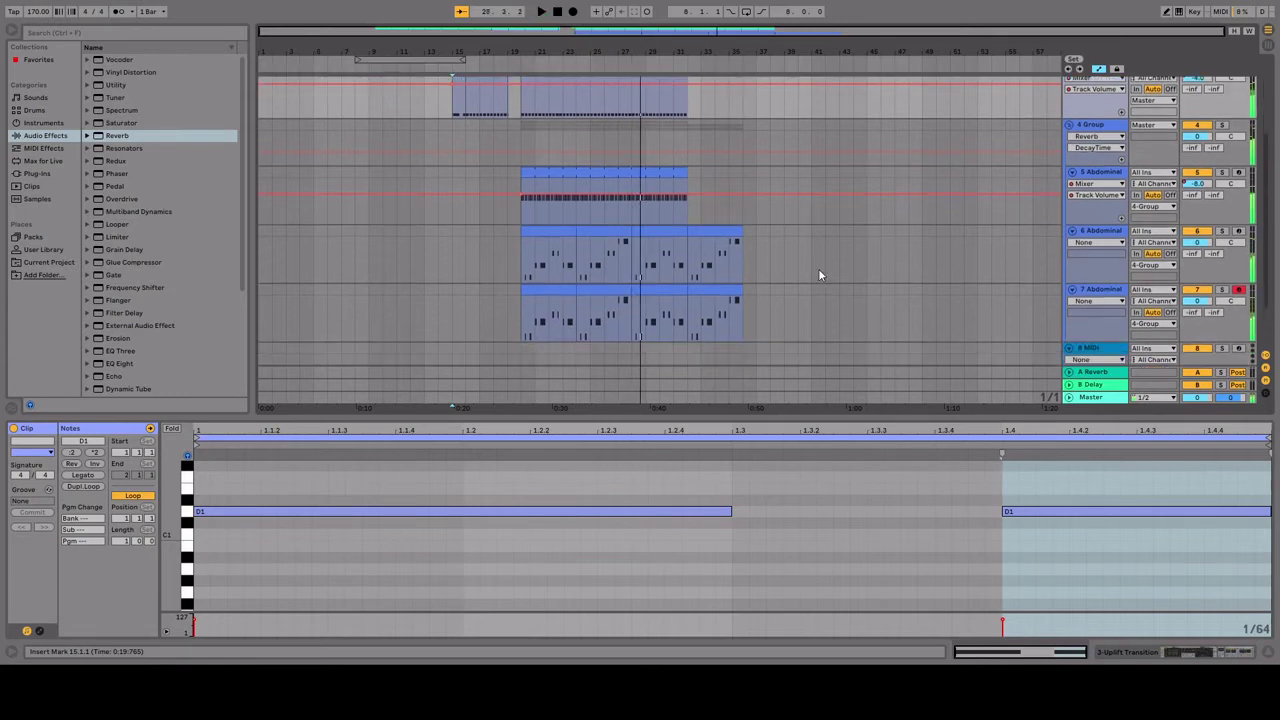
scroll(830, 274, "down", 1)
left_click_drag(632, 302, 742, 303)
scroll(682, 170, "up", 1)
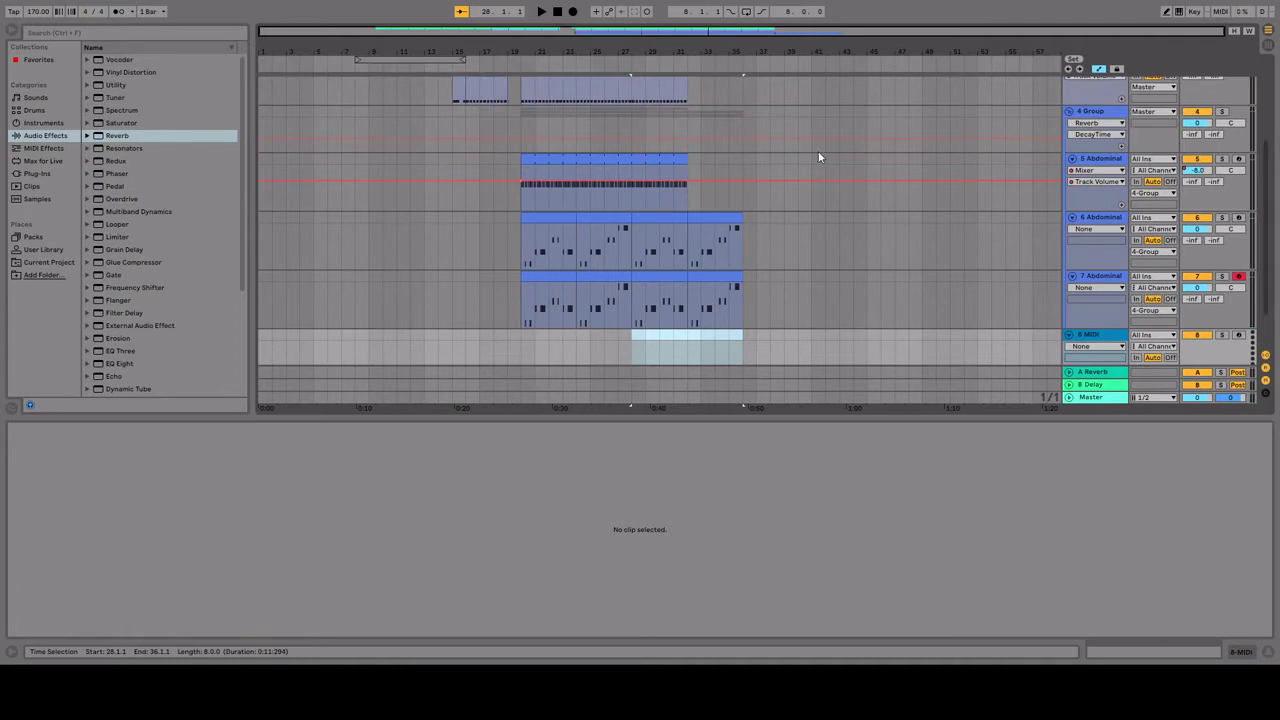
scroll(961, 262, "up", 4)
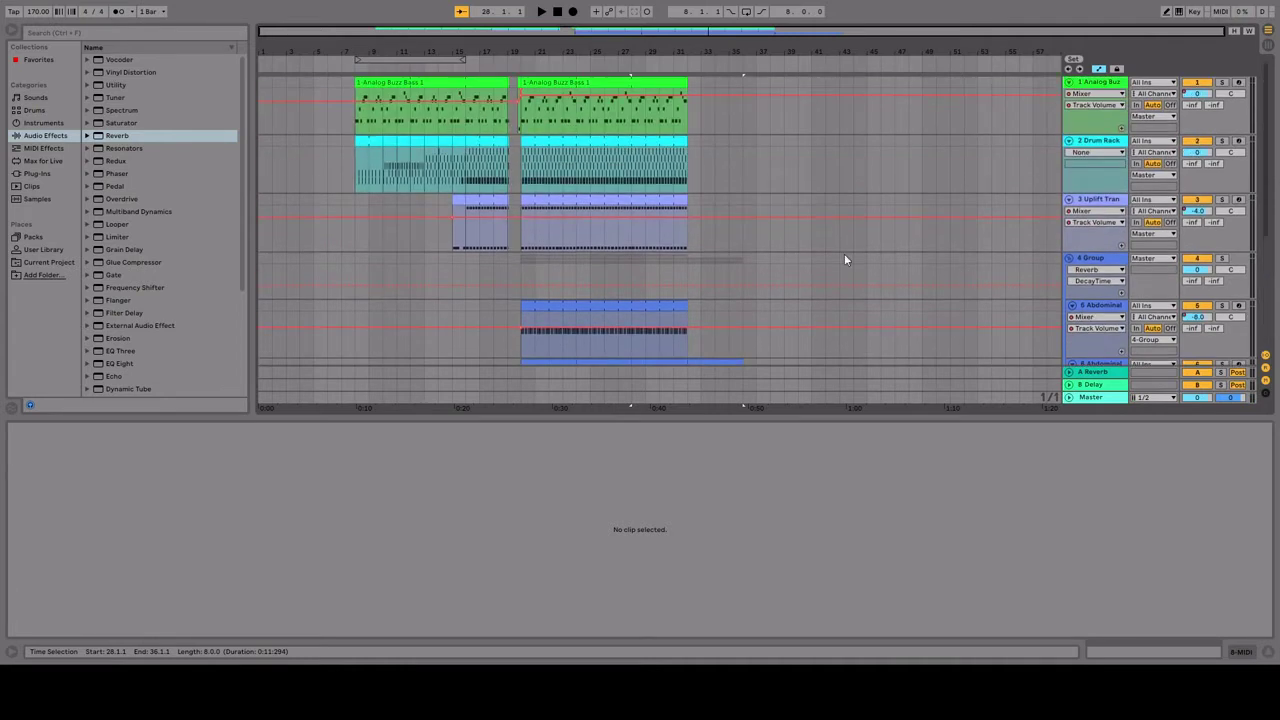
scroll(838, 260, "down", 2)
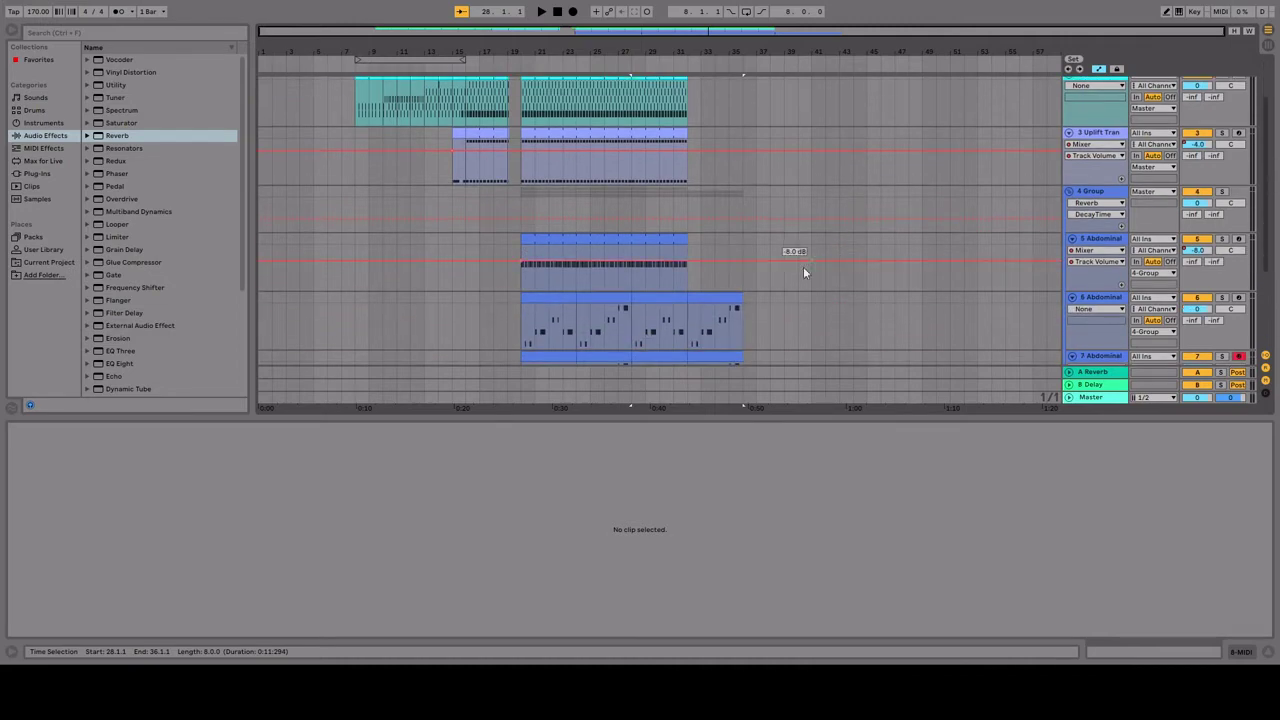
scroll(803, 266, "up", 2)
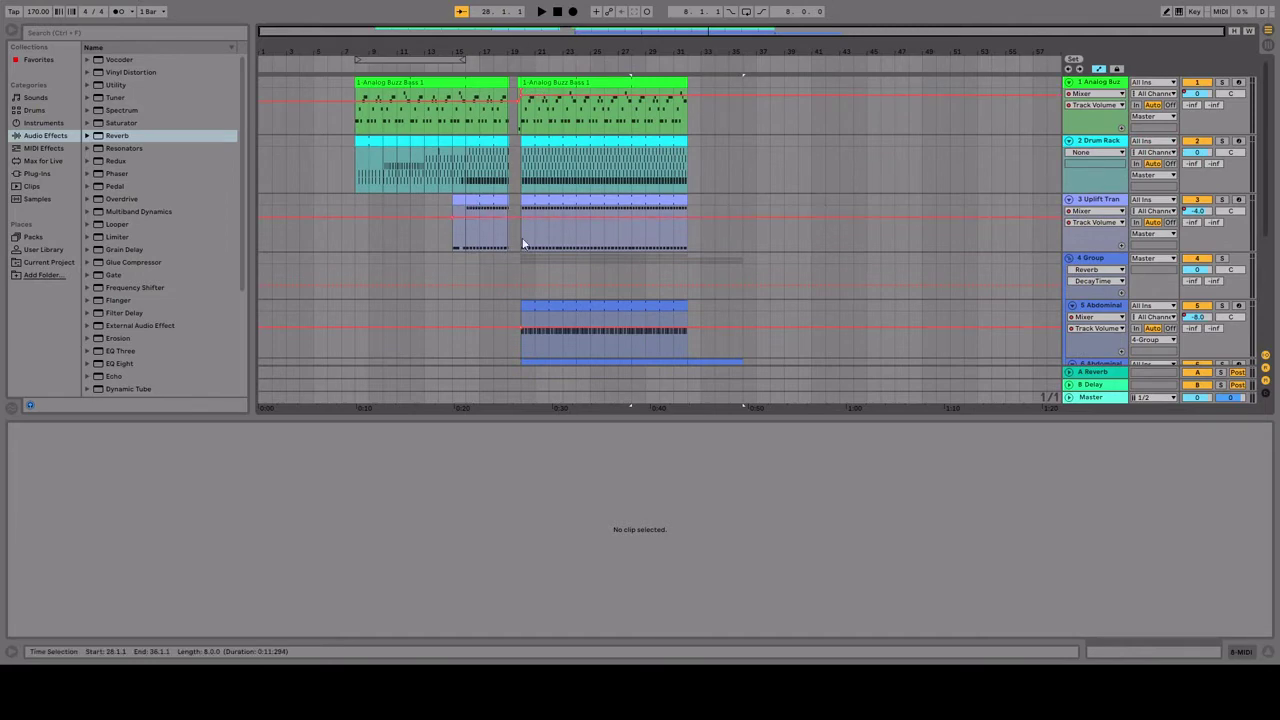
scroll(786, 255, "down", 1)
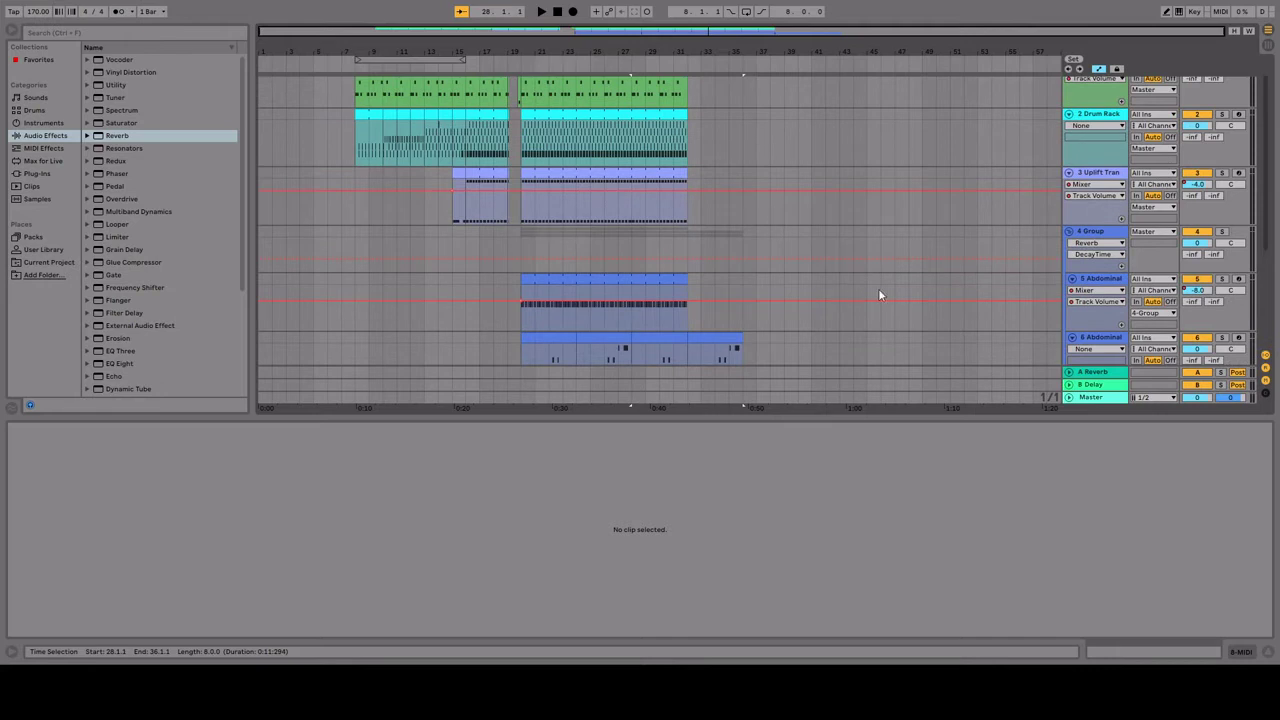
key("ctrl+d")
key("ctrl+shift+t")
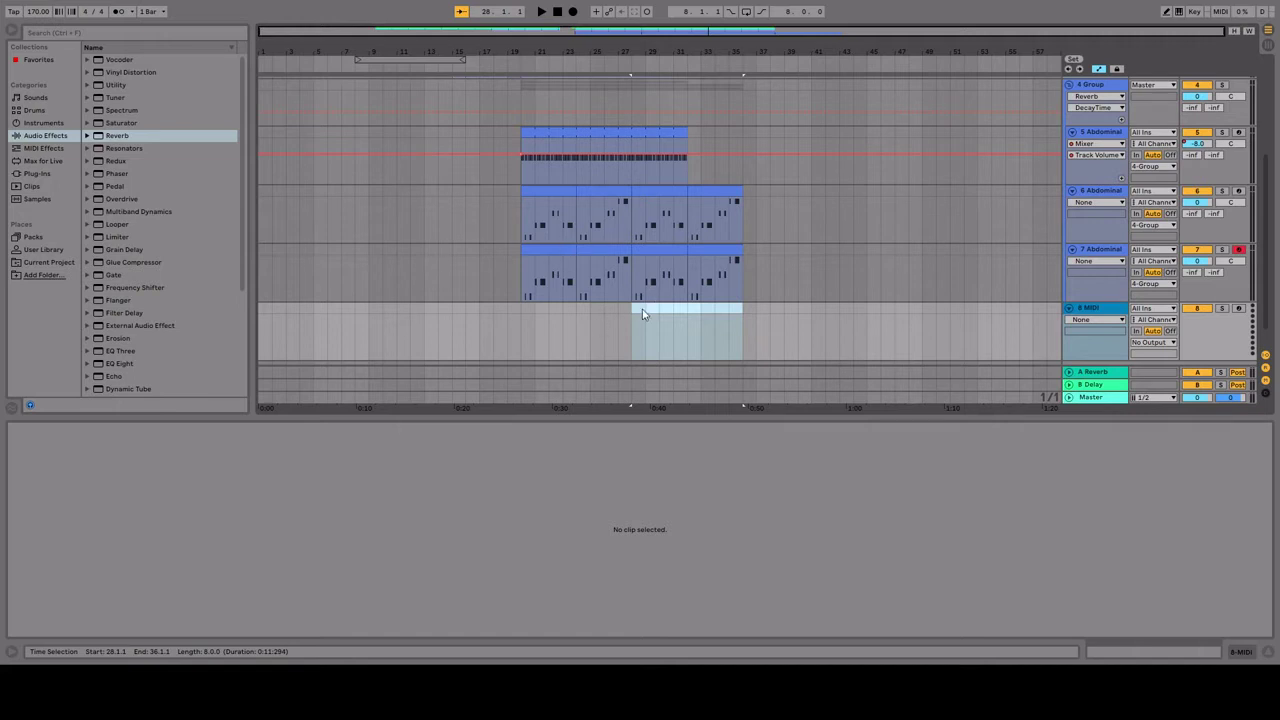
Try the Splash Reverberant cymbal sample on an audio track at 30.1.3.
left_click(632, 332)
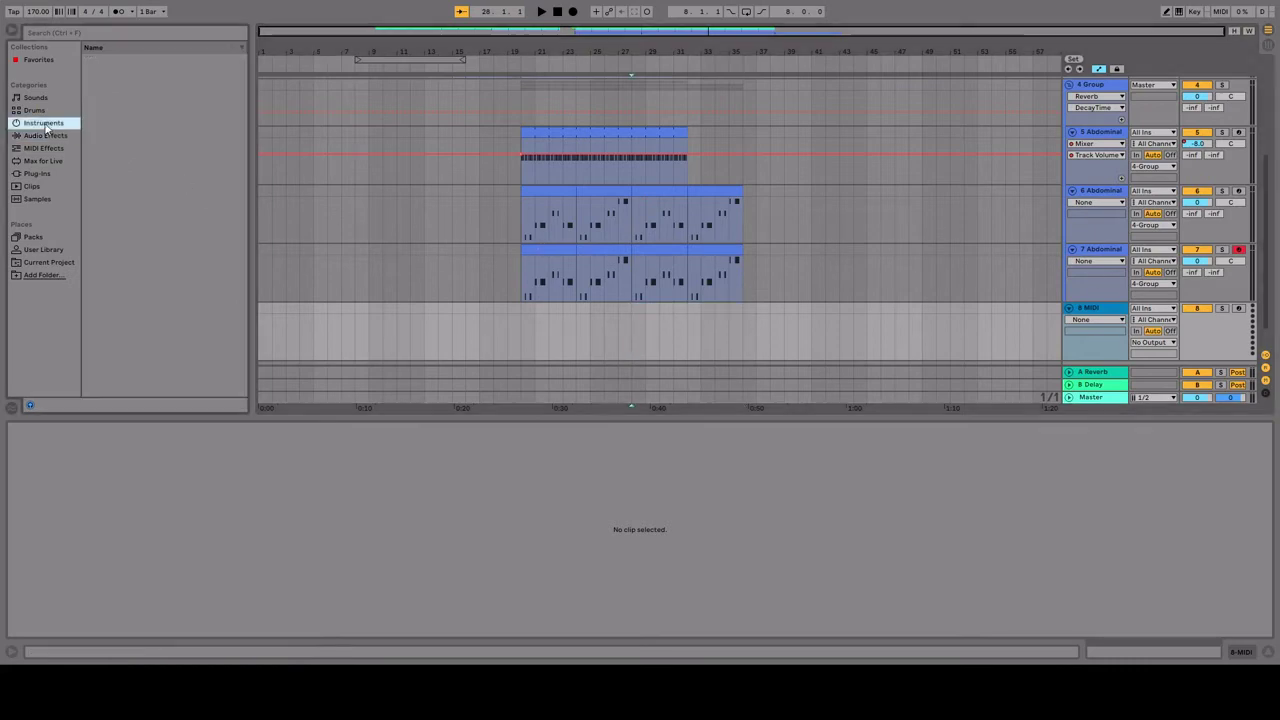
key("Return")
left_click(632, 316)
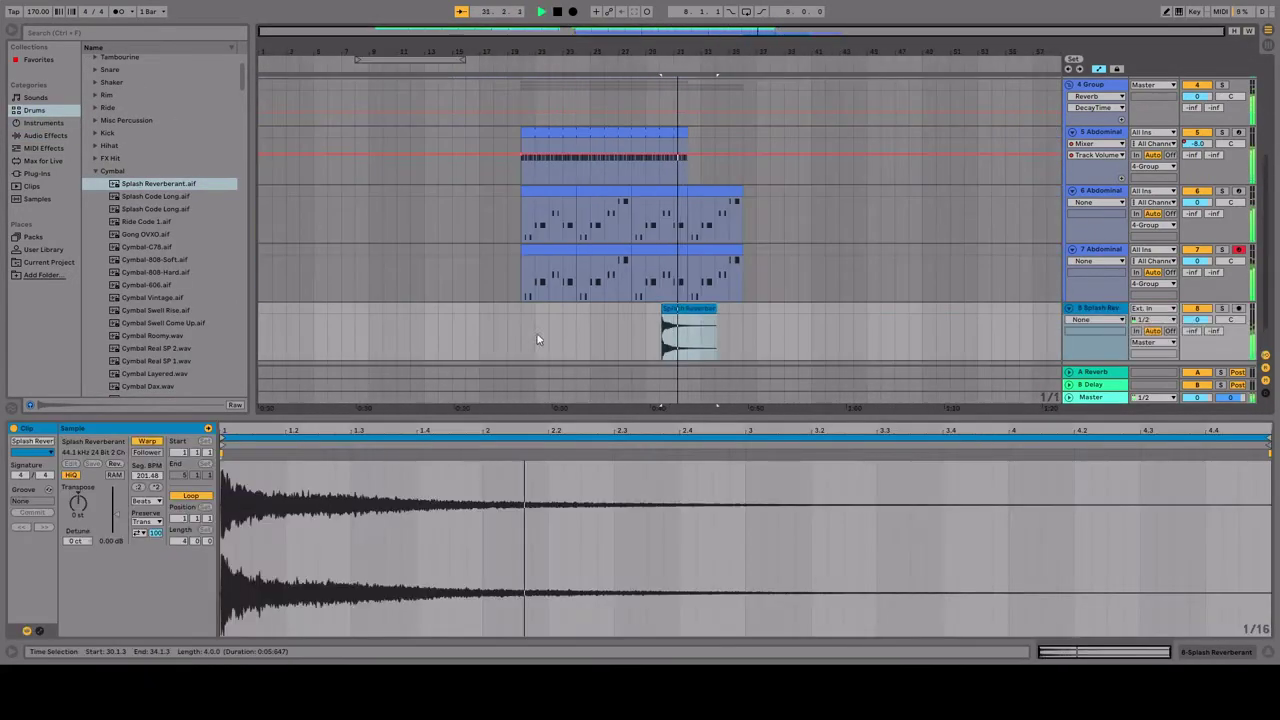
key("ctrl+z")
Place the Rim Dobbs sample on the audio track at bar 29 and add Reverb with 7.49 s decay and 83% Dry/Wet.
left_click(145, 247)
left_click(107, 94)
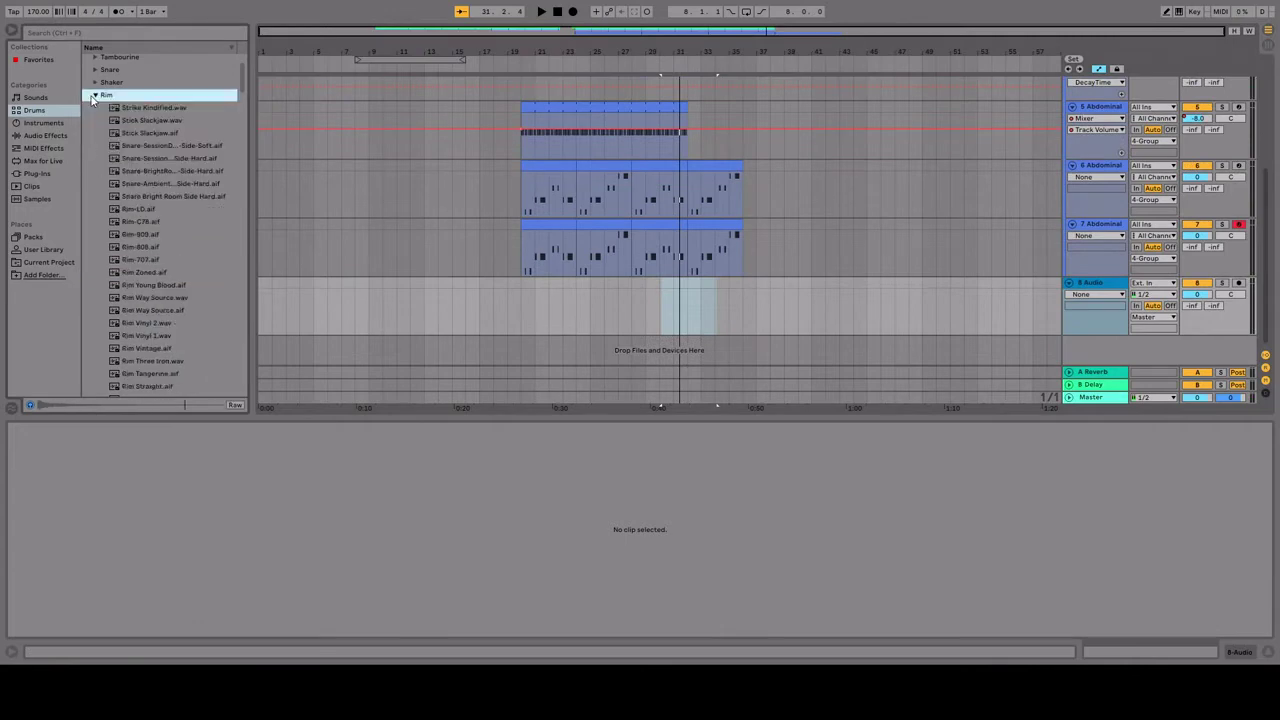
left_click_drag(150, 294, 601, 312)
left_click(38, 136)
double_click(117, 135)
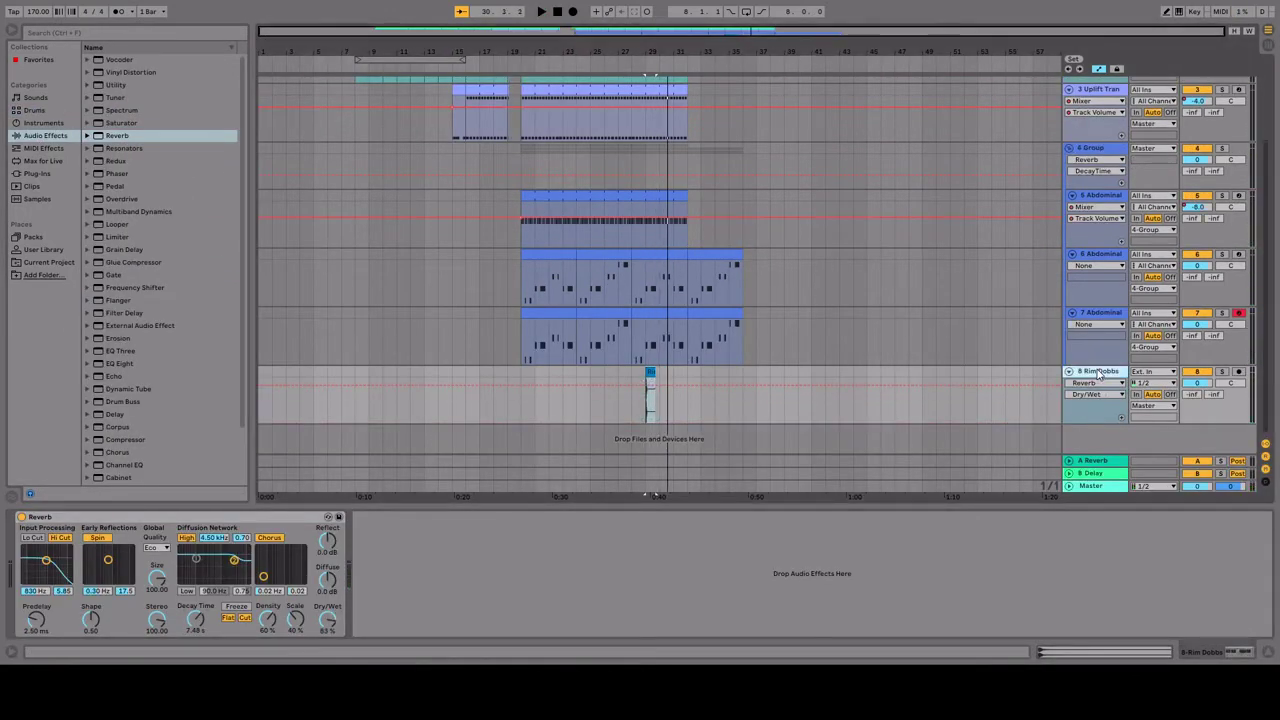
Build a new Drum Rack holding Kick Vinyl SP 10, Rim Vinyl 2 and Ride RKTD Low, and add Reverb at 55% Dry/Wet.
left_click(43, 110)
double_click(150, 458)
left_click(175, 274)
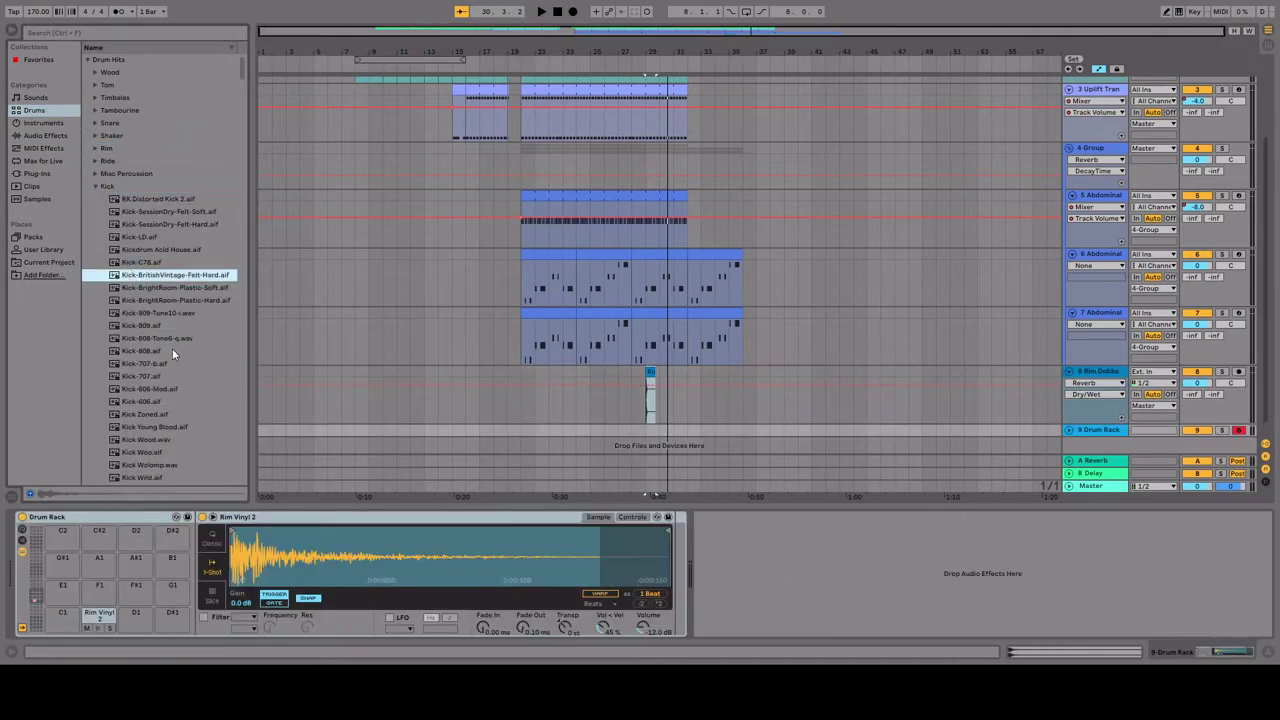
scroll(160, 380, "down", 3)
left_click_drag(148, 446, 62, 612)
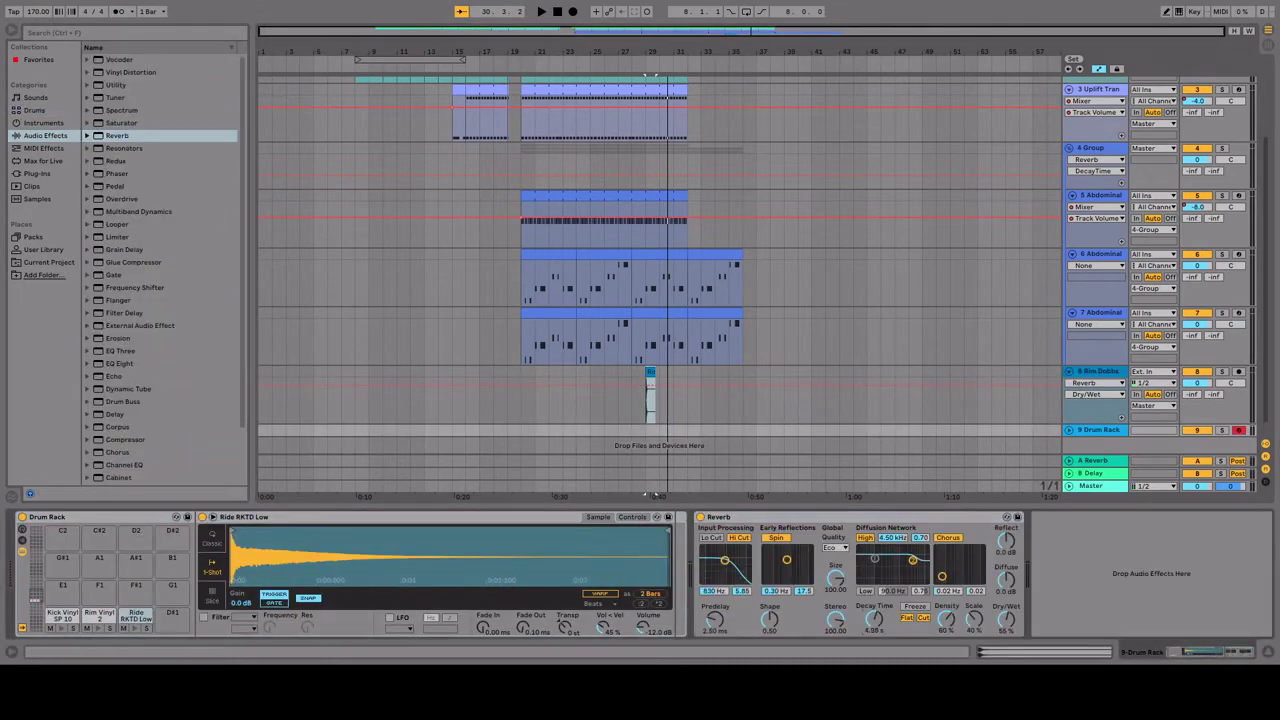
Delete the Rim Dobbs track and program a one-bar Drum Rack clip at bar 28 with kick on 1.1, rim on 1.1.3 and ride on 1.2.
key("Delete")
double_click(644, 356)
key("space")
left_click(235, 500)
left_click(366, 467)
left_click_drag(366, 467, 366, 484)
left_click(497, 467)
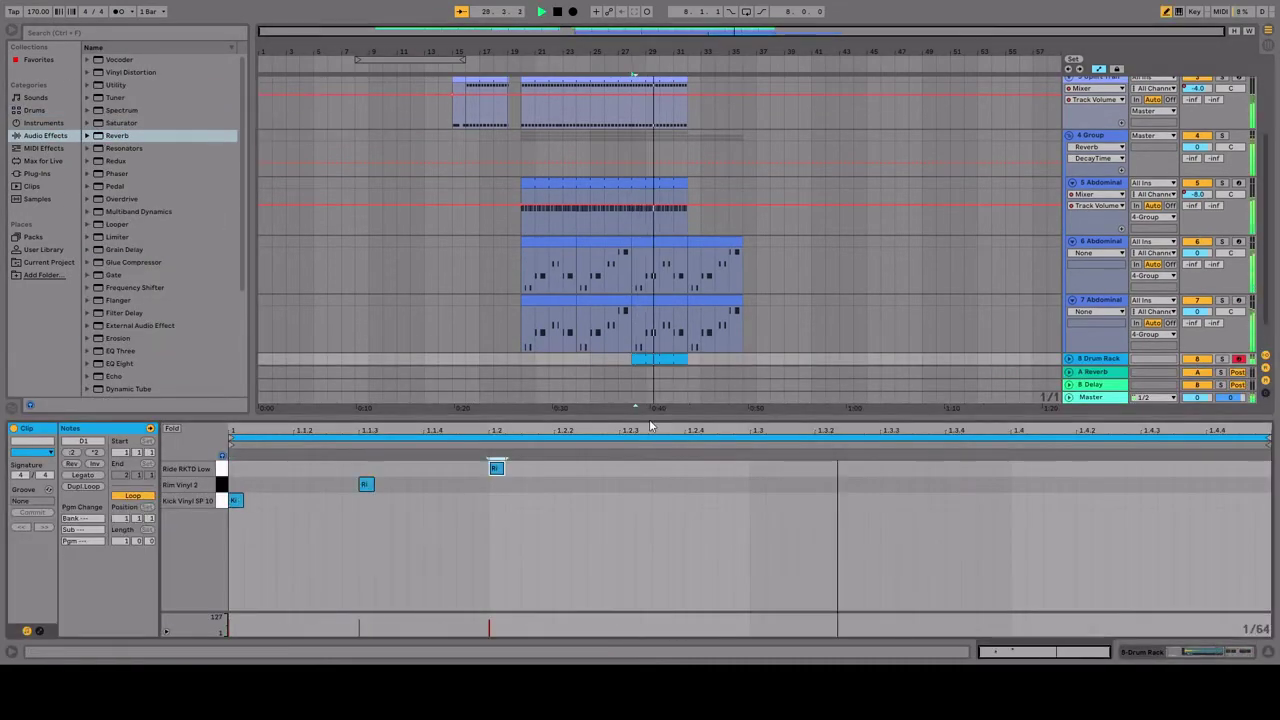
Extend the first Abdominal Bass track to cover bars 19 to 36, ramping its volume from -25.0 to -8.0 dB across bar 19.
scroll(700, 300, "up", 3)
left_click(684, 222)
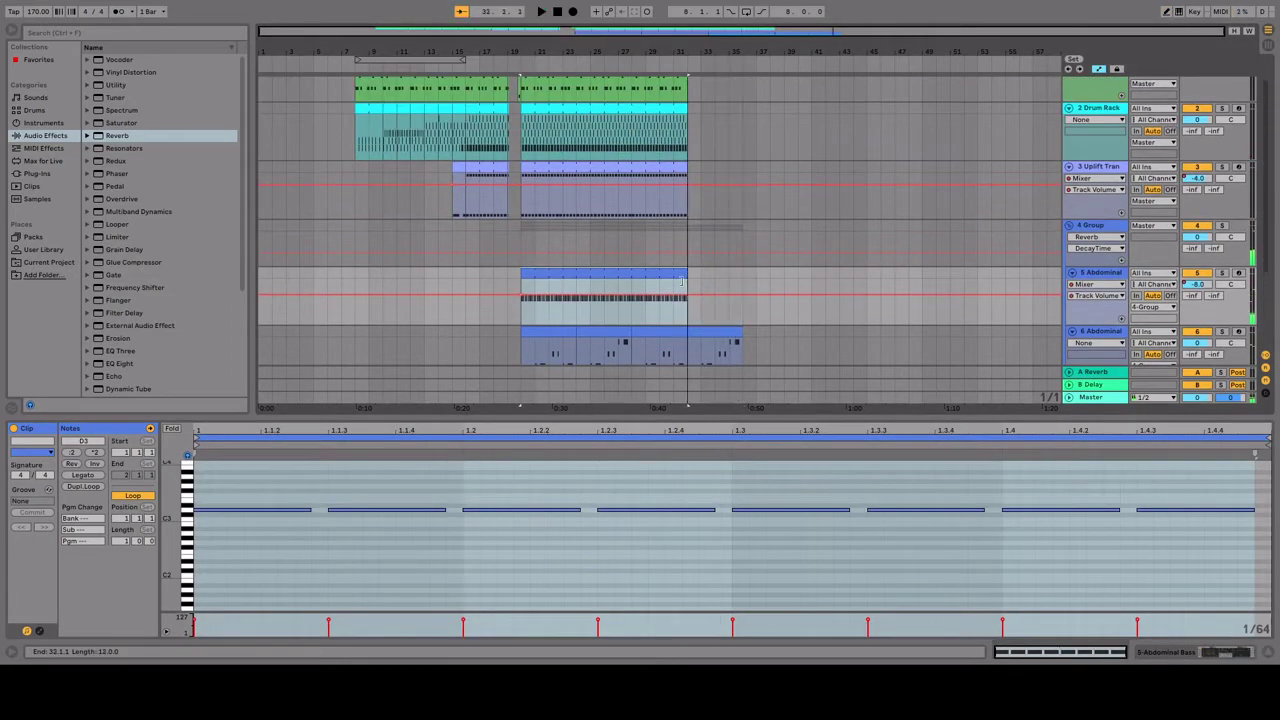
left_click_drag(681, 282, 742, 282)
scroll(717, 251, "down", 2)
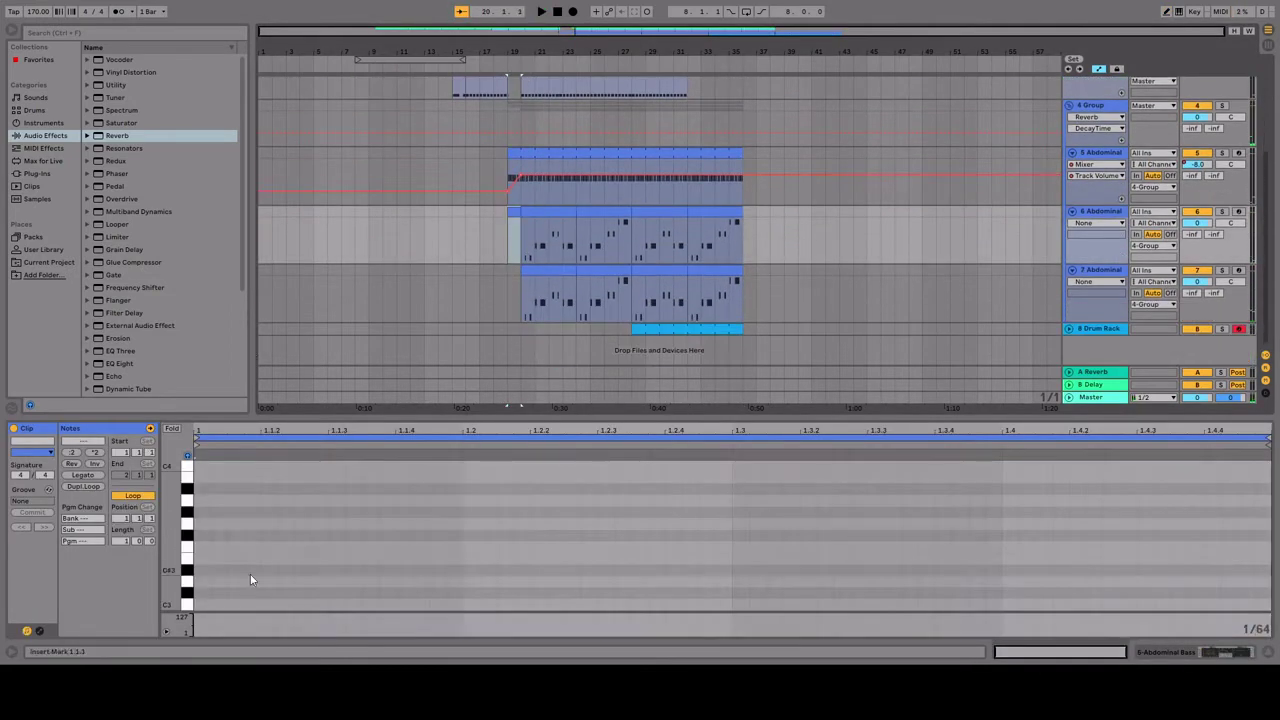
Draw notes in the second Abdominal Bass track's bar 19 clip and shape its pitch bend envelope to rise to a peak, then fall below center.
key("b")
left_click(201, 545)
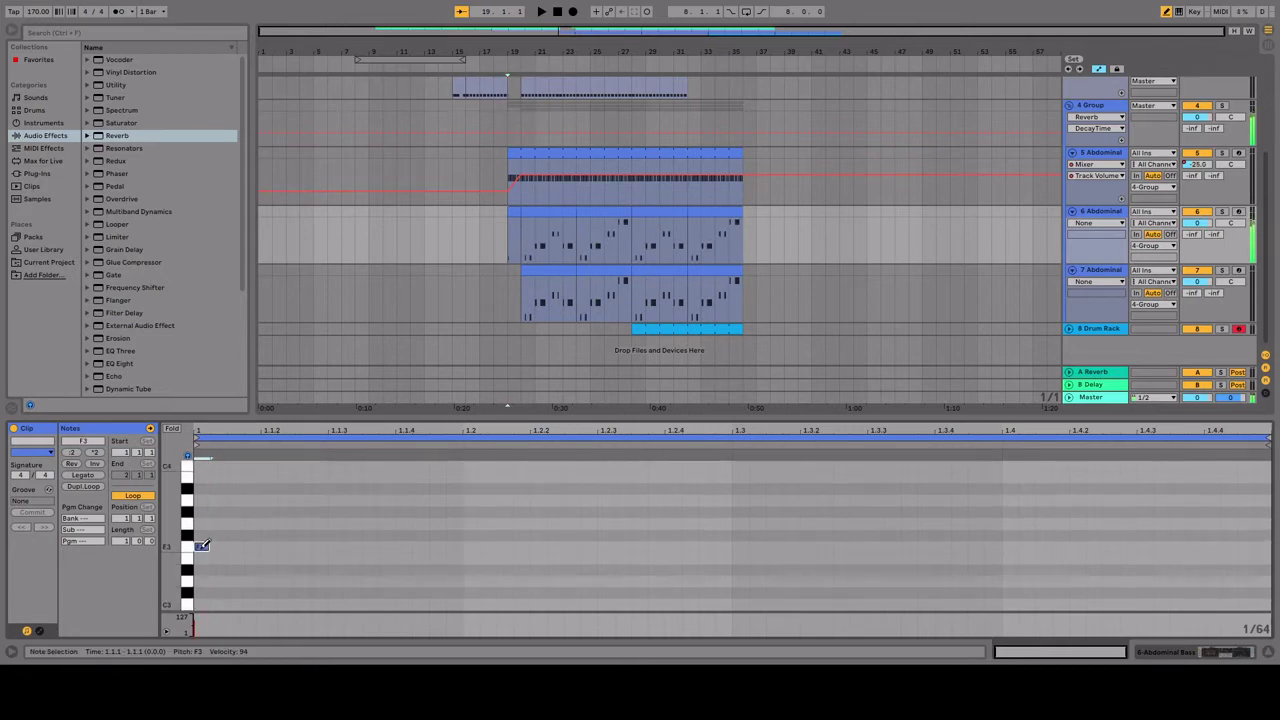
key("b")
left_click(150, 428)
left_click_drag(529, 500, 651, 500)
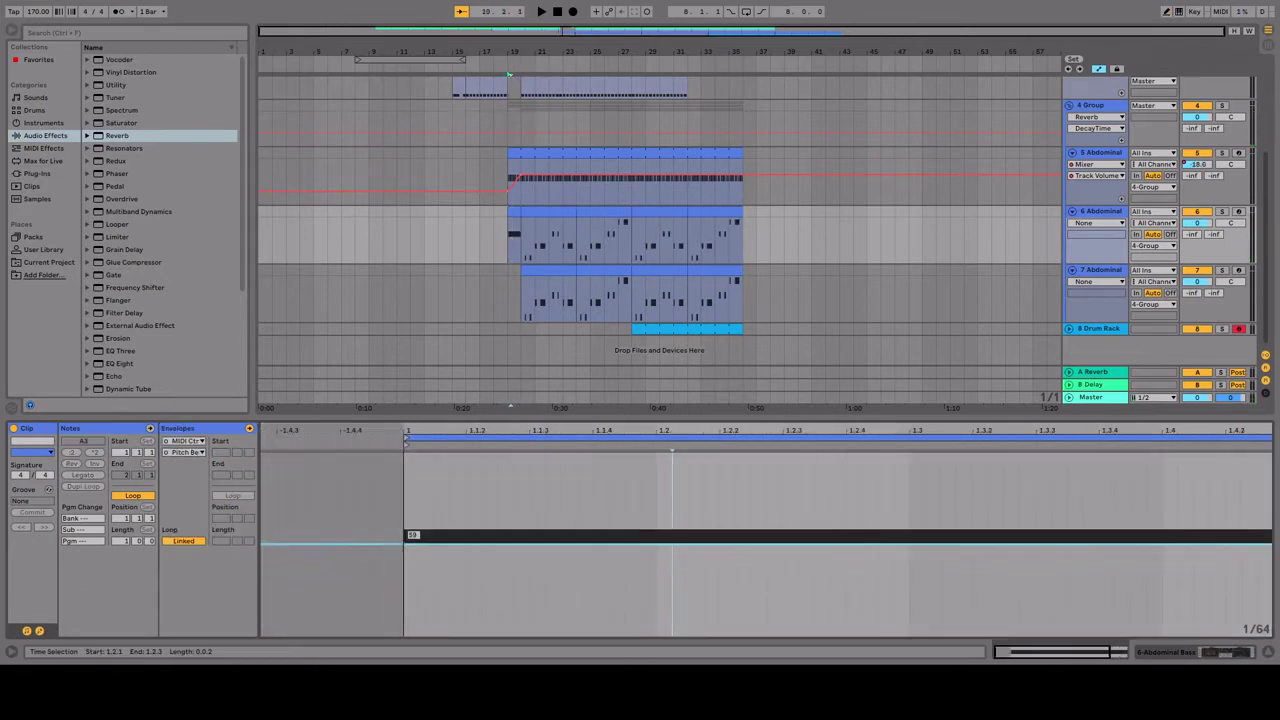
mouse_move(413, 545)
left_mouse_down()
mouse_move(437, 557)
mouse_move(737, 452)
left_mouse_up()
Ramp the second Abdominal Bass track's volume from -20.0 to 0 dB across bar 19 and add Reverb to the track.
left_click(512, 225)
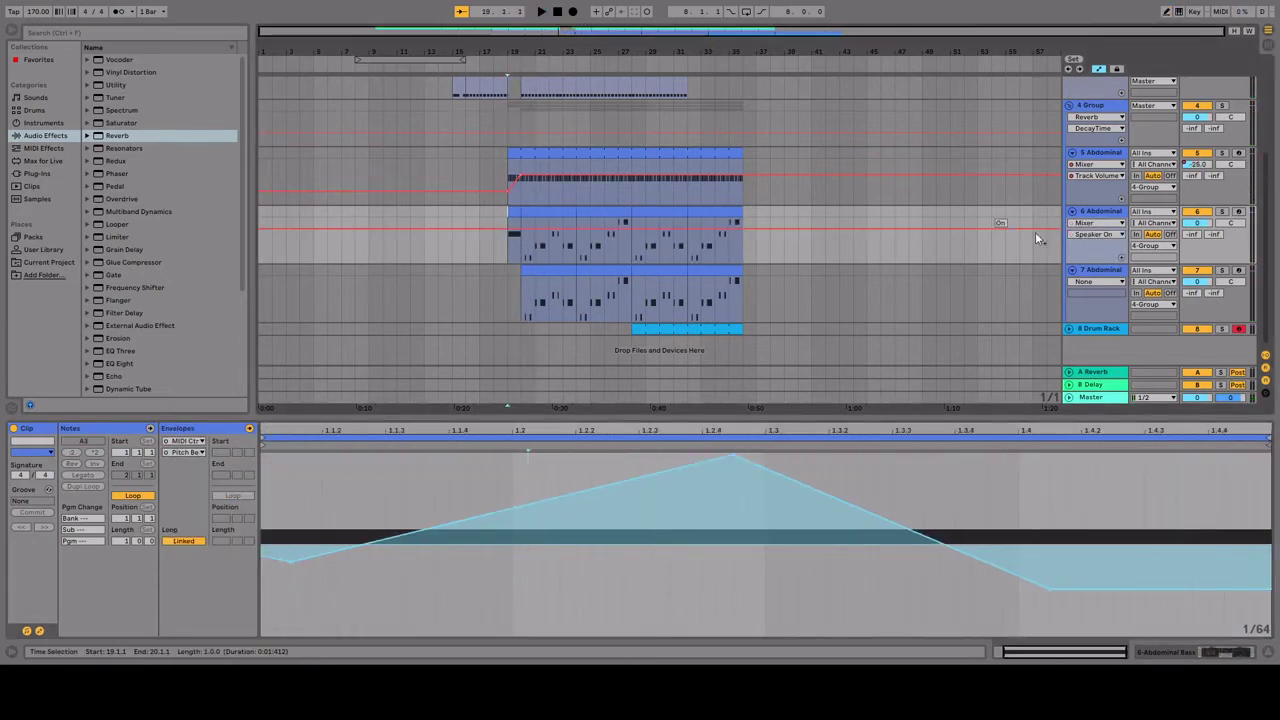
left_click(512, 229)
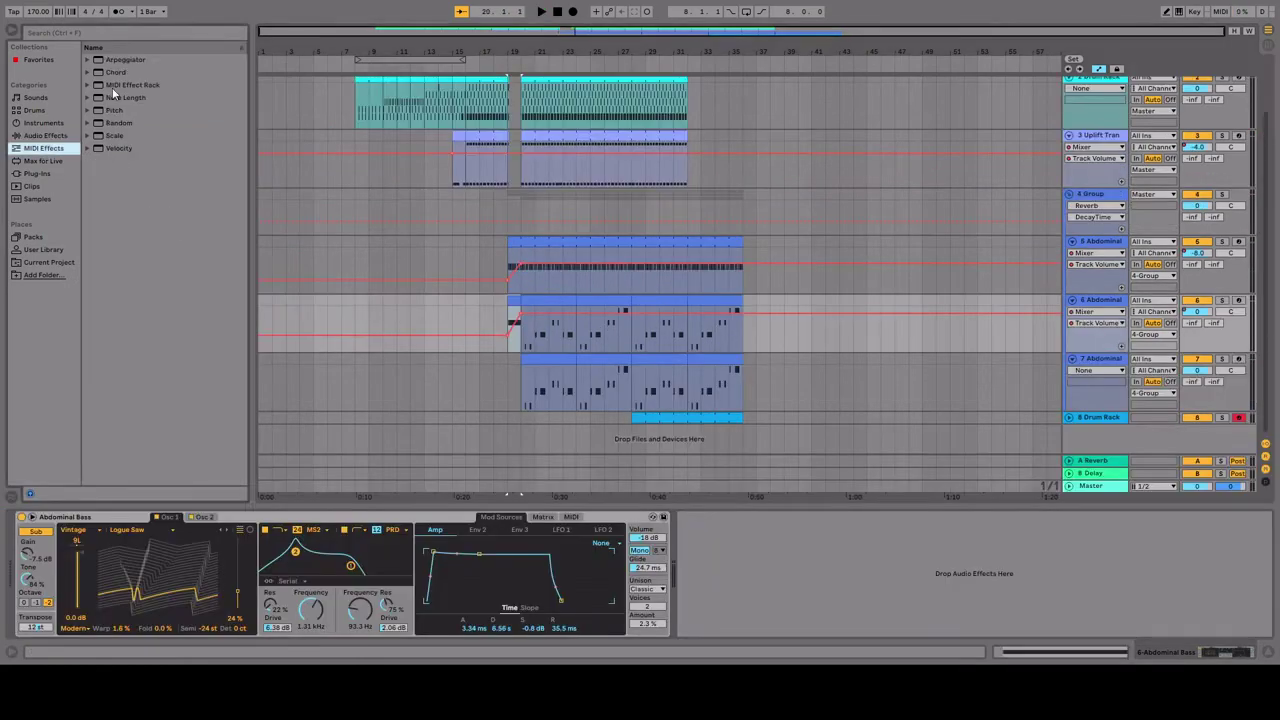
left_click(45, 135)
double_click(117, 135)
key("space")
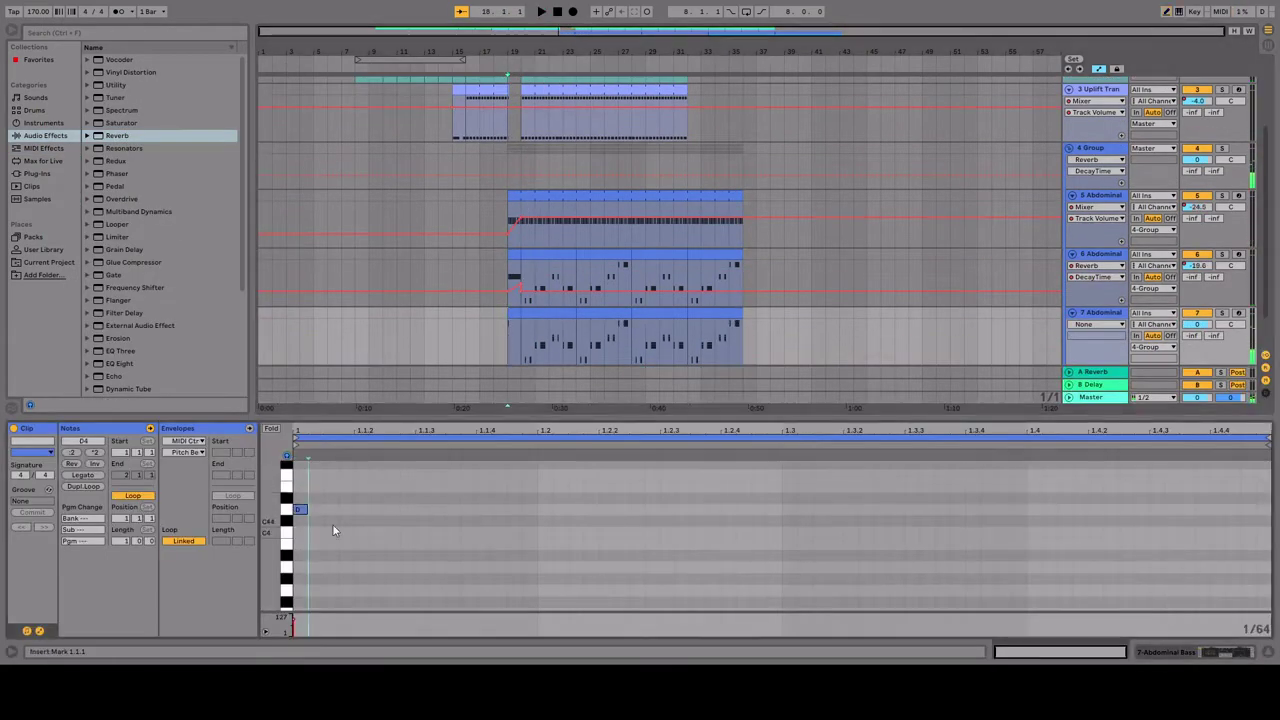
Draw notes in the third Abdominal Bass track's bar 19 clip and ramp the track volume from -18.0 to 0 dB before bar 20.
left_click(310, 466)
left_click(555, 466)
left_click(800, 466)
left_click(1045, 466)
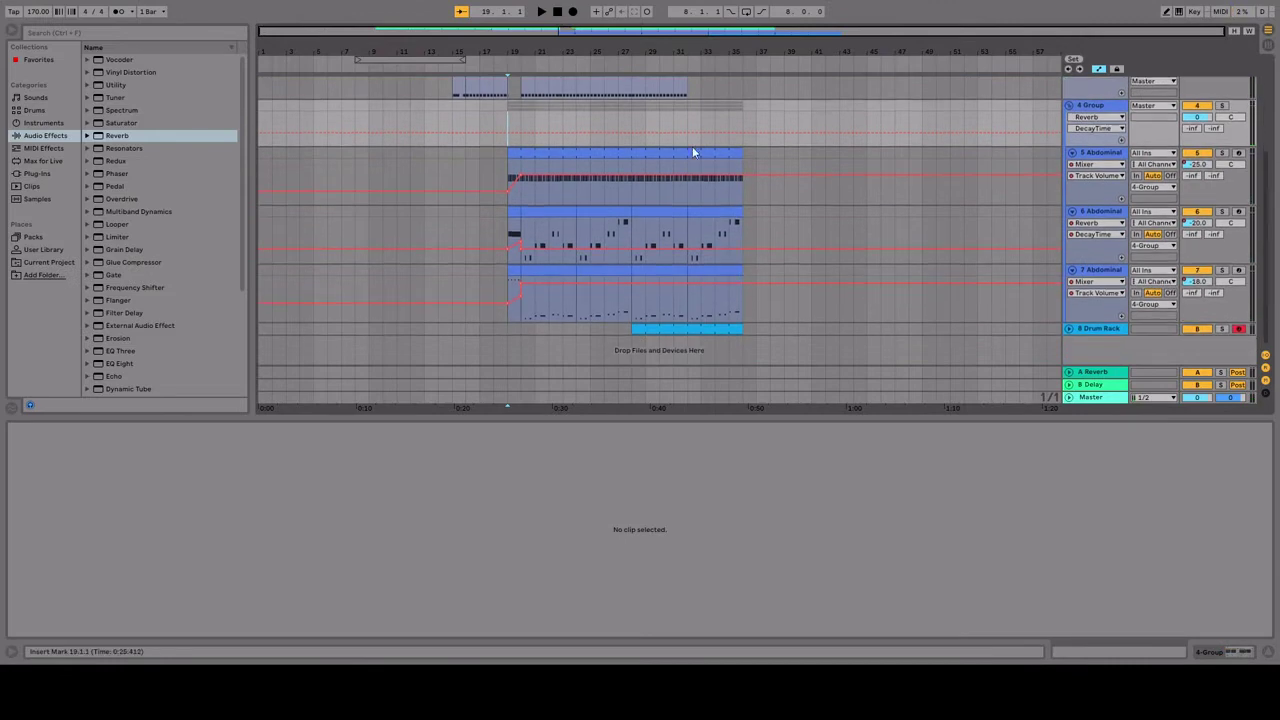
Extend the Uplift, first Drum Rack and Analog Buzz Bass clips from bar 20 so they all end at bar 36.
scroll(692, 152, "up", 2)
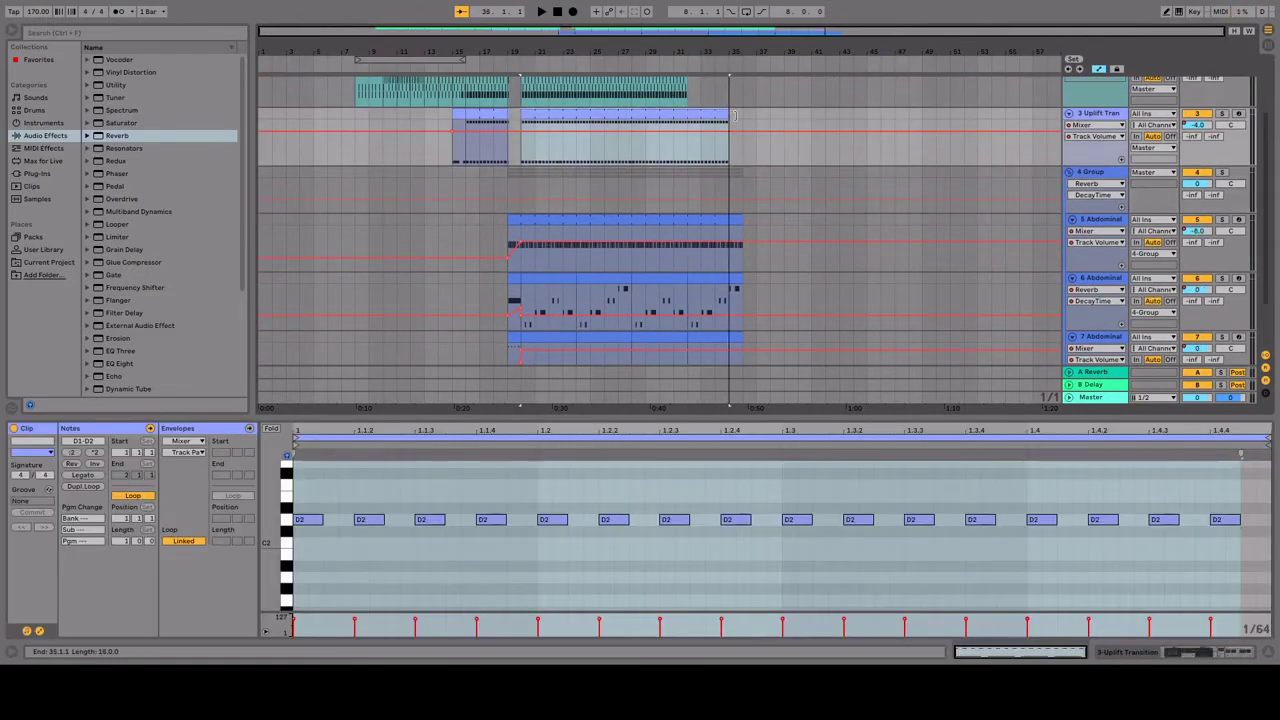
scroll(660, 240, "up", 2)
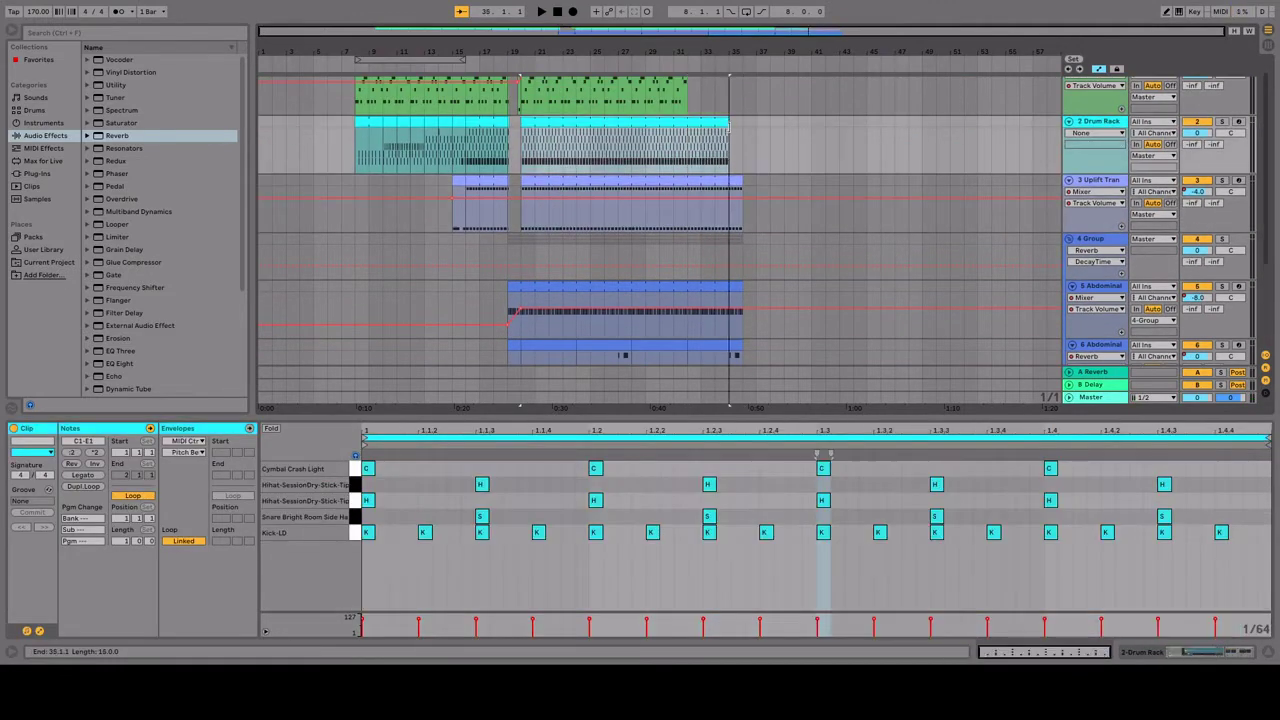
scroll(686, 200, "up", 1)
left_click_drag(686, 89, 743, 80)
scroll(468, 204, "down", 3)
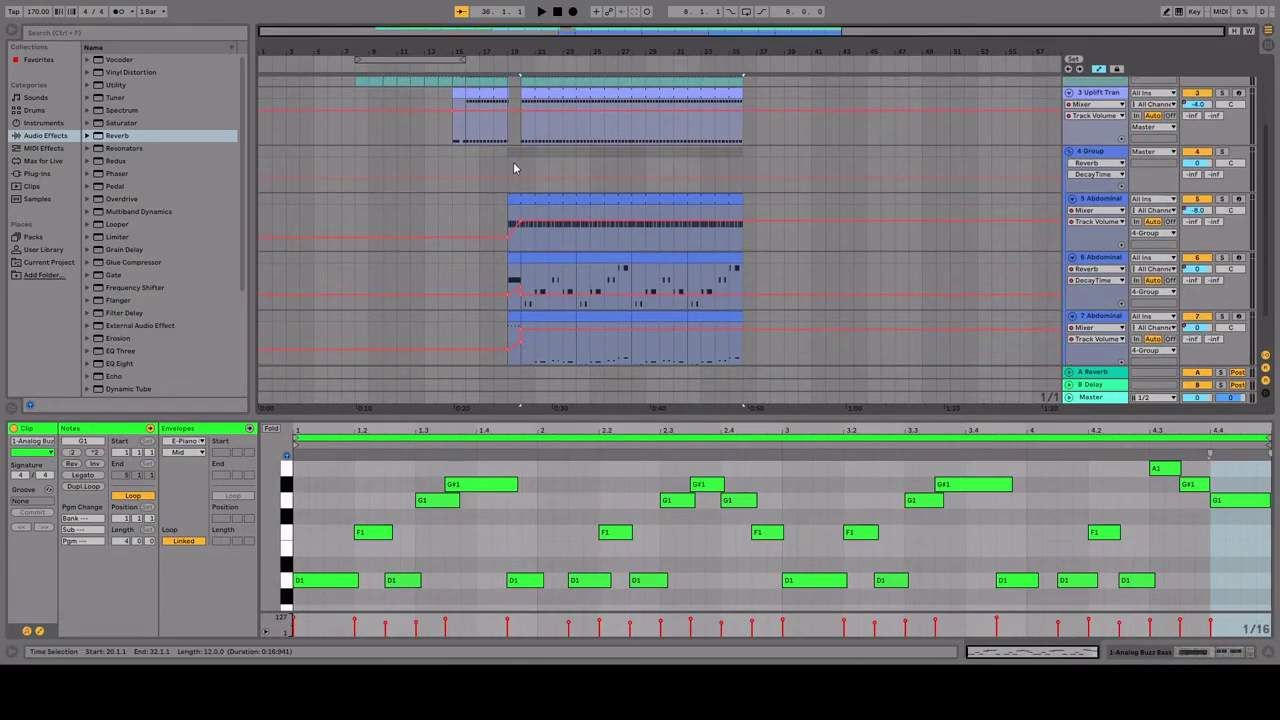
scroll(513, 168, "up", 2)
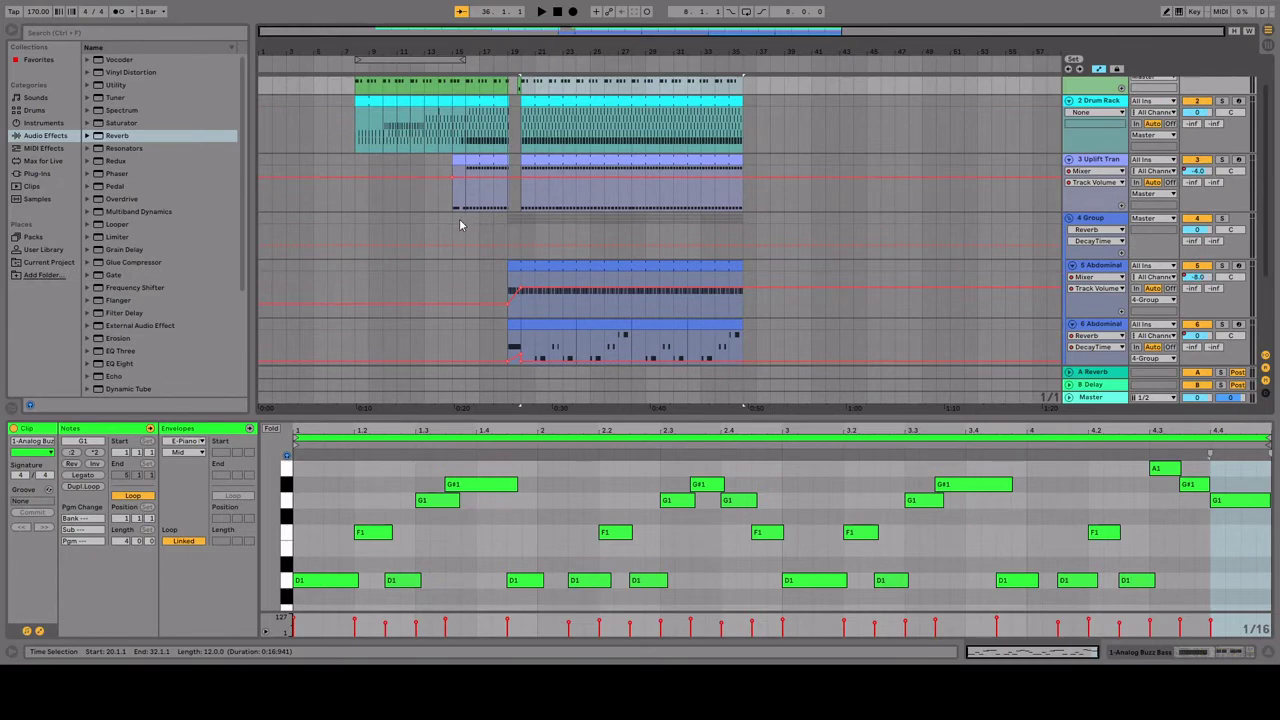
Play the arrangement from bar 15 and review every track up to bar 36, including the second Drum Rack clip.
left_click(454, 222)
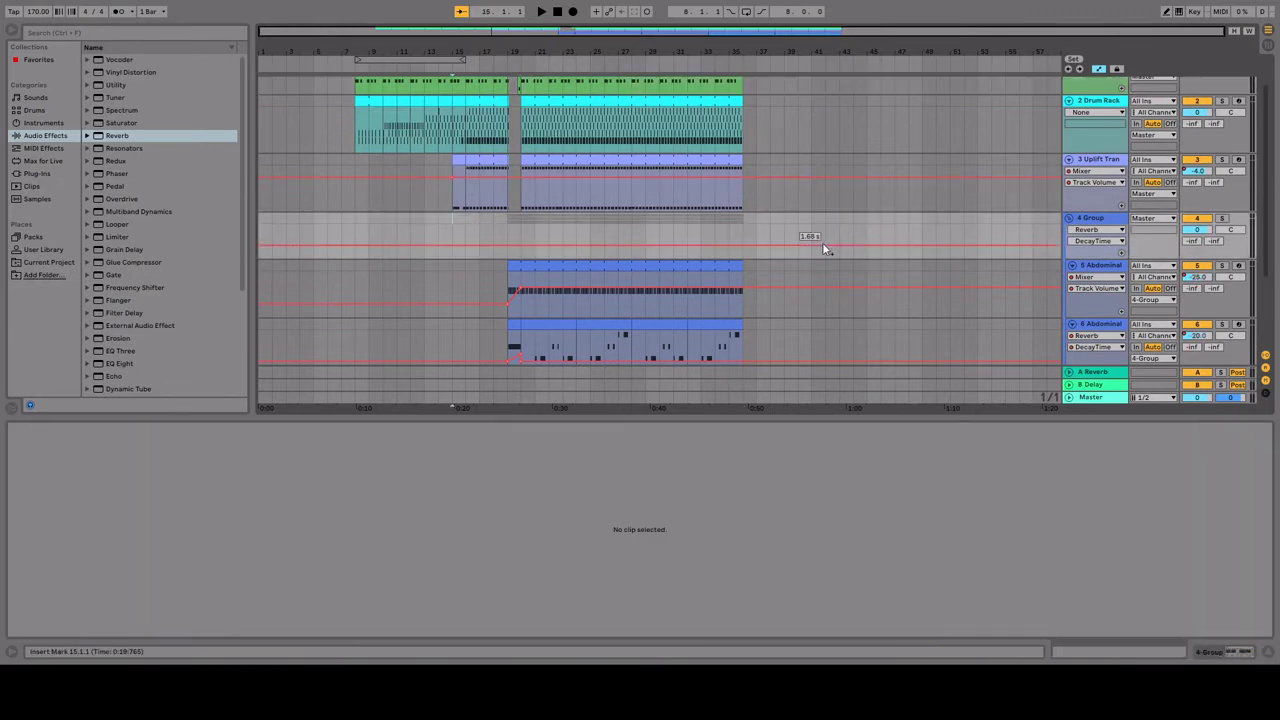
key("space")
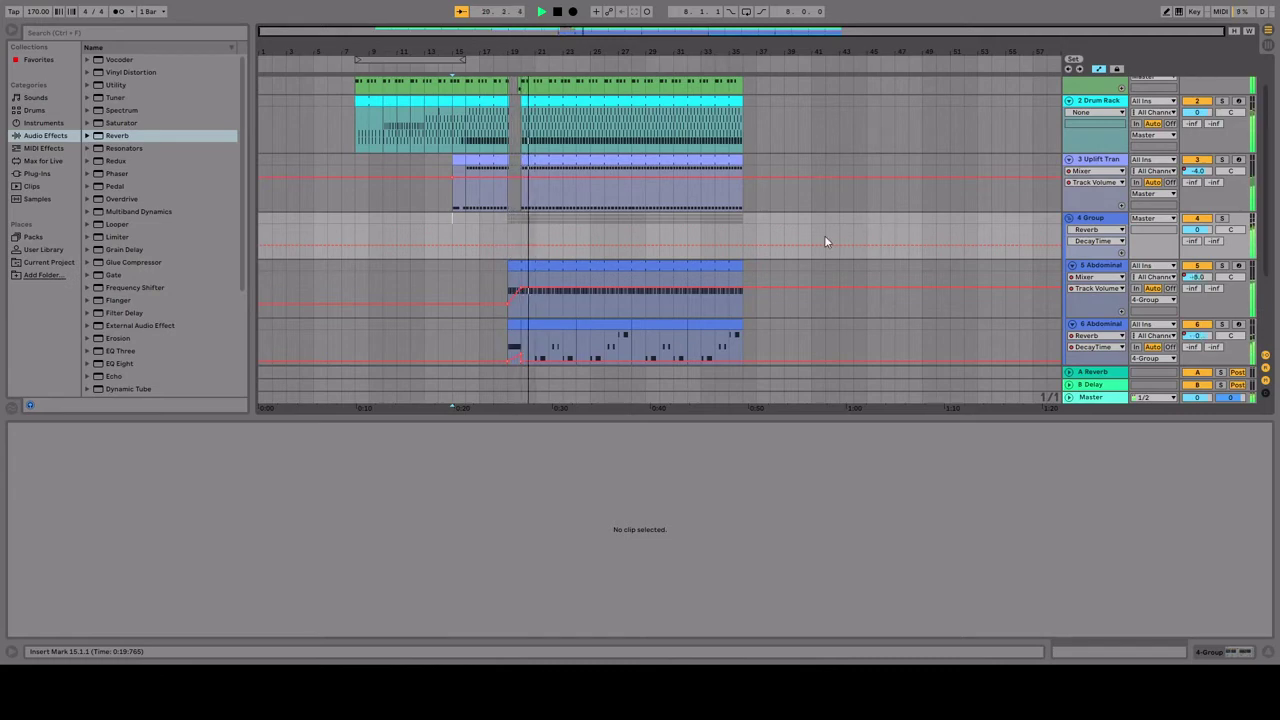
scroll(813, 241, "down", 2)
scroll(836, 262, "down", 2)
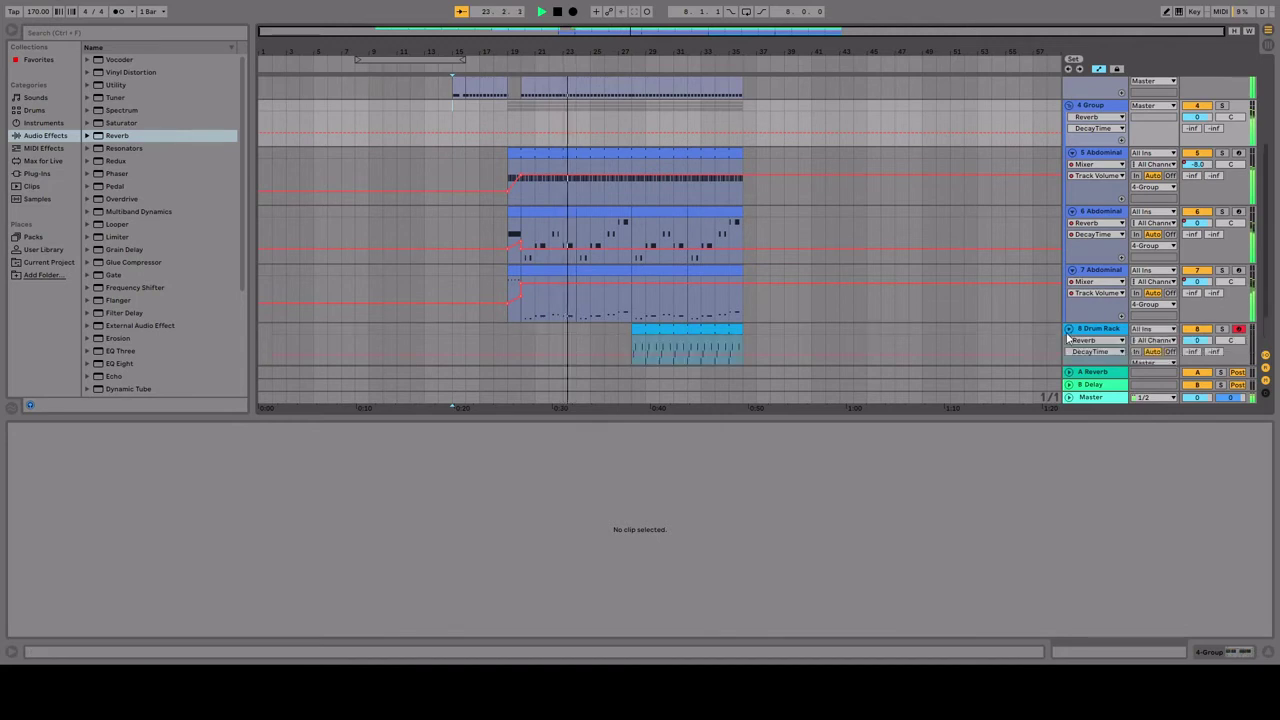
scroll(870, 275, "down", 1)
left_click(697, 307)
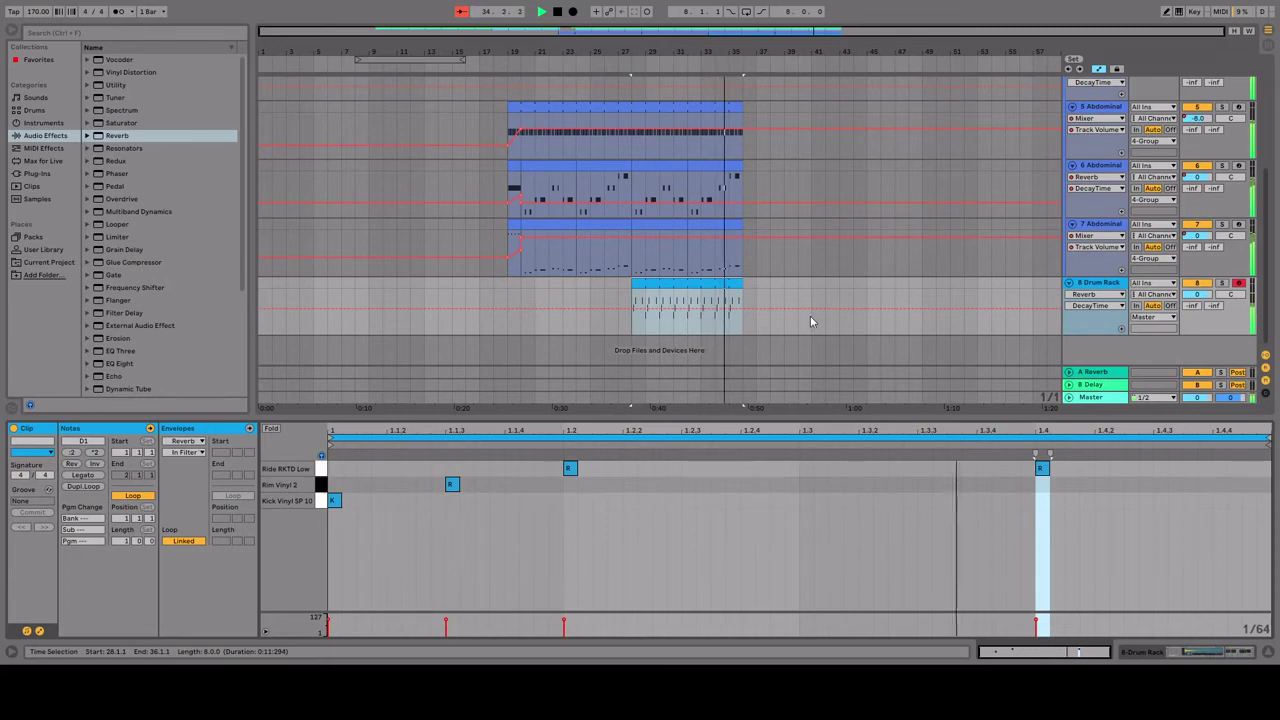
scroll(815, 305, "up", 5)
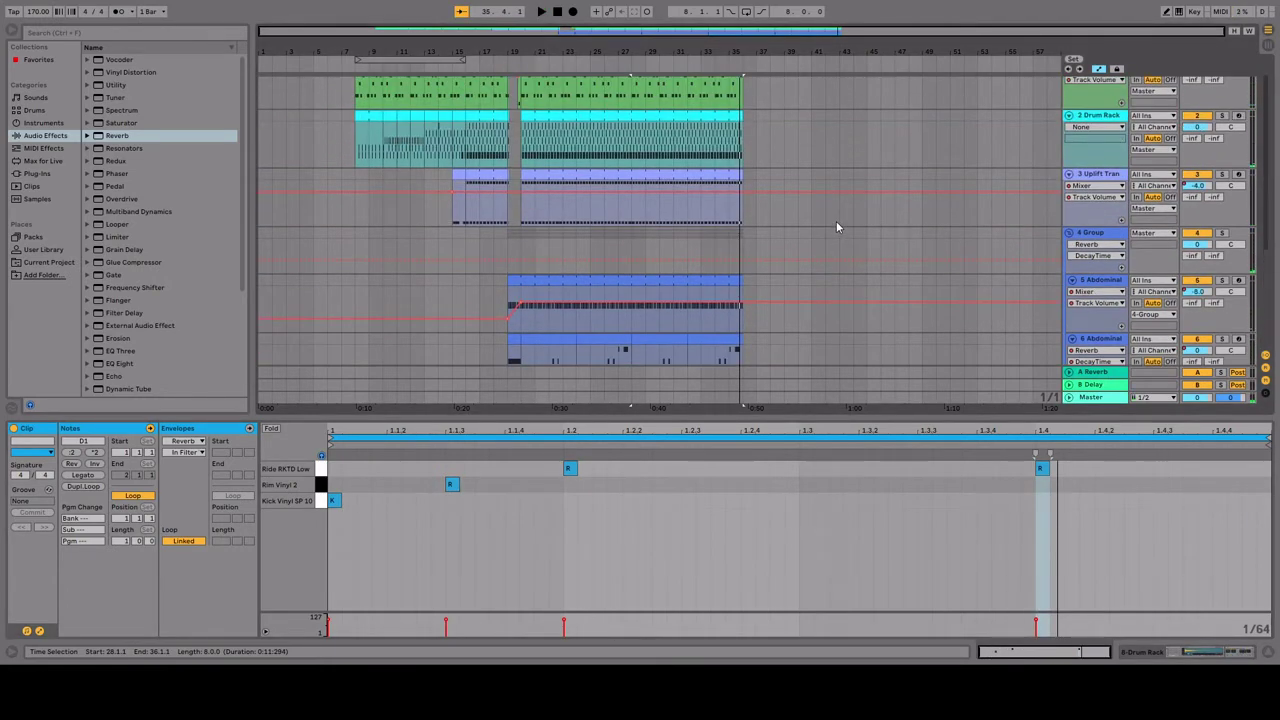
scroll(850, 245, "down", 3)
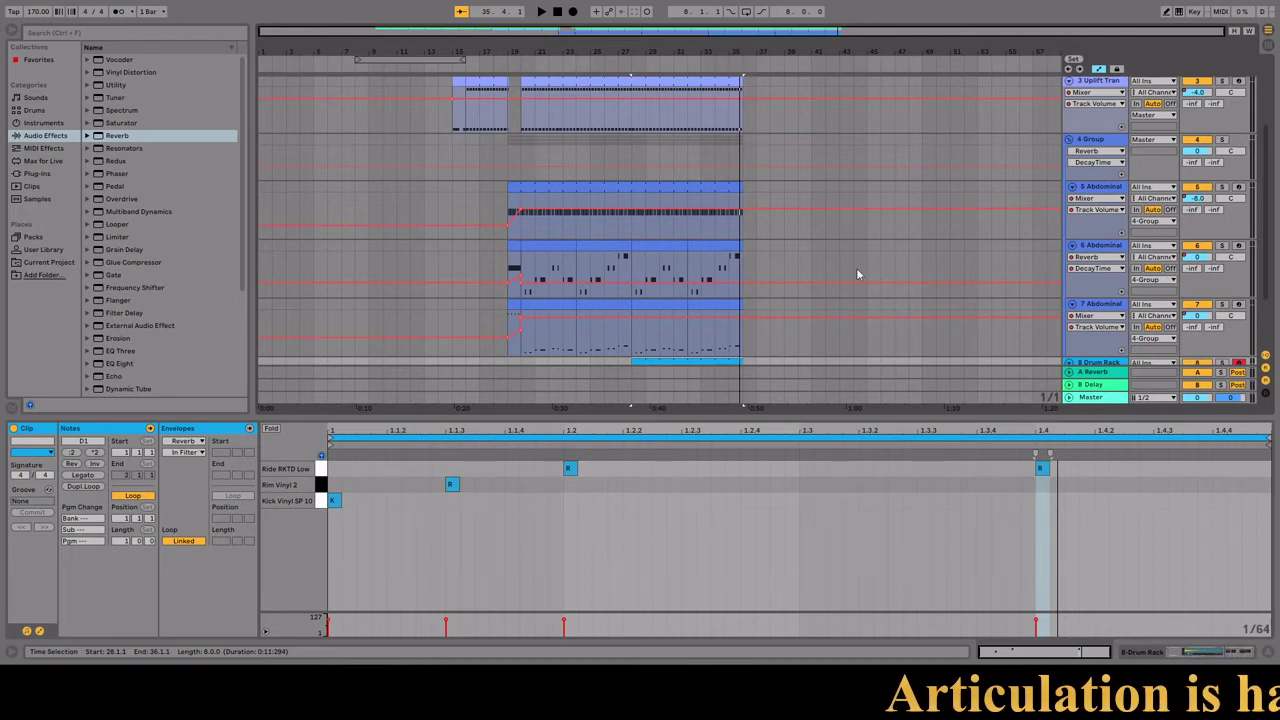
scroll(421, 151, "up", 2)
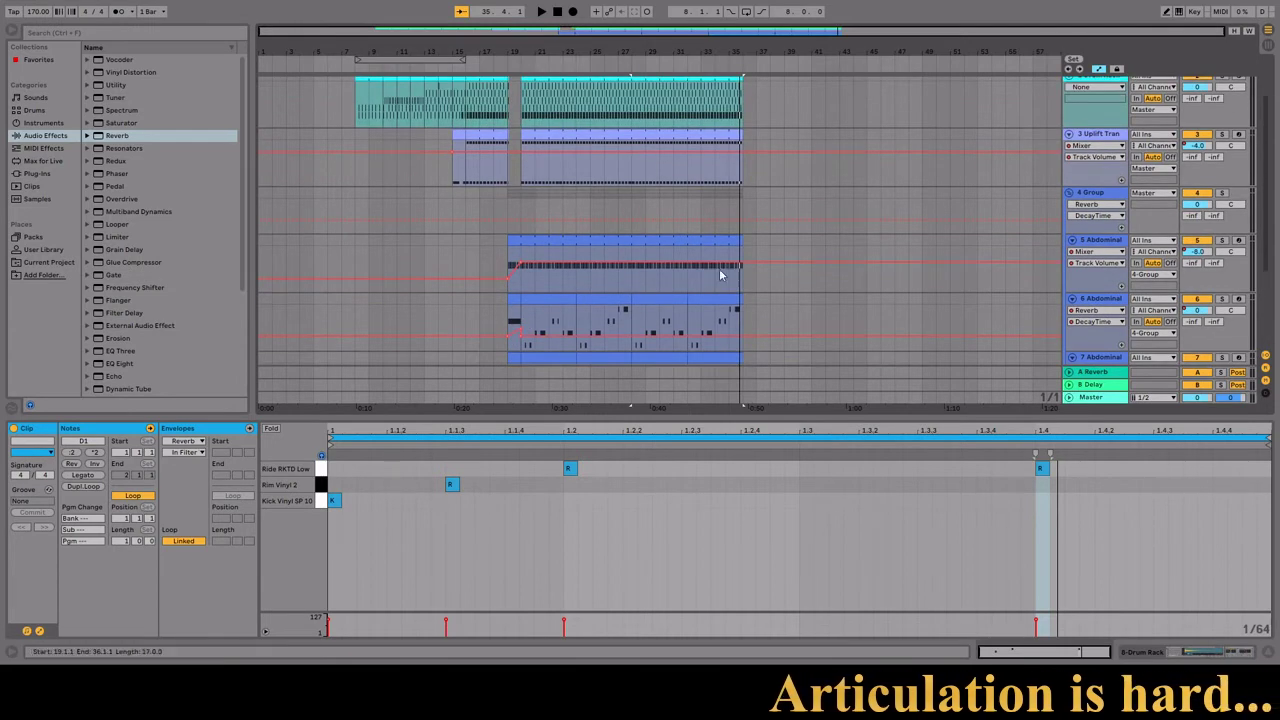
scroll(638, 238, "down", 2)
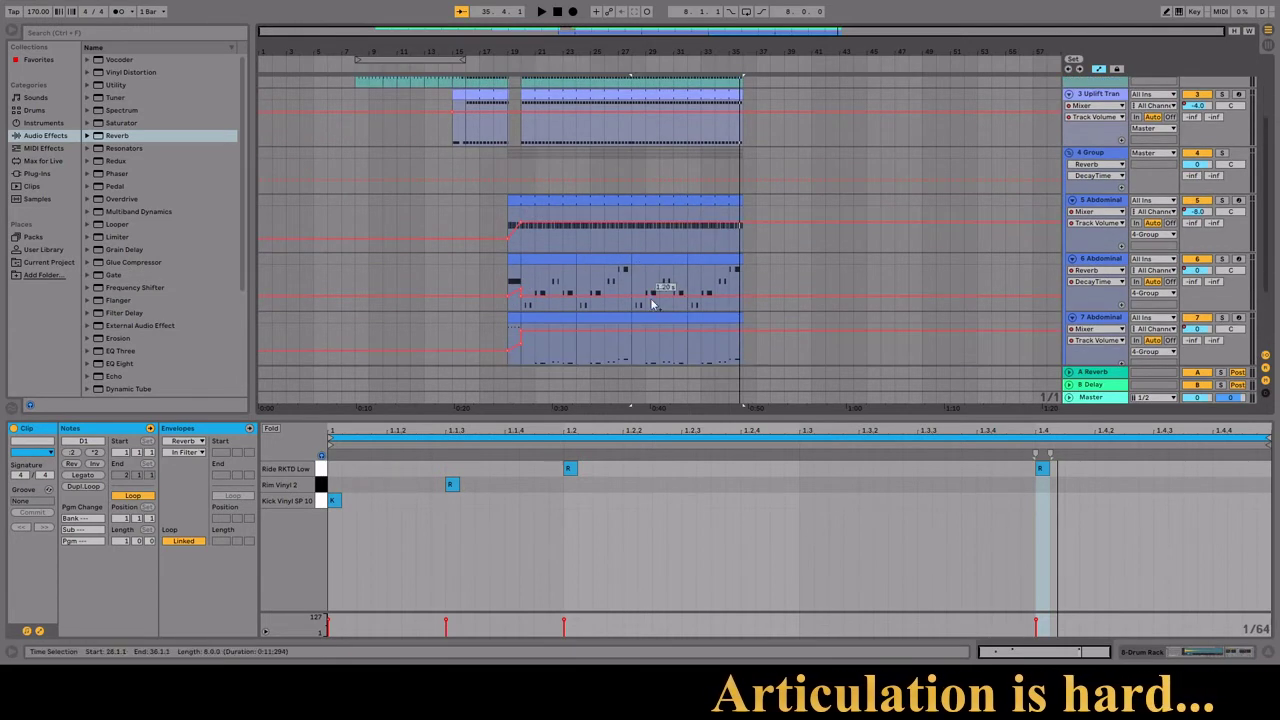
scroll(652, 303, "down", 4)
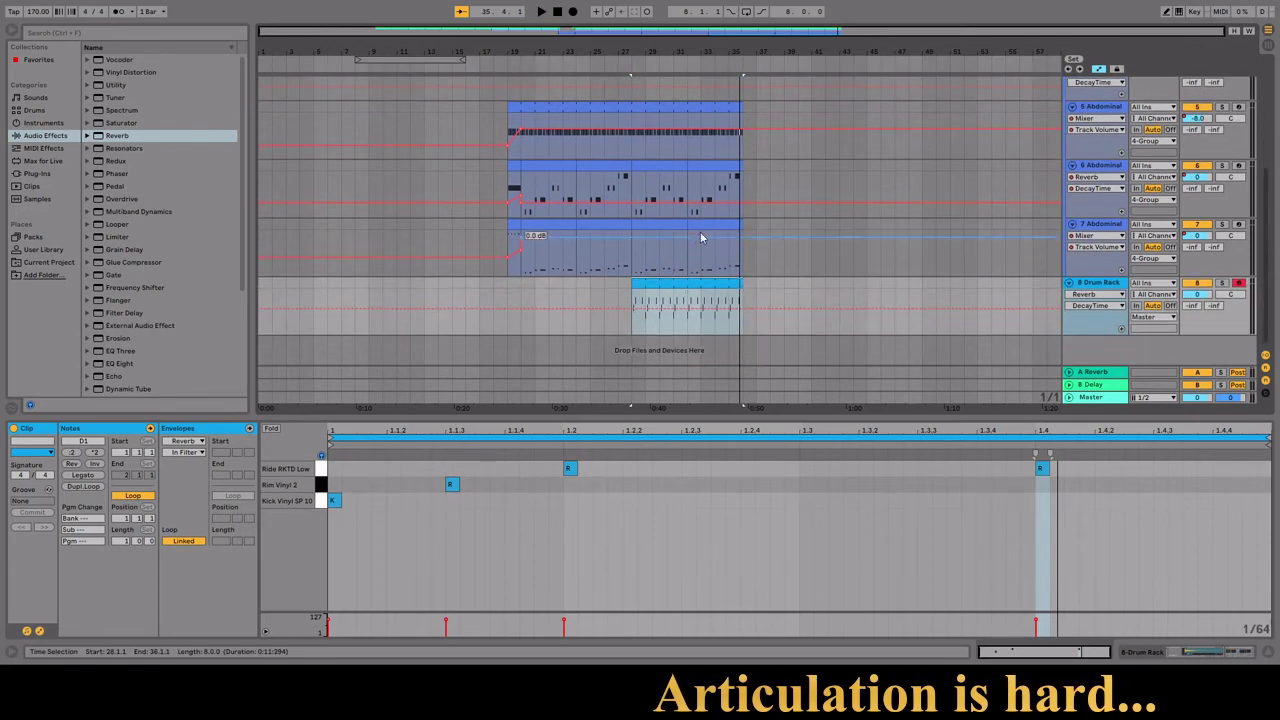
scroll(722, 171, "up", 2)
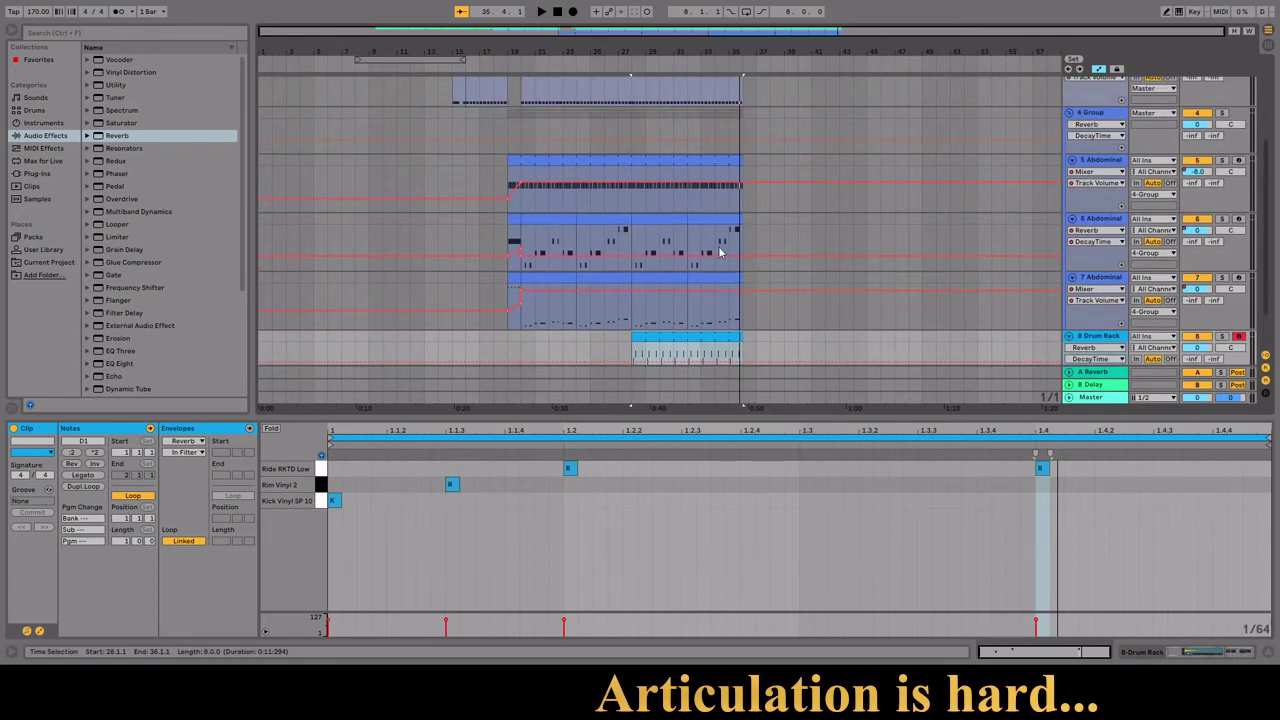
Add a one-bar clip at bar 36 of the second Abdominal Bass track with F4 and one-beat D4 notes, and edit its pitch bend envelope.
left_click(761, 207)
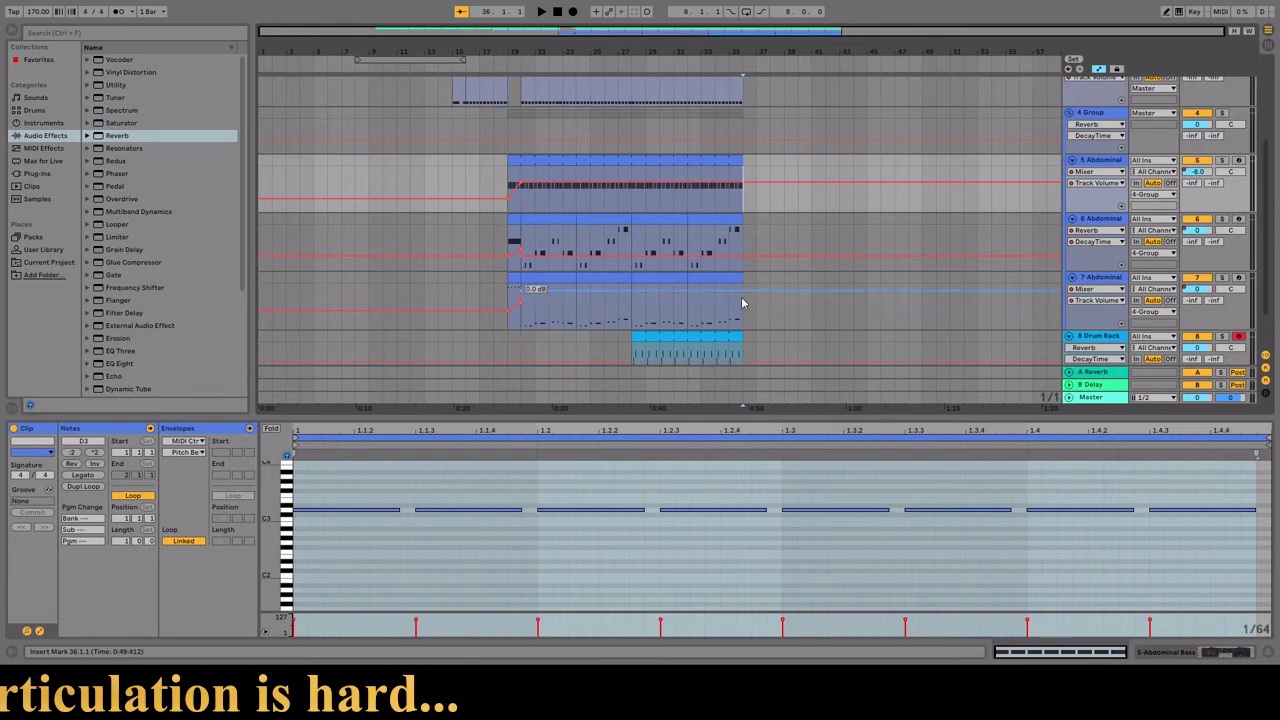
scroll(740, 306, "down", 2)
left_click(729, 260)
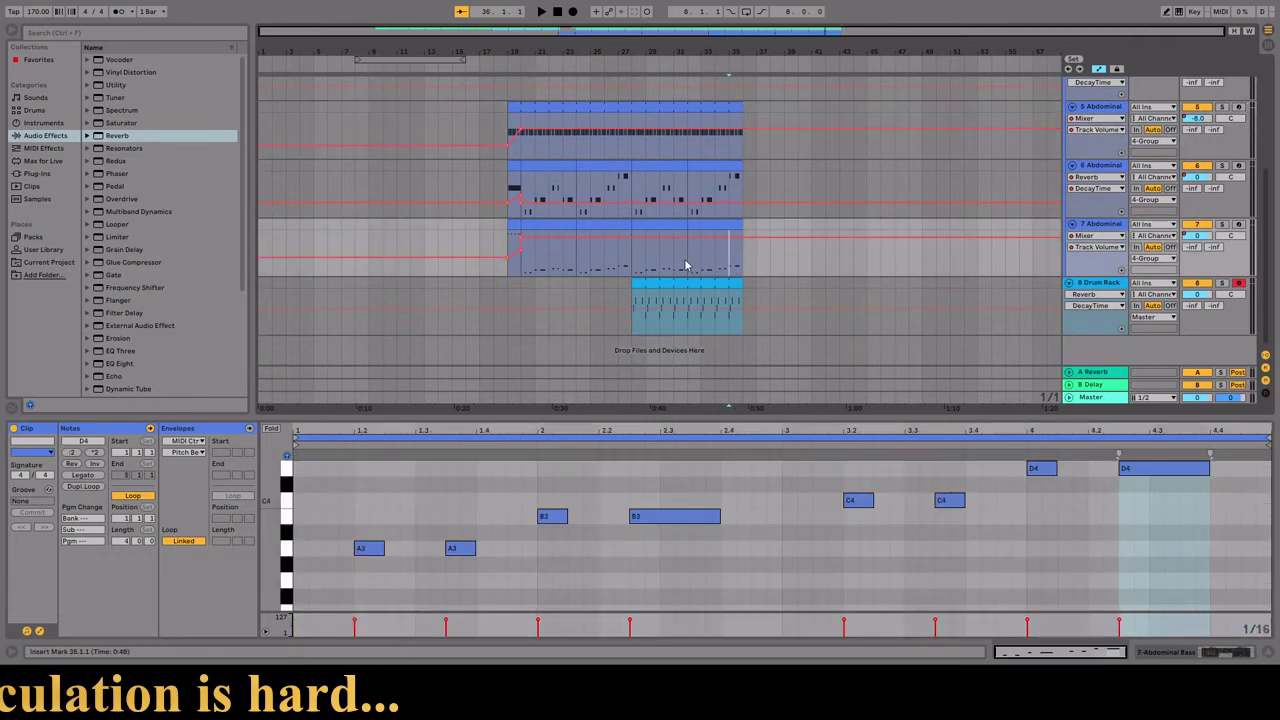
left_click(751, 291)
key("ctrl+shift+m")
left_click(39, 631)
left_click(205, 475)
left_click(470, 509)
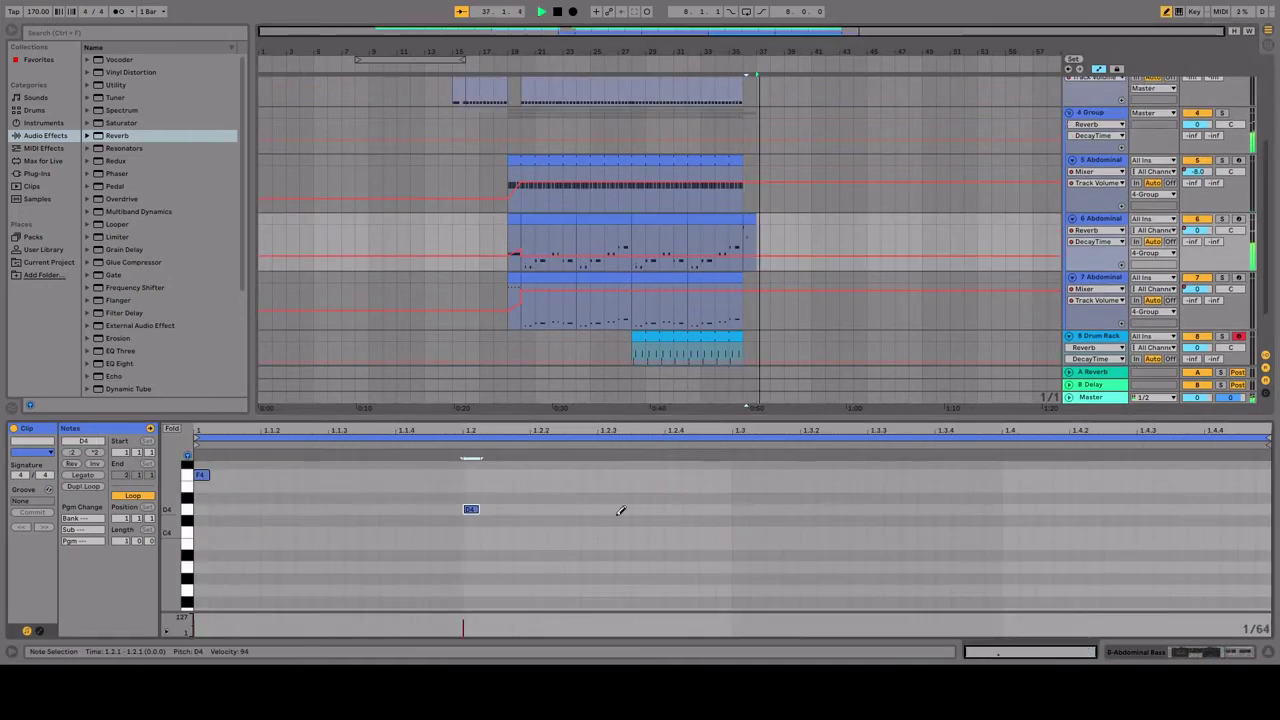
left_click_drag(480, 509, 592, 511)
left_click(39, 631)
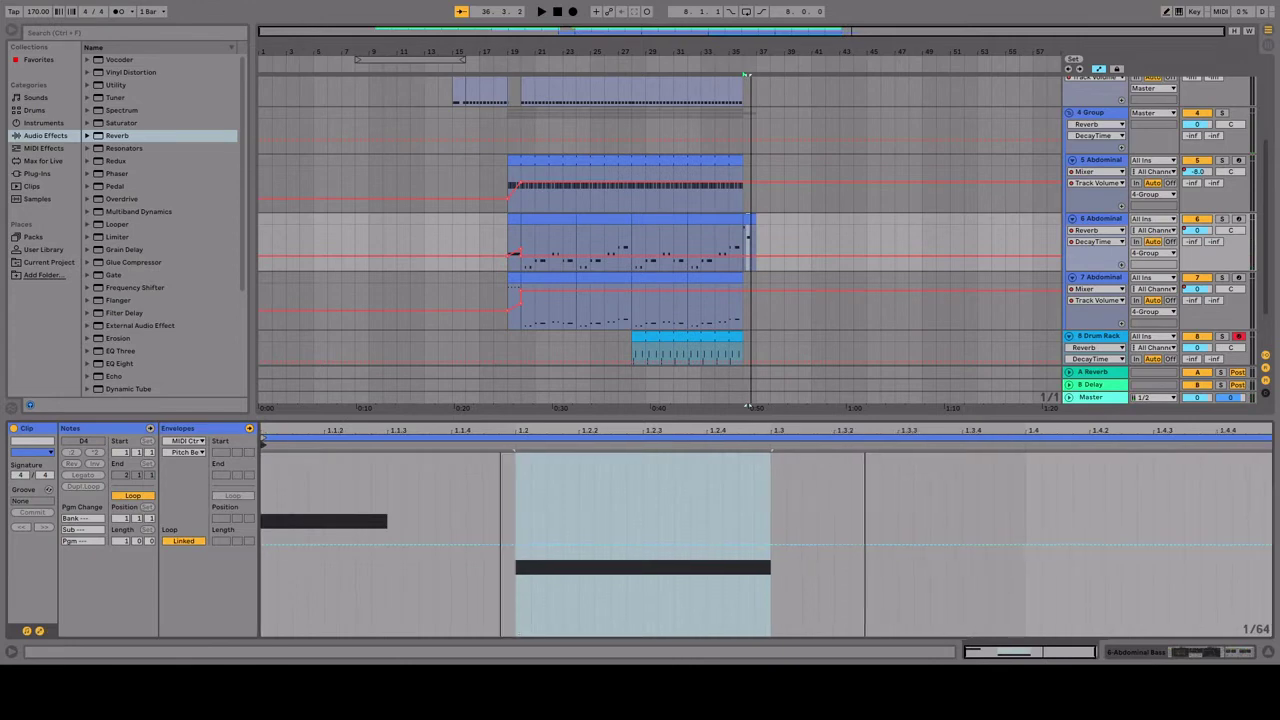
left_click_drag(455, 552, 298, 598)
Add a one-bar clip at bar 37 of the second Abdominal Bass track and draw C4 and A3 notes in it.
key("Down")
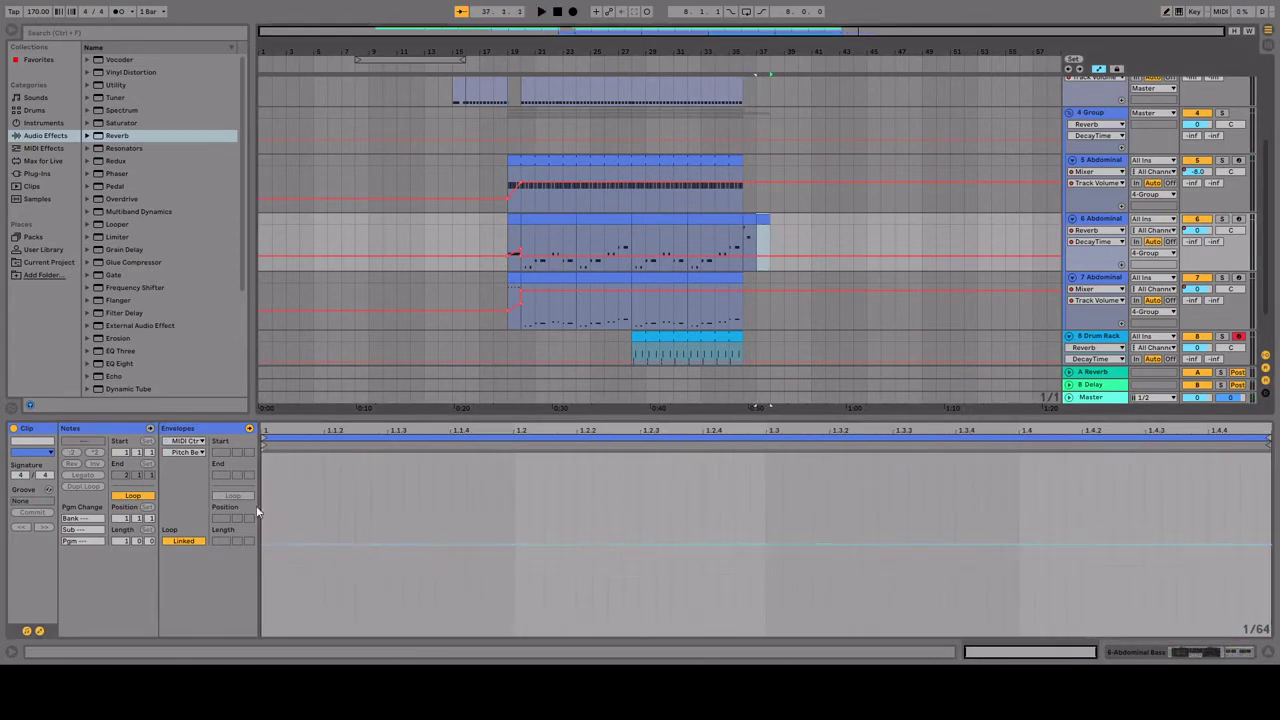
key("space")
key("Up")
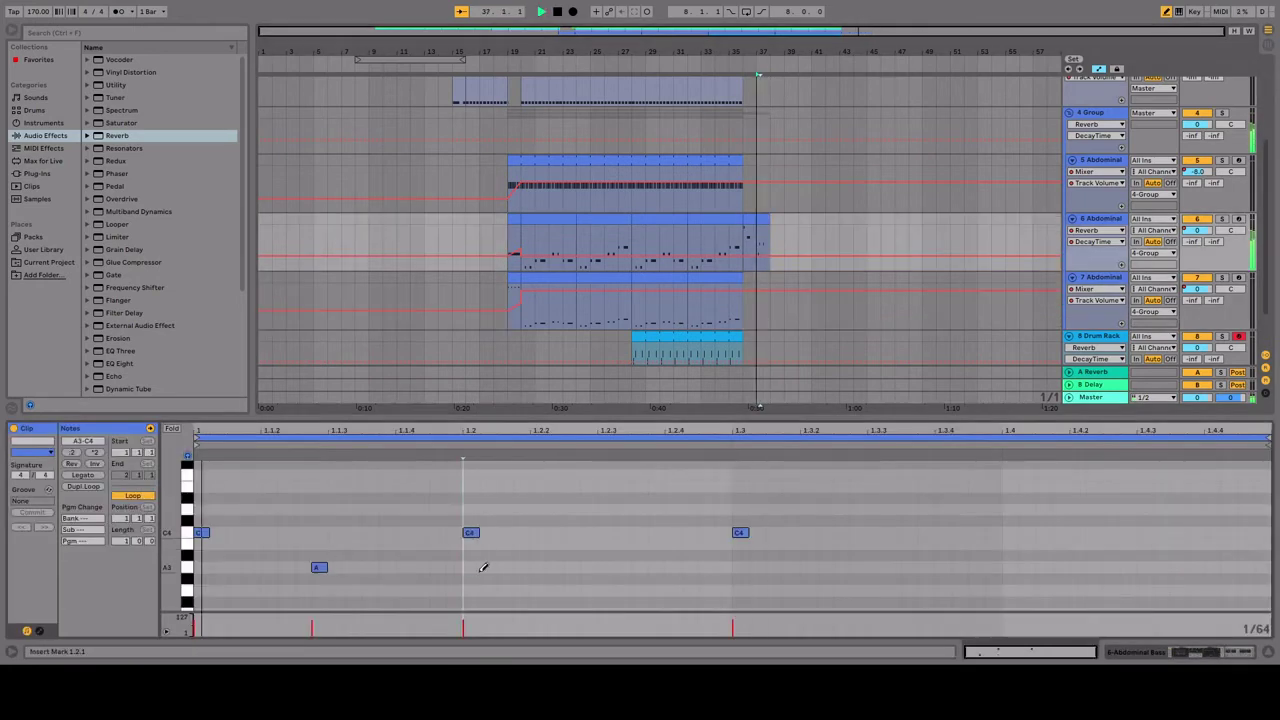
left_click(762, 219)
left_click(762, 219)
left_click(336, 531)
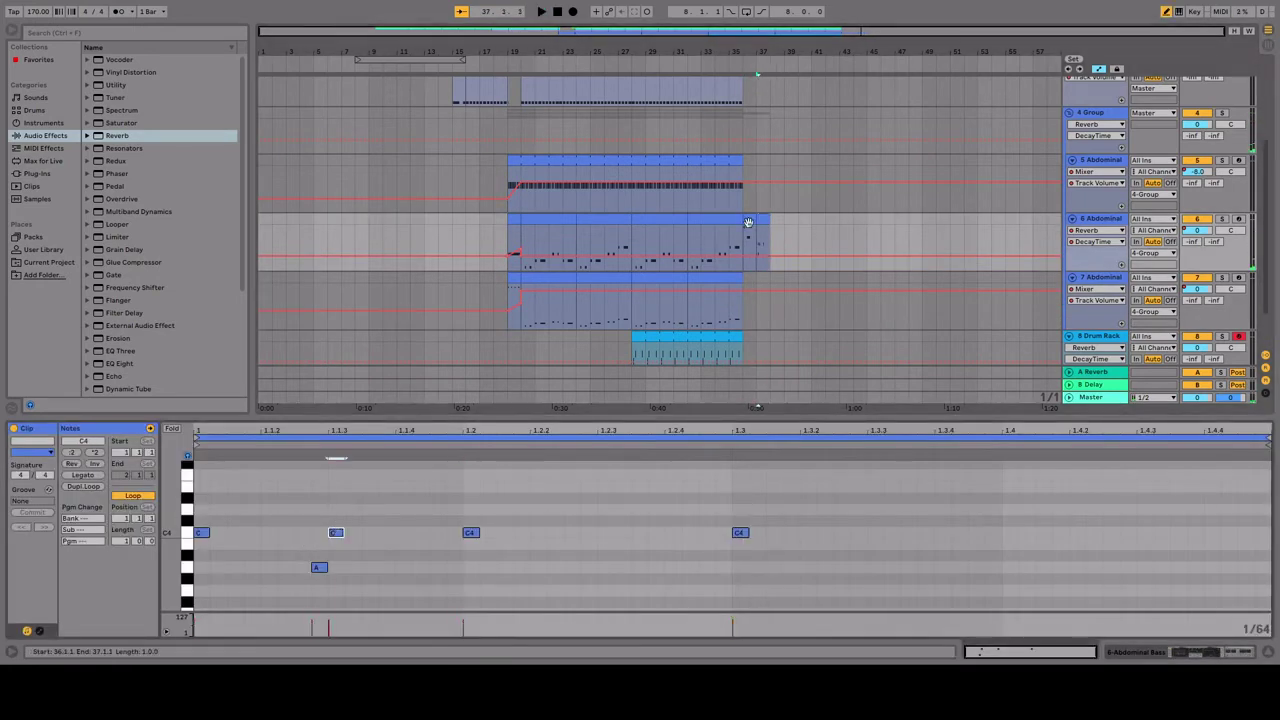
Play back from bar 36 and adjust the pitch bend envelope of the second Abdominal Bass track's bar 36 clip.
left_click(150, 428)
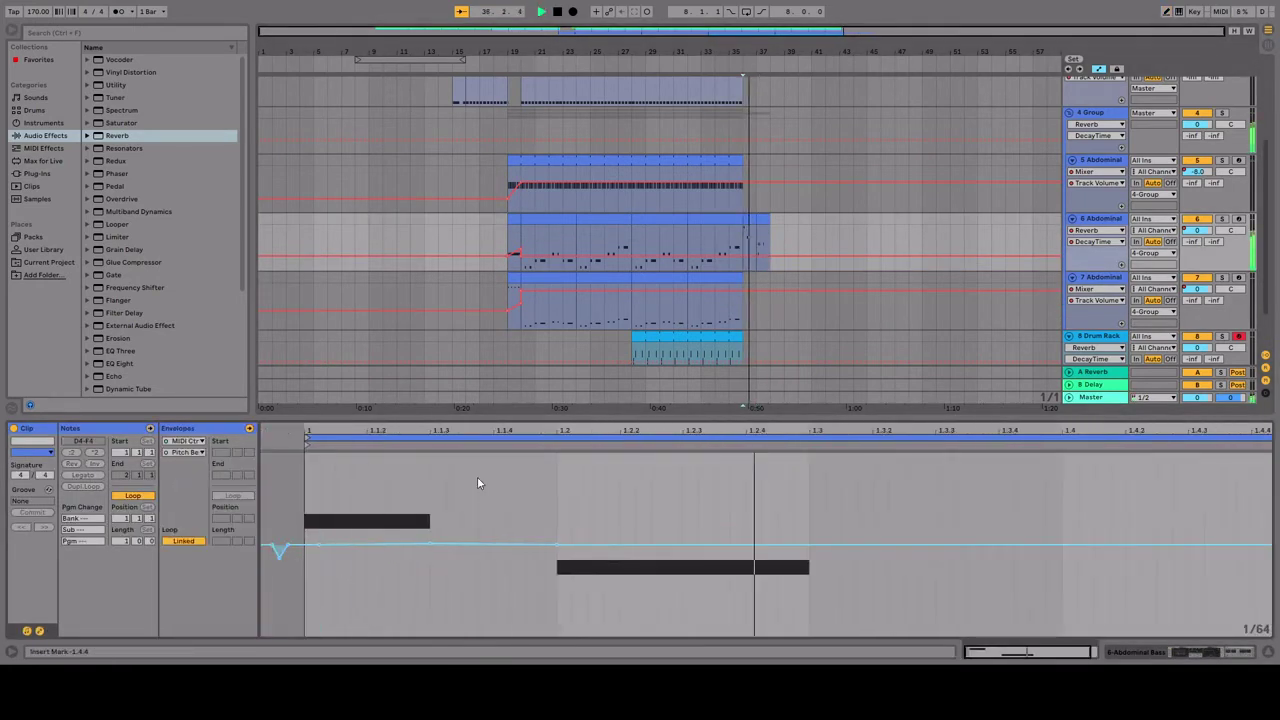
left_click_drag(320, 566, 520, 569)
left_click(681, 312)
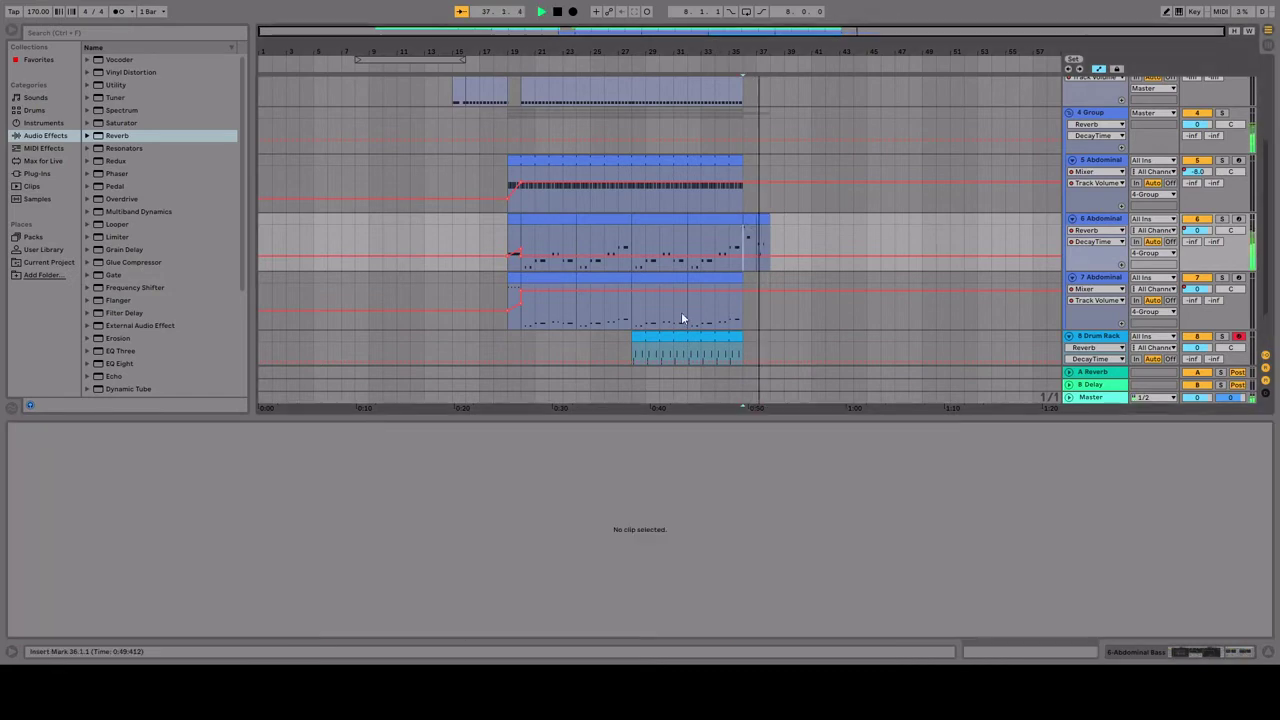
left_click(762, 240)
left_click_drag(444, 494, 878, 568)
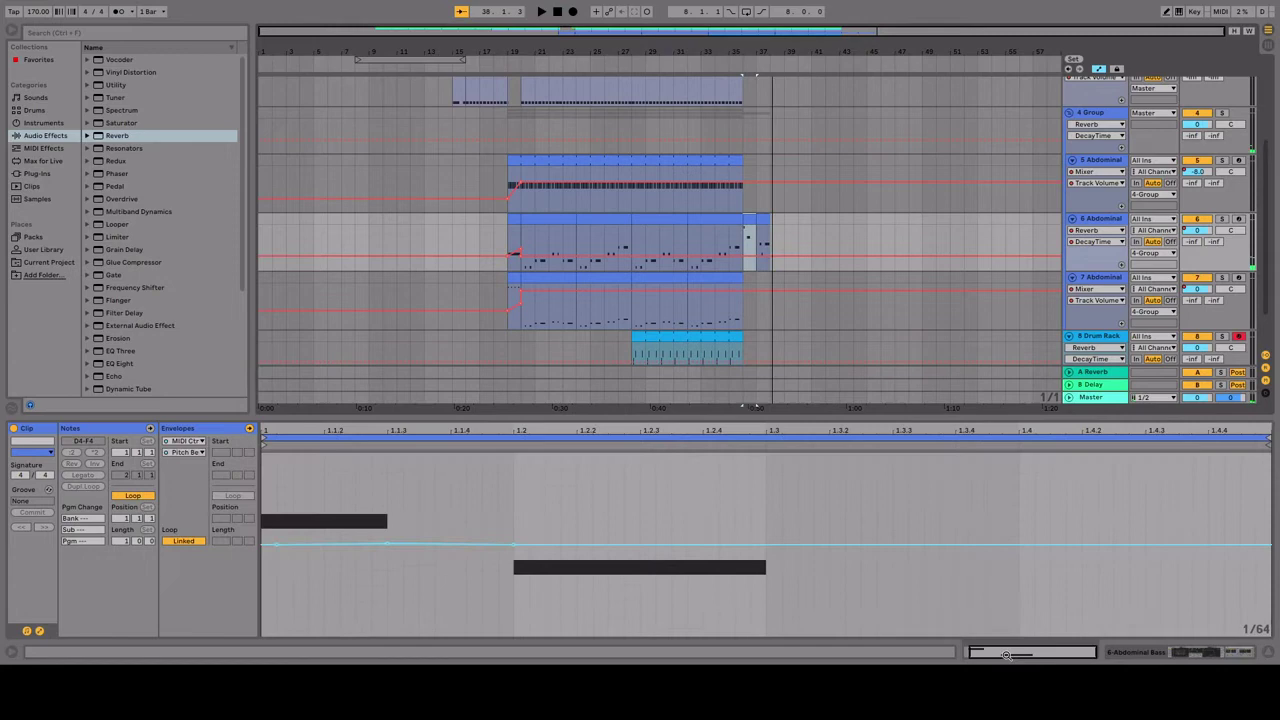
left_click_drag(292, 548, 292, 605)
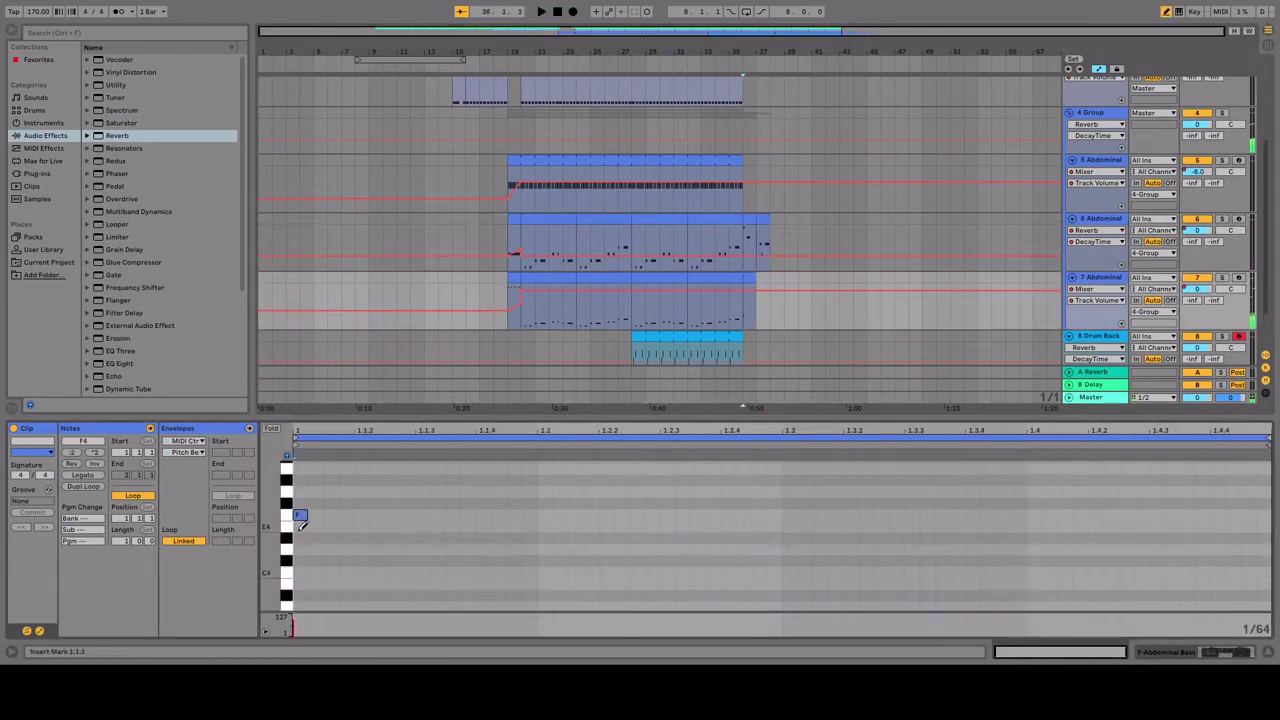
Fill the third Abdominal Bass track's one-bar clip at bar 36 with a one-beat F4 note on beat 2.
double_click(299, 549)
left_click(38, 632)
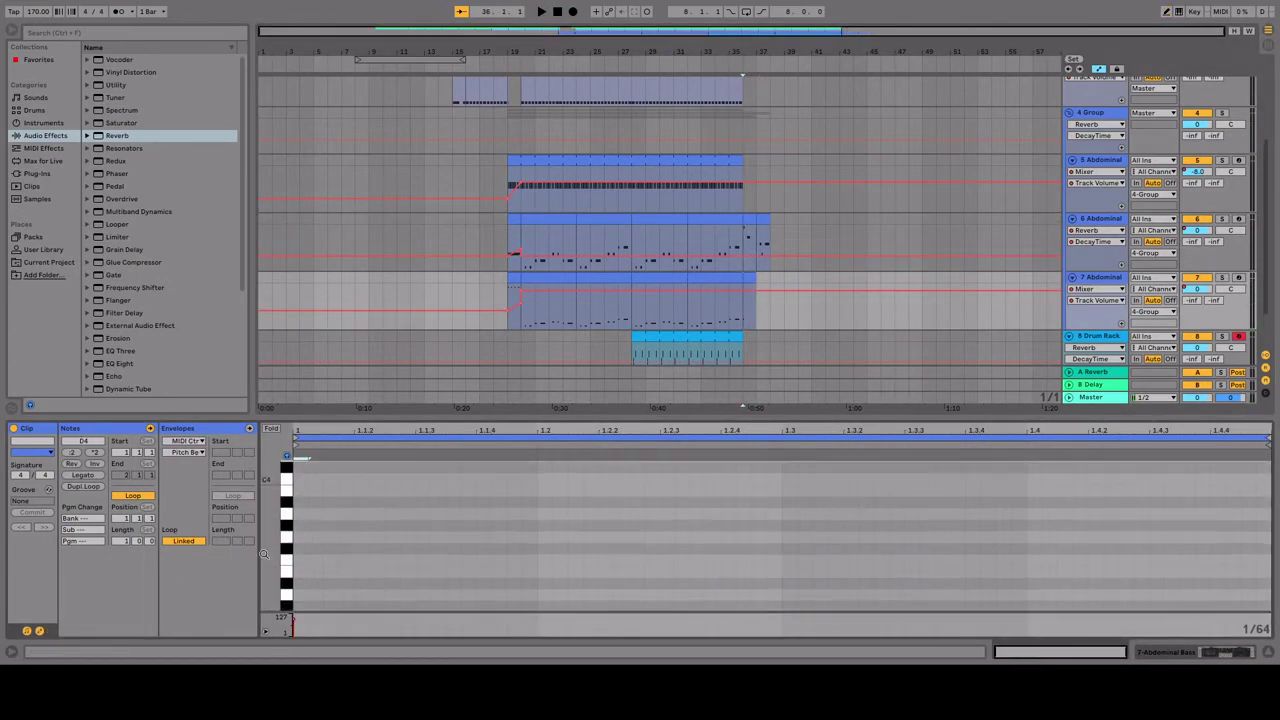
left_click(39, 631)
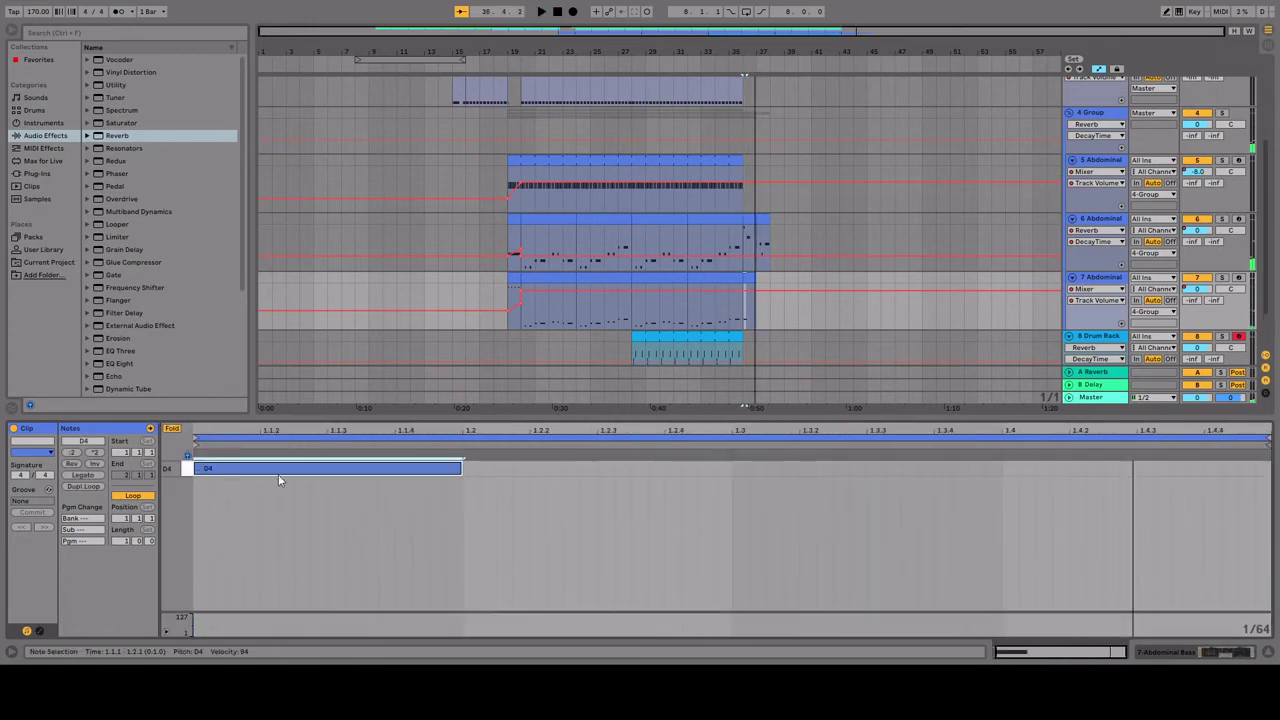
left_click_drag(758, 488, 493, 490)
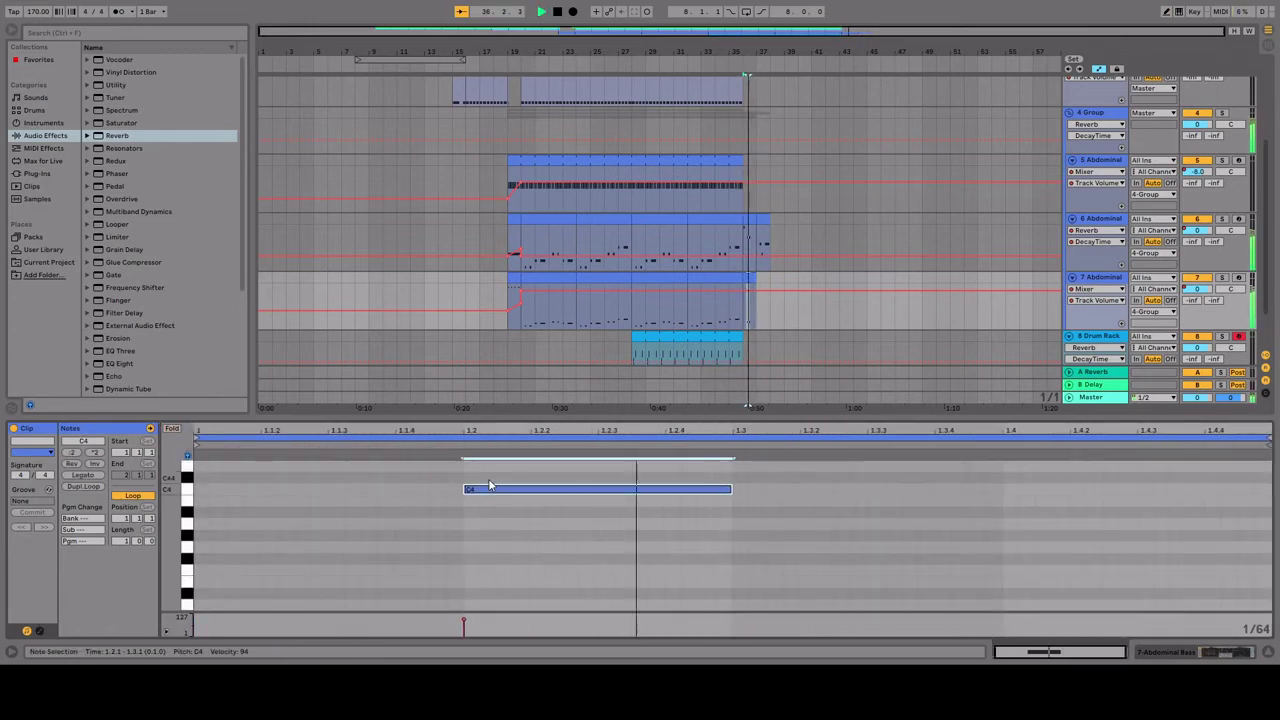
key("Delete")
double_click(201, 498)
key("space")
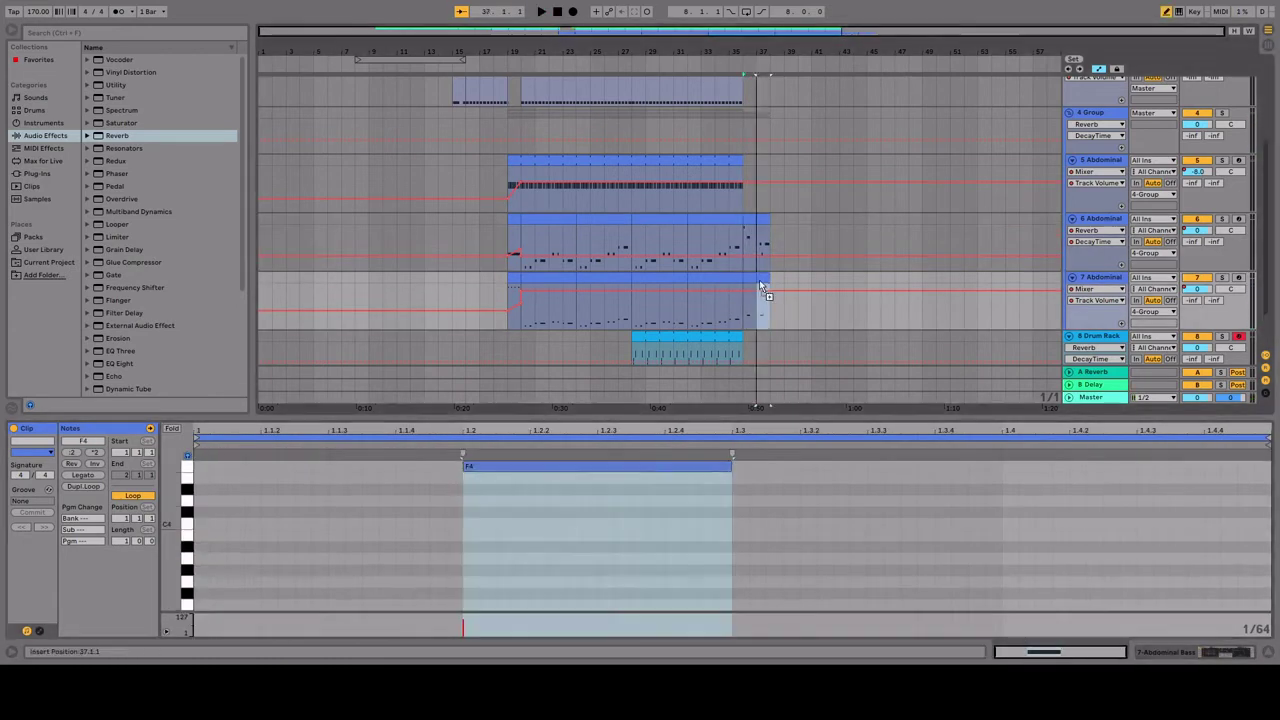
Draw two short E4 notes and one long E4 note in the third Abdominal Bass track's bar 37 clip.
left_click(471, 477)
left_click(606, 477)
left_click_drag(868, 477, 1254, 477)
left_click_drag(612, 478, 715, 478)
left_click_drag(479, 478, 580, 478)
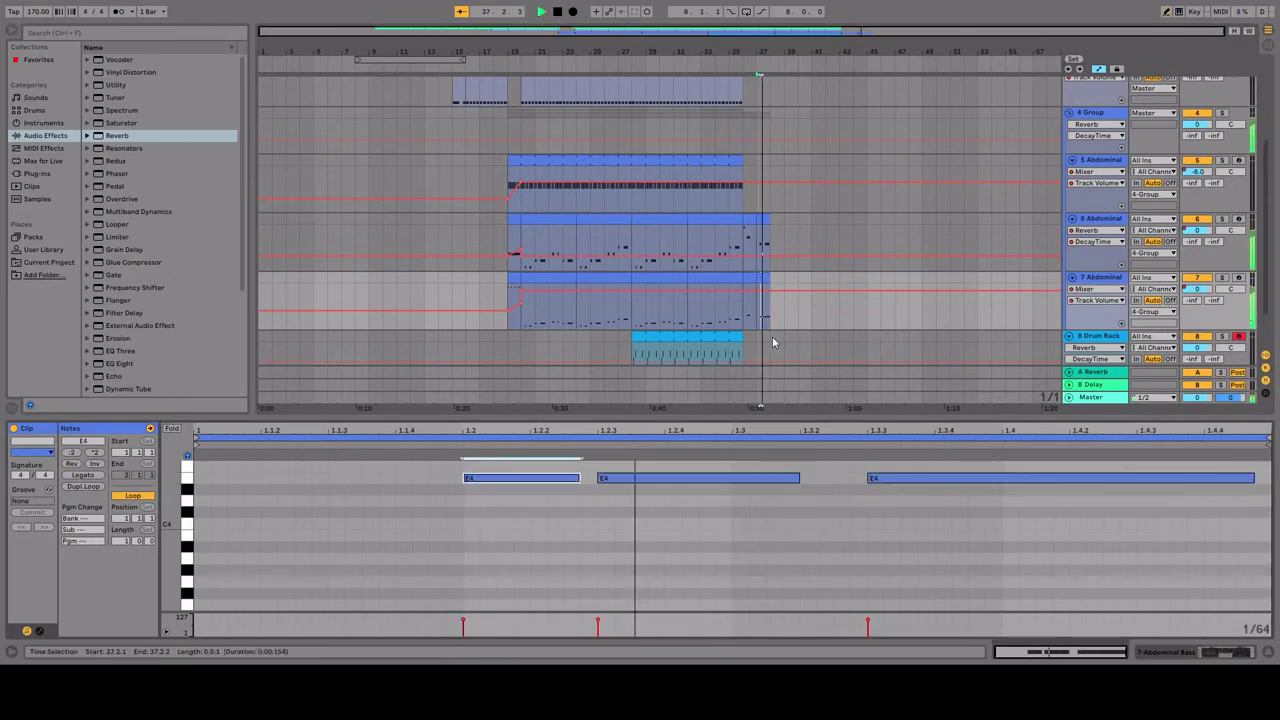
left_click(876, 478)
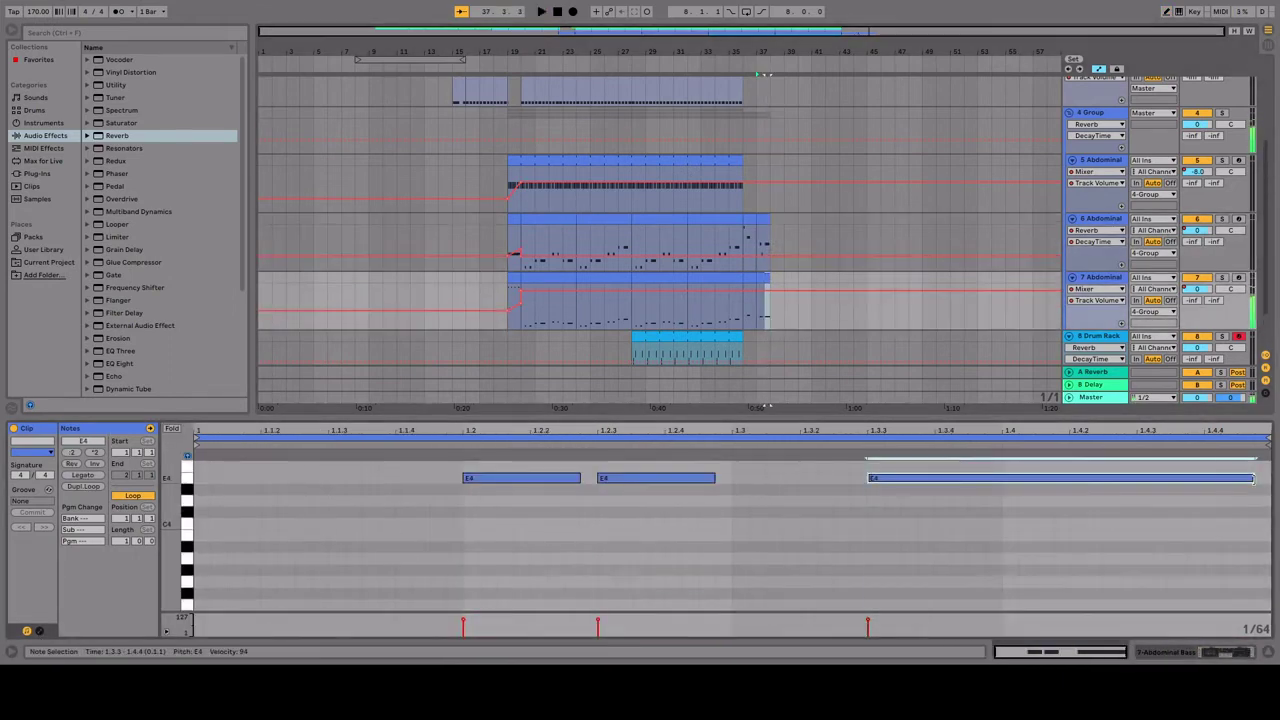
left_click_drag(1252, 478, 1202, 478)
Draw a descending phrase of A4, G4 and F4 notes in the second Abdominal Bass track's bar 39 clip.
key("space")
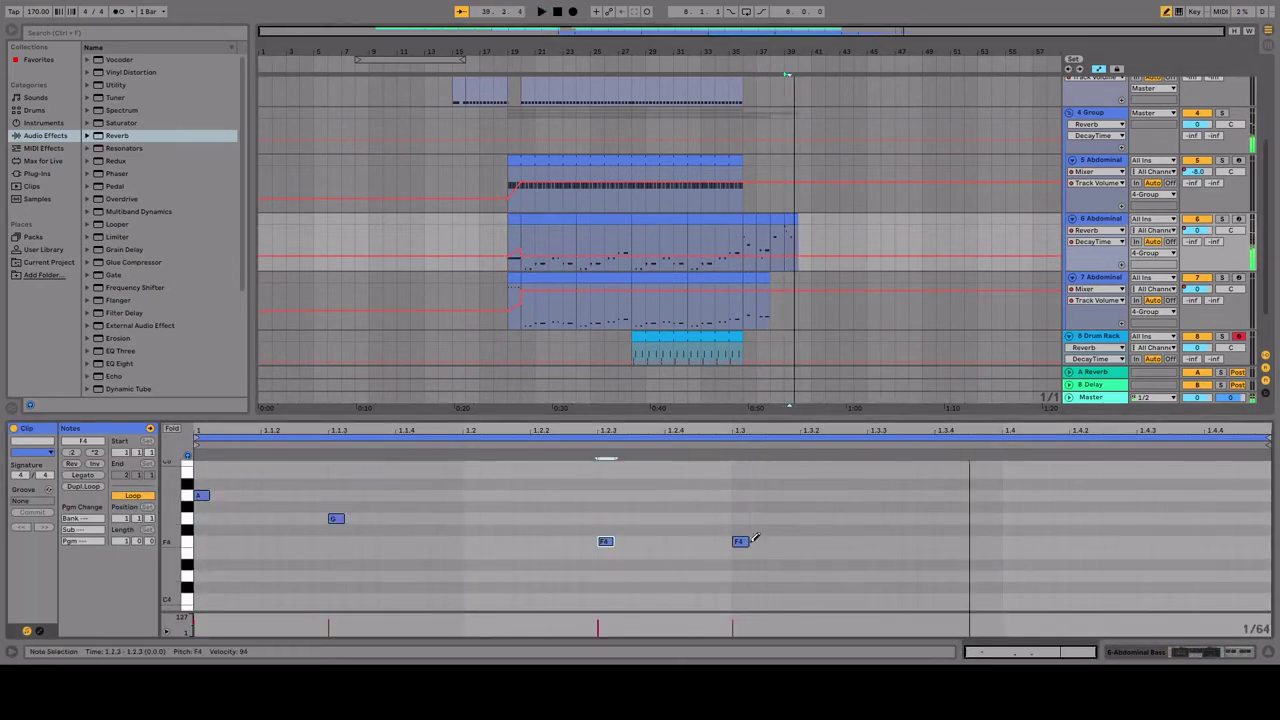
left_click(742, 541)
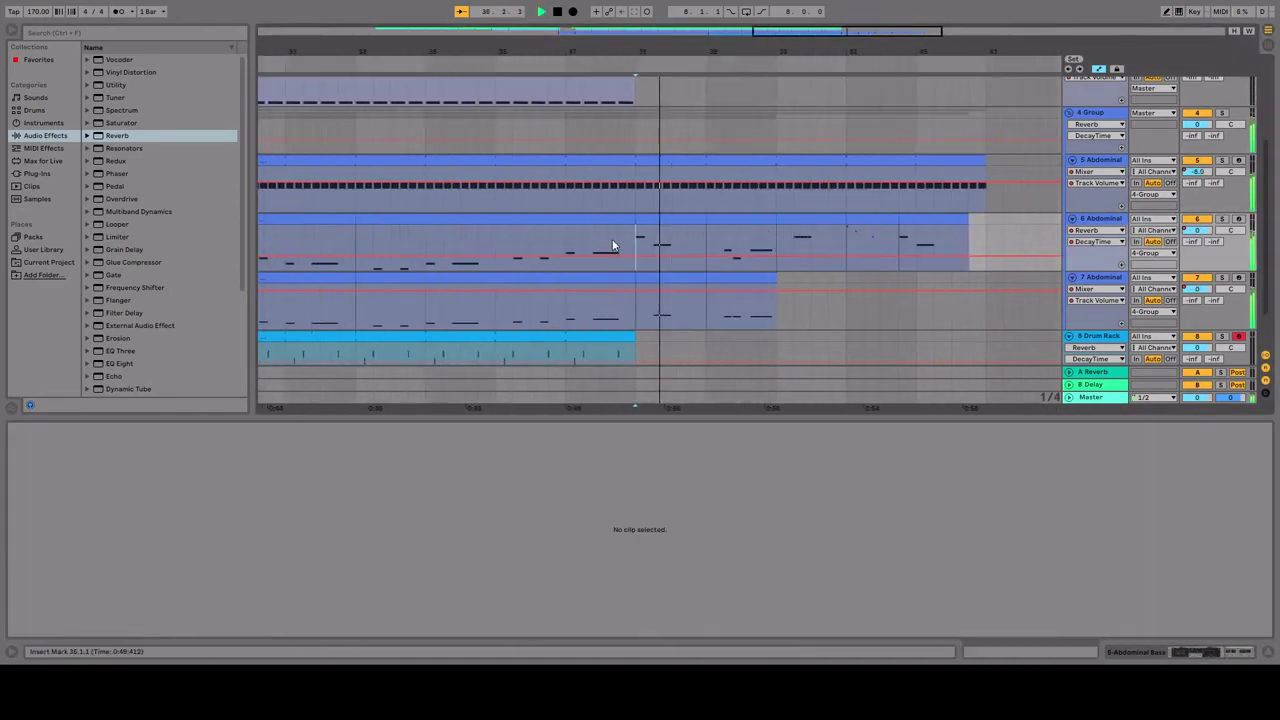
Draw a D4 note in bar 38 of the third Abdominal Bass track and copy its bar 37 clip to bar 39 with the long note lowered.
left_click(613, 245)
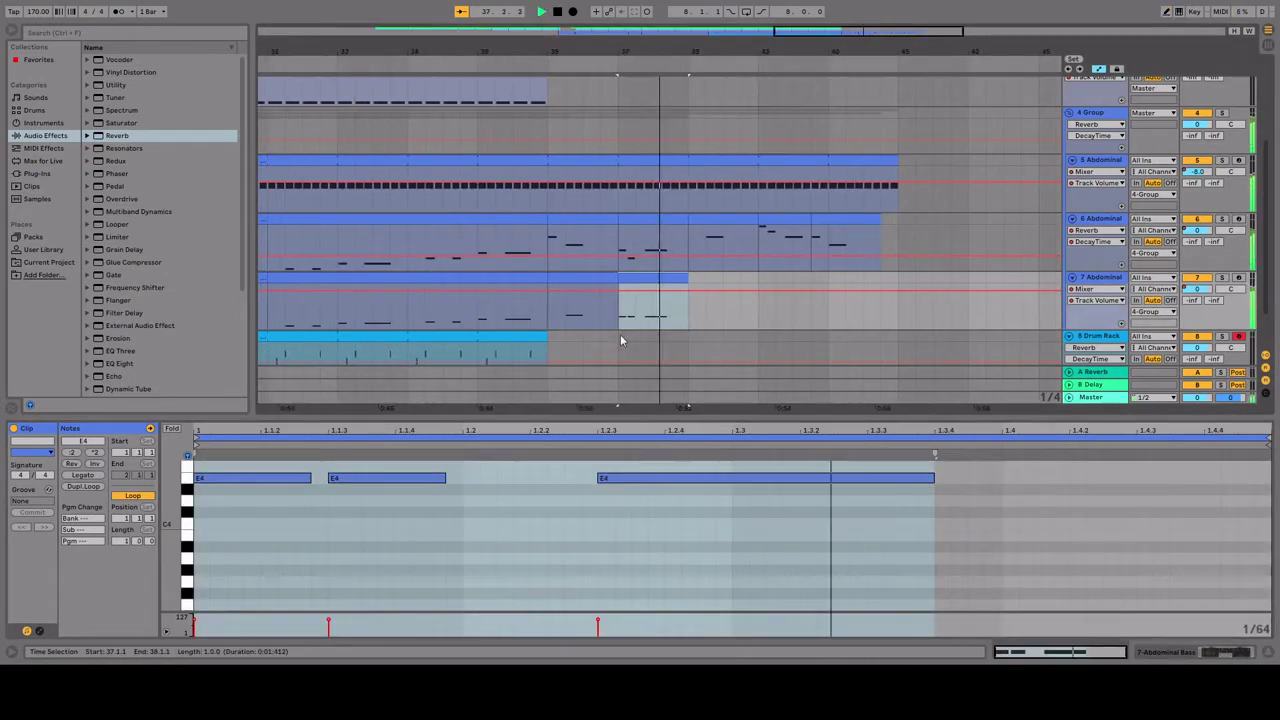
left_click(661, 282)
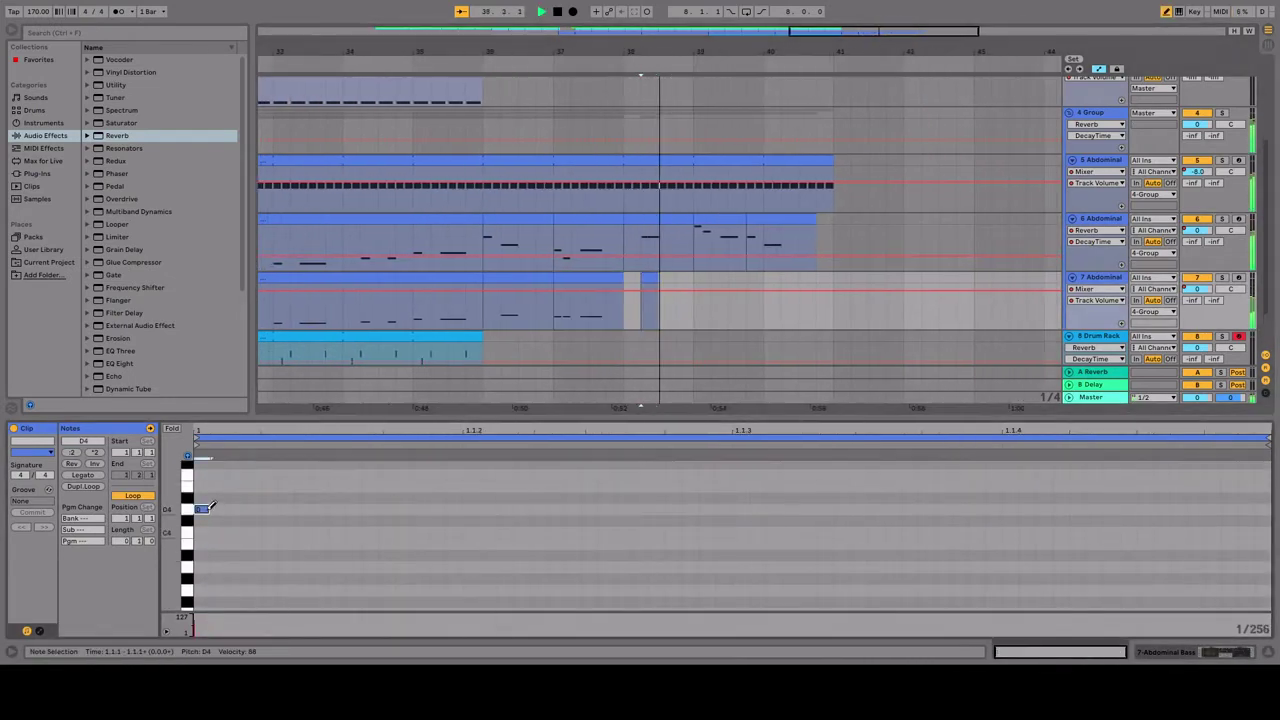
left_click(501, 279)
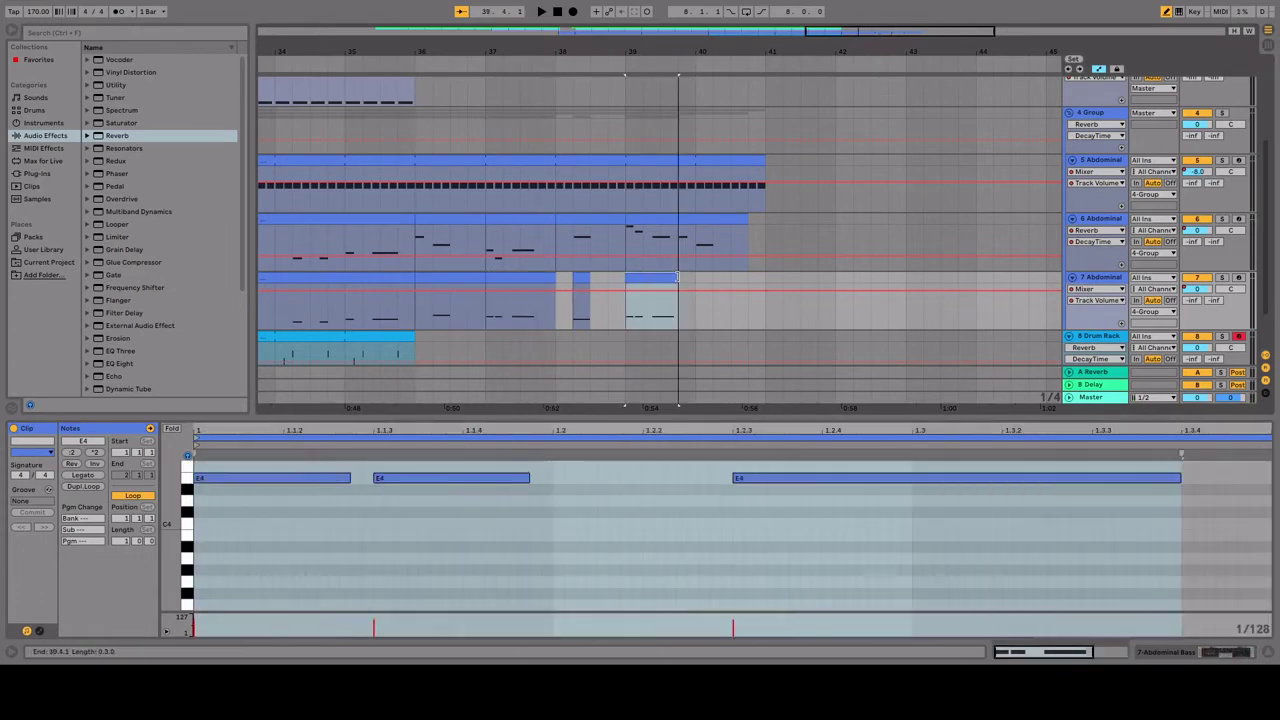
left_click(703, 300)
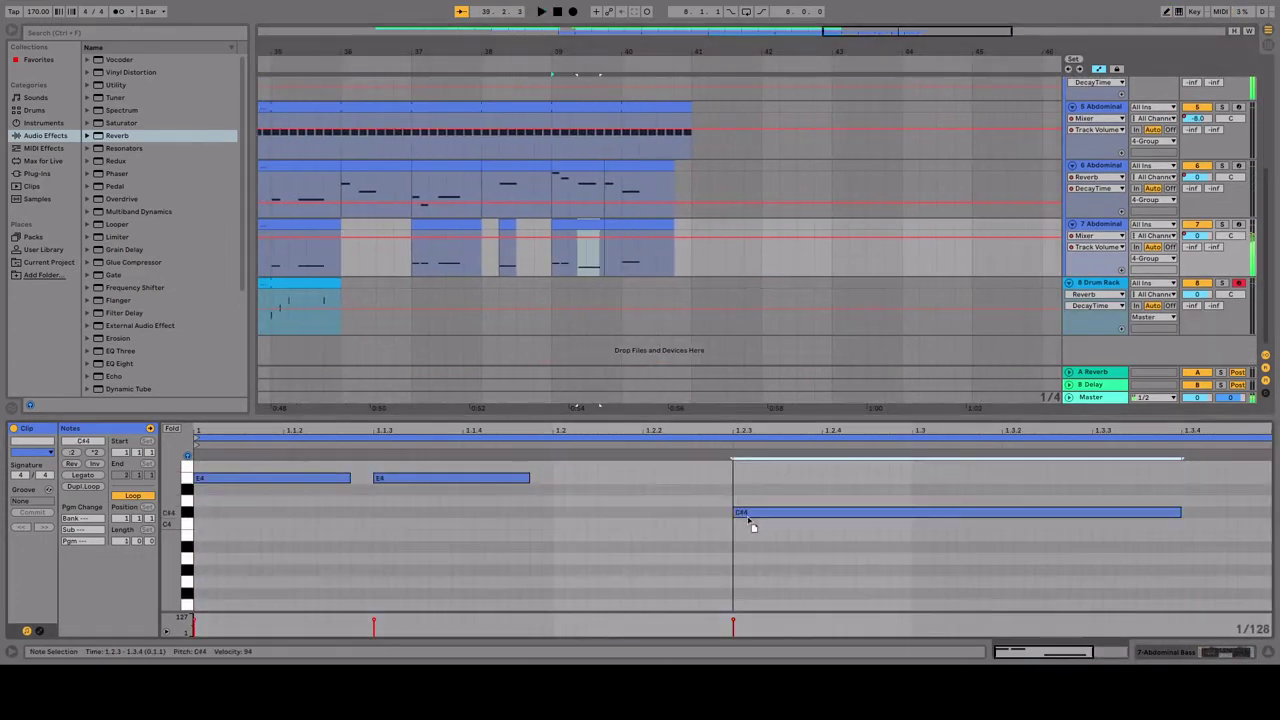
Extend the three Abdominal Bass layers to 41.4 and play back the arrangement.
left_click(367, 183)
scroll(367, 183, "left", 10)
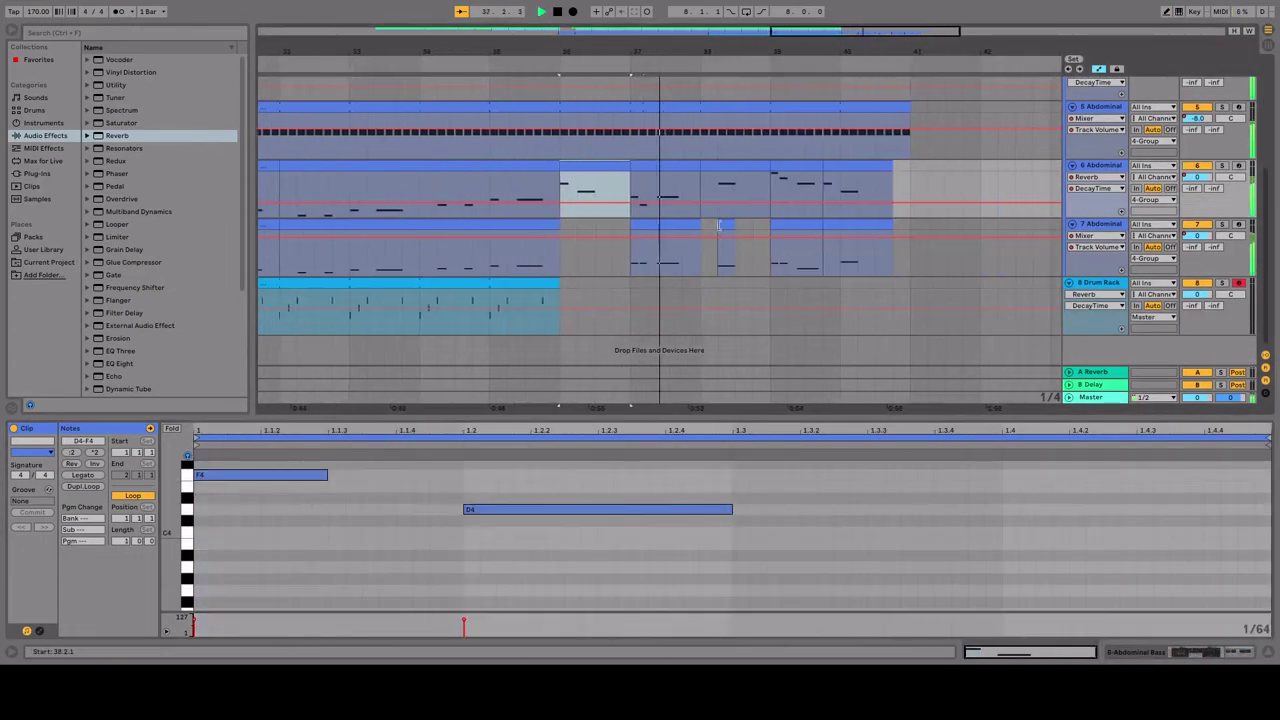
left_click(677, 223)
key("space")
scroll(880, 305, "down", 5)
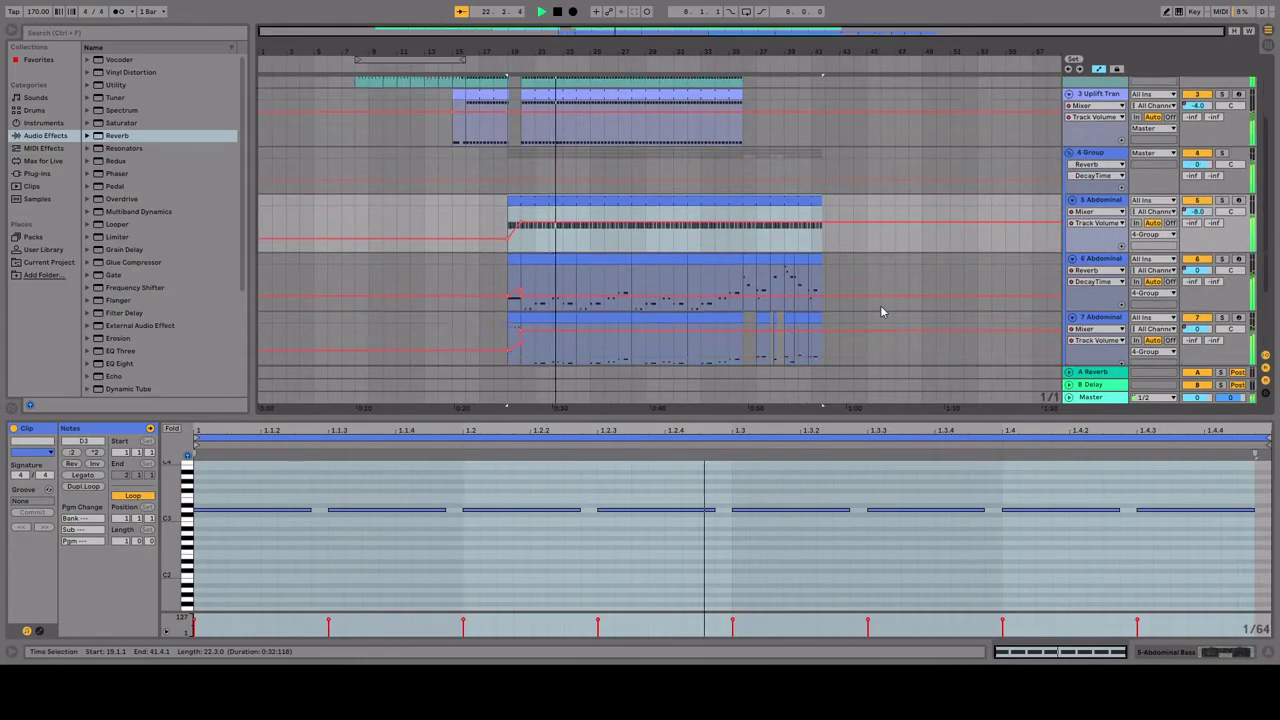
scroll(929, 325, "down", 3)
scroll(788, 322, "up", 5)
scroll(865, 335, "down", 3)
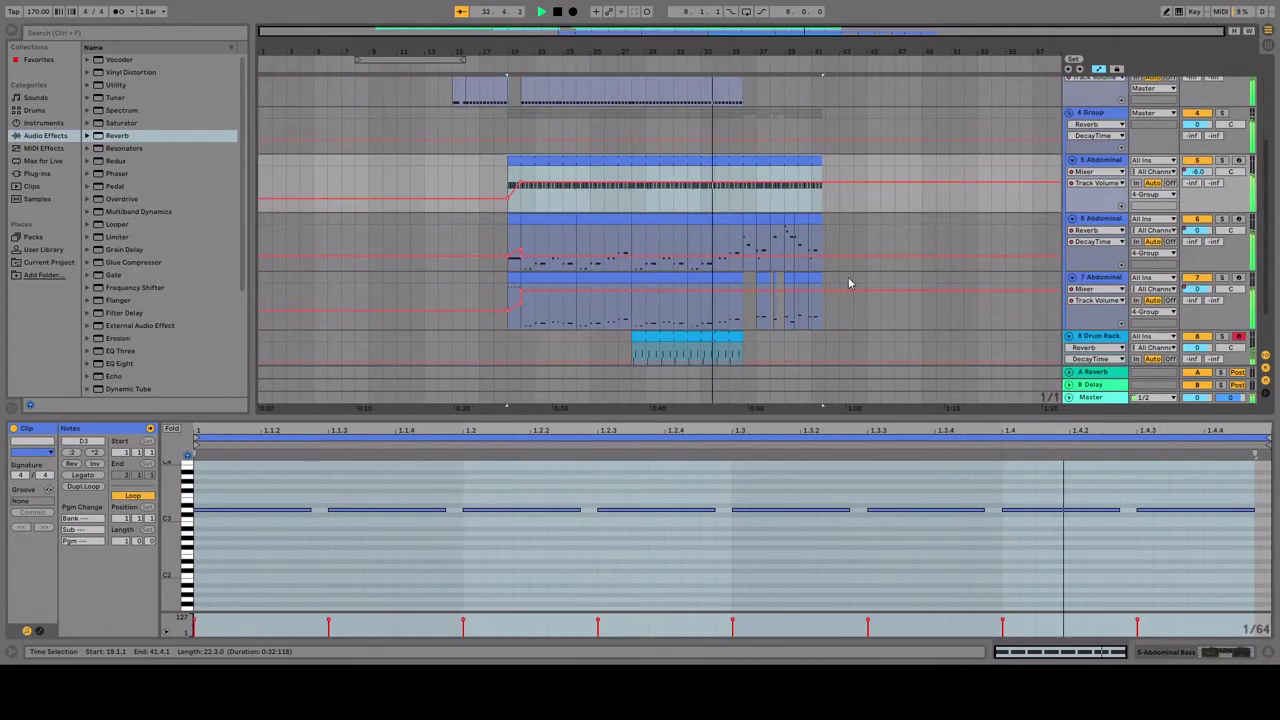
scroll(849, 280, "up", 3)
Shift the second Abdominal Bass track's clips from bar 36 onward one beat earlier to 35.4, with the third track's later clips aligned.
left_click(539, 302)
scroll(539, 302, "down", 2)
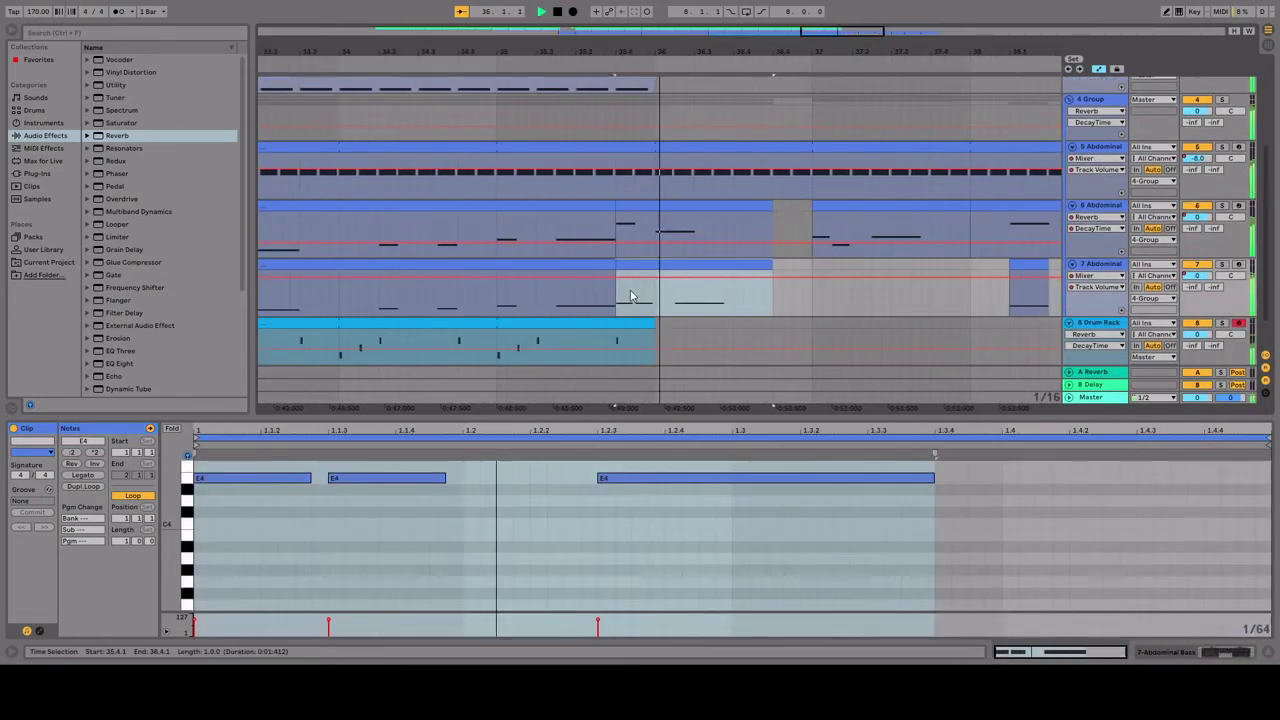
left_click(809, 268)
left_click(811, 289)
scroll(811, 289, "down", 2)
left_click(785, 228)
left_click(913, 229)
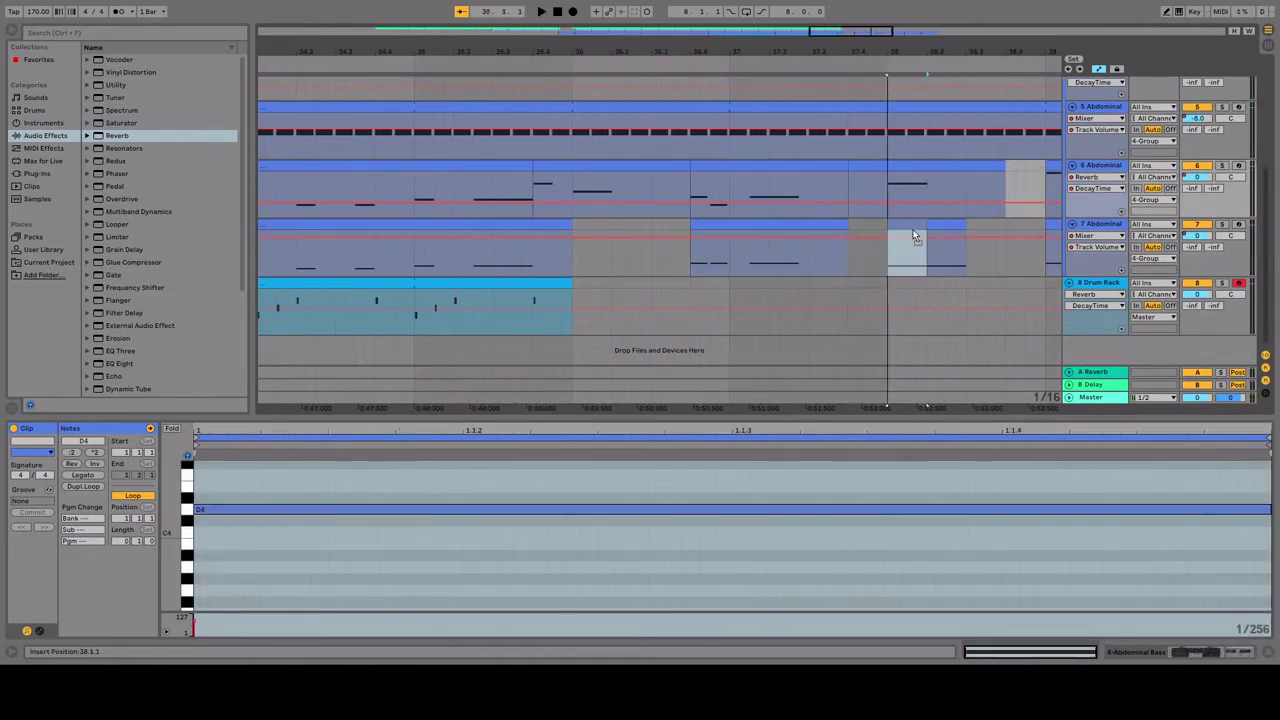
scroll(913, 229, "down", 3)
left_click(670, 233)
left_click(460, 240)
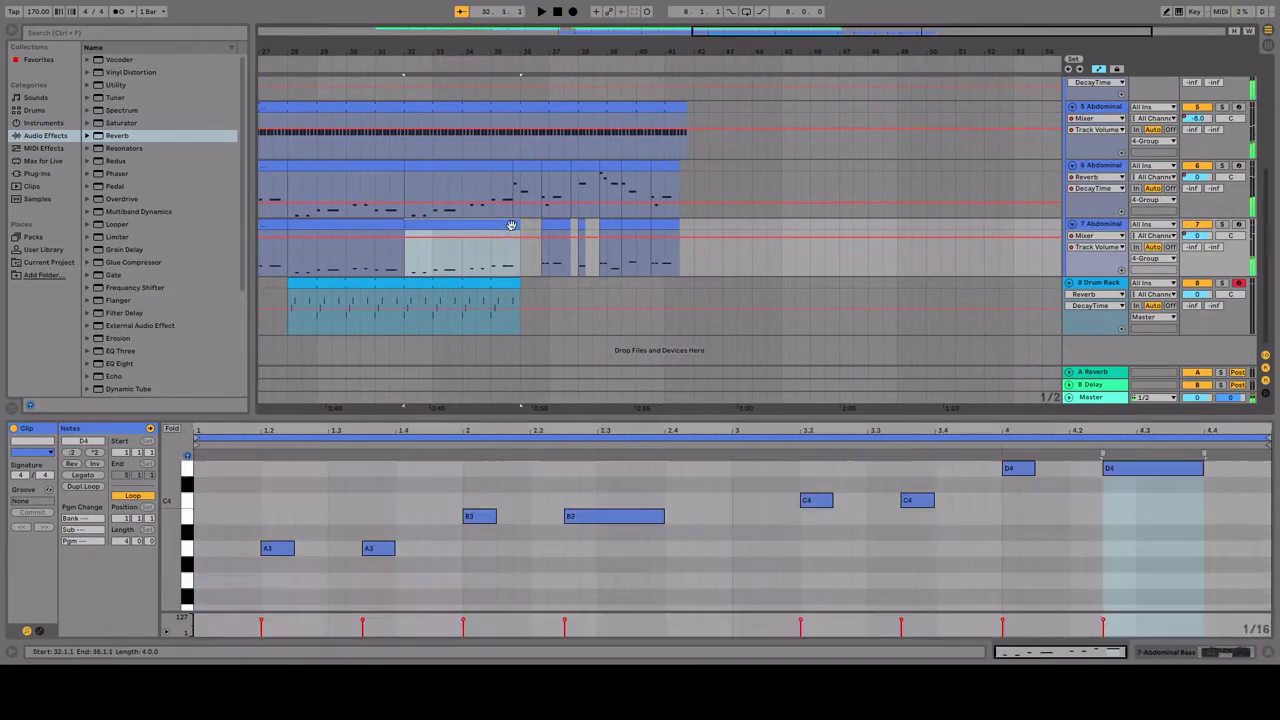
Move the shifted clips from 36.4 onward one beat later to bar 37, with the last phrase starting at bar 41.
left_click(600, 300)
scroll(904, 253, "left", 3)
left_click(640, 240)
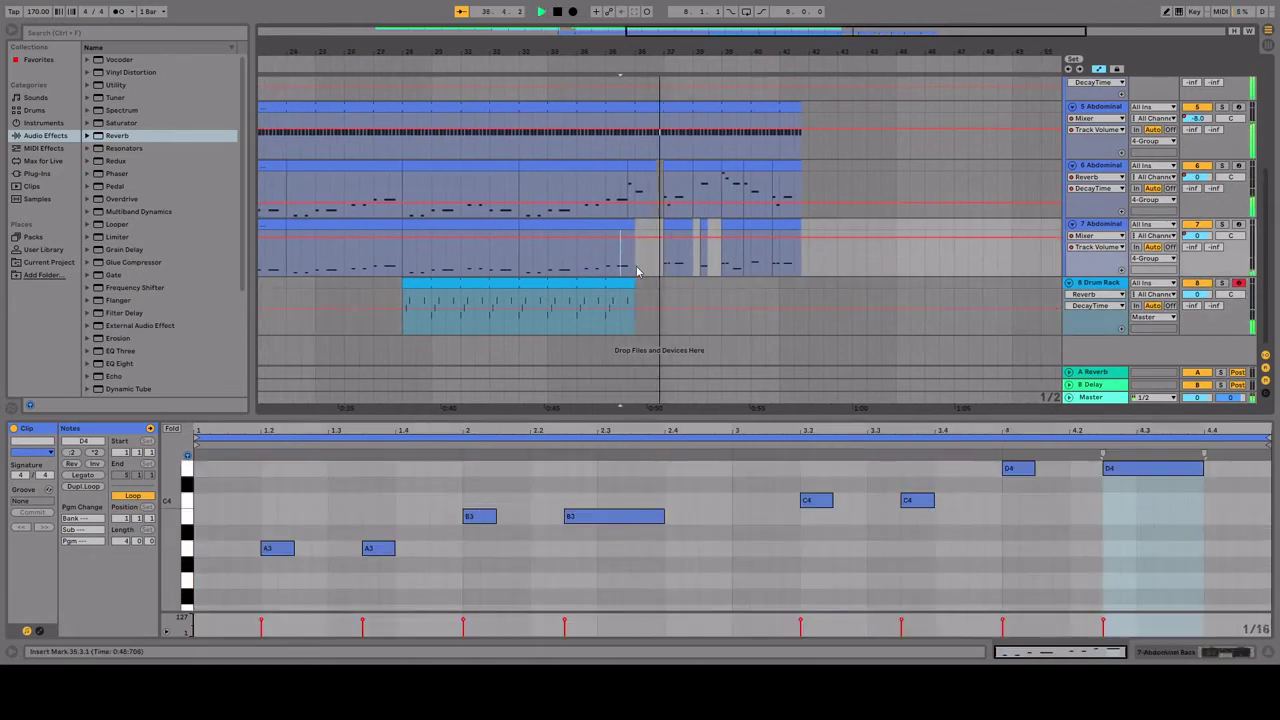
scroll(838, 263, "left", 3)
left_click(637, 267)
scroll(613, 252, "right", 3)
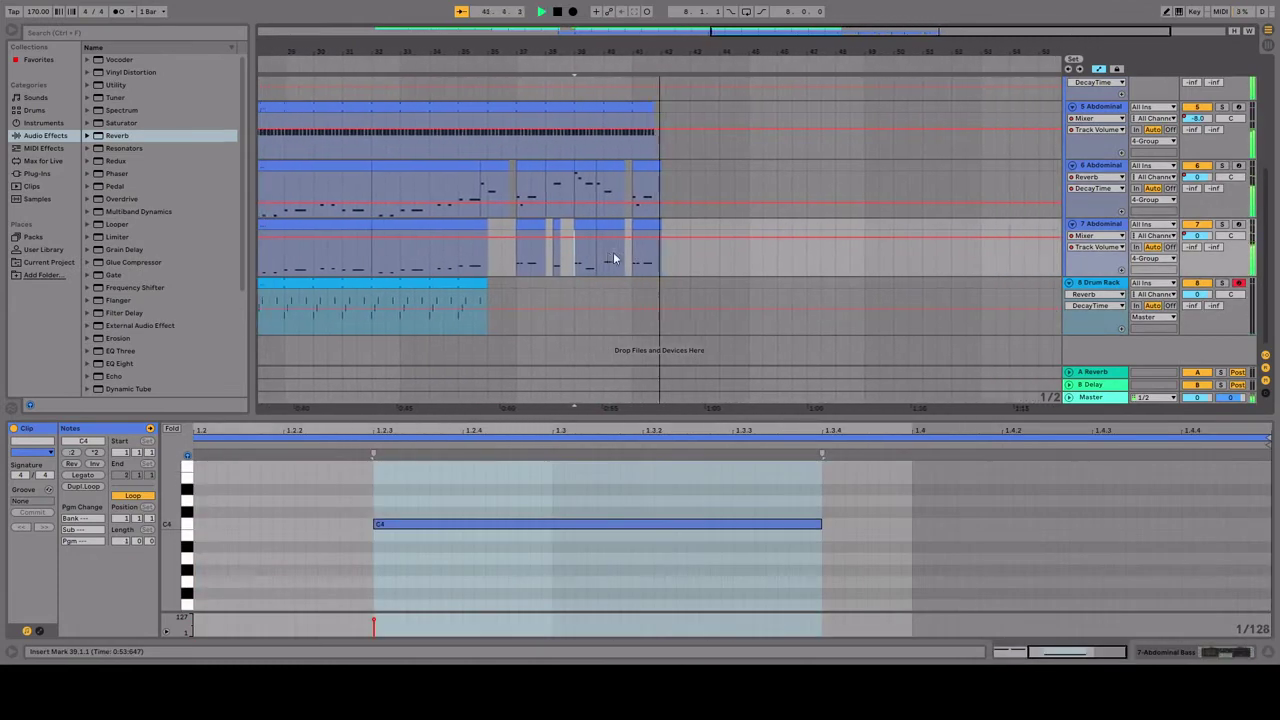
scroll(717, 251, "down", 3)
left_click(826, 257)
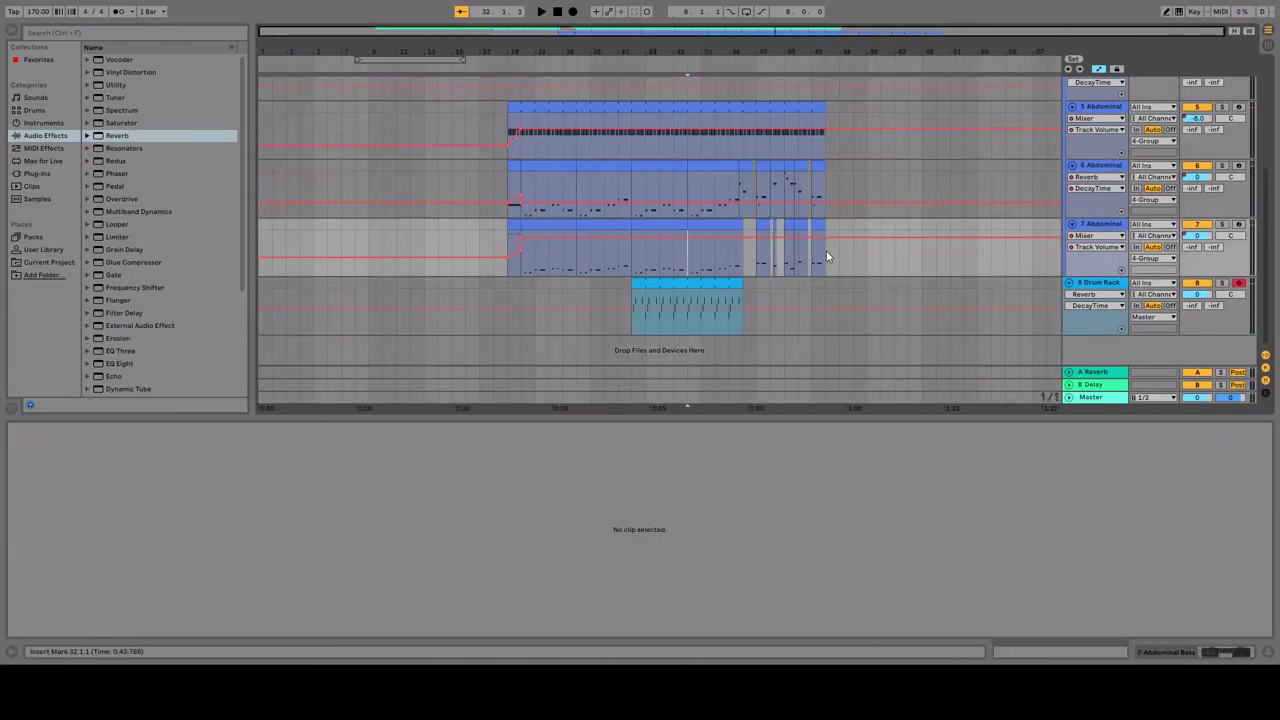
Play back the arrangement from bar 32 and review how the Abdominal Bass layers sit against the other tracks.
left_click(748, 266)
left_click(743, 270)
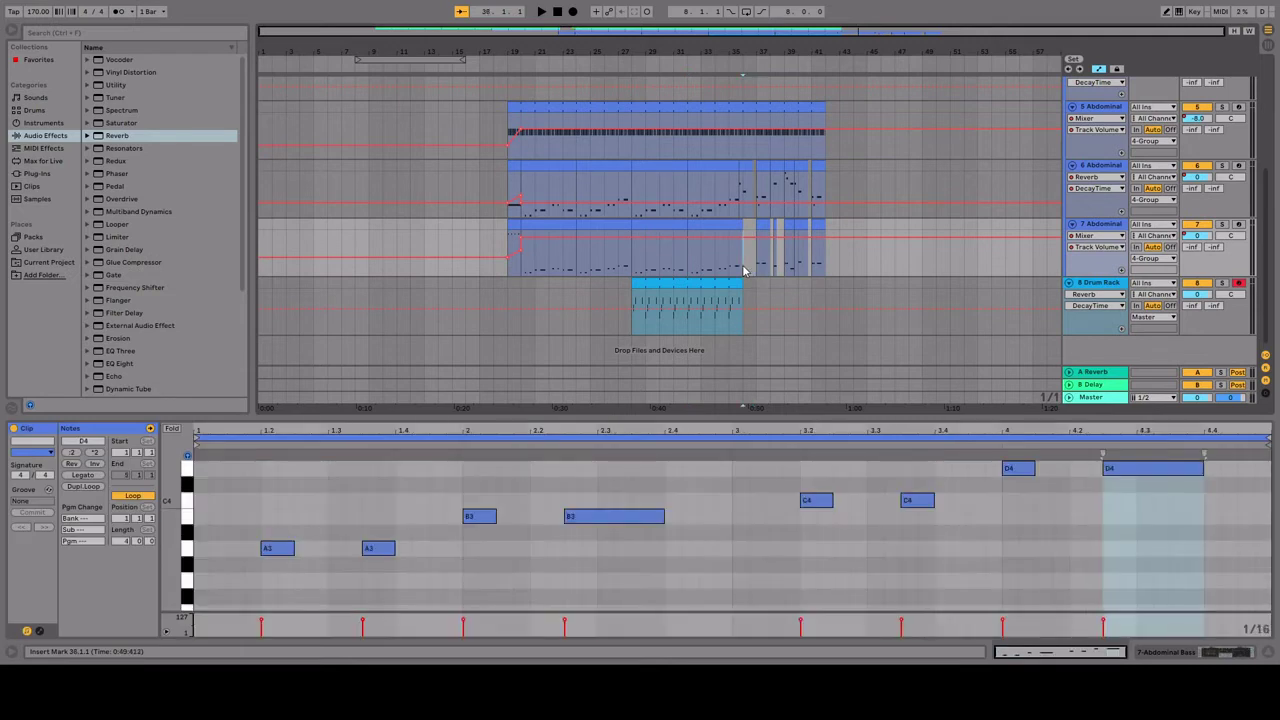
scroll(909, 211, "up", 2)
scroll(909, 310, "down", 1)
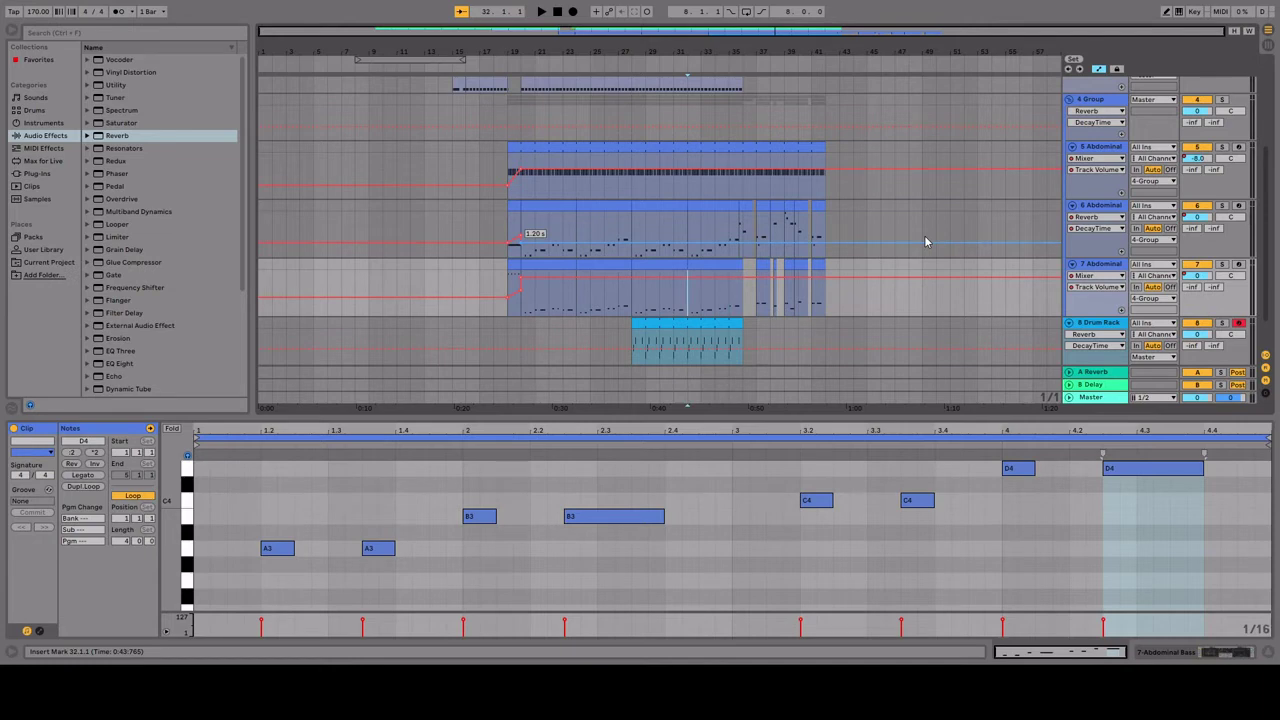
key("space")
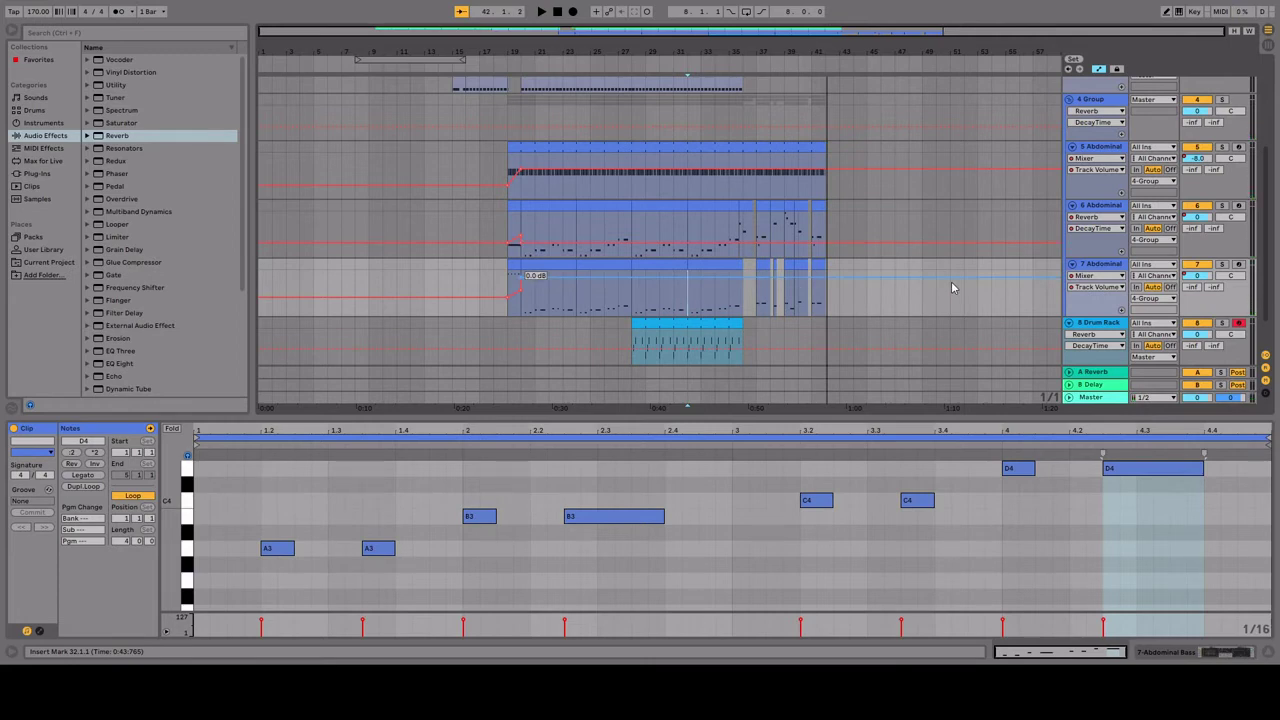
scroll(725, 137, "up", 2)
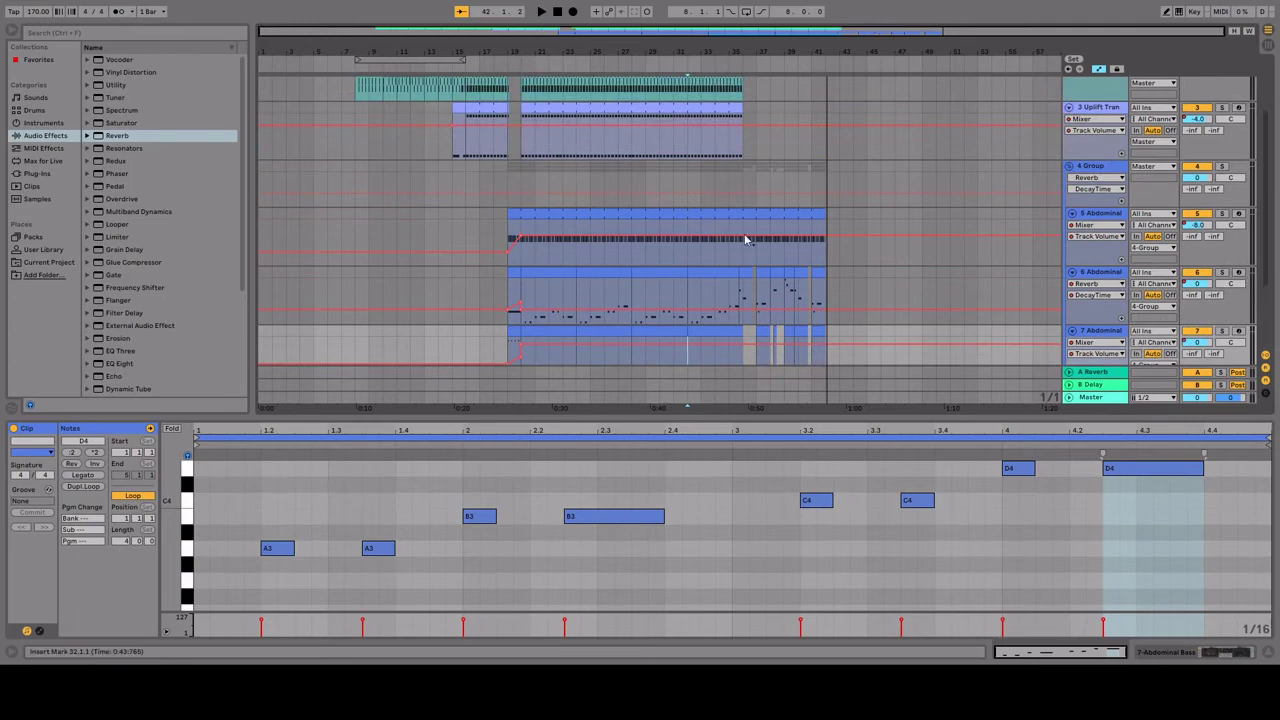
scroll(894, 333, "down", 2)
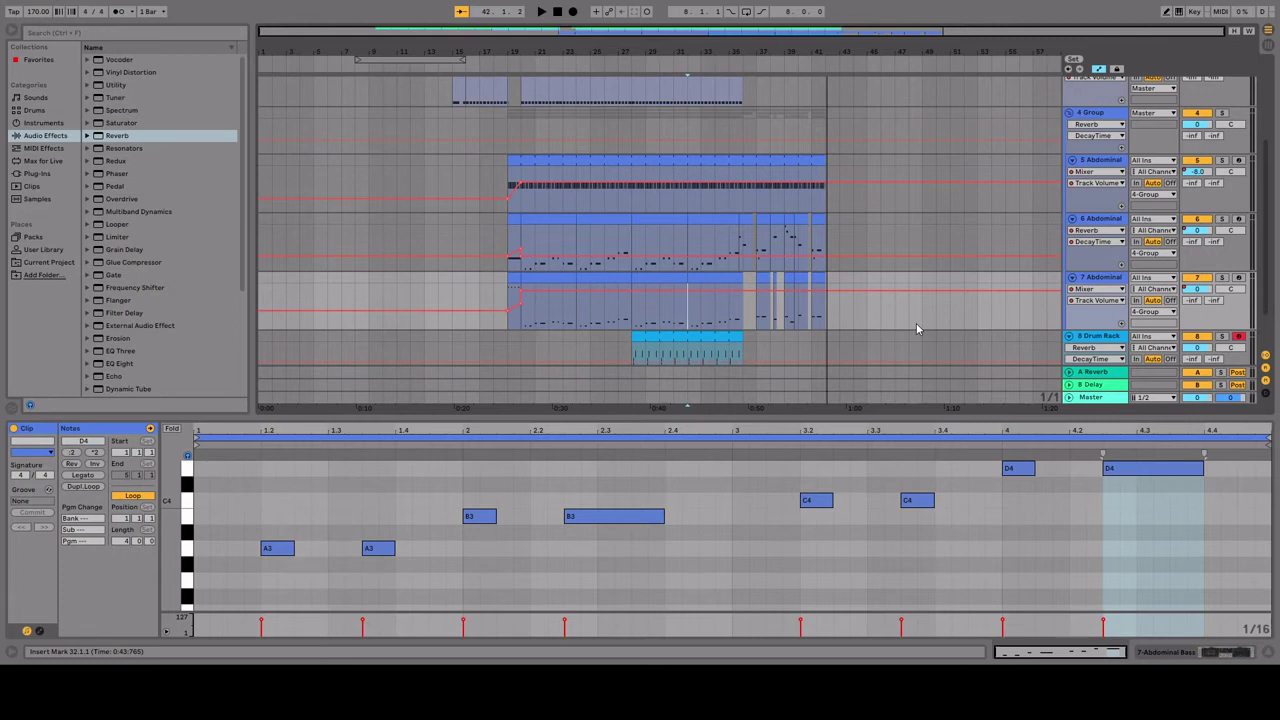
scroll(899, 314, "up", 2)
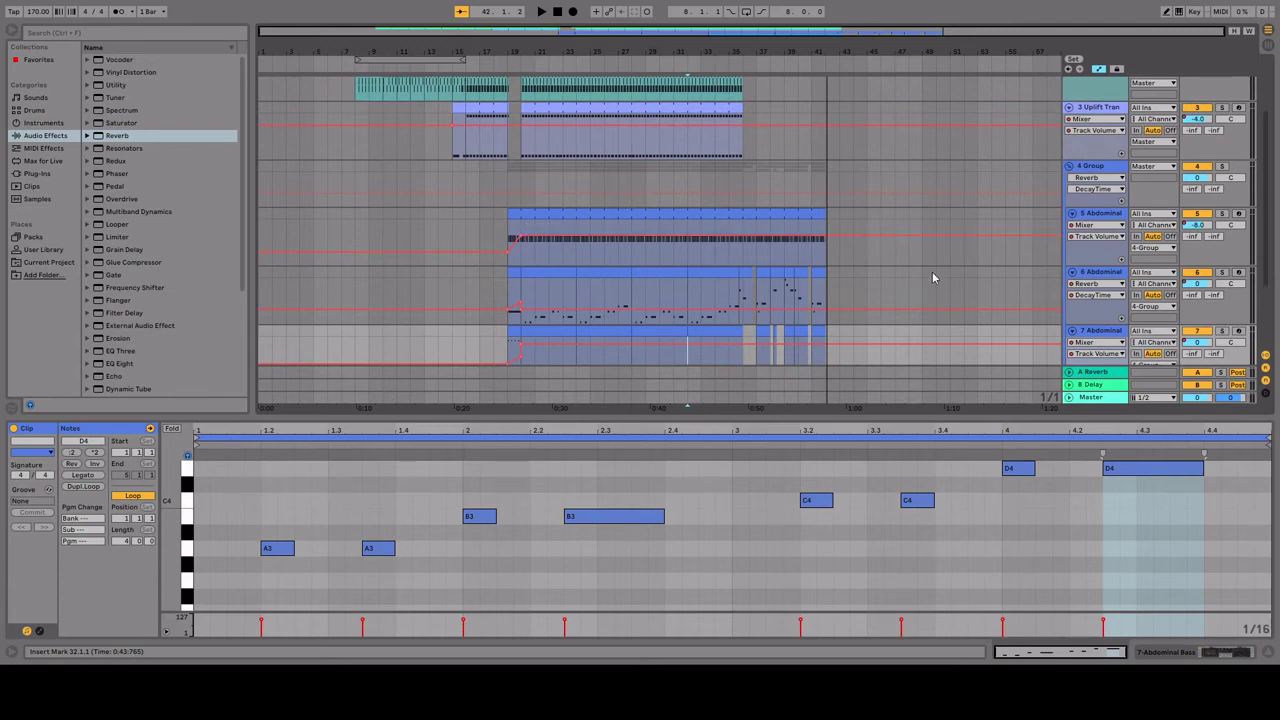
scroll(866, 248, "up", 3)
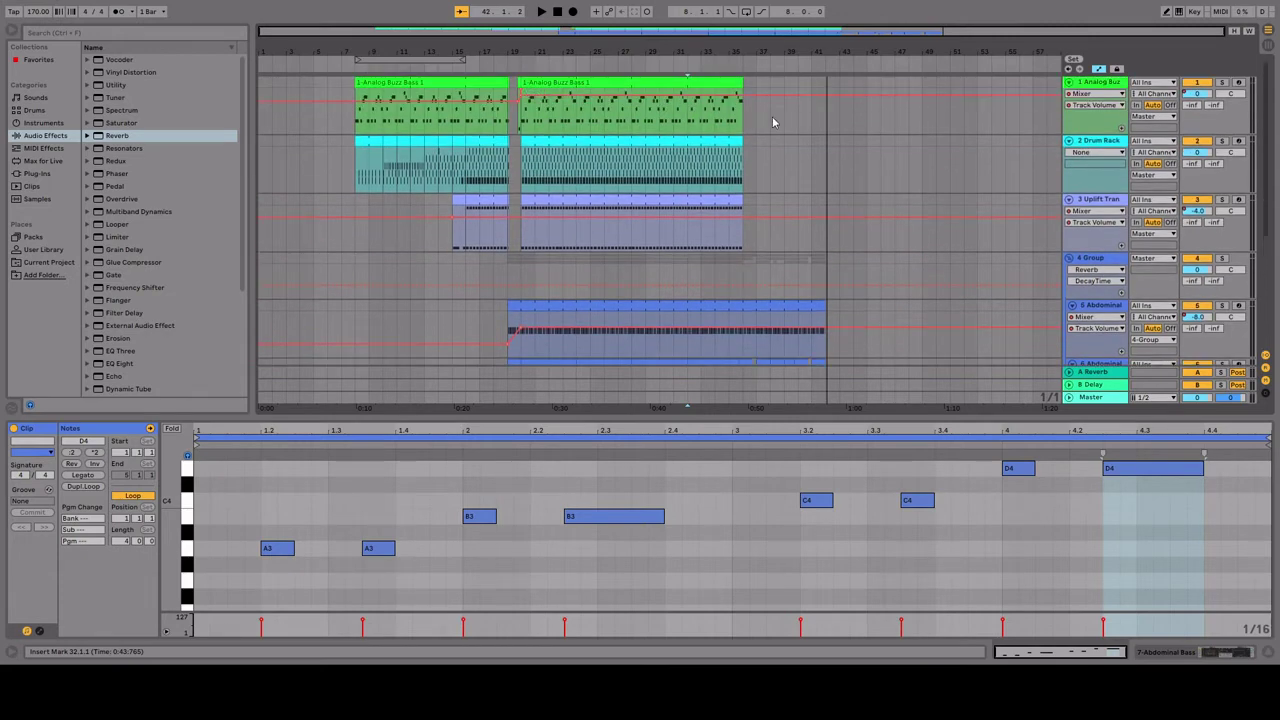
scroll(906, 250, "down", 3)
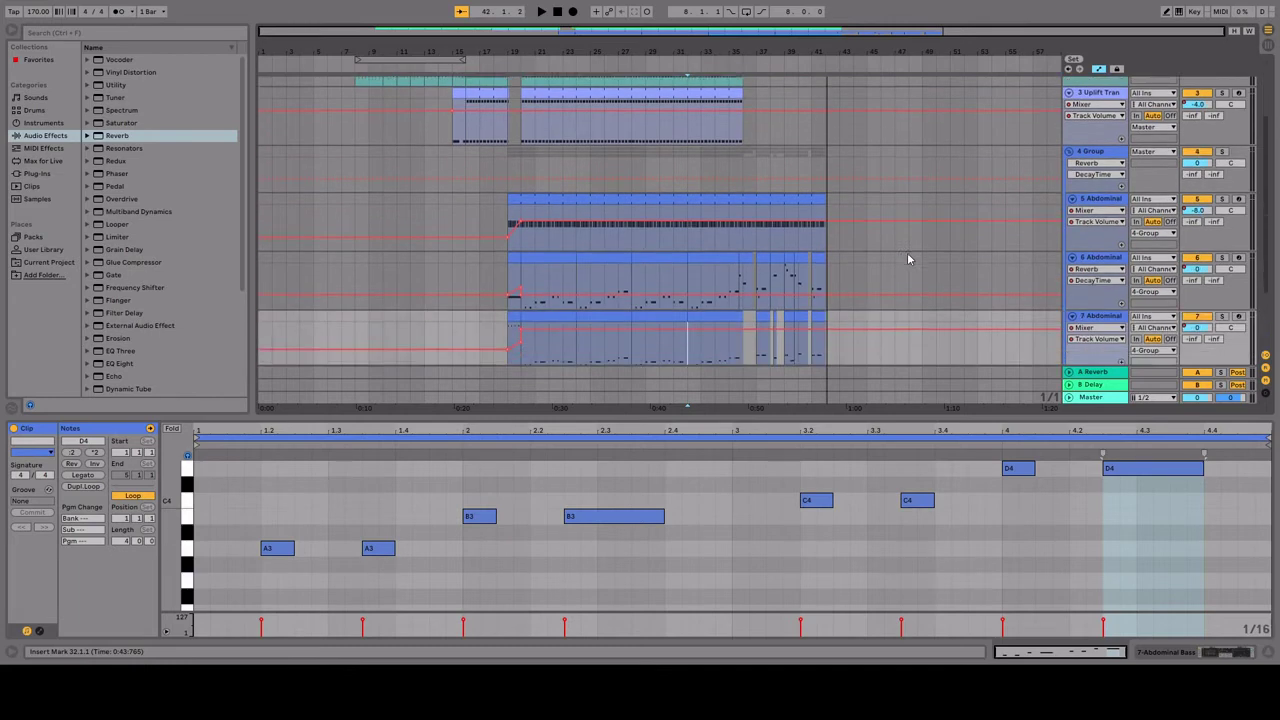
scroll(887, 300, "down", 1)
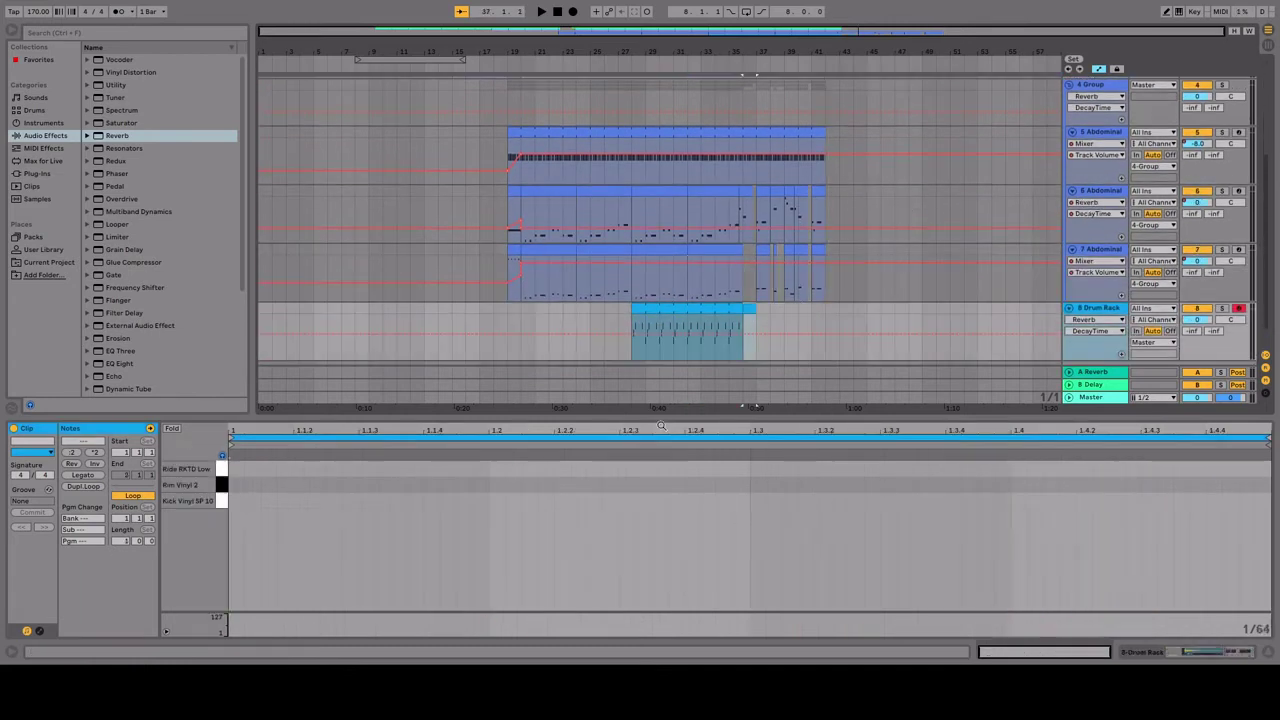
Extend the track 8 Drum Rack to bar 42, drawing a kick on 1, a rim on 1.2.3 and a ride on 1.3 in bar 36.
left_click(728, 330)
key("space")
key("ctrl+a")
key("Delete")
left_click(626, 484)
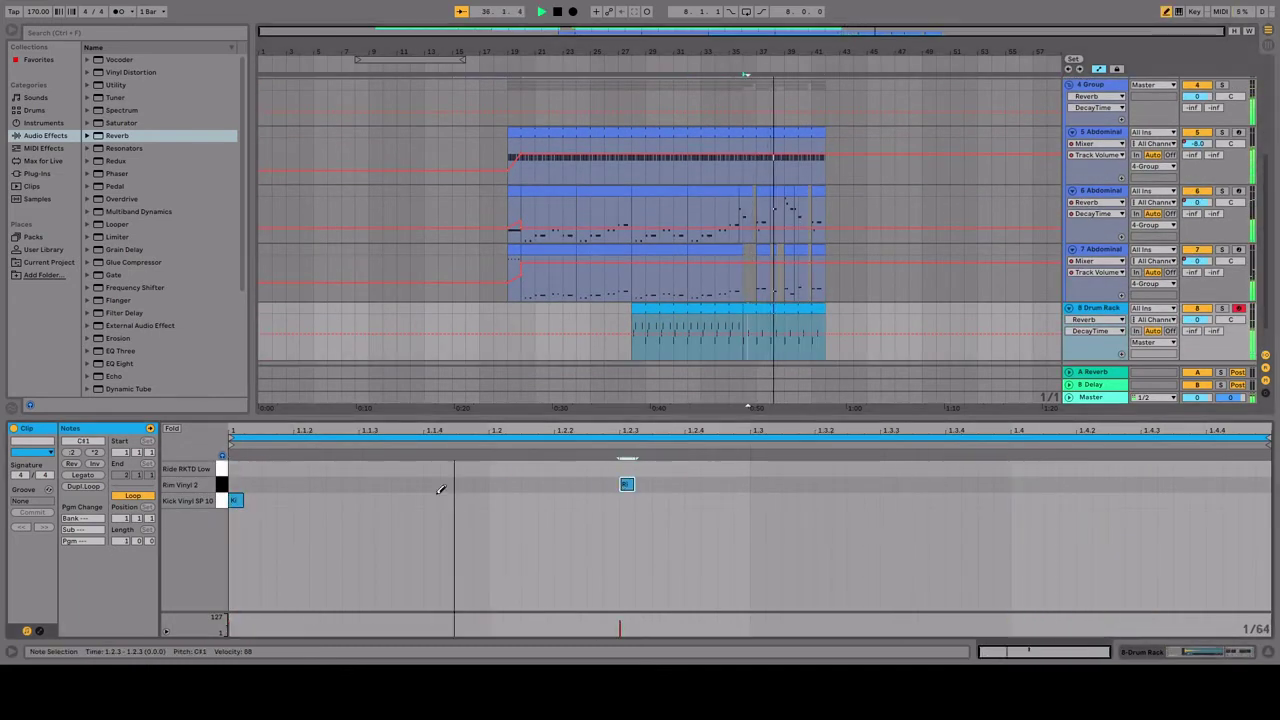
left_click(757, 468)
scroll(877, 283, "up", 2)
scroll(877, 290, "down", 3)
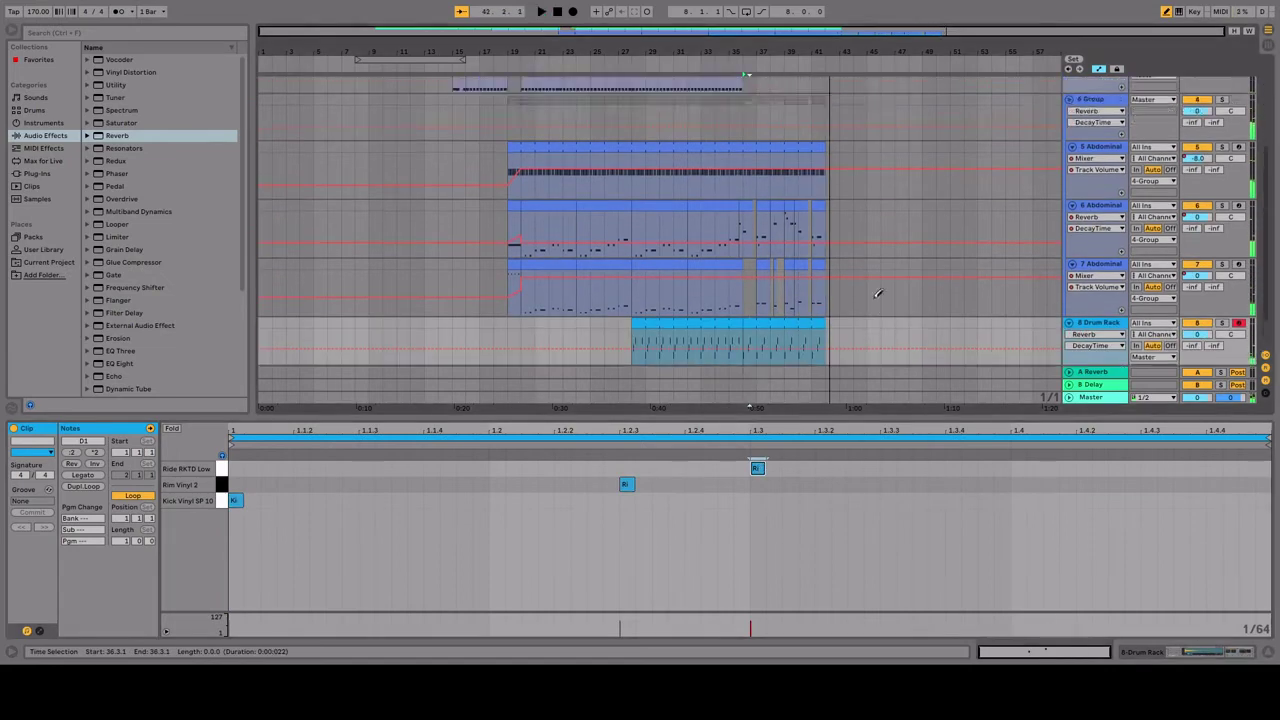
Extend the first Abdominal Bass and drum layers to bar 45 and draw A4, A4, G4, F4 and D4 in the second layer's bar 42.
left_click(893, 281)
key("Up")
key("b")
left_click(199, 482)
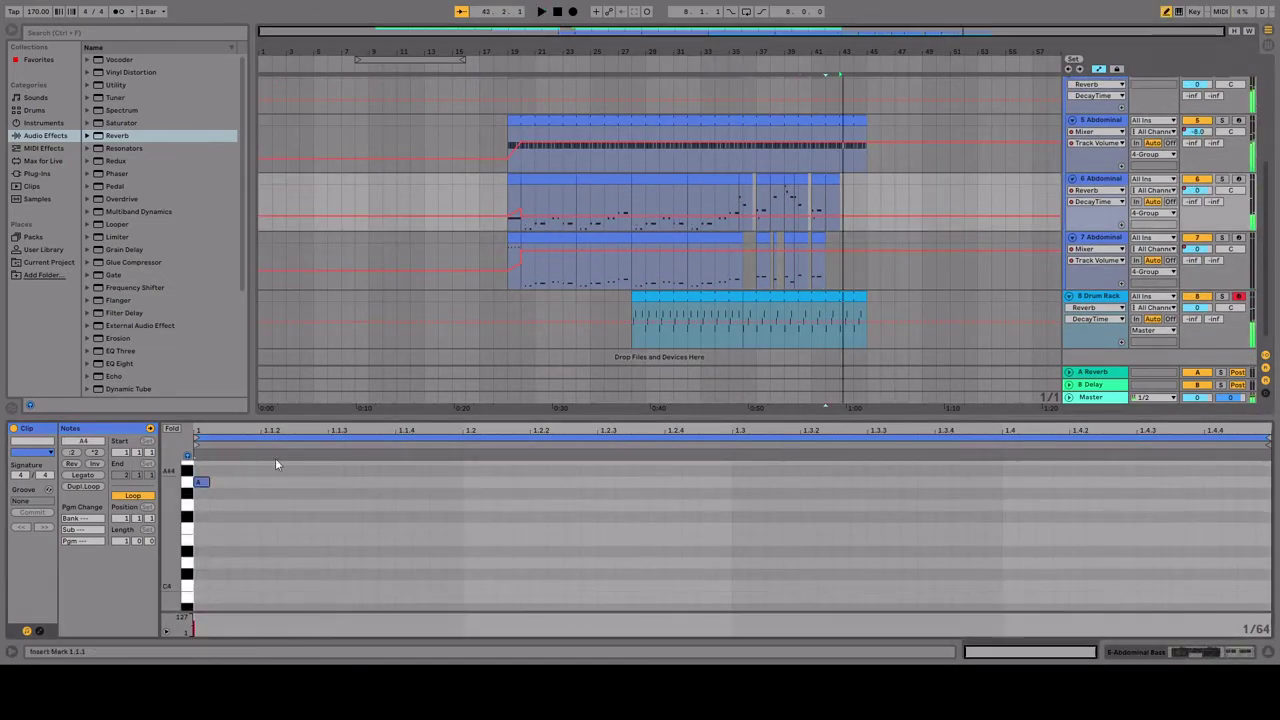
left_click(470, 482)
left_click(318, 482)
left_click(470, 482)
left_click(469, 506)
left_click(737, 528)
left_click(1006, 560)
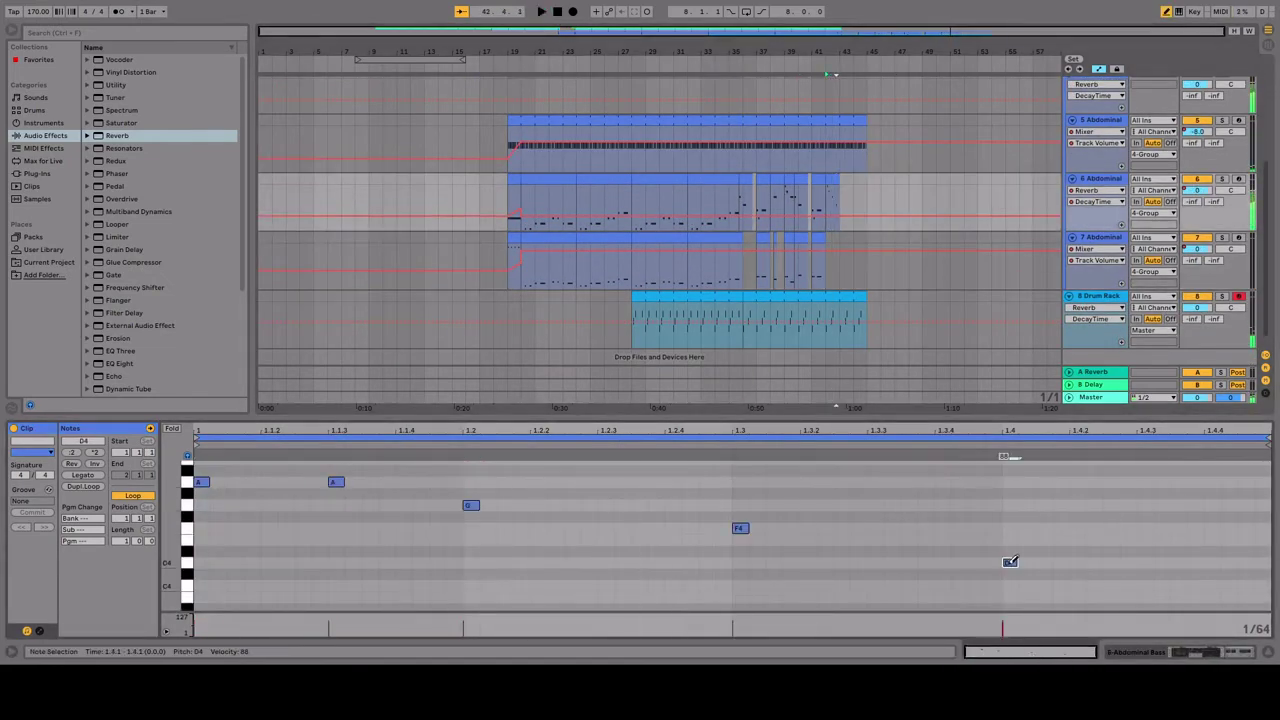
Draw short F4, E4, D4, A#3, A#3 and C4 notes in the second Abdominal Bass track's bar 43 clip.
key("Down")
left_click(337, 526)
left_click(471, 546)
left_click_drag(471, 546, 603, 546)
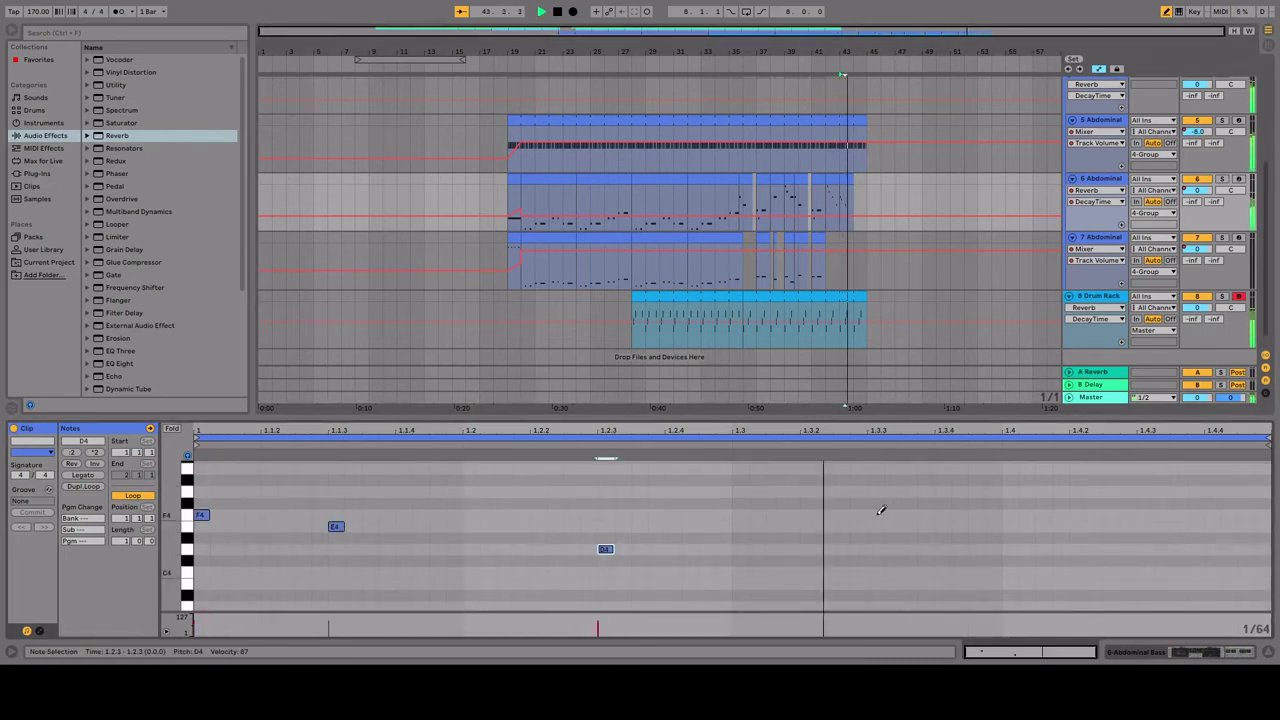
scroll(888, 525, "down", 3)
scroll(891, 528, "up", 1)
left_click(891, 530)
left_click(1009, 530)
left_click(1144, 519)
key("space")
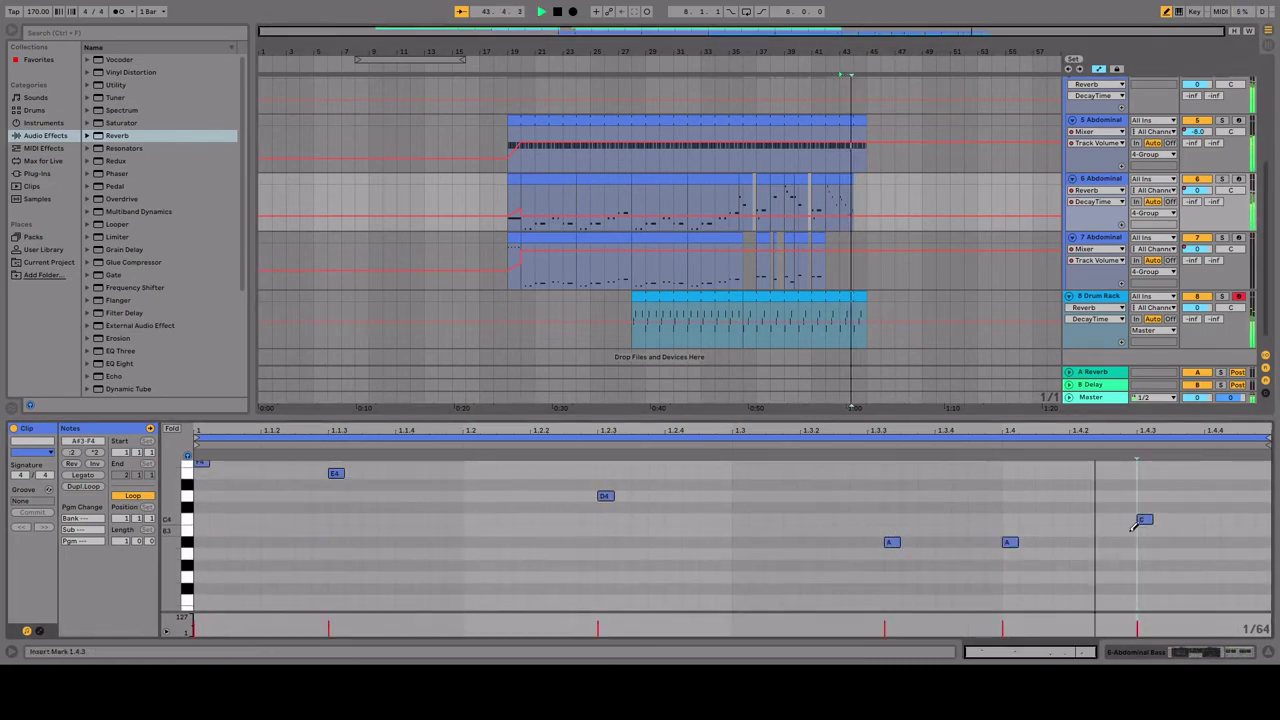
Lengthen all notes in the second Abdominal Bass track's bar 43 clip and raise the two A#3 notes to B3.
key("ctrl+a")
key("shift+Right")
key("shift+Right")
key("shift+Right")
key("shift+Right")
key("shift+Right")
key("shift+Right")
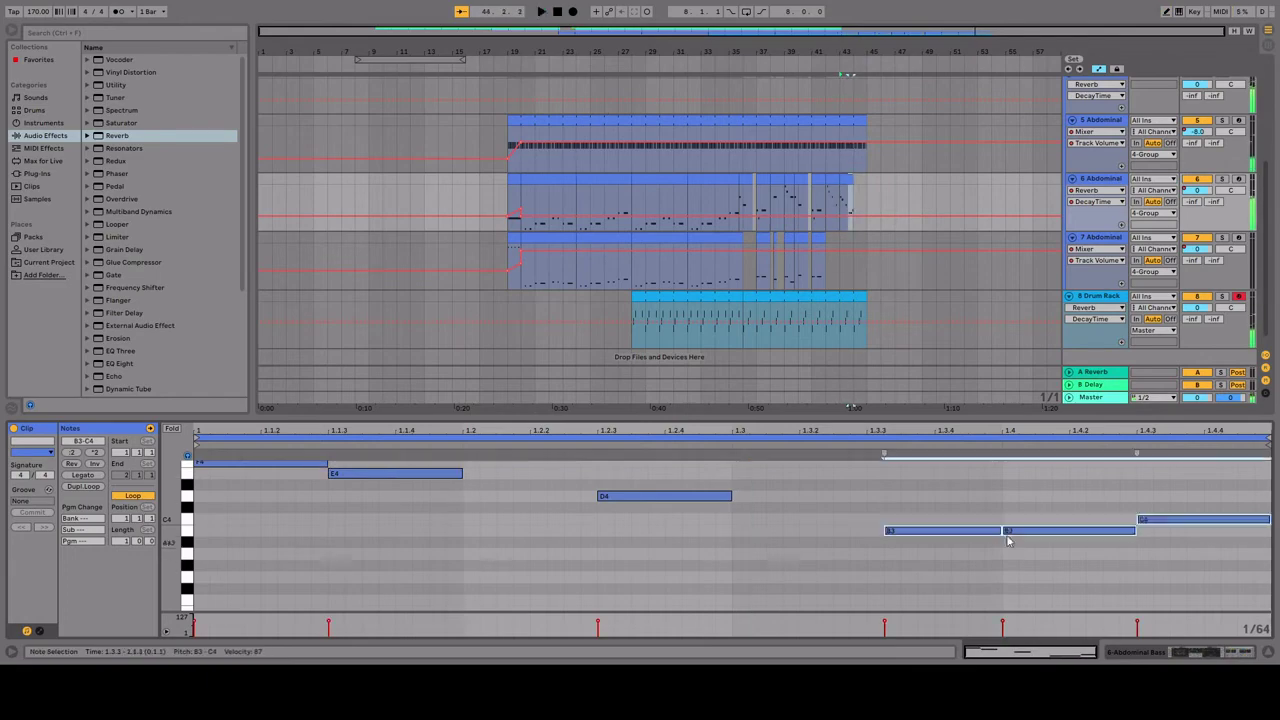
key("space")
Lengthen all notes equally in the second Abdominal Bass track's bar 42 clip.
key("Up")
key("ctrl+a")
key("shift+Right")
key("shift+Right")
key("shift+Right")
key("shift+Right")
key("shift+Right")
key("shift+Right")
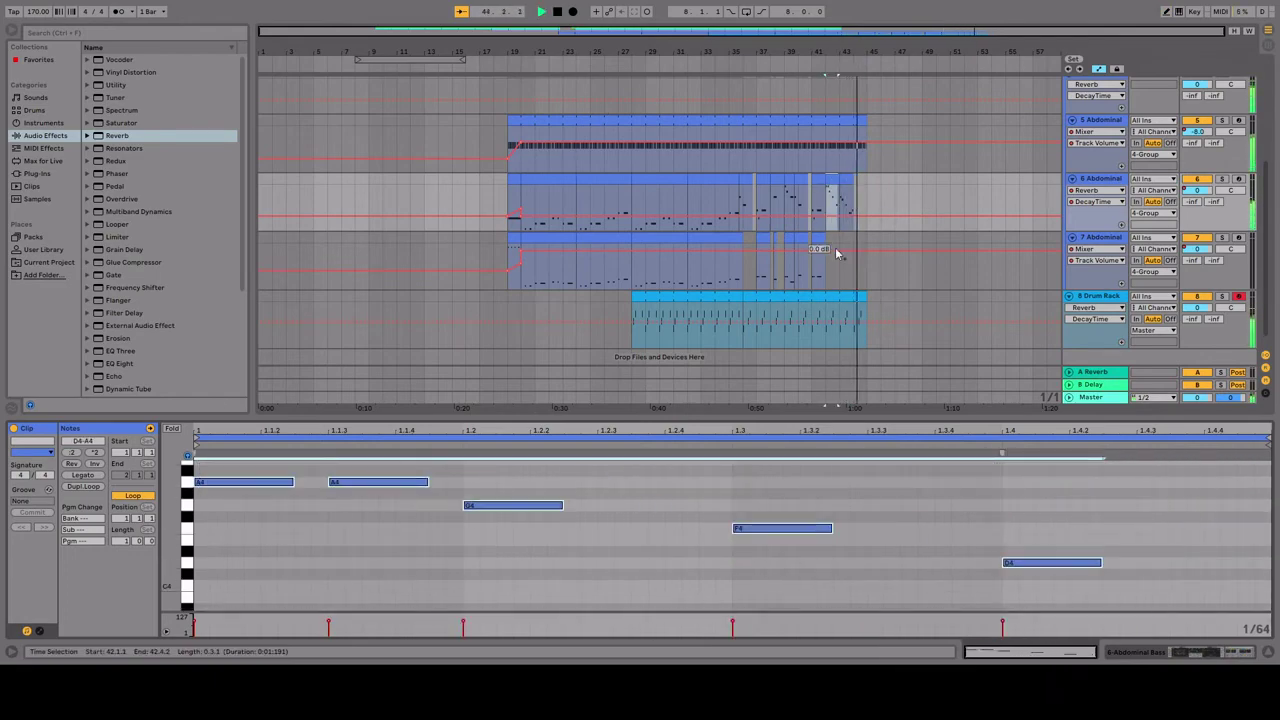
Repeat the Analog Buzz Bass, drum, Uplift and three Abdominal Bass parts from bar 44 to bar 60.
key("Up")
key("Up")
key("Up")
key("Up")
key("Up")
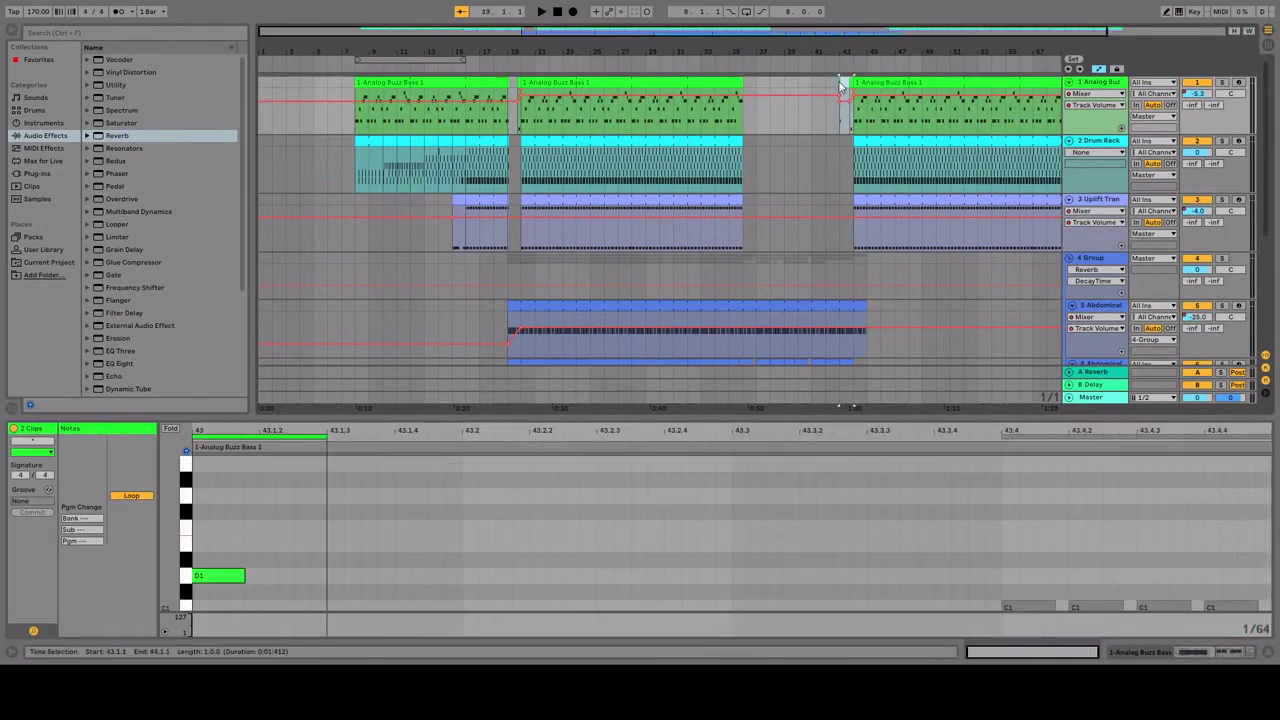
left_click(845, 160)
scroll(822, 280, "down", 3)
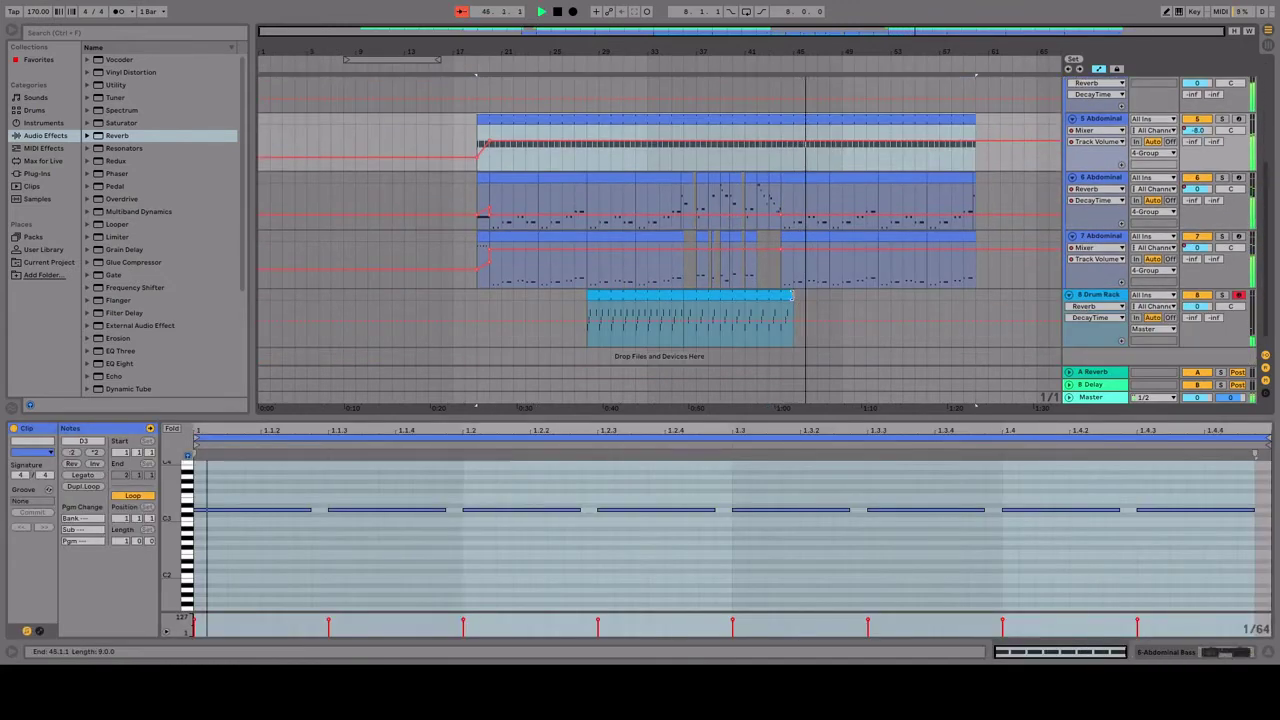
key("space")
scroll(766, 291, "up", 2)
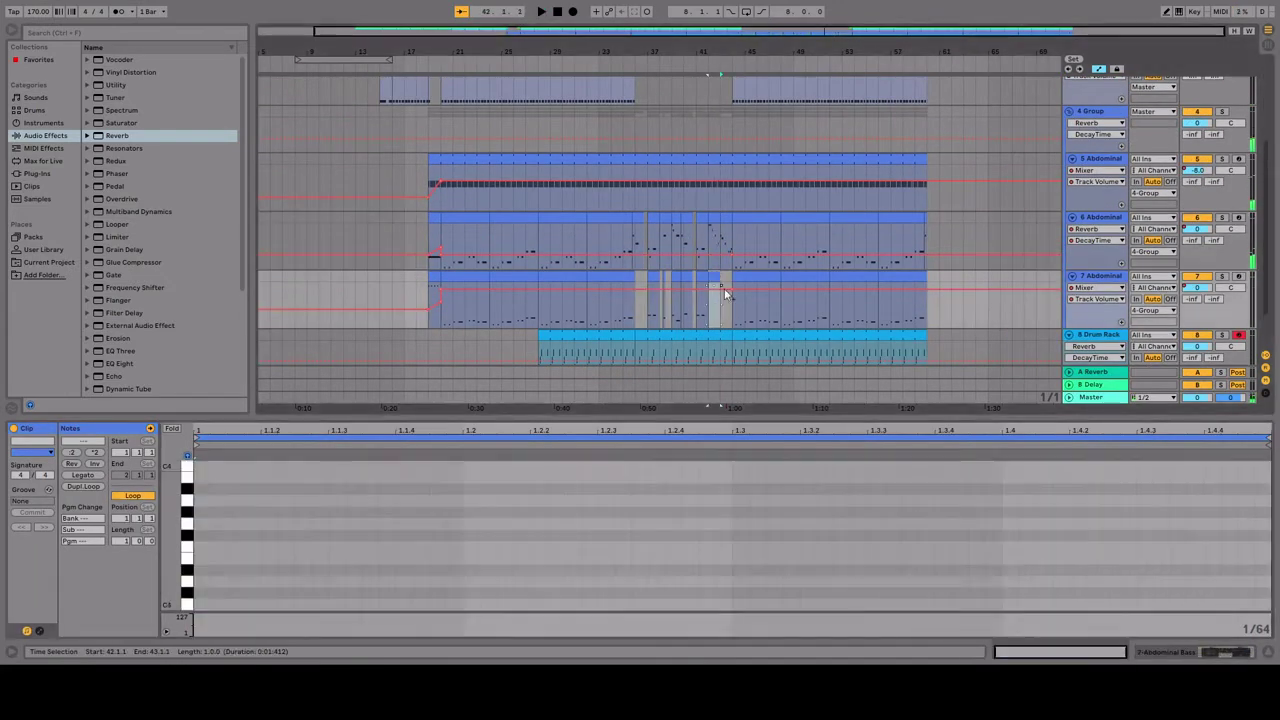
Draw a short rhythmic phrase beginning with two D4 notes in the third Abdominal Bass track's bar 42 clip.
left_click(335, 549)
key("space")
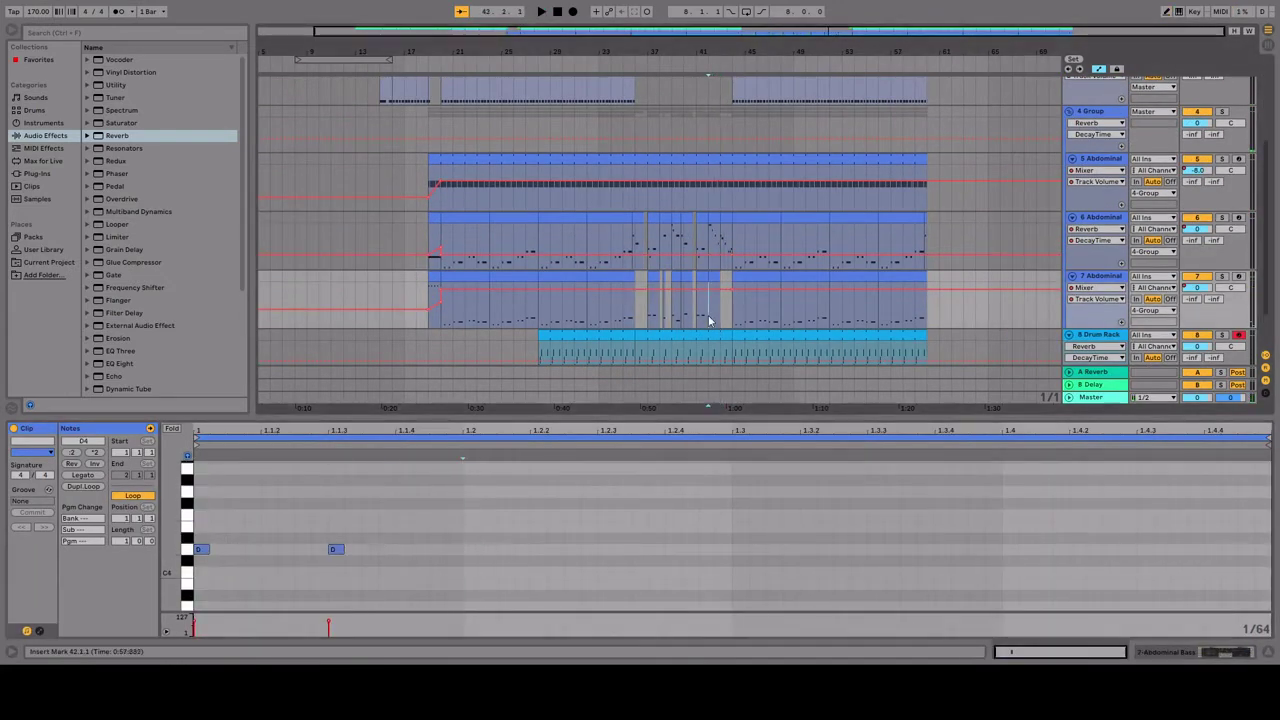
left_click(605, 549)
left_click(875, 514)
left_click(1009, 549)
mouse_move(875, 514)
left_mouse_down()
mouse_move(806, 514)
mouse_move(899, 514)
left_mouse_up()
Add a phrase with two C4 notes followed by D4 notes to the third Abdominal Bass track's bar 43 clip.
key("b")
key("ctrl+a")
mouse_move(817, 514)
left_mouse_down()
mouse_move(817, 573)
mouse_move(885, 573)
mouse_move(750, 573)
left_mouse_up()
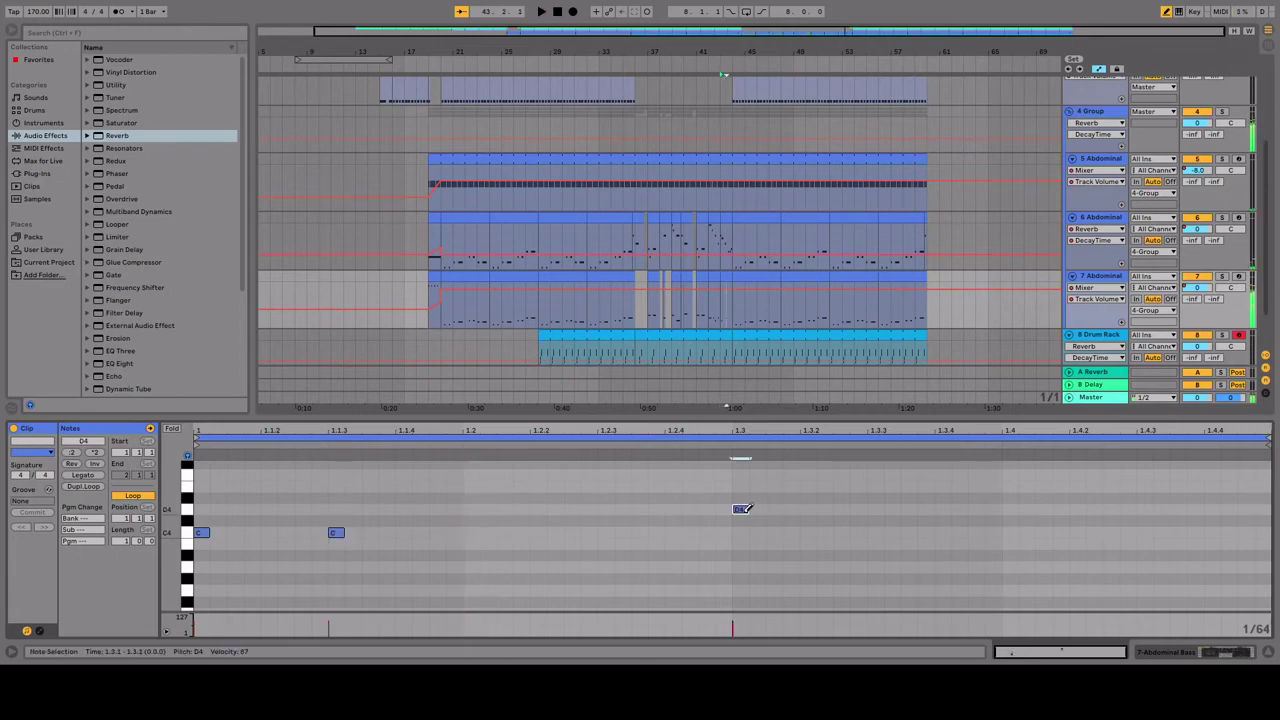
left_click(605, 509)
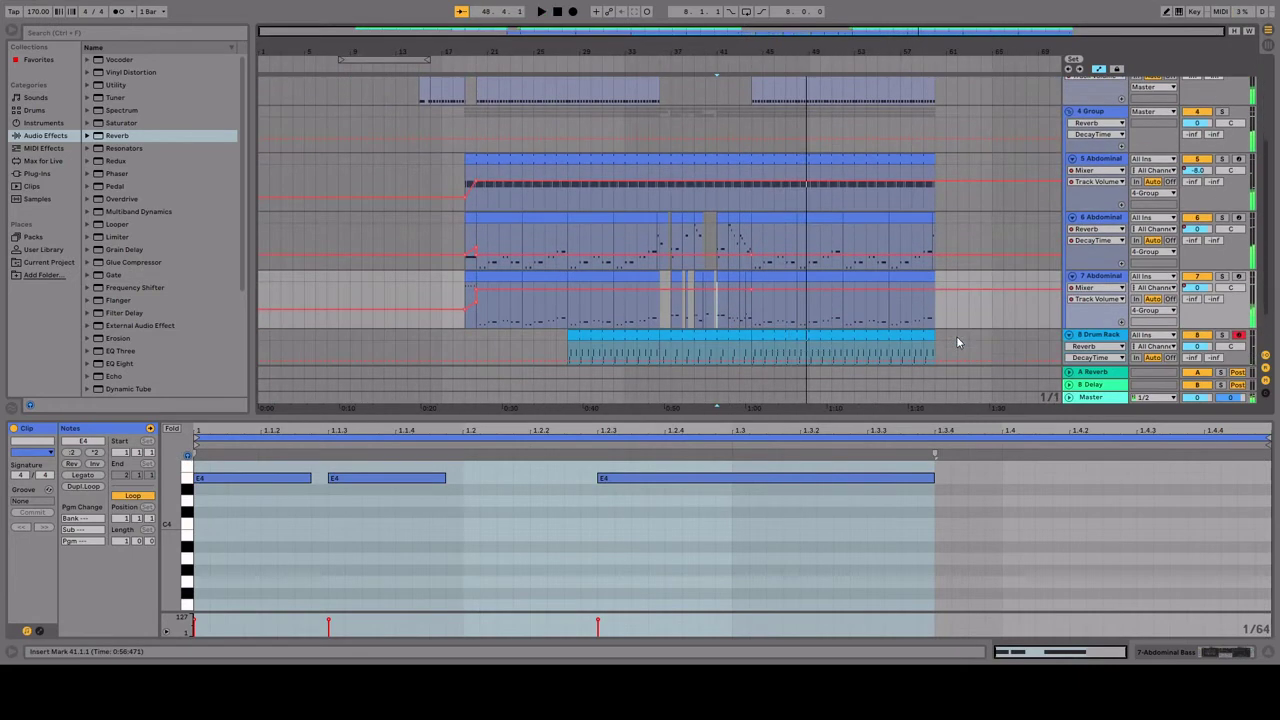
Play the arrangement from bar 34 to review the breakdown and its return into the repeated section.
scroll(683, 329, "down", 2)
left_click(660, 278)
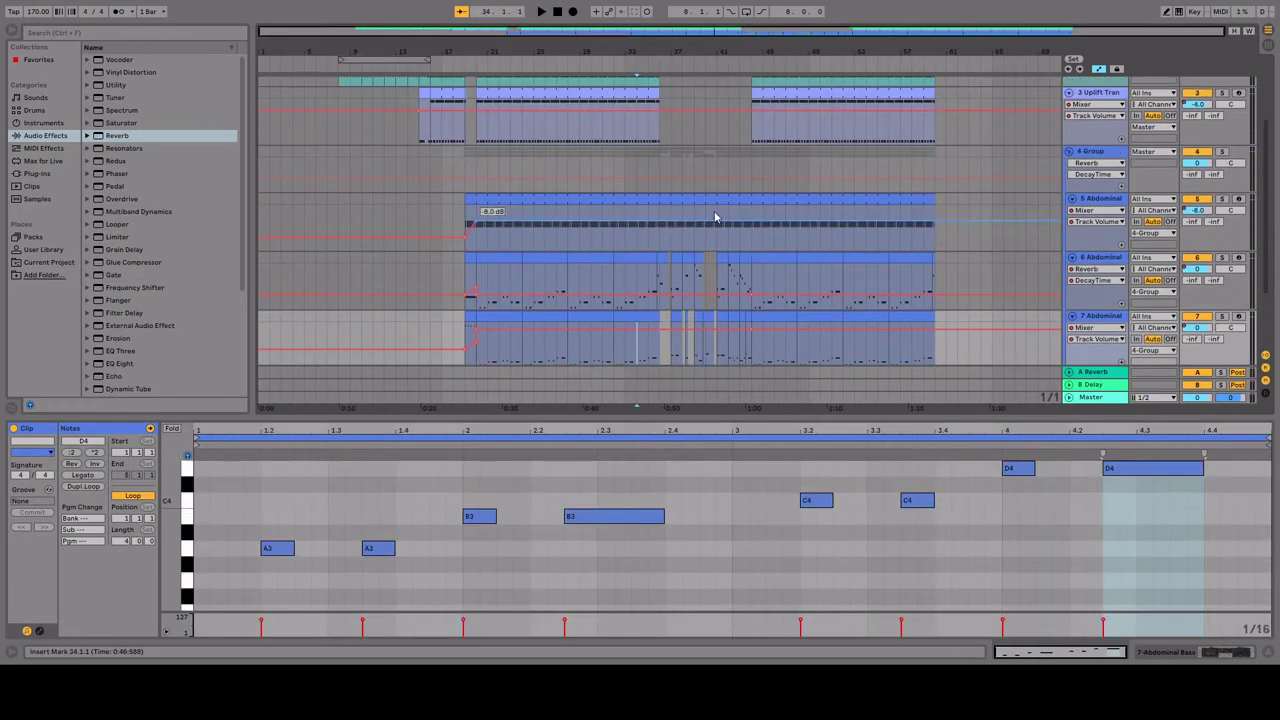
scroll(714, 214, "up", 4)
scroll(700, 142, "up", 1)
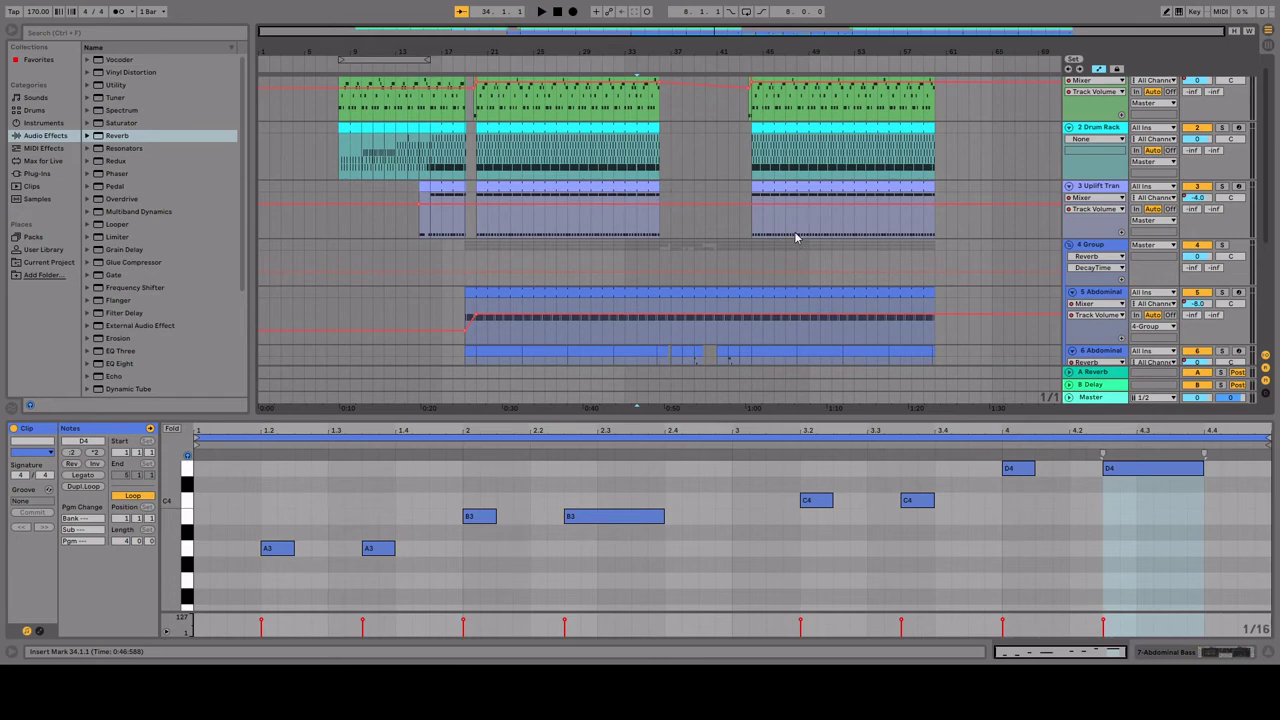
scroll(680, 237, "down", 8)
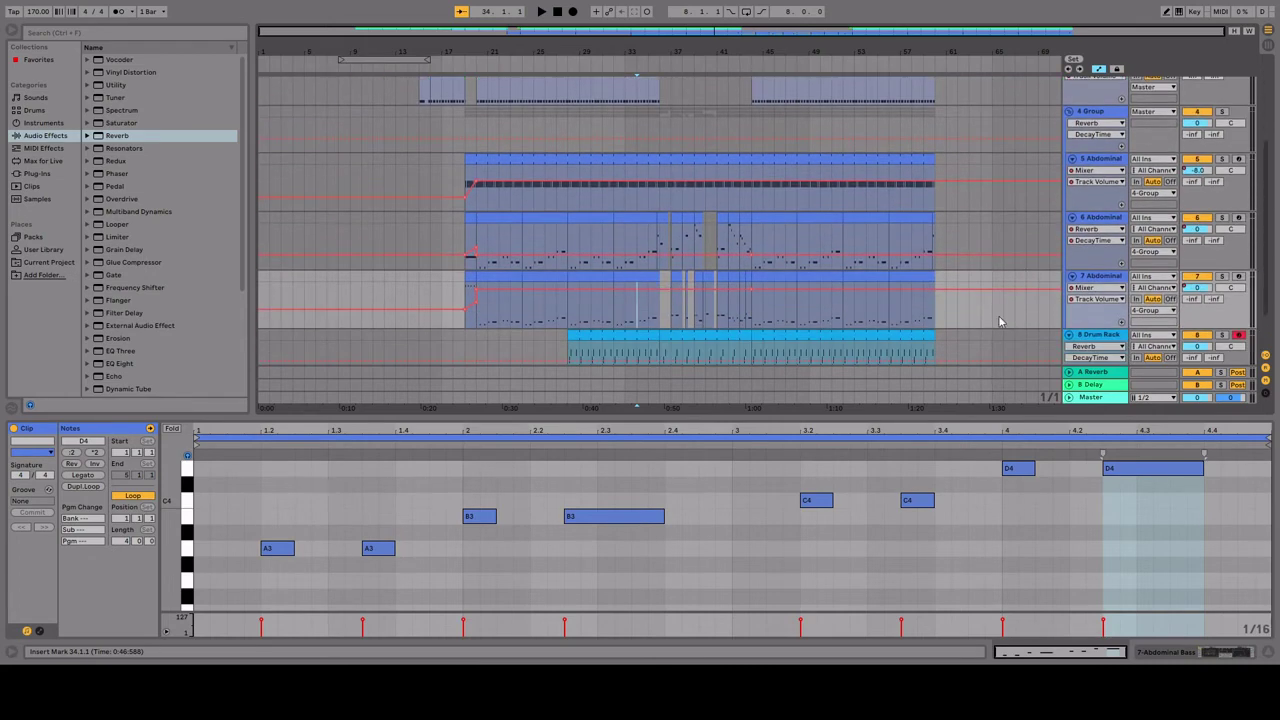
key("space")
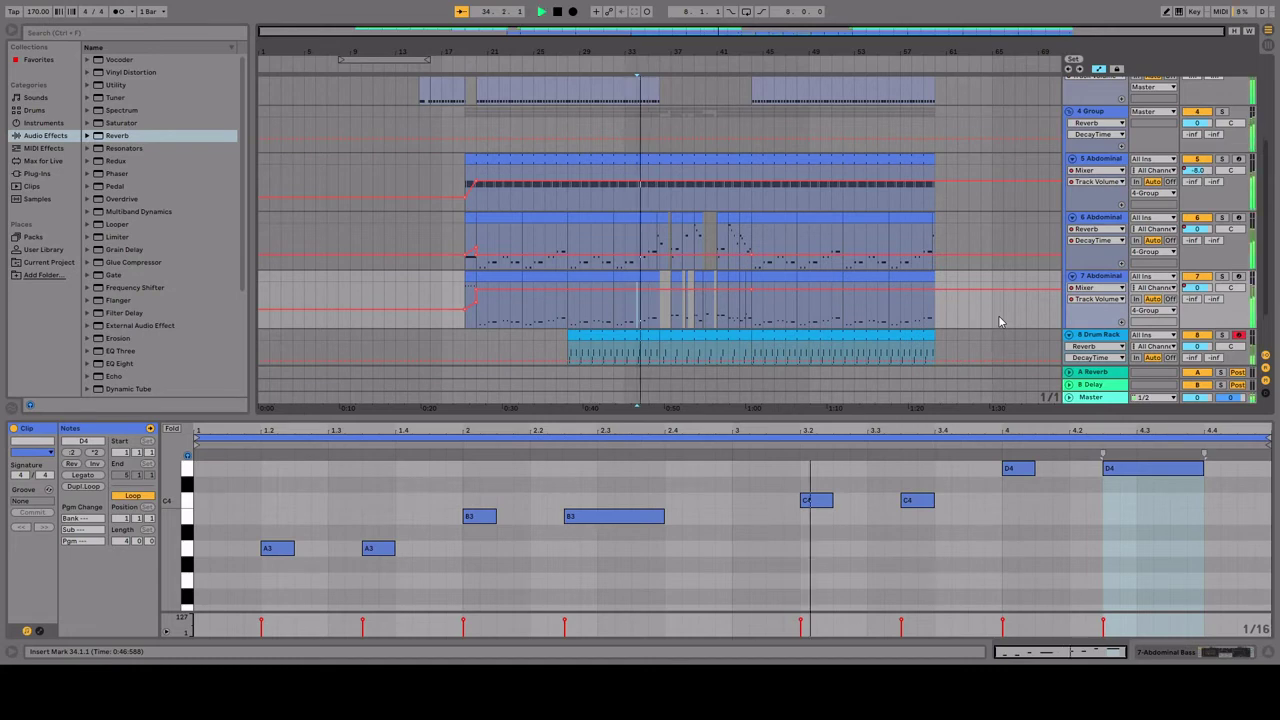
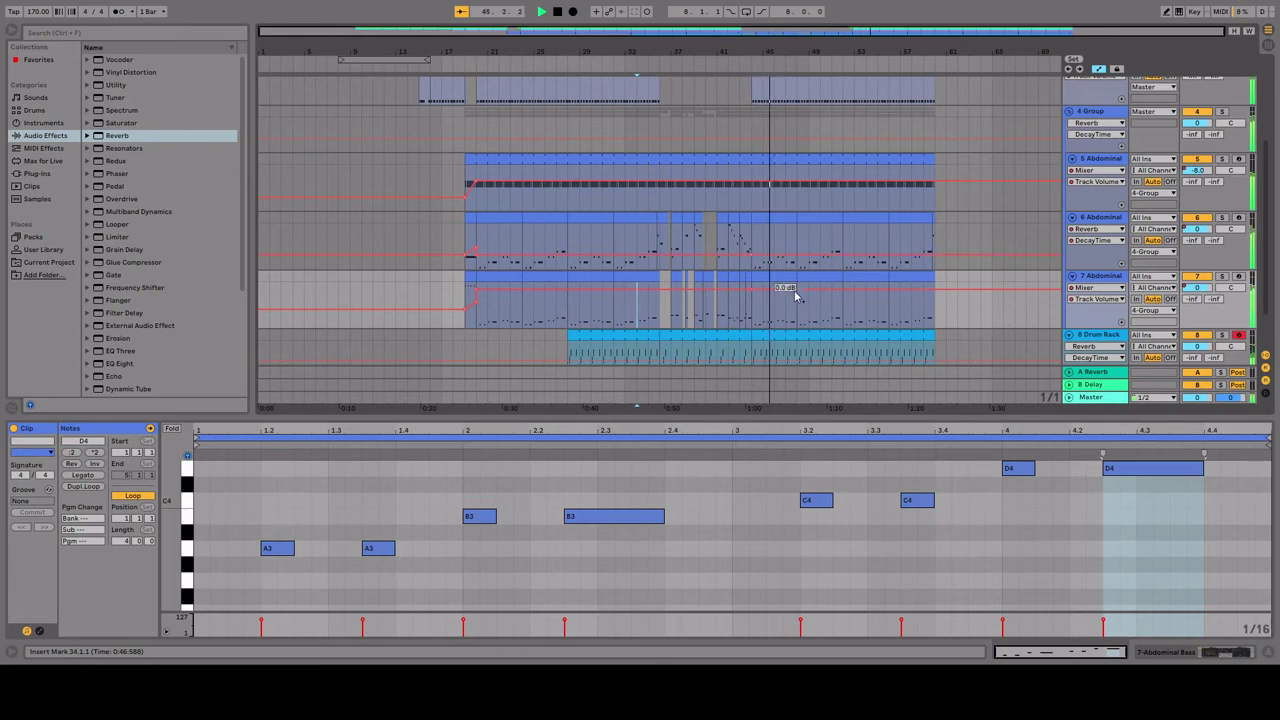
Copy the second Abdominal Bass track's one-bar F4 and D4 clip into the gap at 39.4.1 and play it back.
left_click(662, 216)
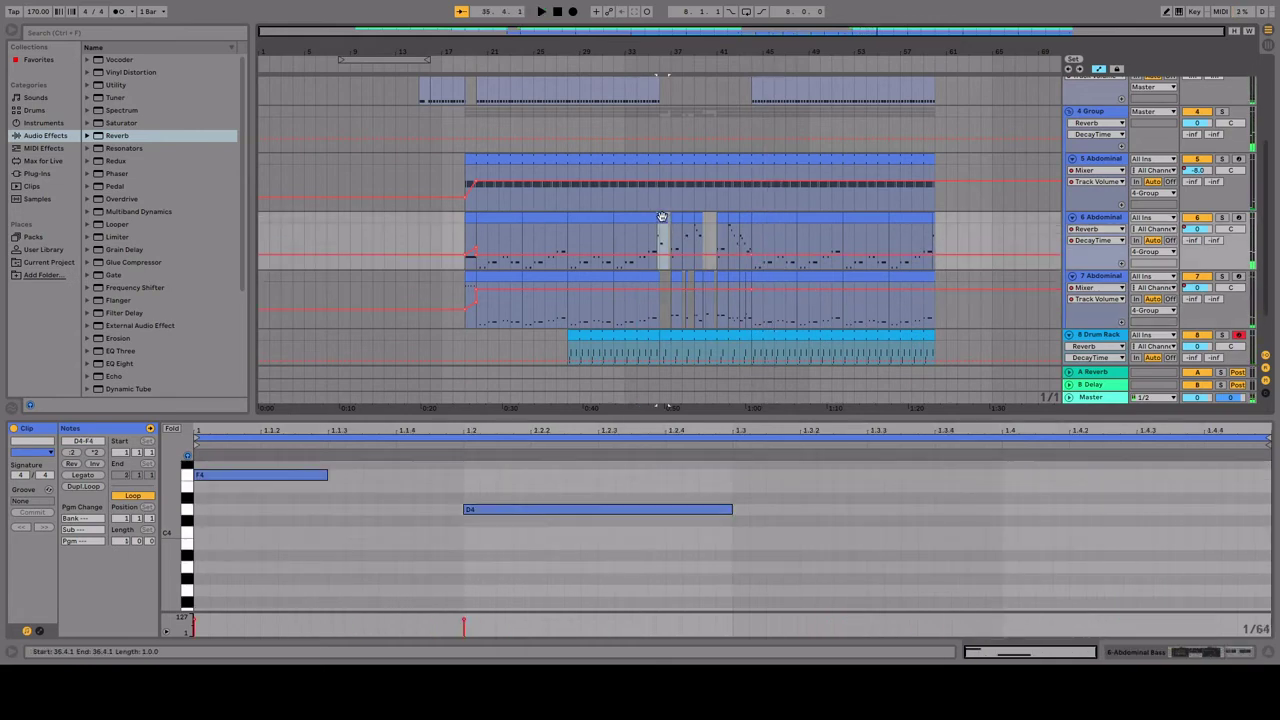
left_click(712, 222)
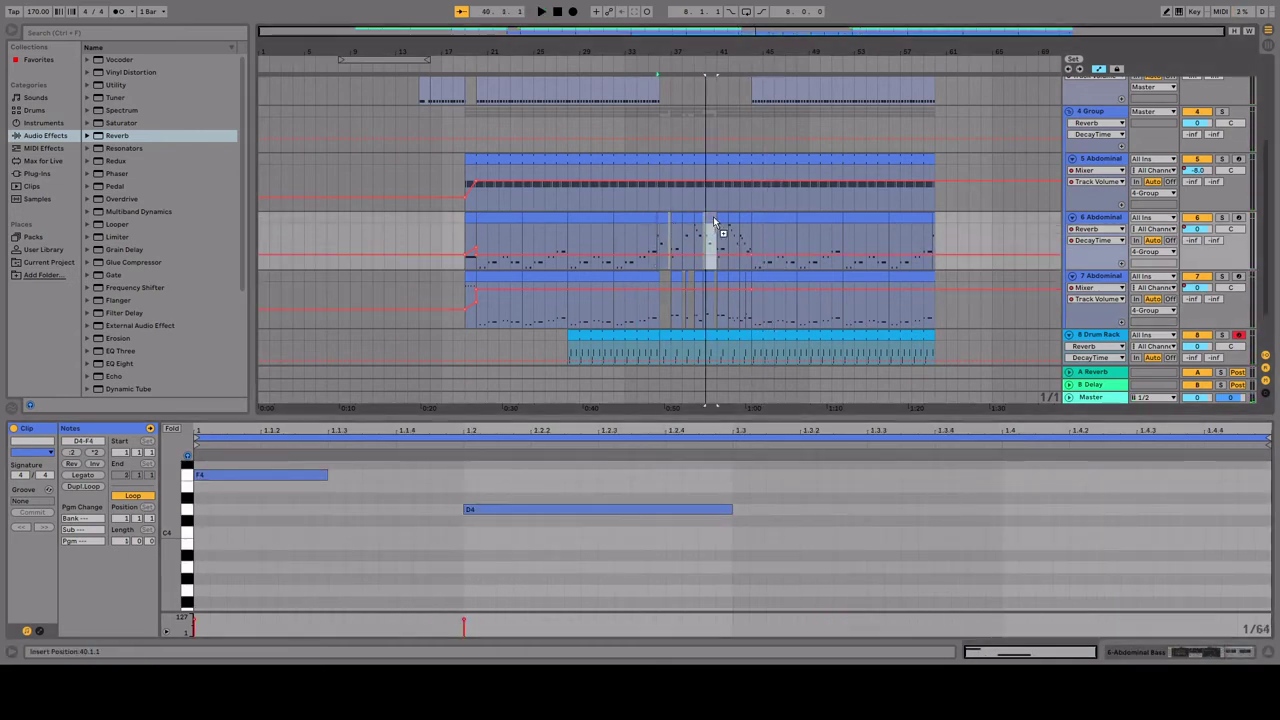
left_click_drag(713, 216, 721, 218)
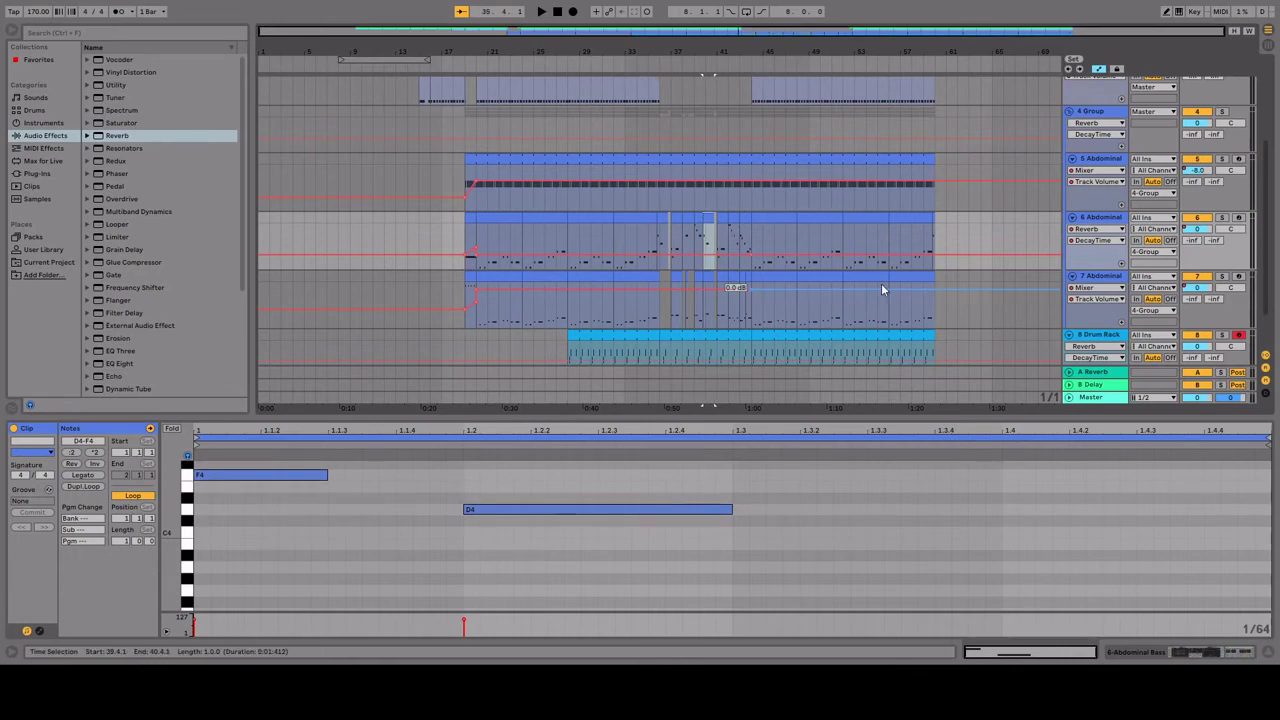
key("space")
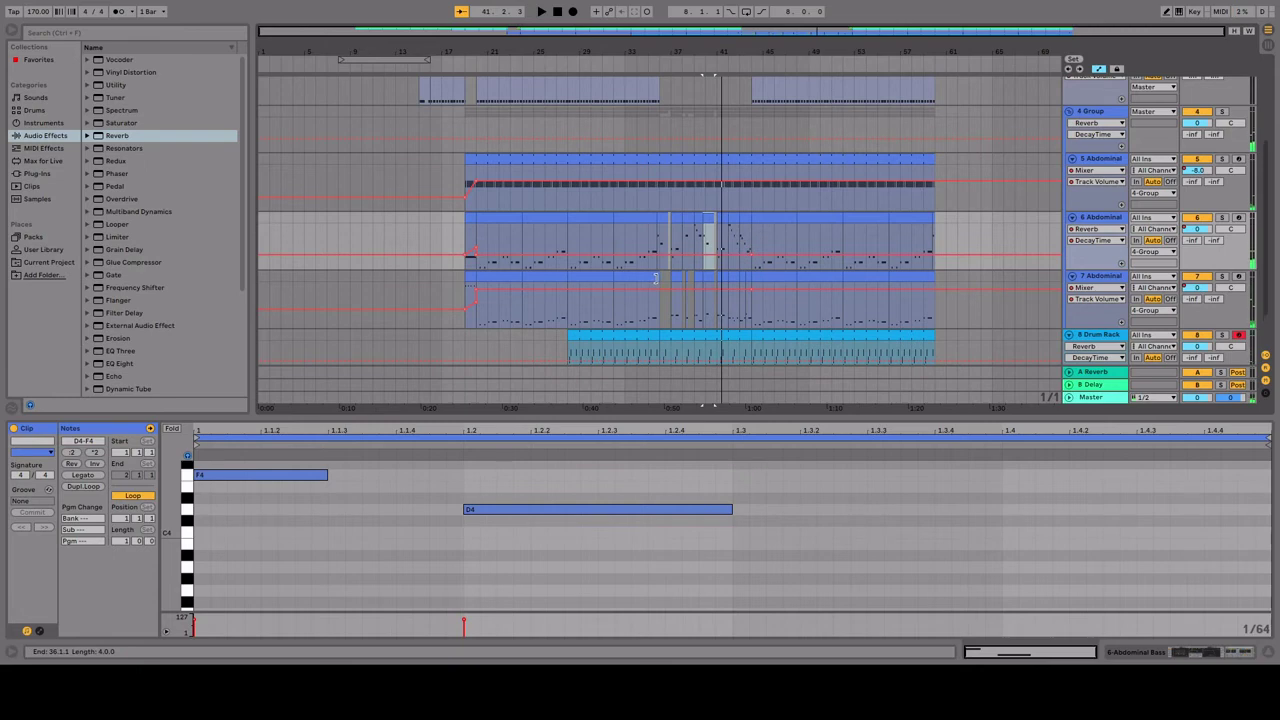
Draw sustained D3 notes in the Uplift Transition track's new breakdown clips and raise its reverb decay time from bar 36 to bar 44.
scroll(788, 201, "up", 5)
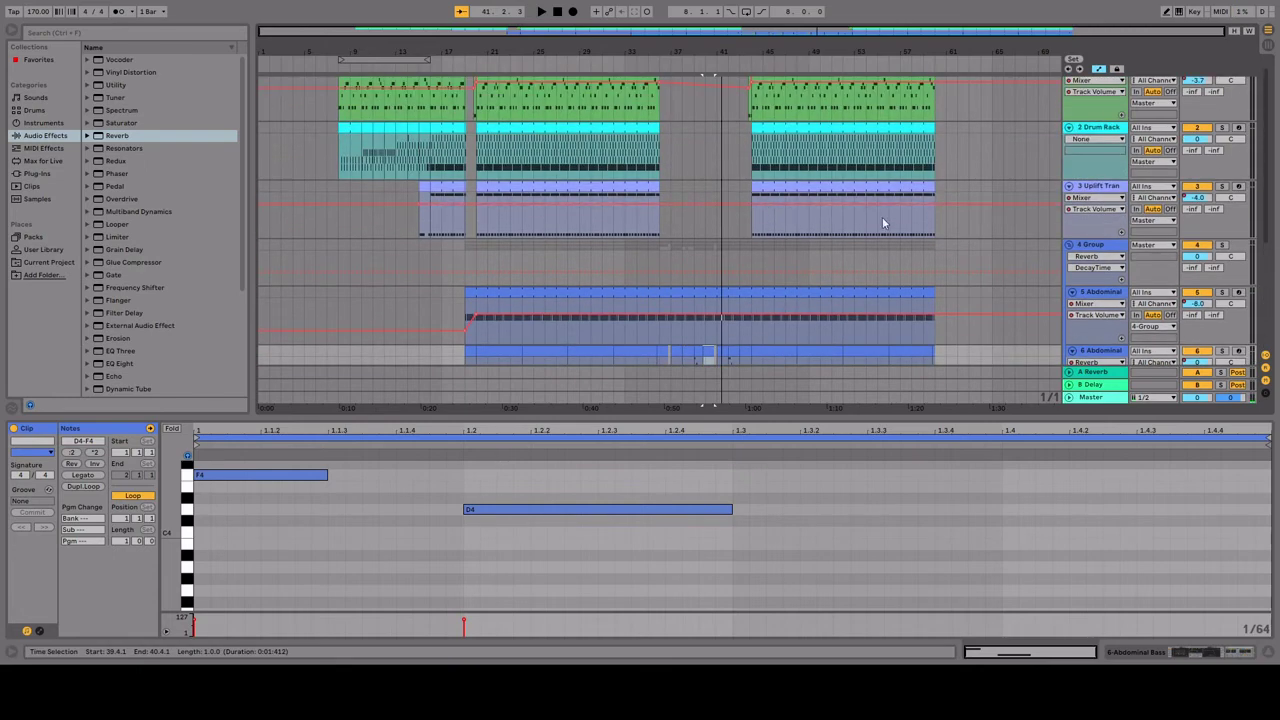
scroll(783, 254, "up", 1)
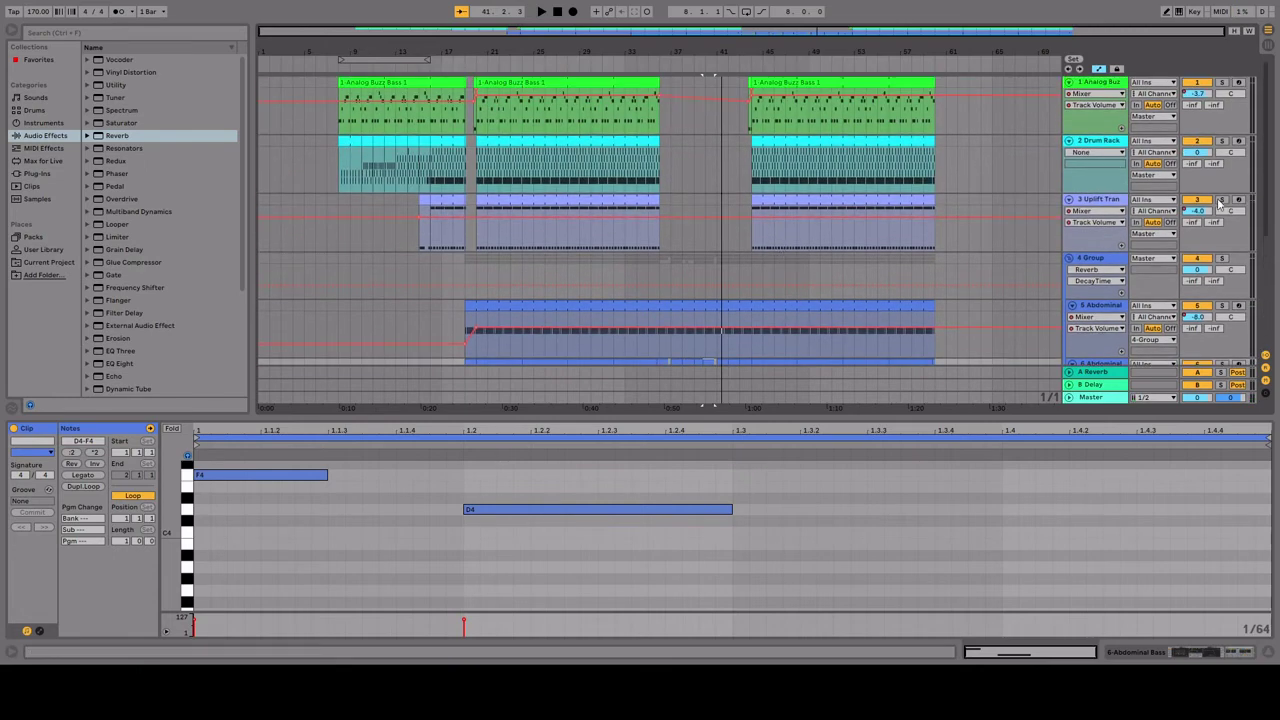
left_click(789, 266)
scroll(720, 220, "down", 3)
left_click(663, 166)
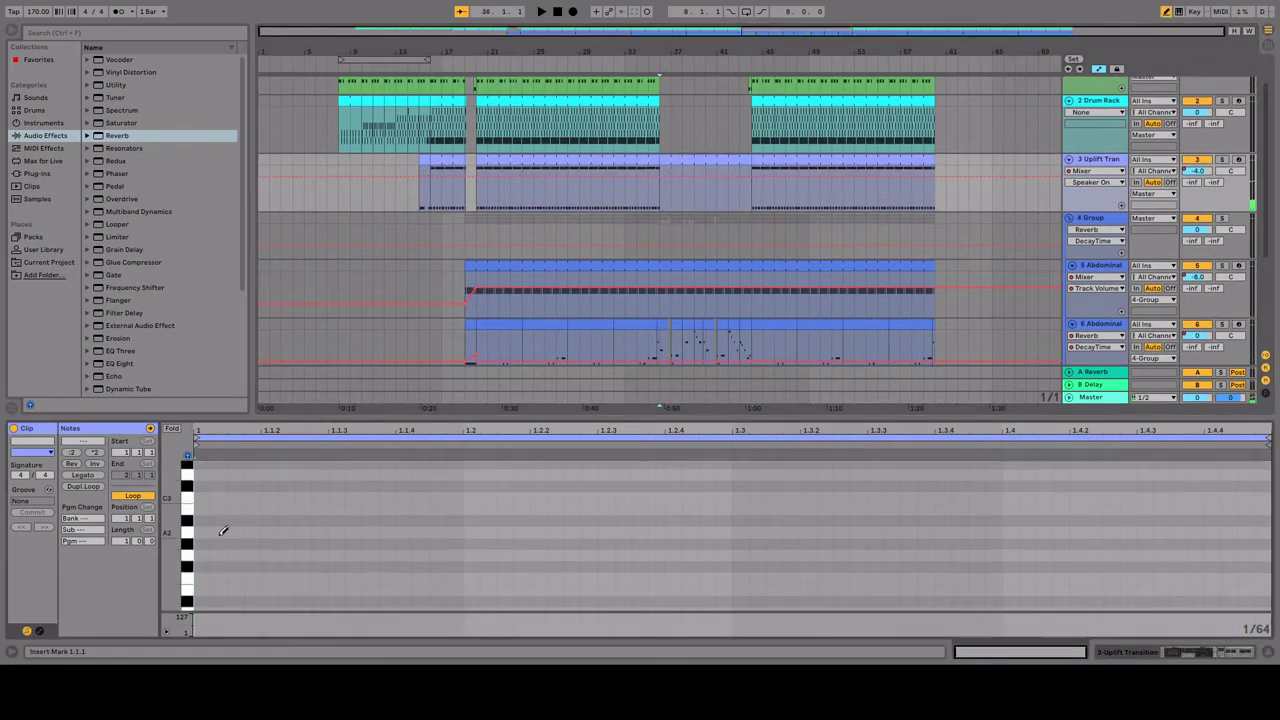
left_click(471, 474)
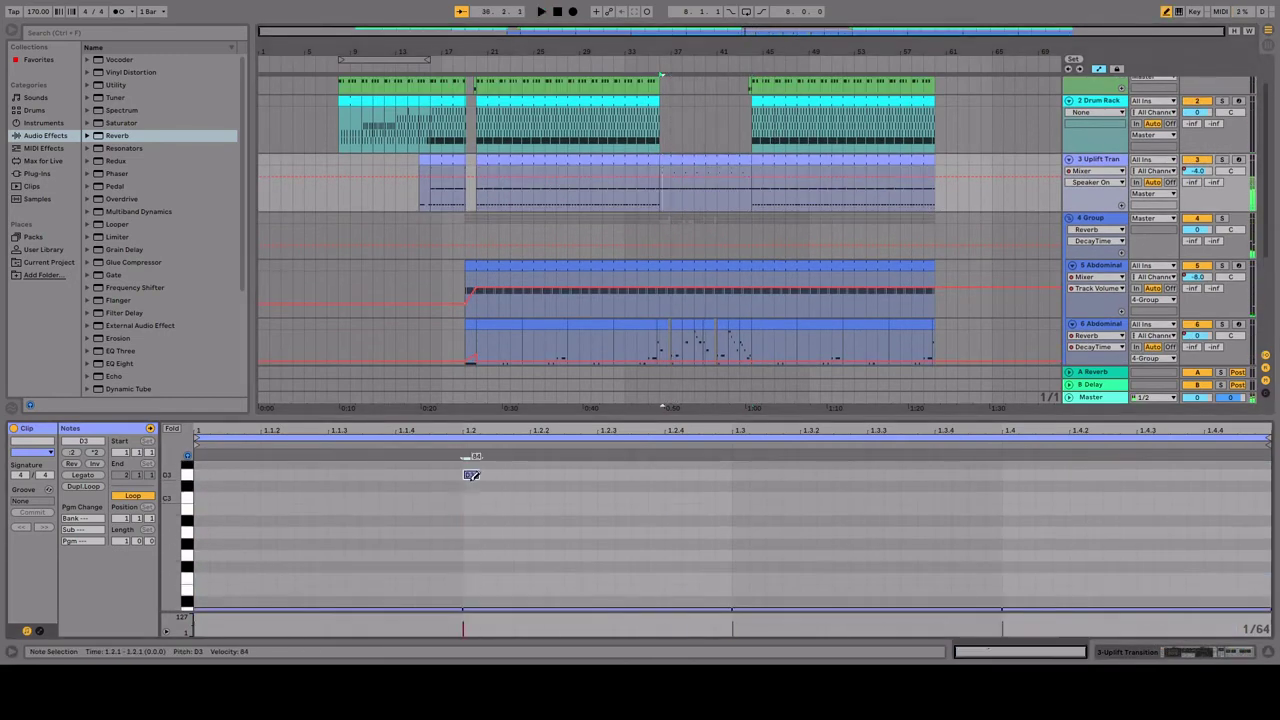
left_click_drag(471, 474, 663, 474)
left_click_drag(1003, 474, 1201, 474)
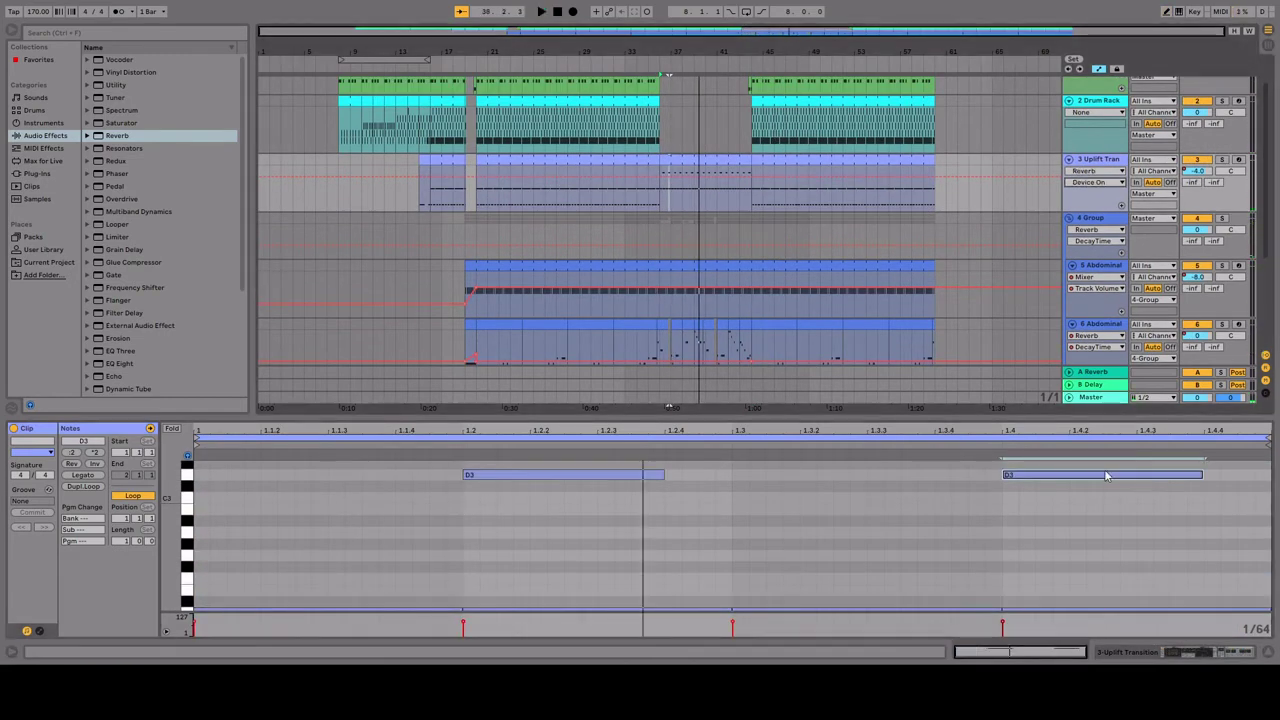
left_click_drag(705, 196, 709, 180)
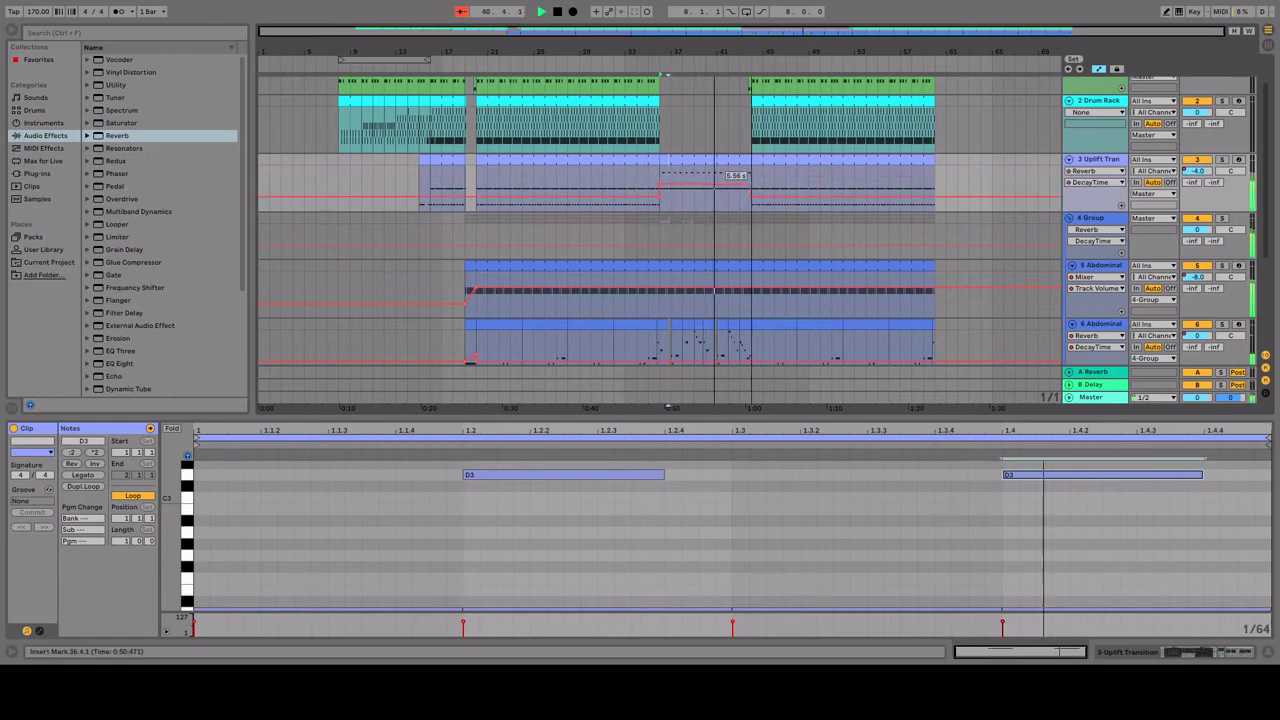
Create a one-bar clip at bar 36 in the first drum track and draw kicks on all four beats.
scroll(660, 240, "down", 3)
scroll(660, 240, "up", 3)
left_click(560, 125)
key("space")
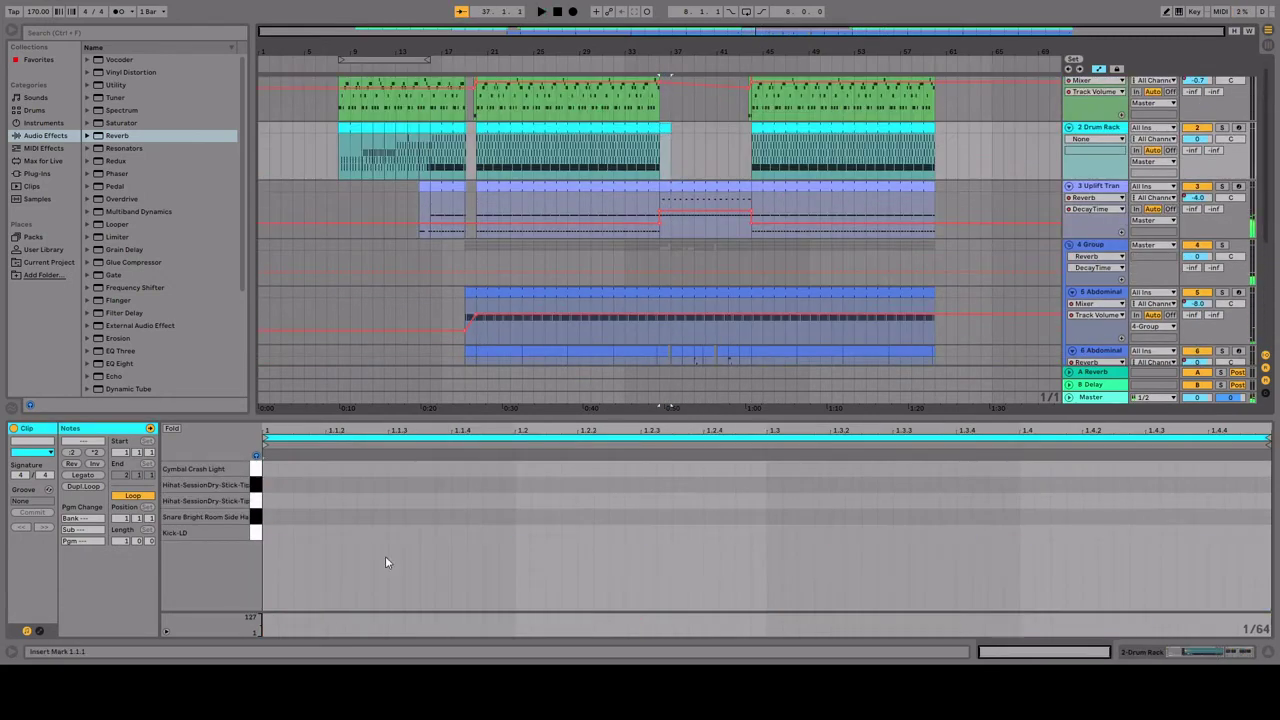
key("b")
left_click_drag(268, 532, 1025, 532)
Add hi-hats across both hi-hat rows and two snare hits to the breakdown drum clip, continuing the drum part through bar 43.
left_click(268, 500)
left_click(520, 500)
left_click(395, 500)
left_click_drag(520, 500, 520, 484)
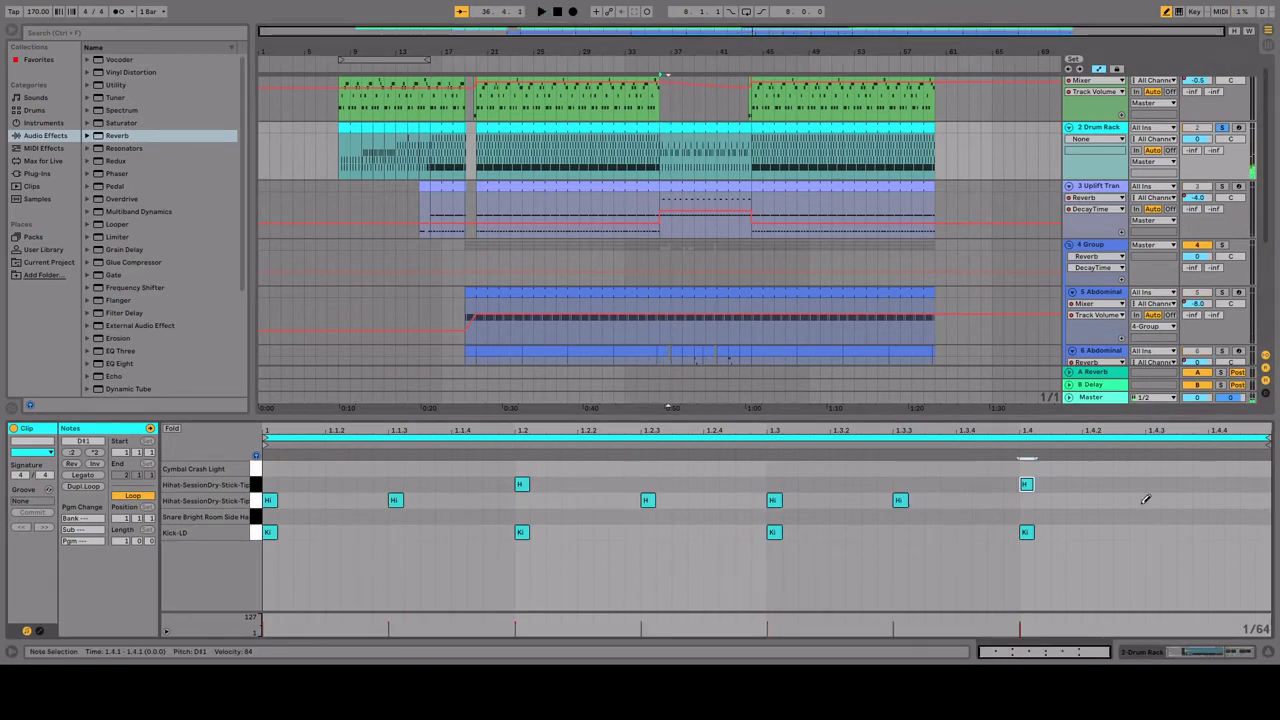
key("space")
left_click(899, 516)
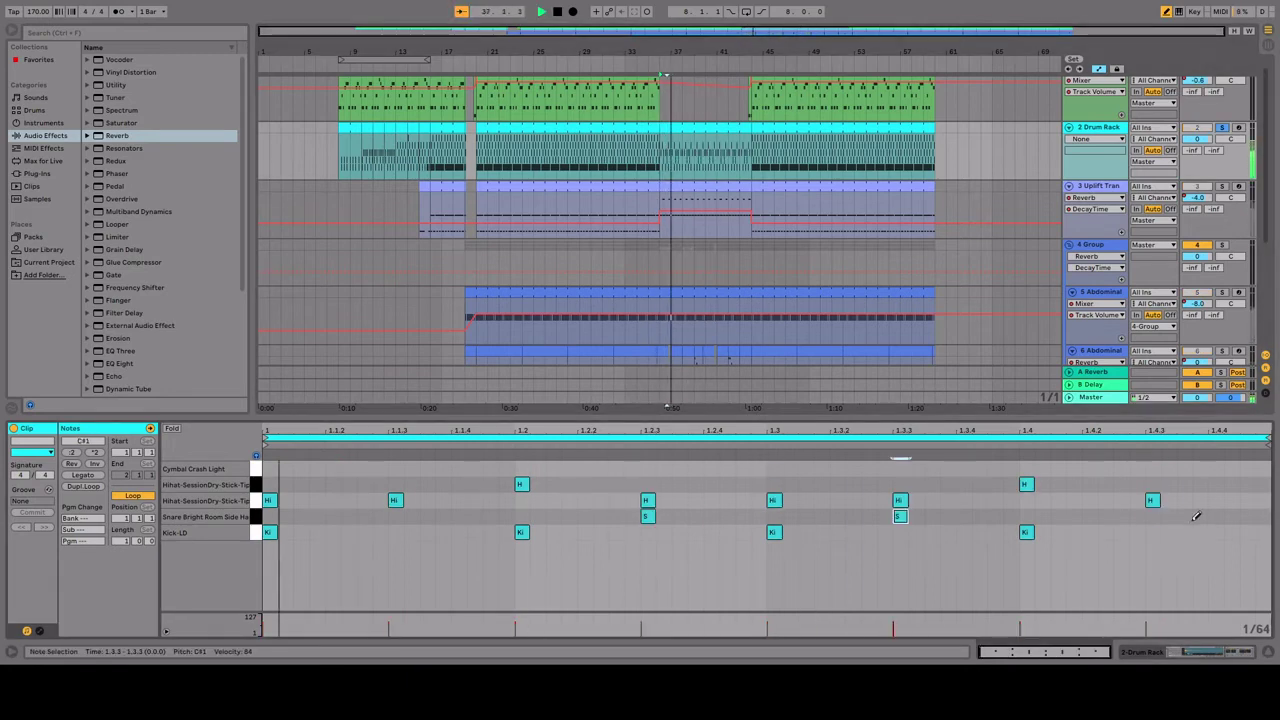
left_click_drag(746, 140, 757, 220)
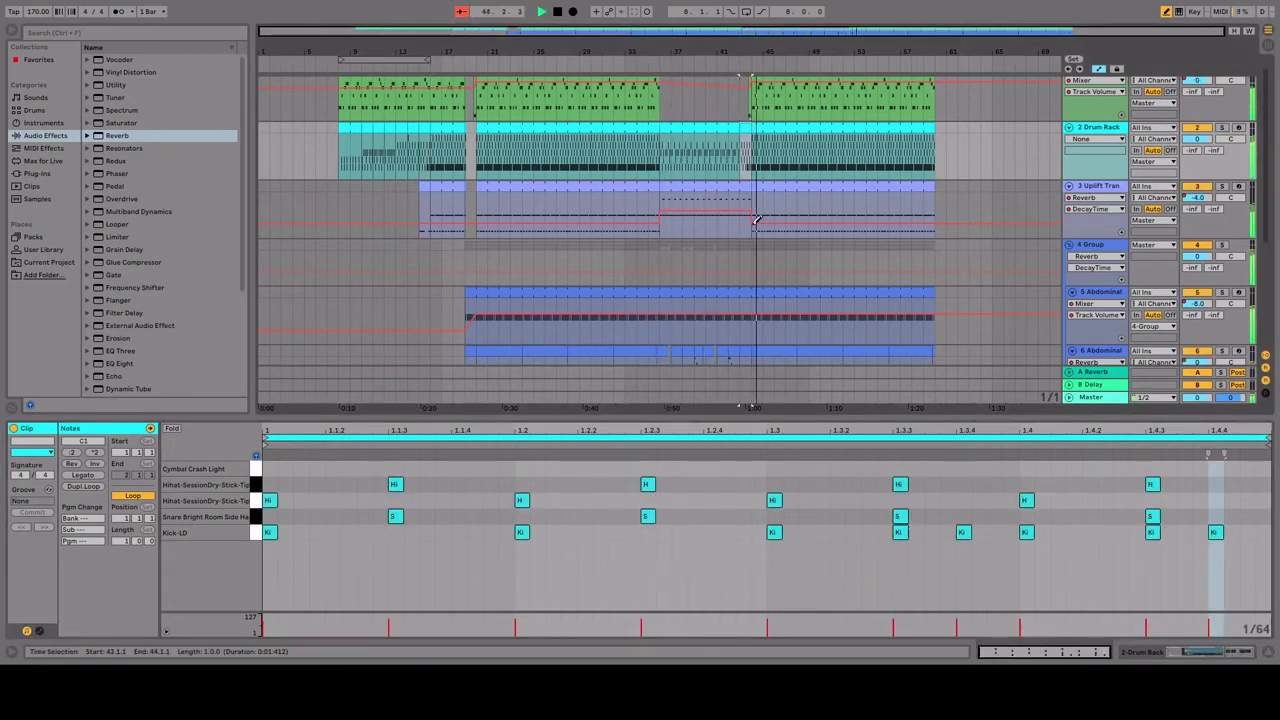
Fill the Analog Buzz Bass track with empty one-bar MIDI clips from bar 36 to bar 43.
left_click_drag(746, 100, 667, 100)
key("ctrl+shift+m")
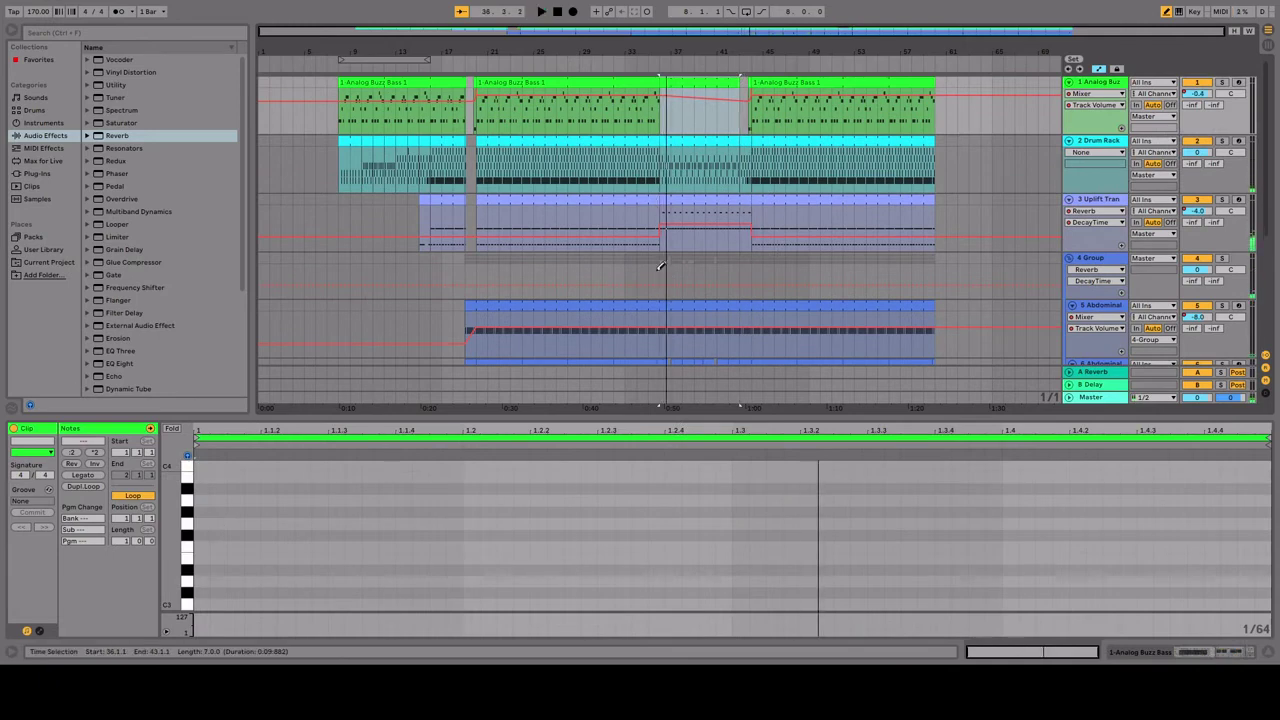
left_click(660, 266)
scroll(936, 281, "down", 2)
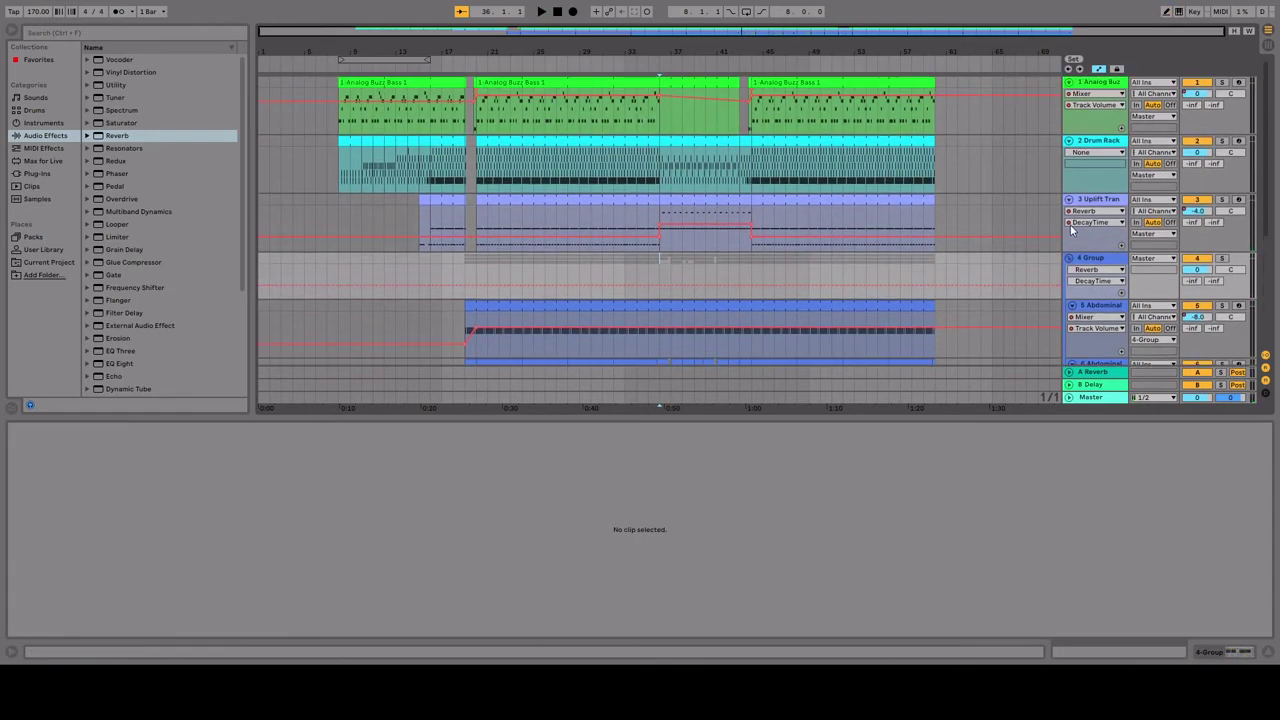
Play the arrangement from bar 20 and again from bar 35 to compare the main section with the breakdown.
left_click(479, 216)
key("space")
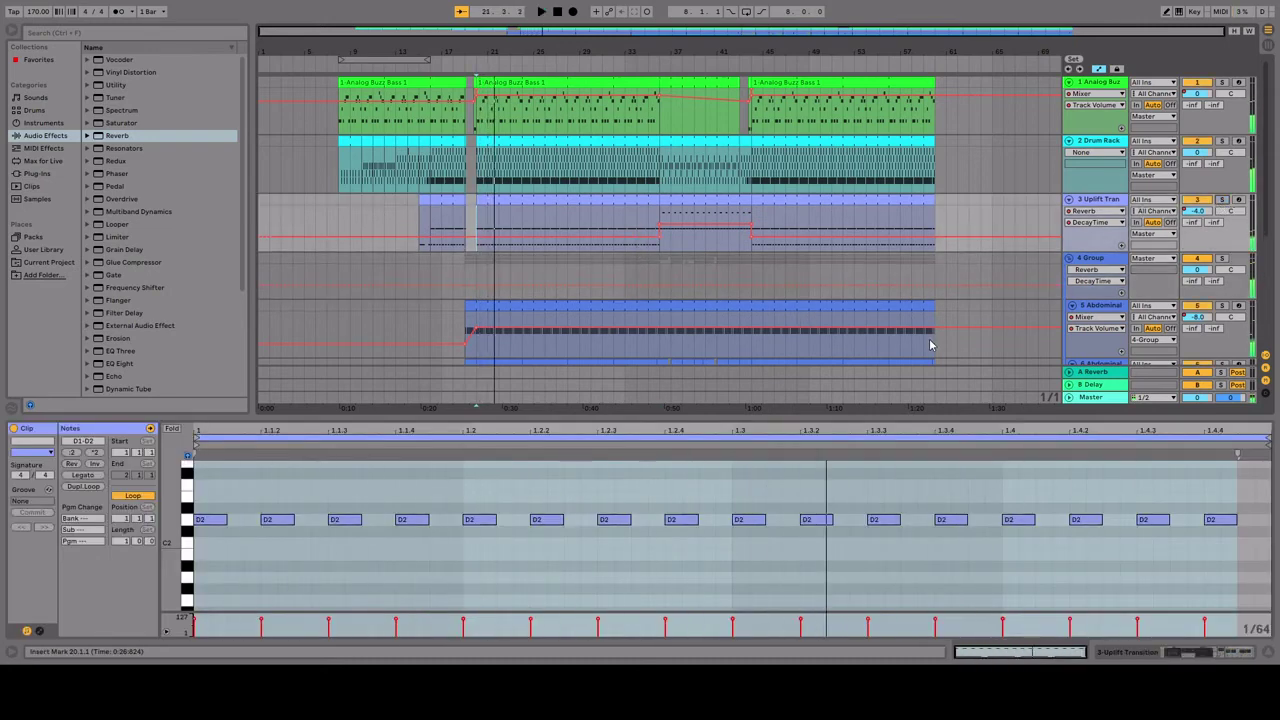
left_click(660, 254)
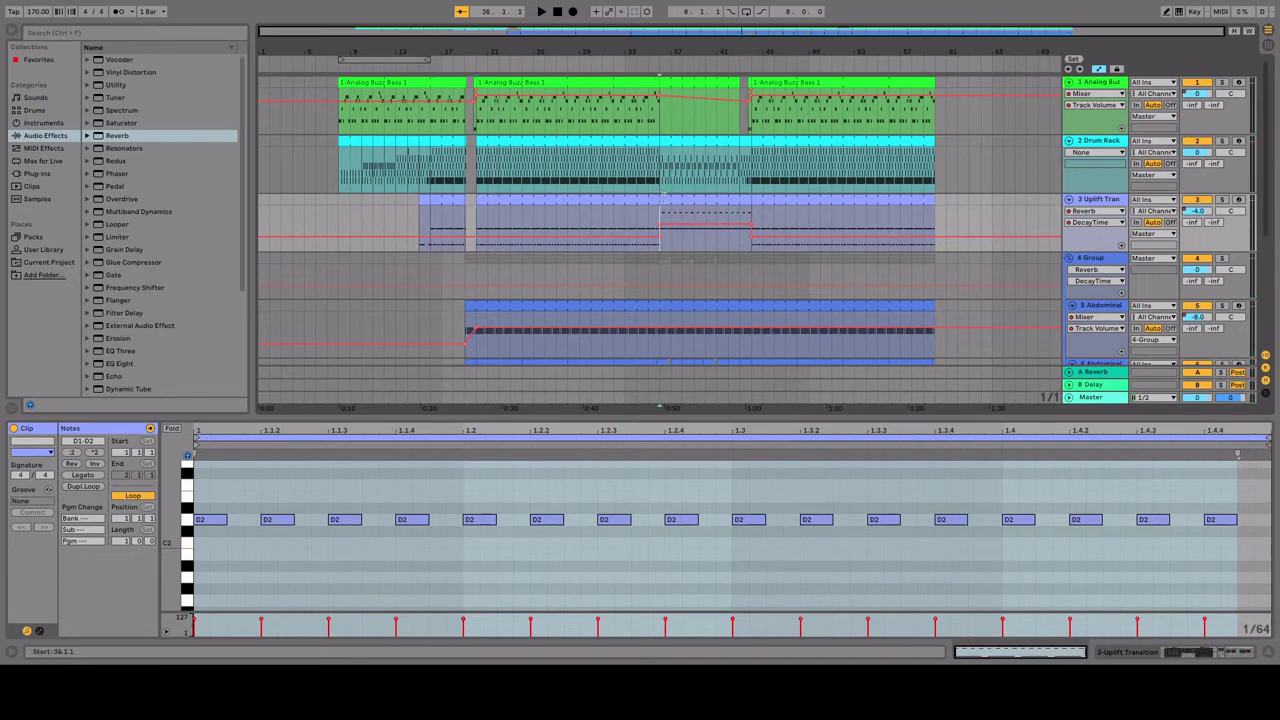
left_click(1000, 150)
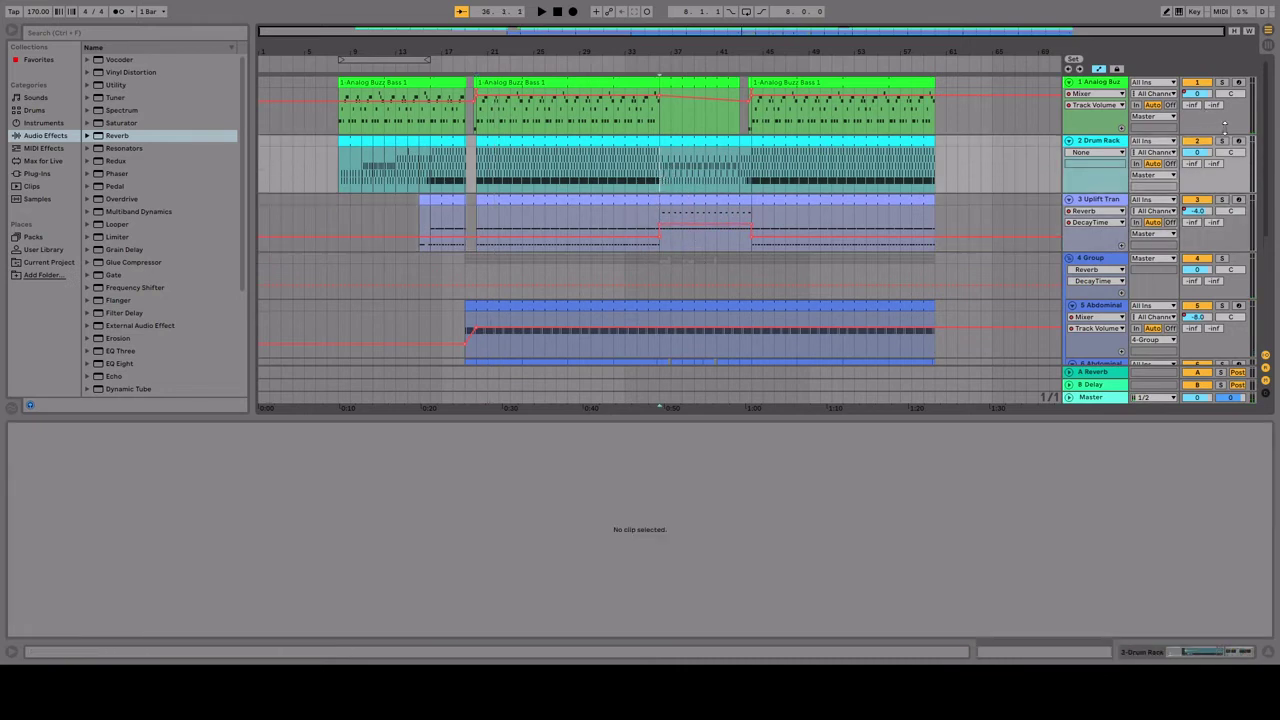
left_click(660, 155)
key("space")
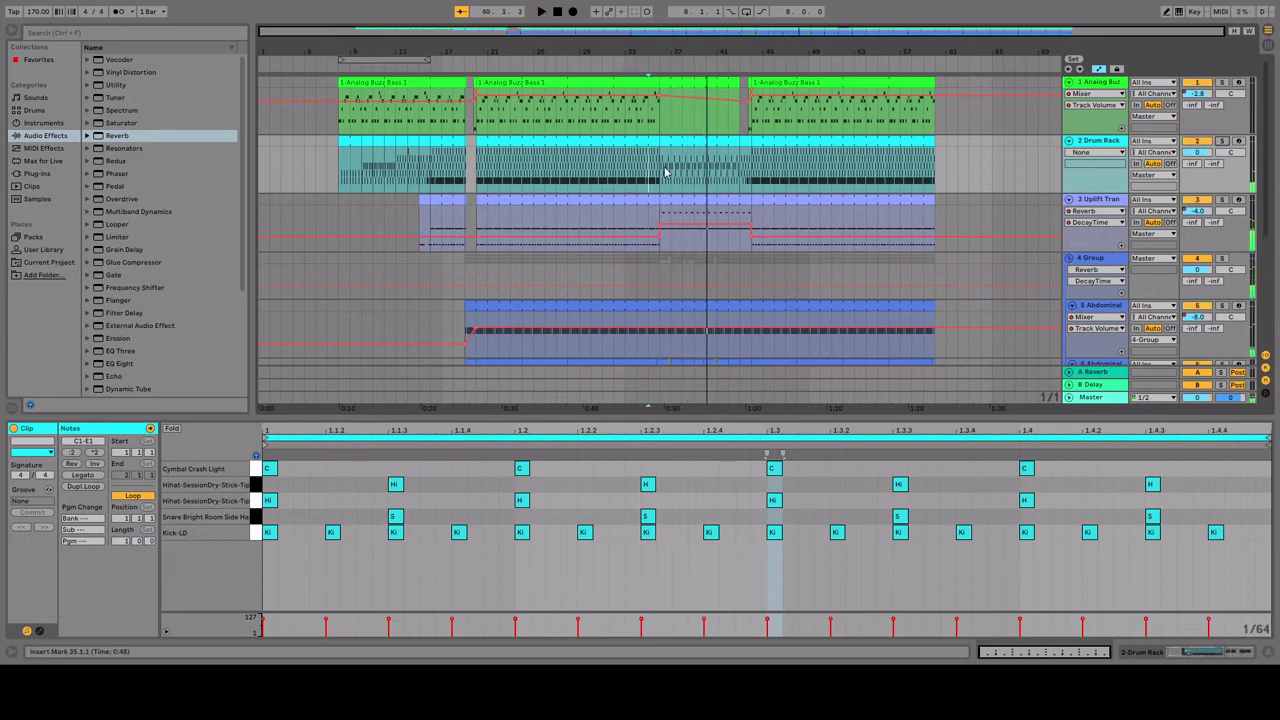
Play the arrangement from bar 34 past bar 45 while reviewing every track's part in the breakdown.
scroll(652, 304, "down", 2)
left_click(643, 225)
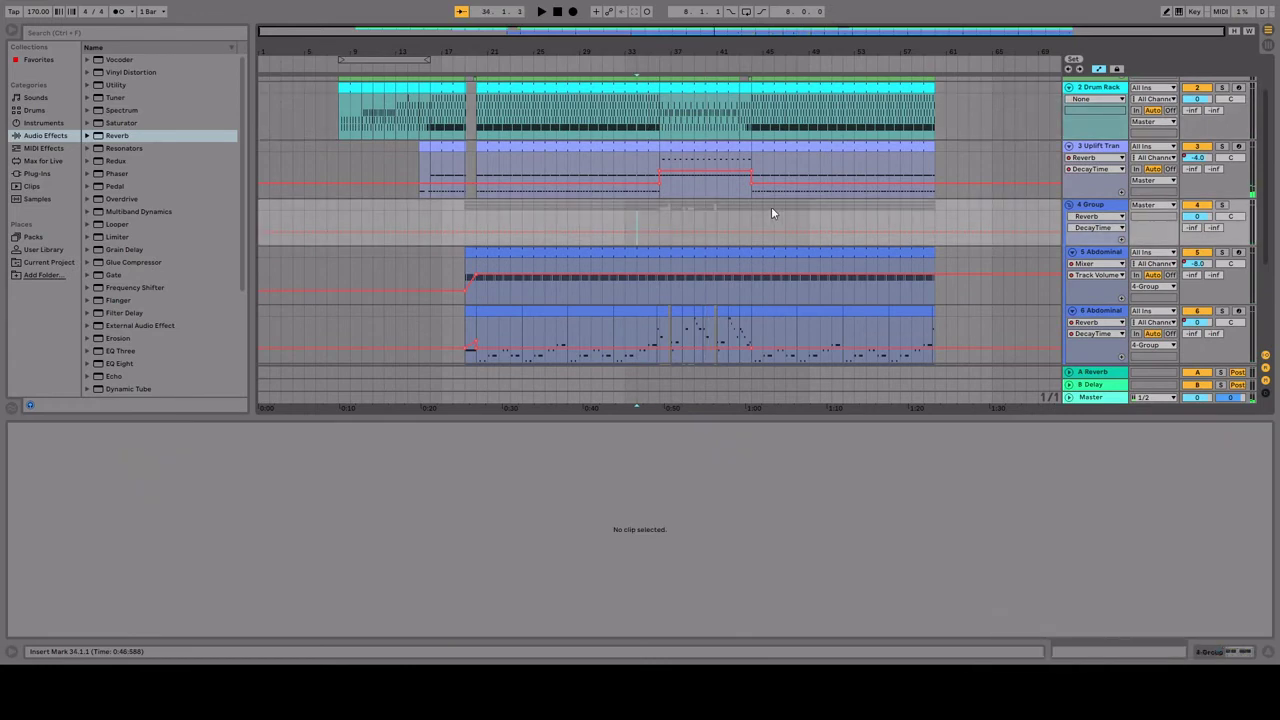
key("space")
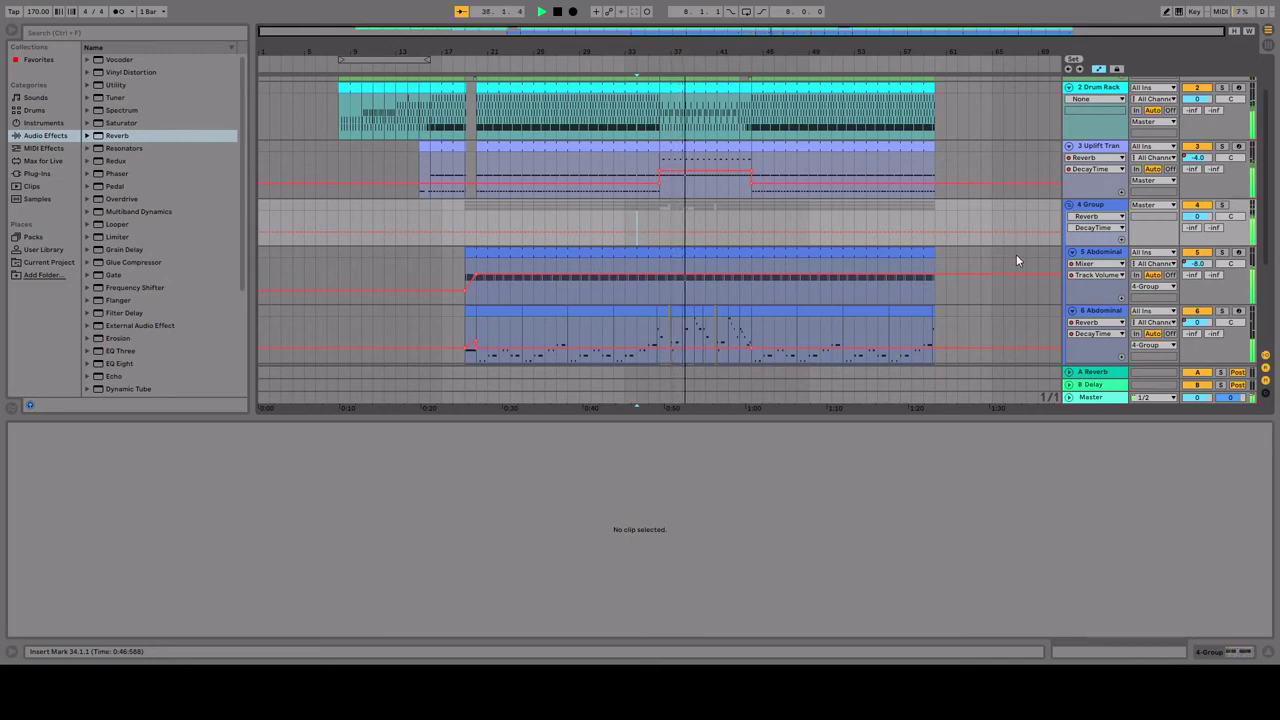
scroll(1016, 258, "down", 2)
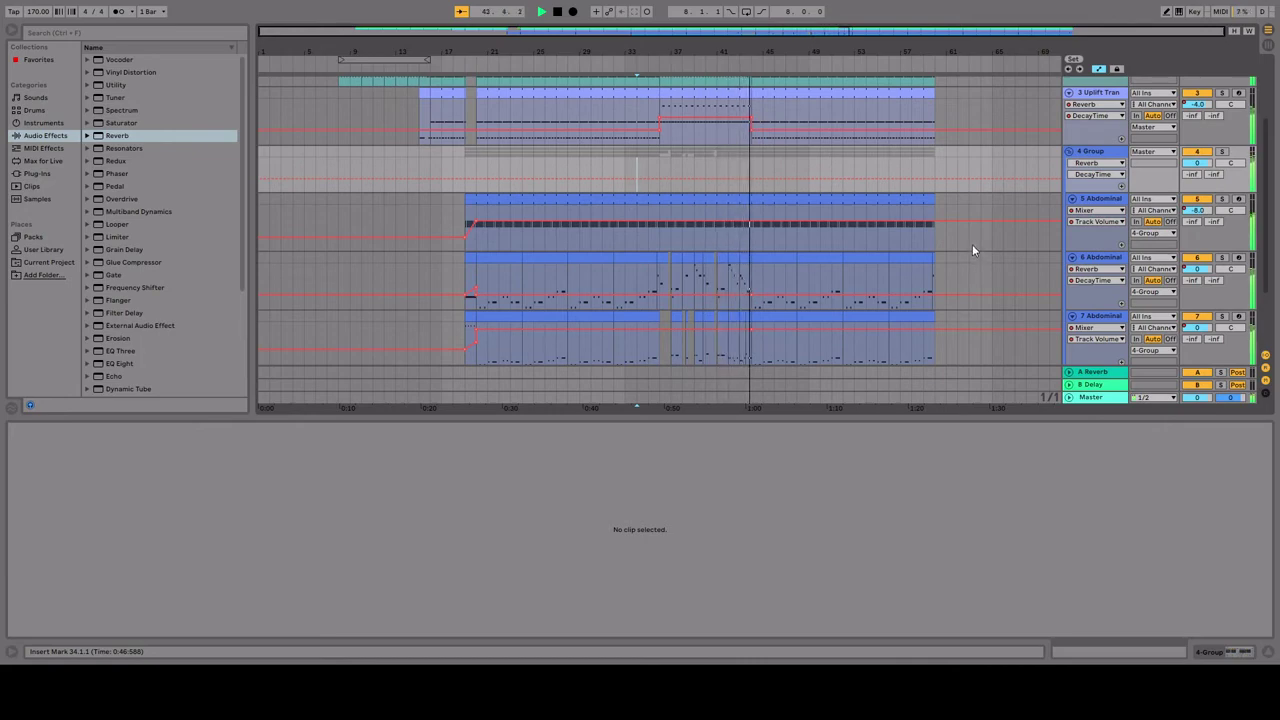
scroll(991, 253, "down", 2)
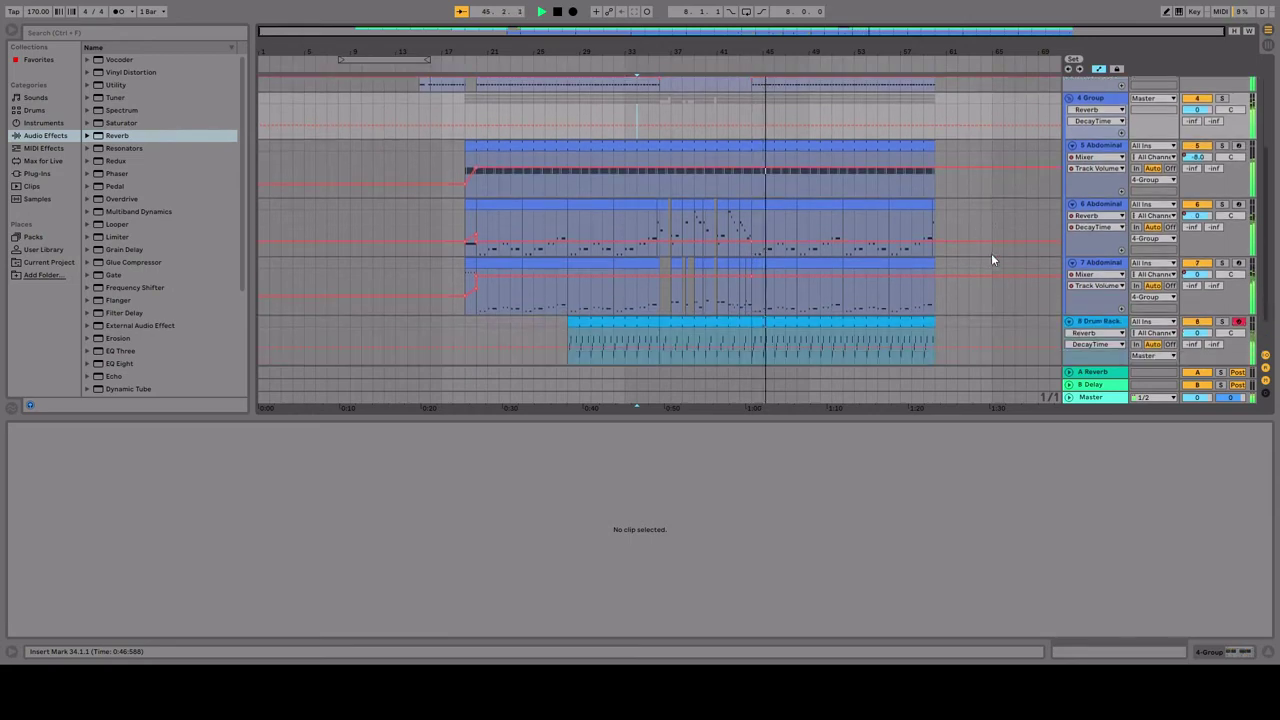
scroll(986, 251, "up", 2)
scroll(986, 251, "up", 3)
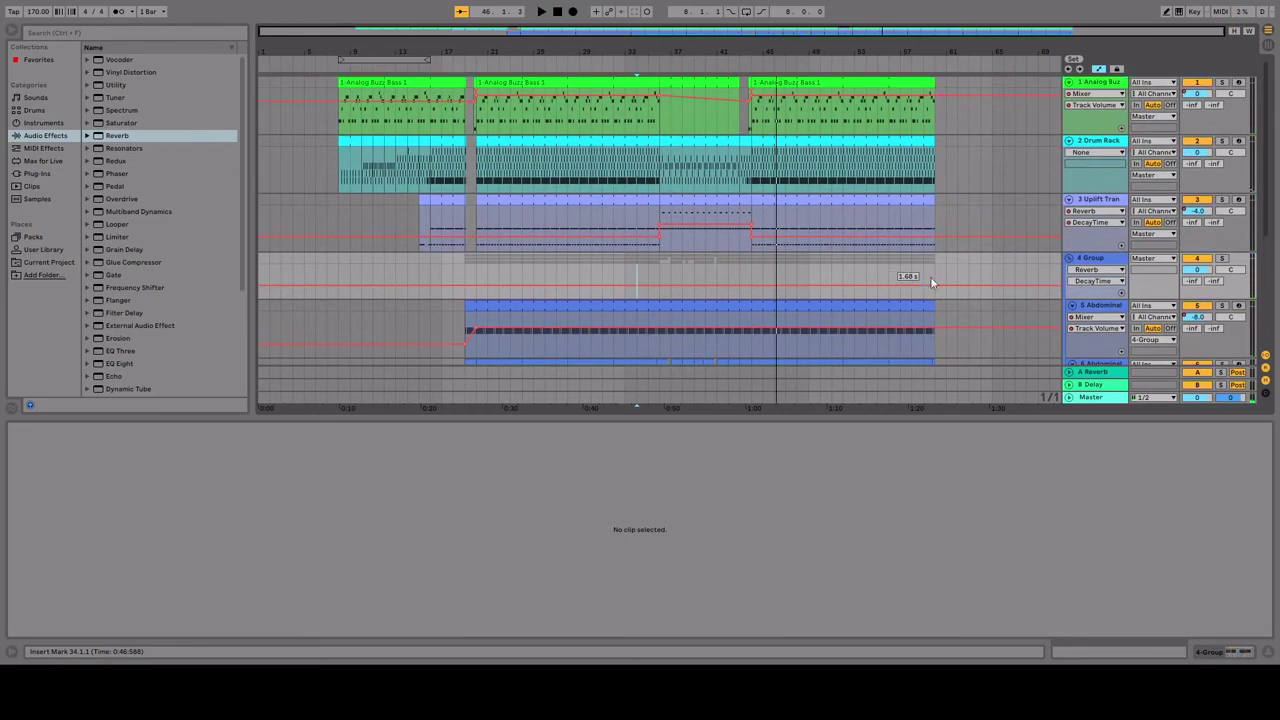
scroll(925, 276, "down", 1)
scroll(937, 278, "up", 1)
Create an Analog Buzz Bass MIDI clip at the start of the breakdown and draw trial D and E2 notes on its first beat.
double_click(705, 90)
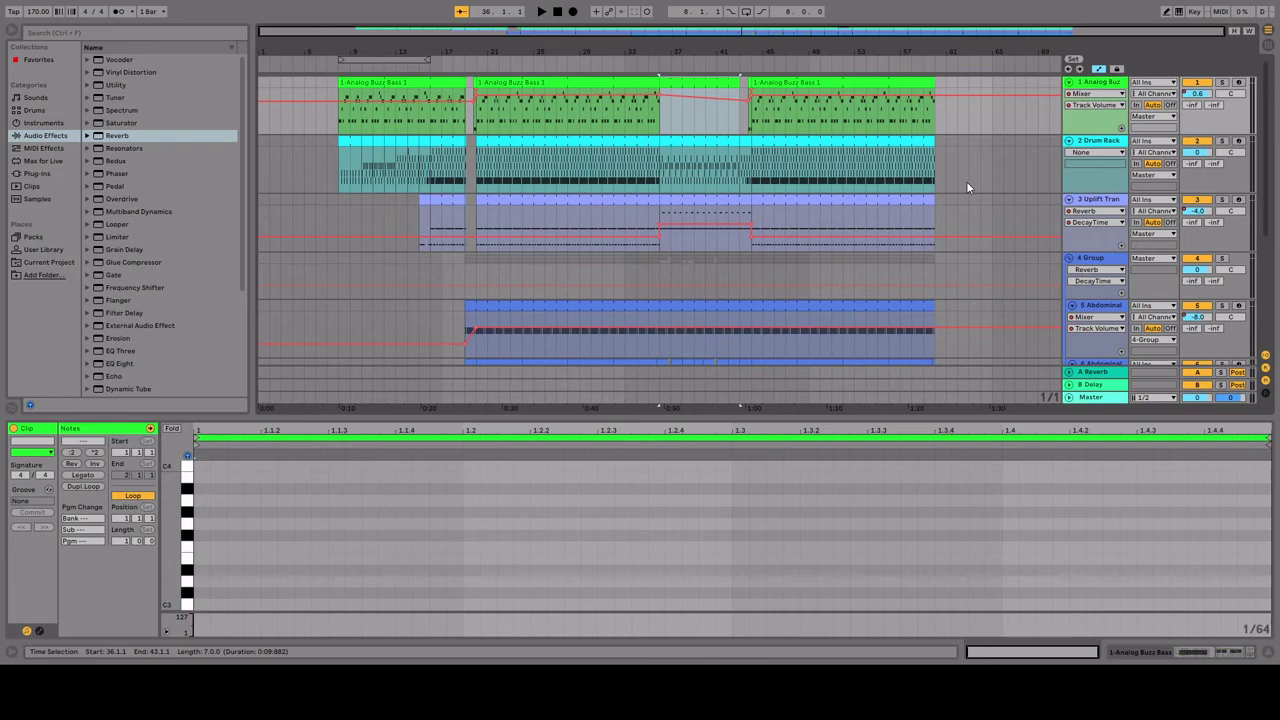
scroll(966, 181, "down", 2)
scroll(978, 234, "up", 2)
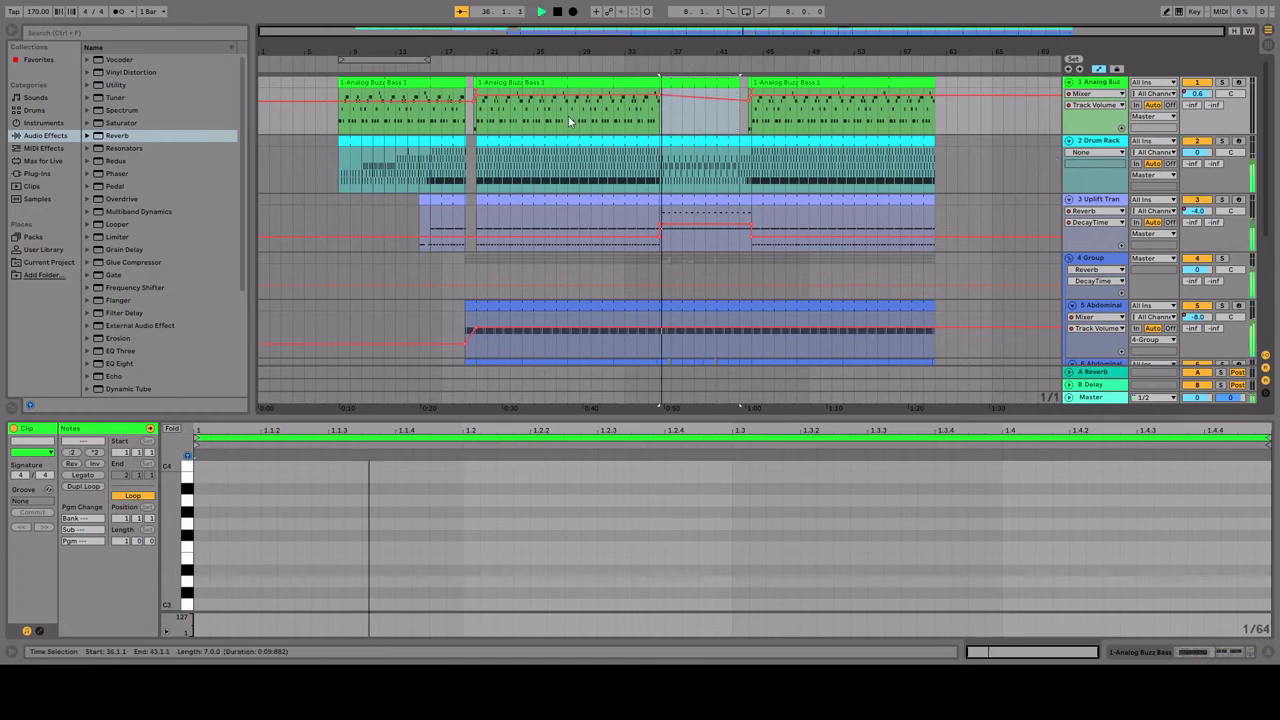
left_click(651, 134)
key("ctrl+shift+m")
key("b")
left_click(200, 540)
key("b")
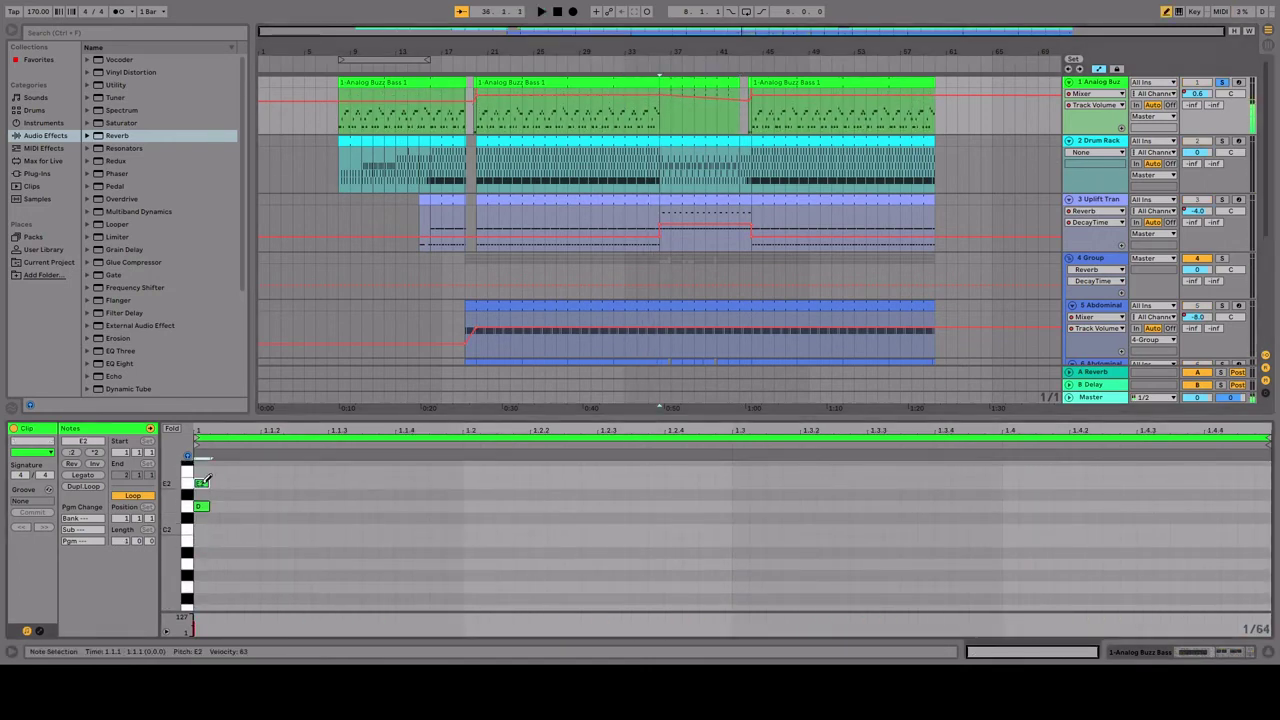
Set the breakdown bass clip's length to four bars and draw short F1, E1 and D1 notes in its first bar.
left_click(118, 541)
type("4")
key("Return")
key("b")
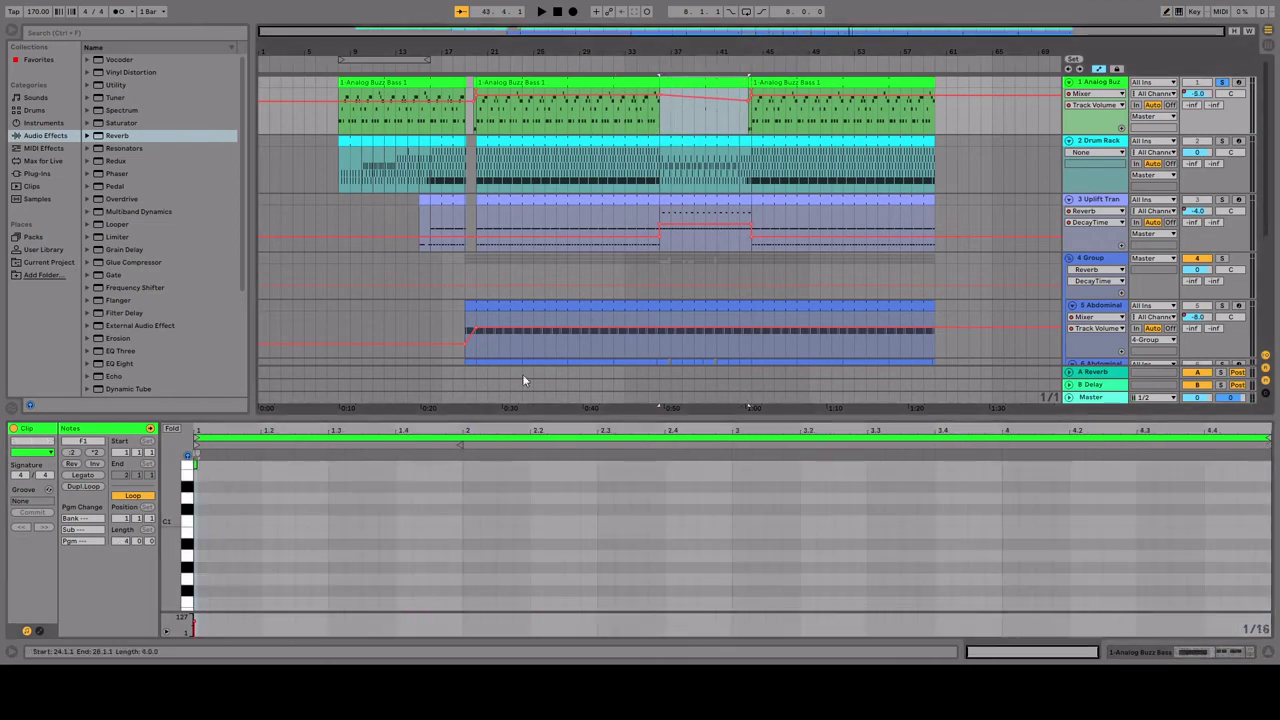
left_click(200, 503)
left_click(336, 503)
left_click(268, 515)
left_click_drag(336, 503, 336, 515)
left_click(402, 538)
left_click(234, 503)
left_click(302, 538)
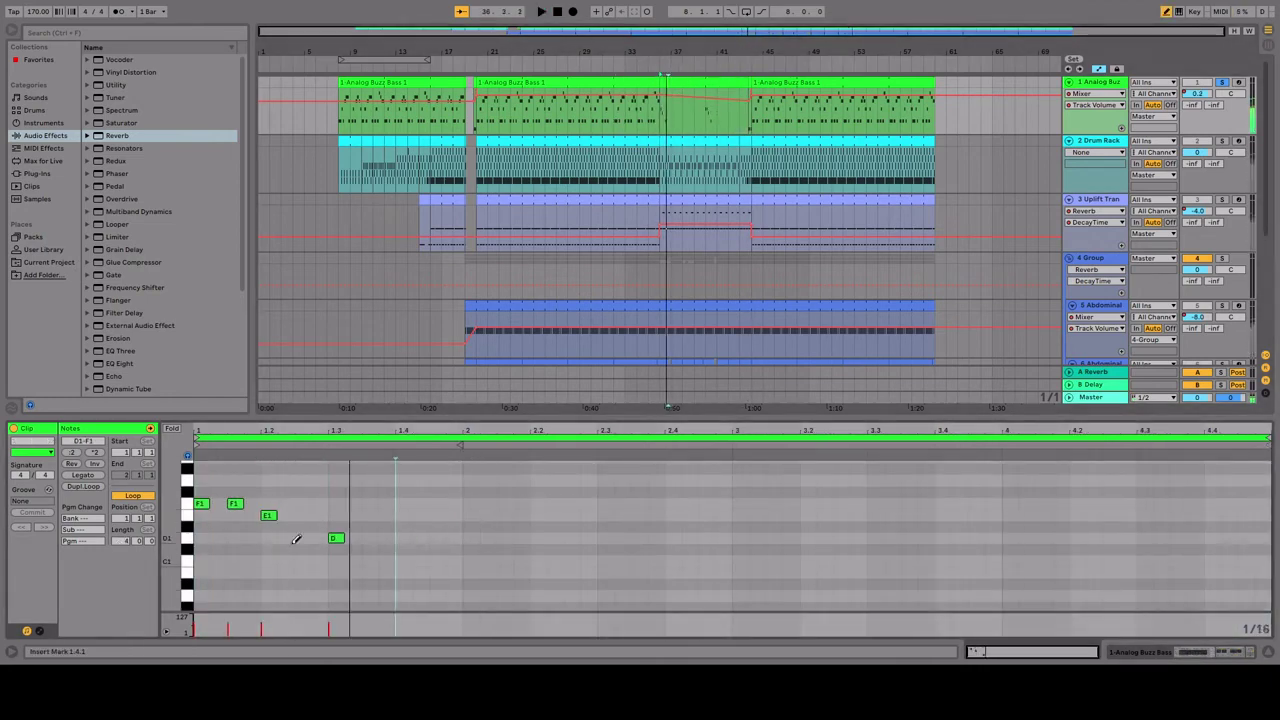
Extend the drawn bass line with further F1 and E1 notes, adding D1 and C1 notes in the second bar.
left_click(370, 503)
left_click_drag(402, 538, 402, 515)
left_click(537, 538)
left_click(555, 561)
left_click(588, 538)
left_click(621, 538)
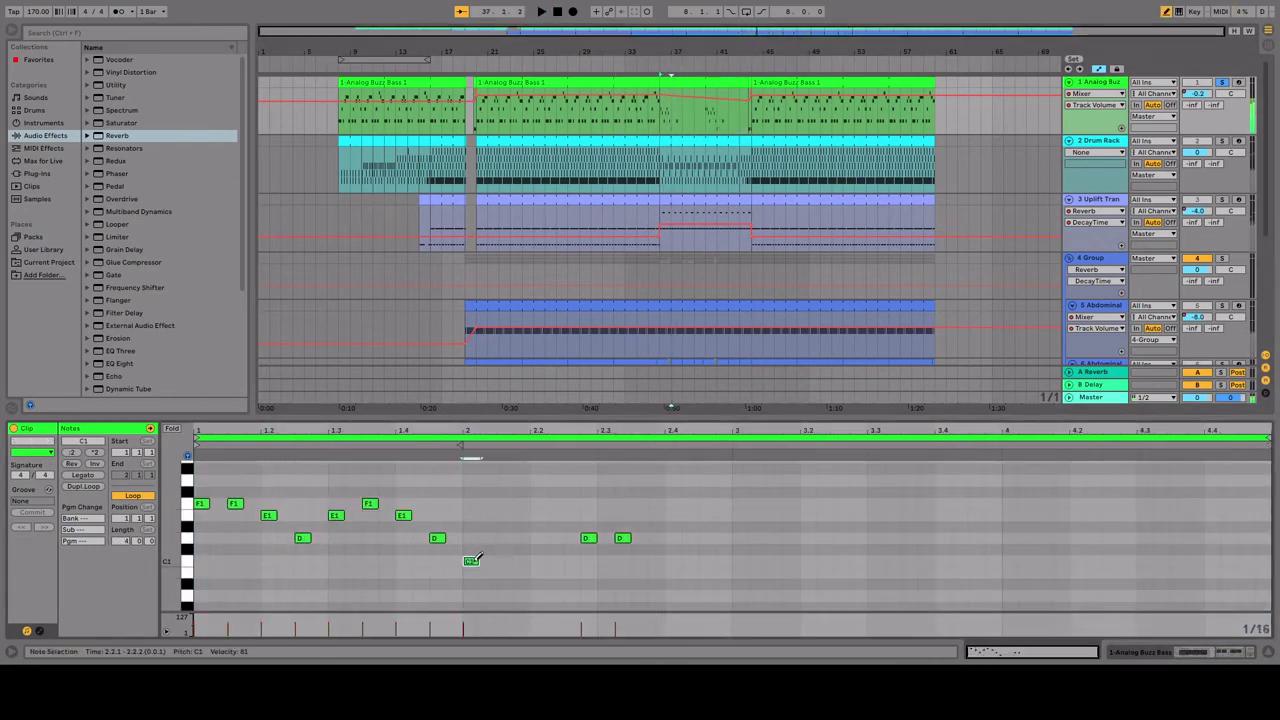
left_click(504, 561)
left_click(521, 561)
Rework the drawn bass line with an E1 at 1.3.3, a long C1 at bar 2, and D1 and C1 notes ending on a longer D1.
left_click(370, 503)
left_click(402, 515)
left_click(370, 515)
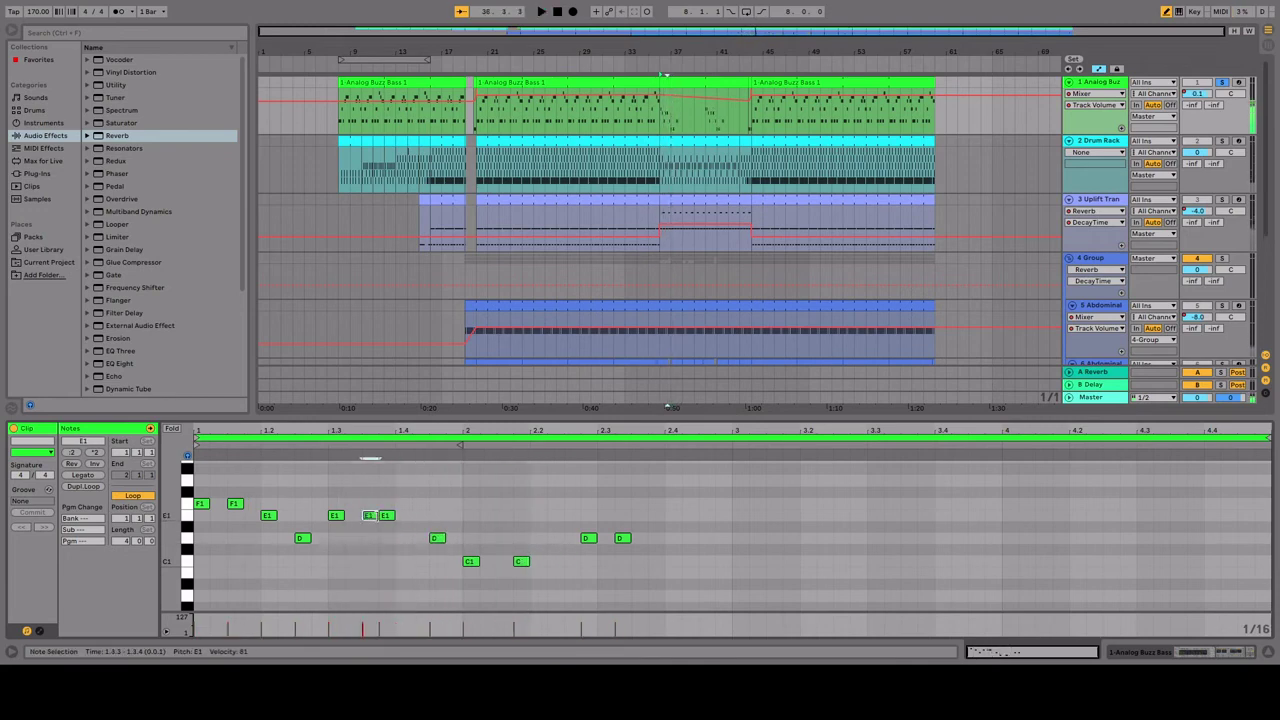
left_click(436, 538)
left_click_drag(521, 561, 512, 561)
left_click(537, 538)
left_click(571, 561)
left_click(588, 538)
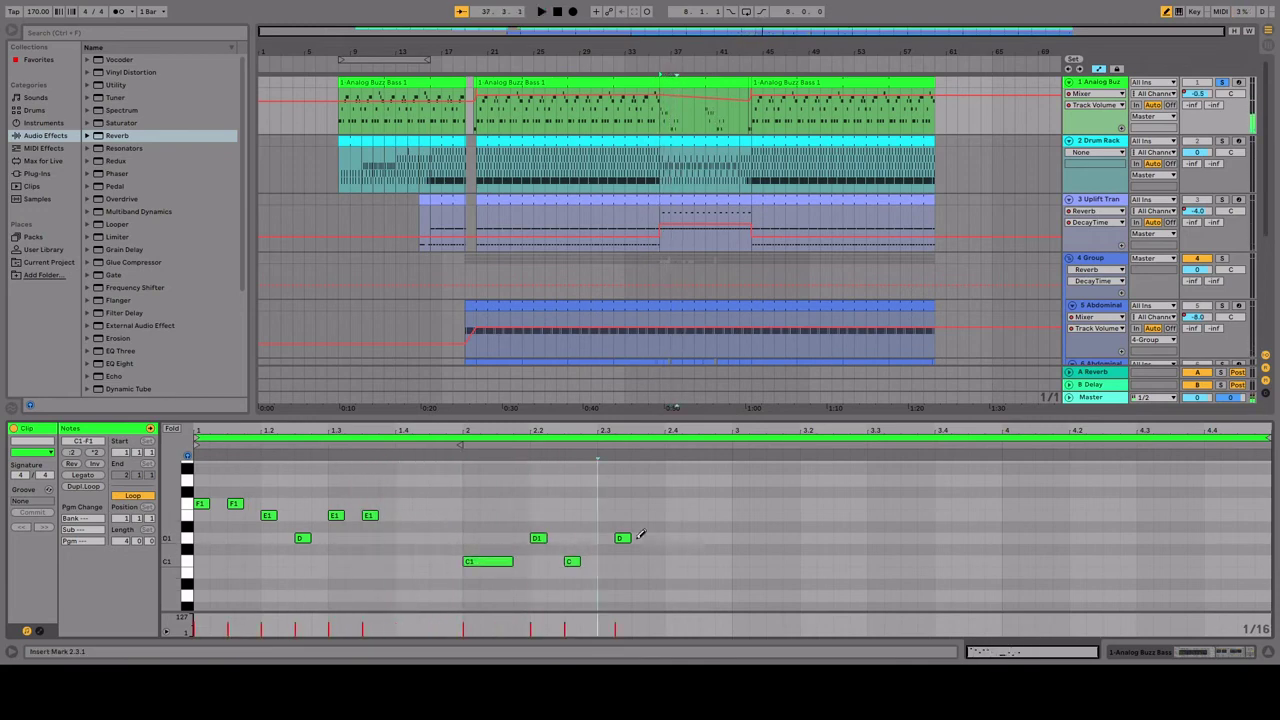
left_click_drag(650, 538, 697, 538)
Loop bars 36 to 44 and replace the drawn bass clips with a newly recorded Analog Buzz Bass part.
key("ctrl+l")
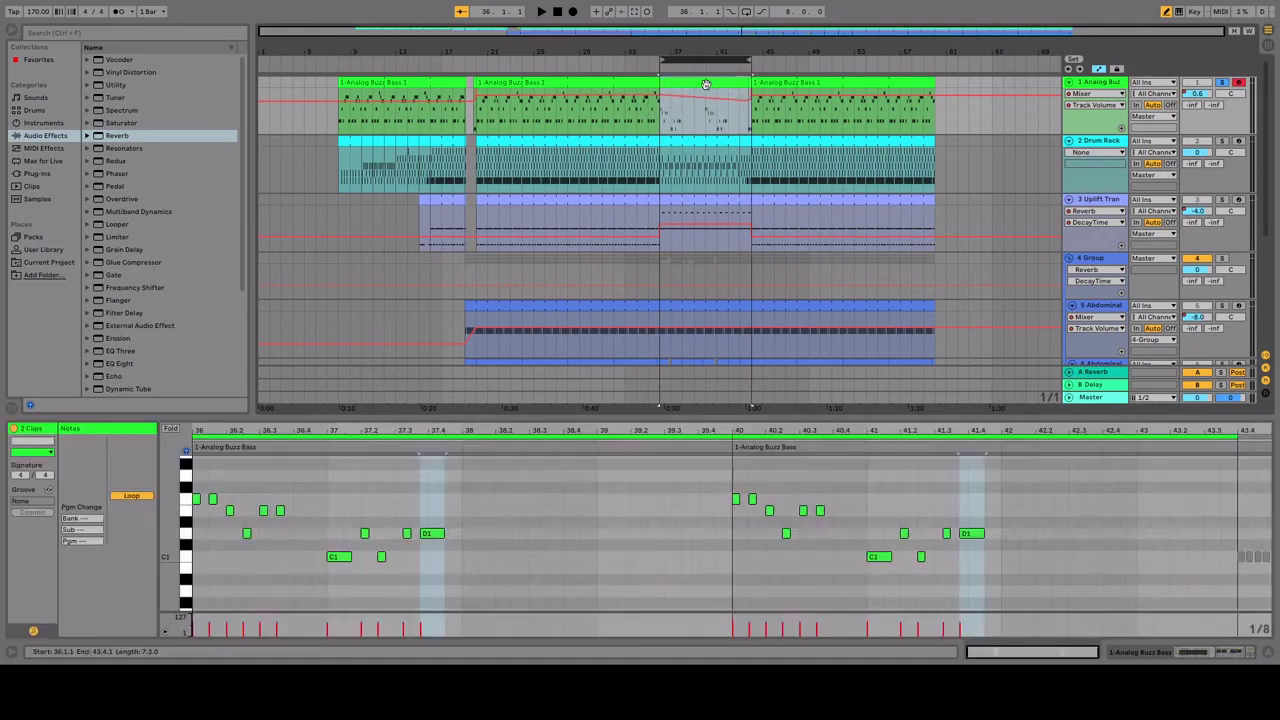
key("Delete")
key("space")
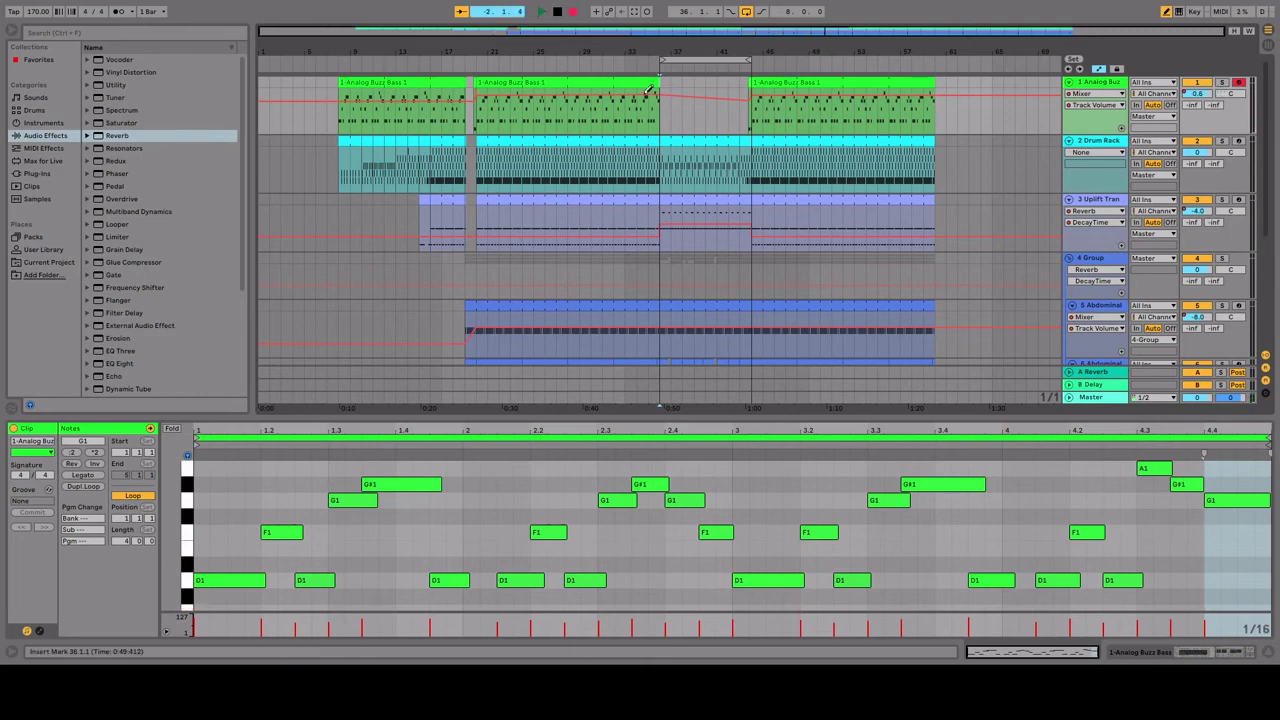
left_click(666, 122)
left_click(670, 128)
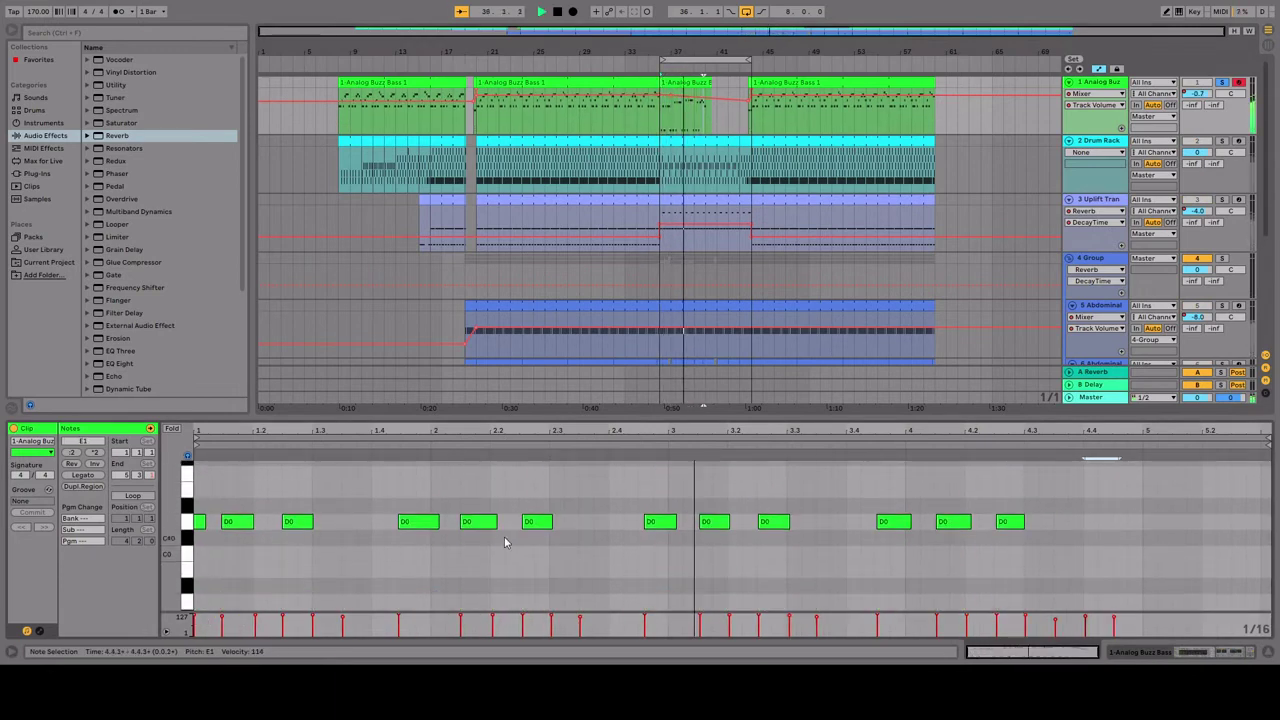
Set the recorded bass clip's loop length to four bars and repeat it through the breakdown.
key("space")
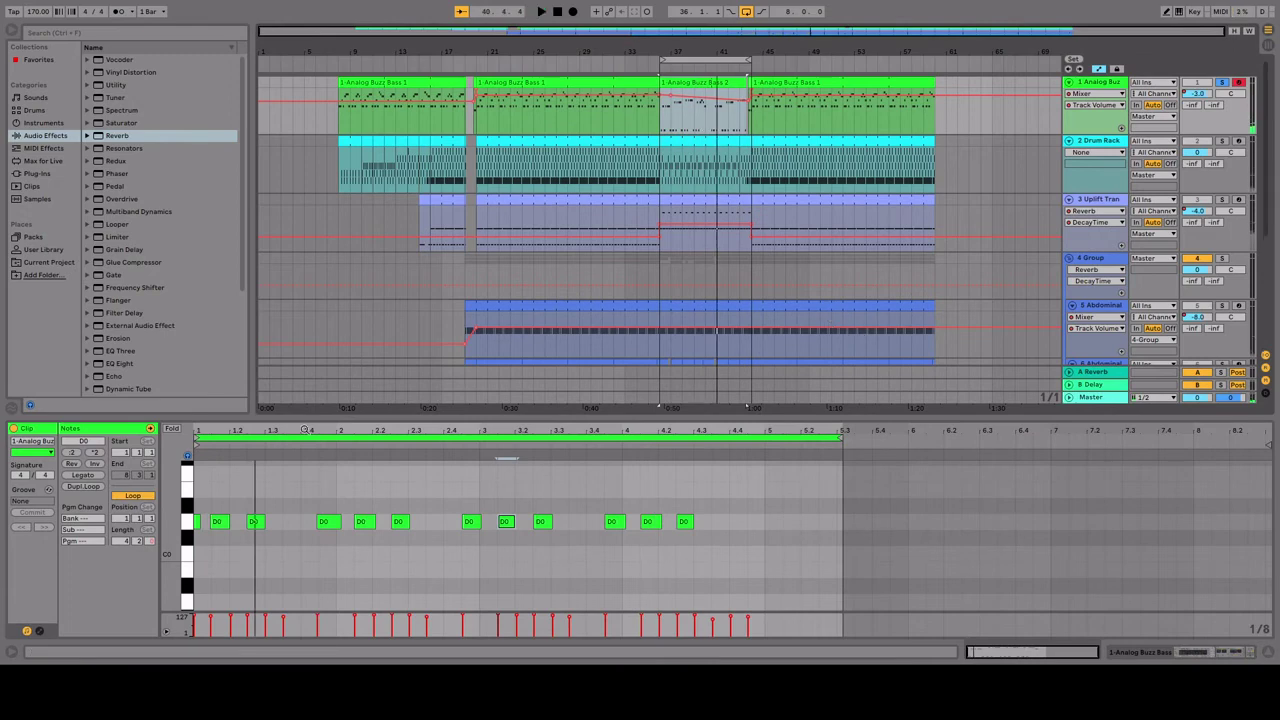
left_click(700, 82)
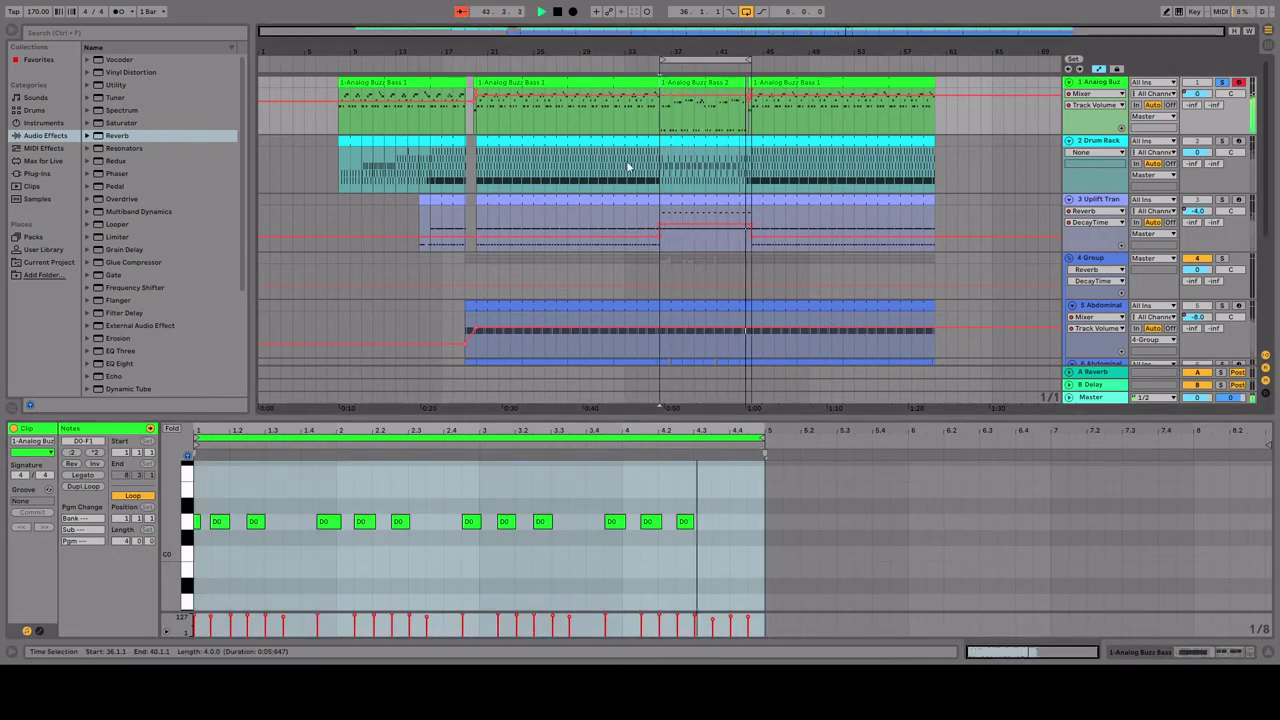
left_click(685, 521)
scroll(715, 545, "up", 5)
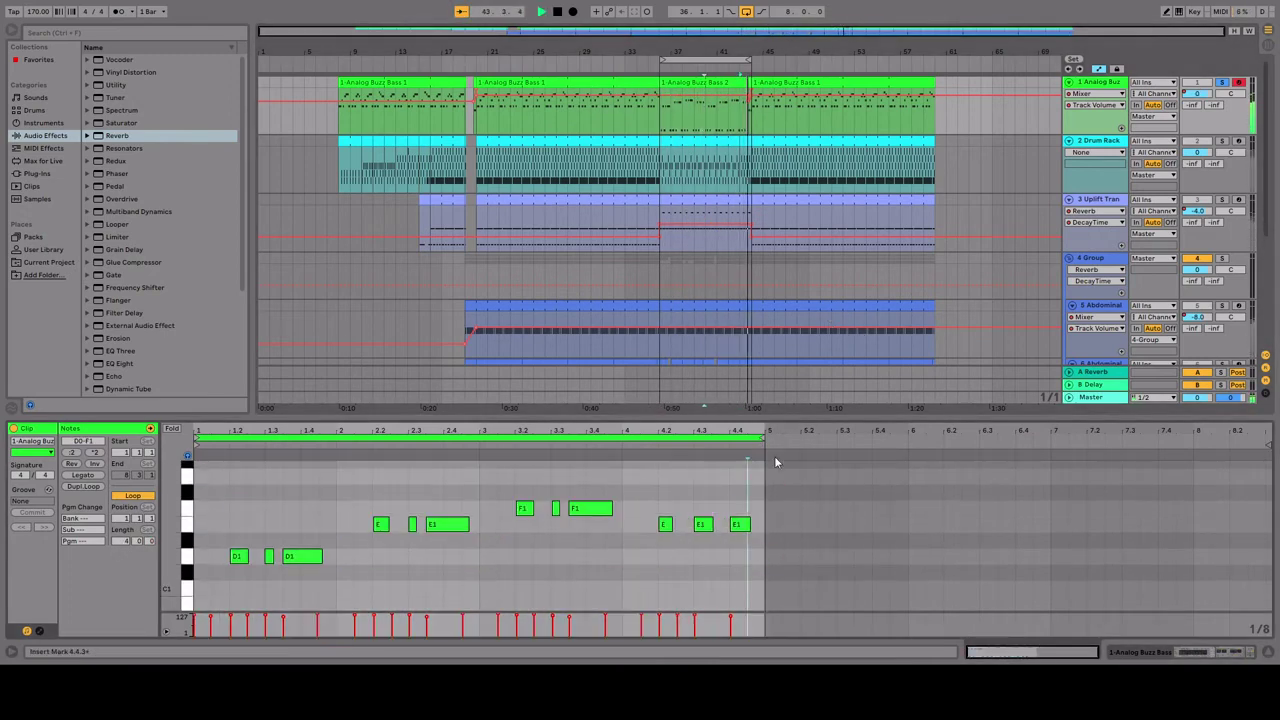
scroll(774, 456, "up", 3)
scroll(800, 146, "up", 5)
scroll(800, 146, "left", 5)
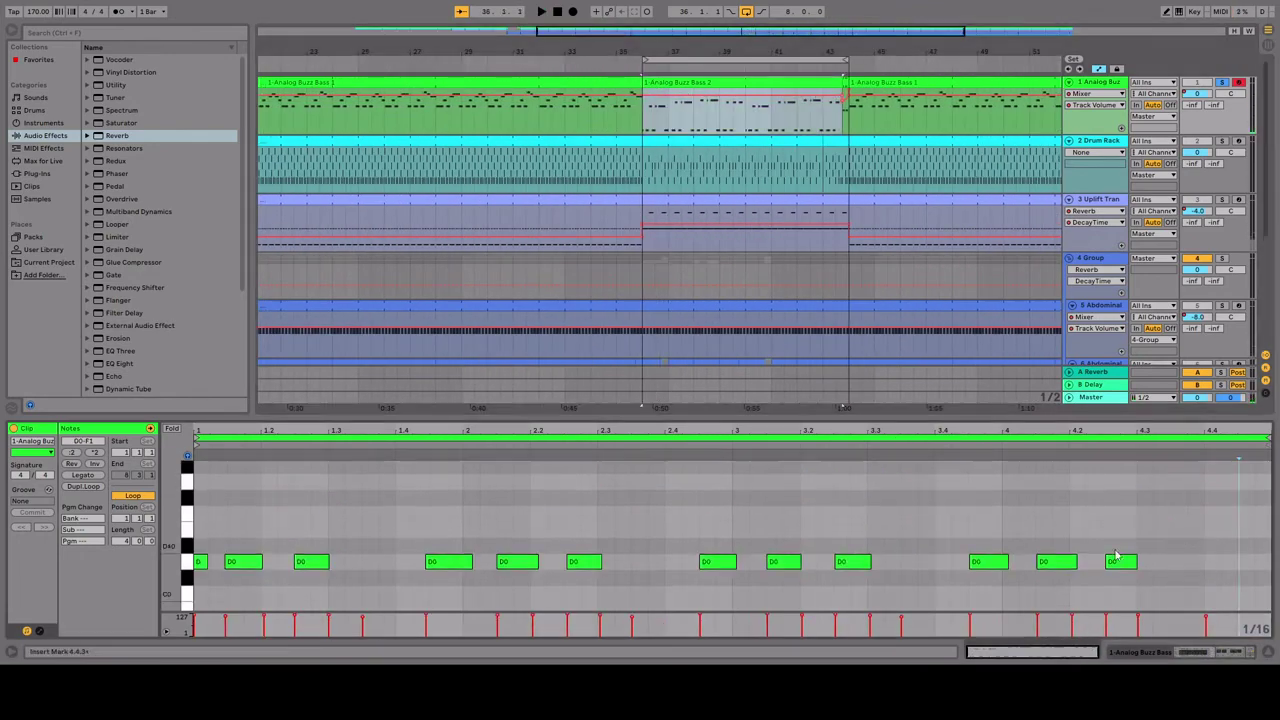
Separate the breakdown bass clip at bar 40 and add a D0 note at the end of the second clip's low line.
left_click_drag(748, 100, 838, 90)
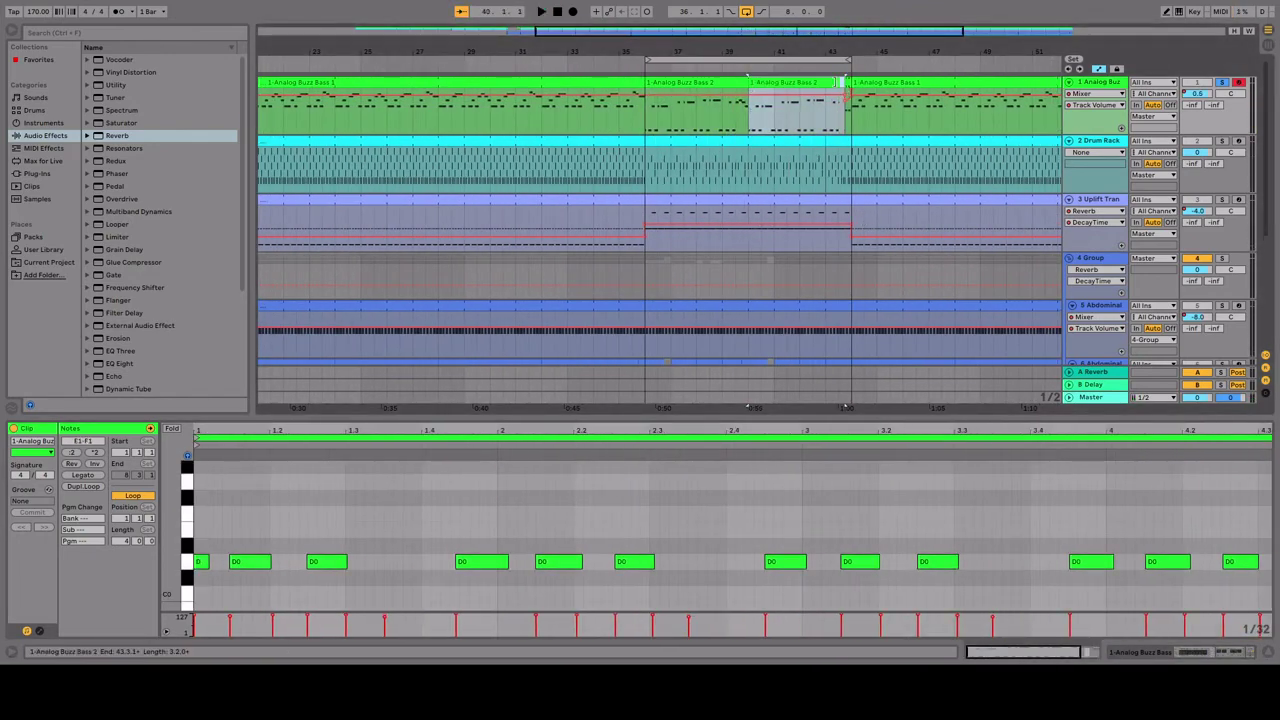
key("ctrl+e")
scroll(838, 90, "right", 3)
left_click(1100, 567)
double_click(1165, 561)
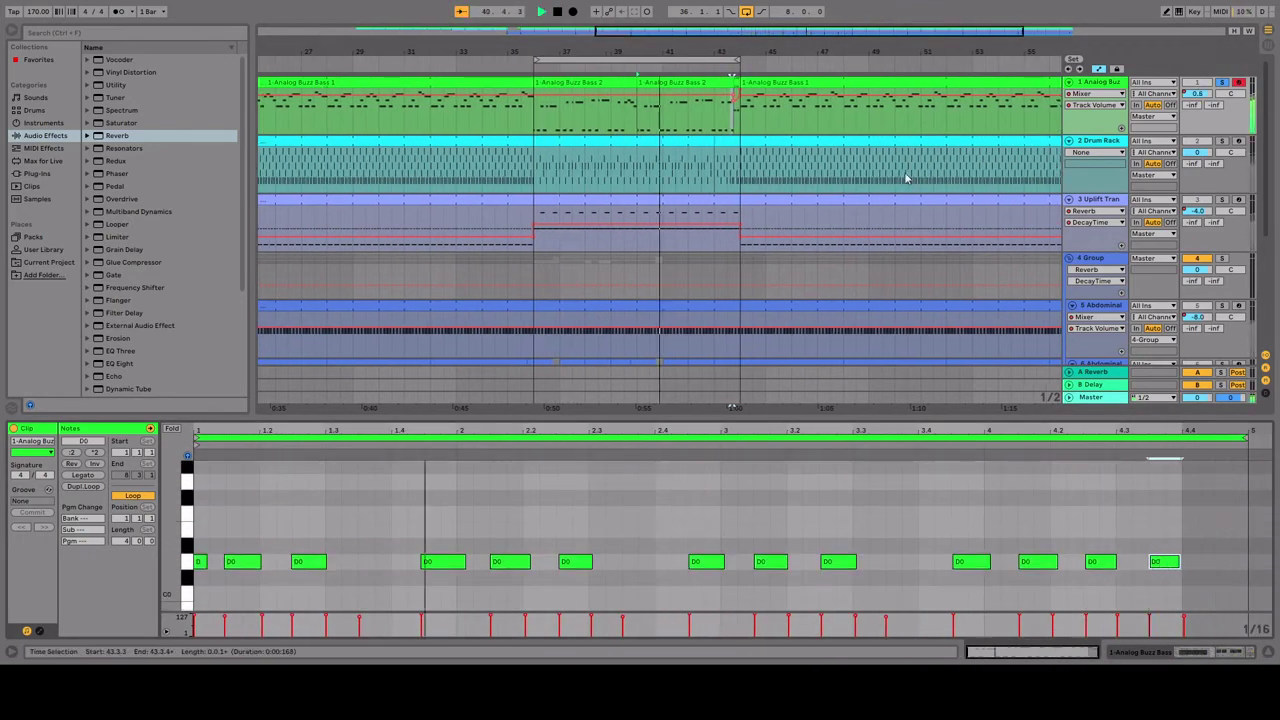
Play the soloed bass through the breakdown into bar 44 and look over the other tracks' parts.
scroll(786, 277, "up", 5)
key("space")
scroll(740, 178, "down", 5)
key("space")
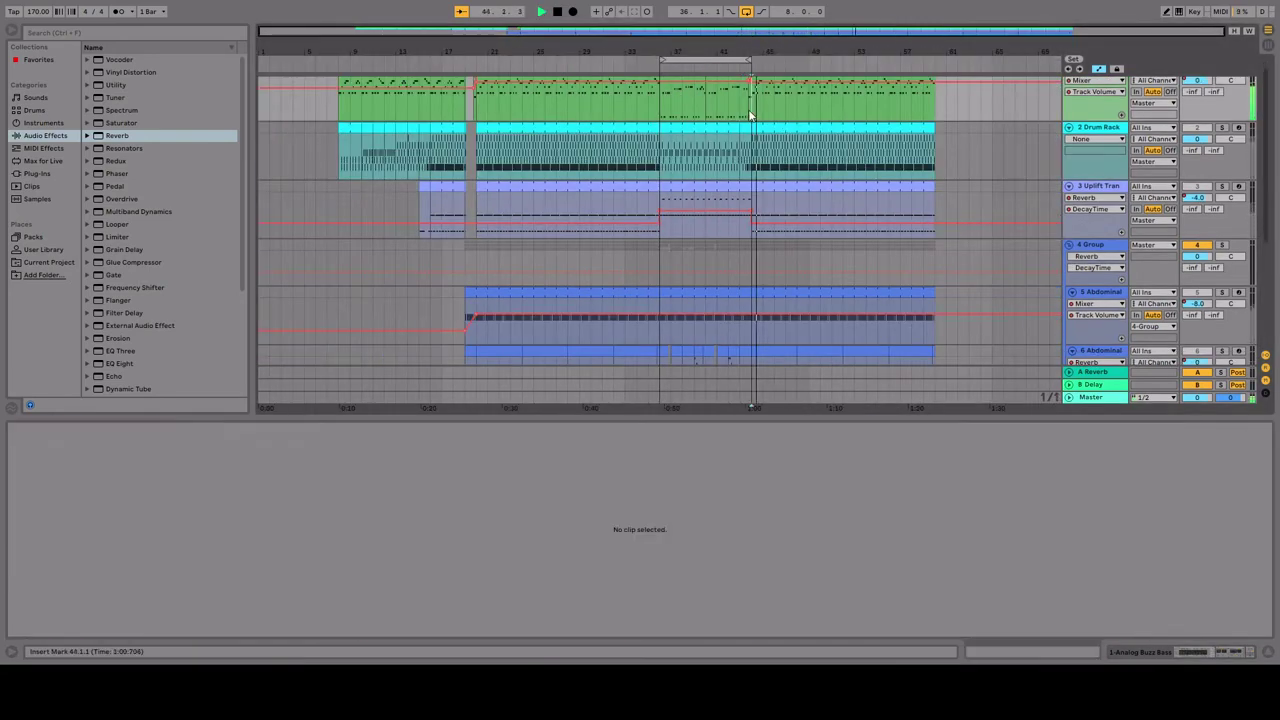
left_click(735, 135)
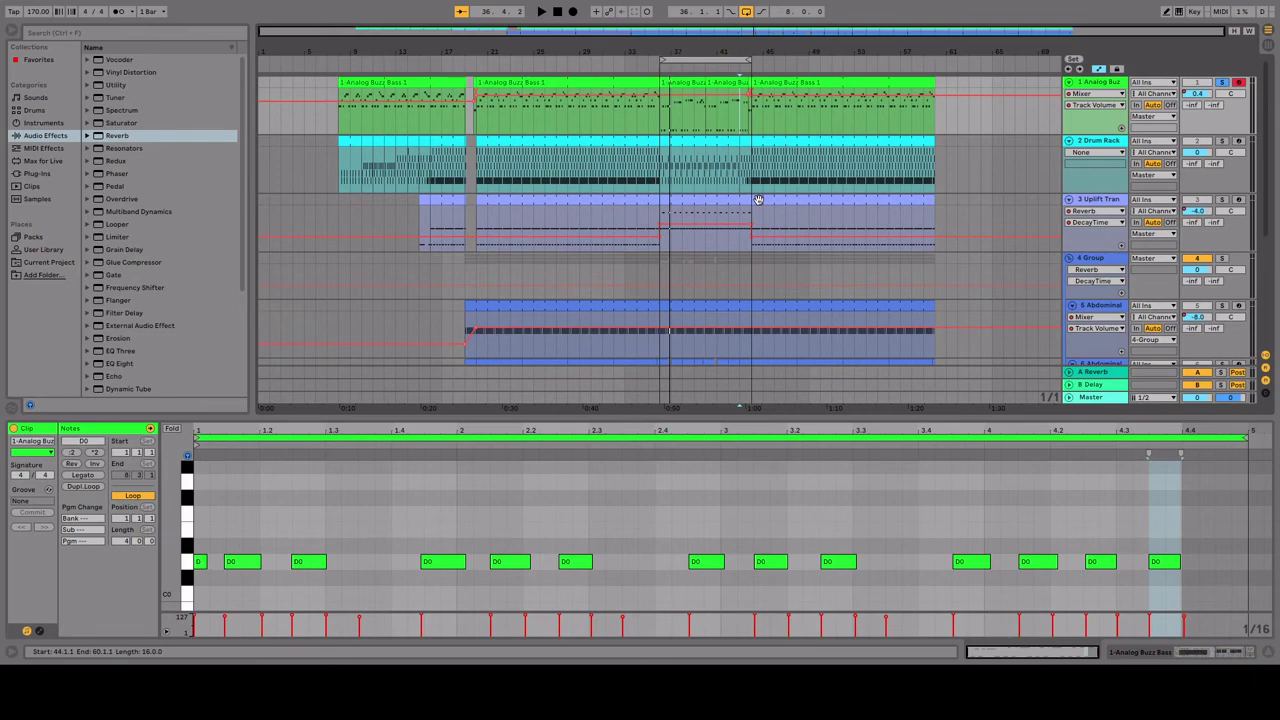
scroll(766, 274, "down", 5)
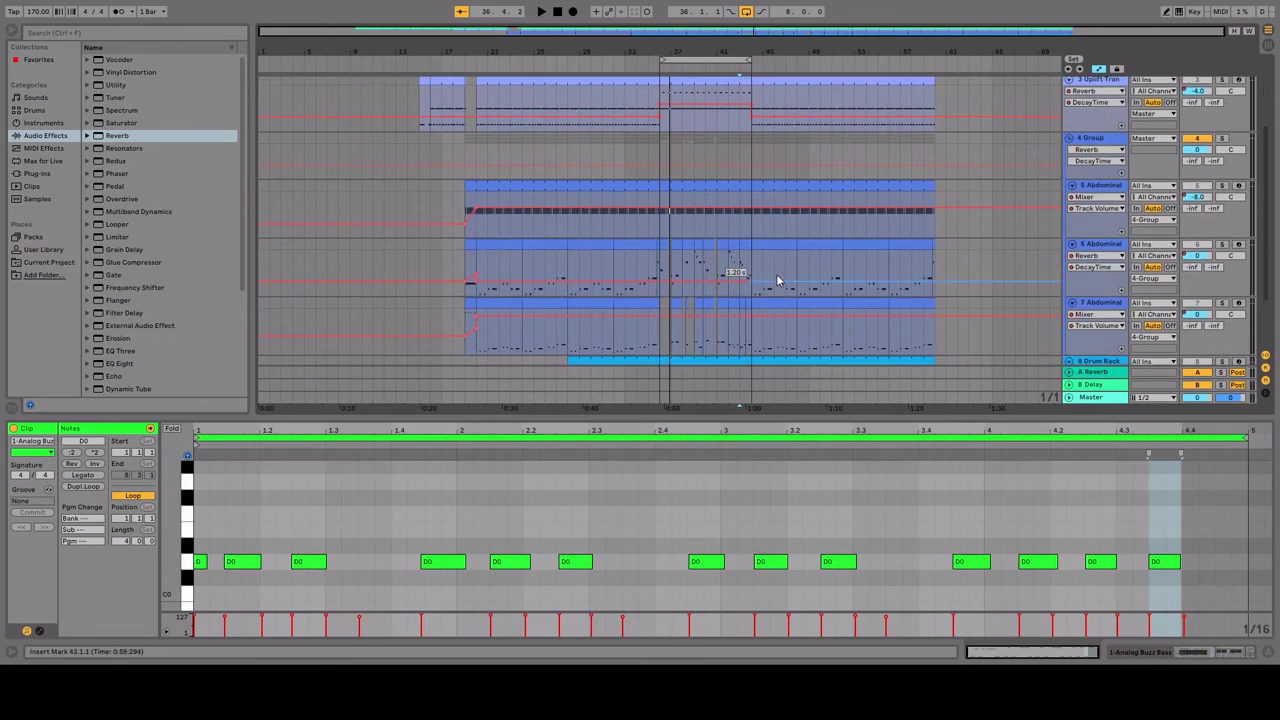
scroll(760, 263, "up", 5)
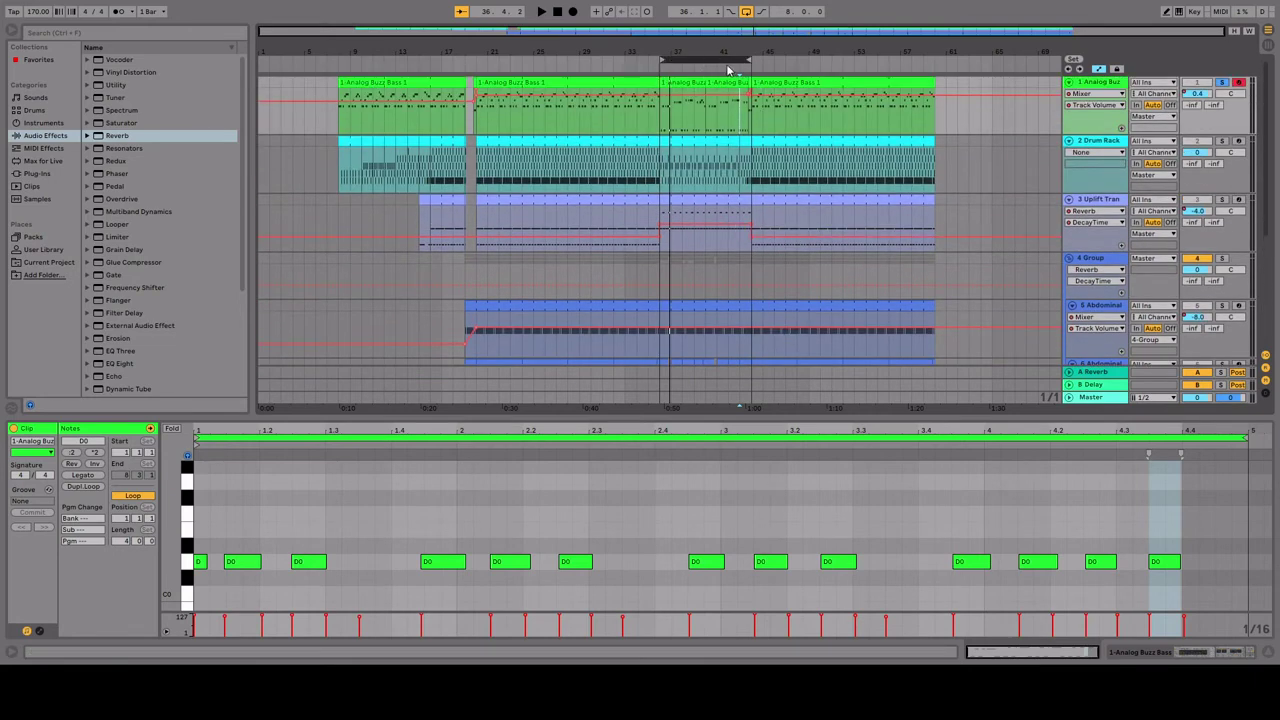
Turn off arrangement looping and play the soloed bass from bar 36 to bar 40.
left_click(663, 125)
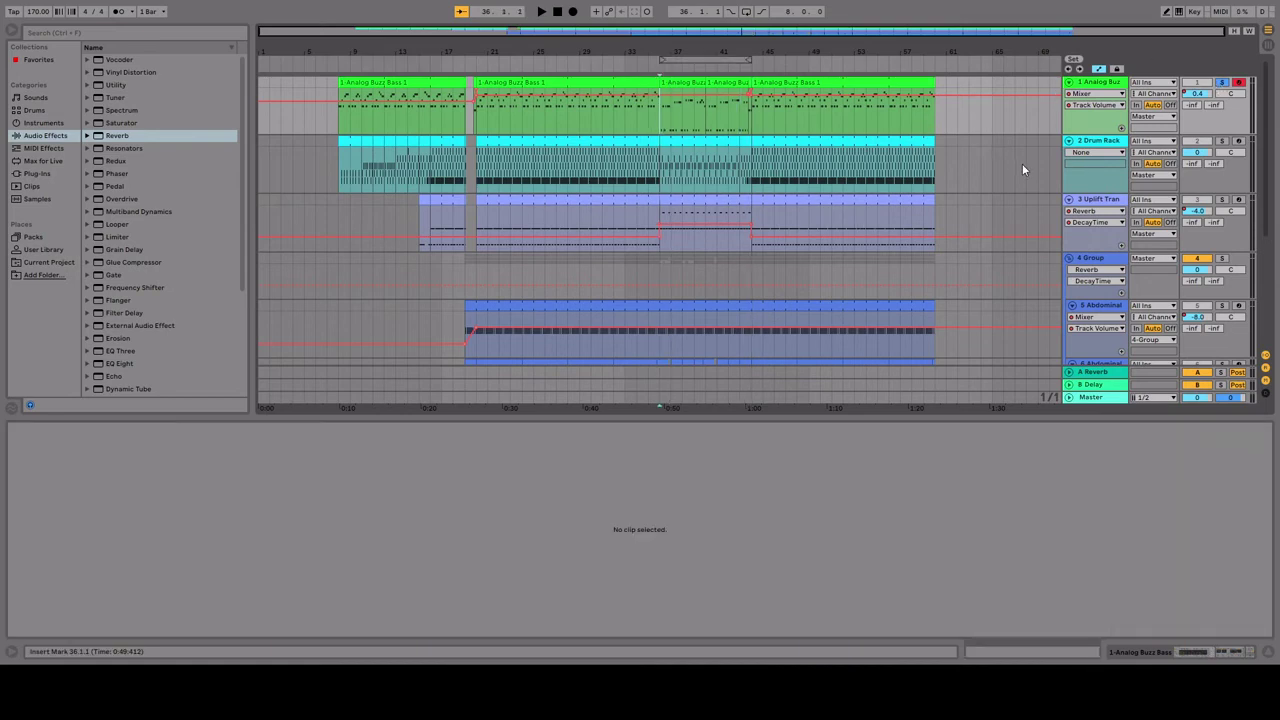
key("space")
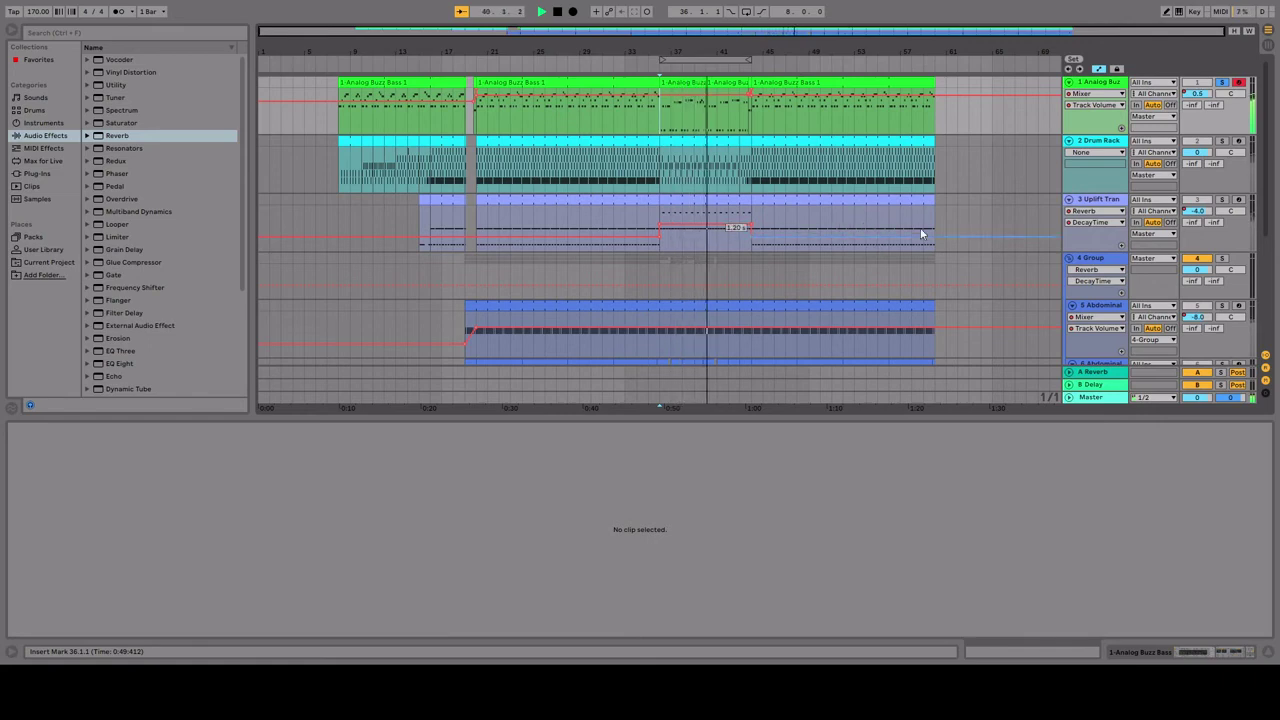
key("space")
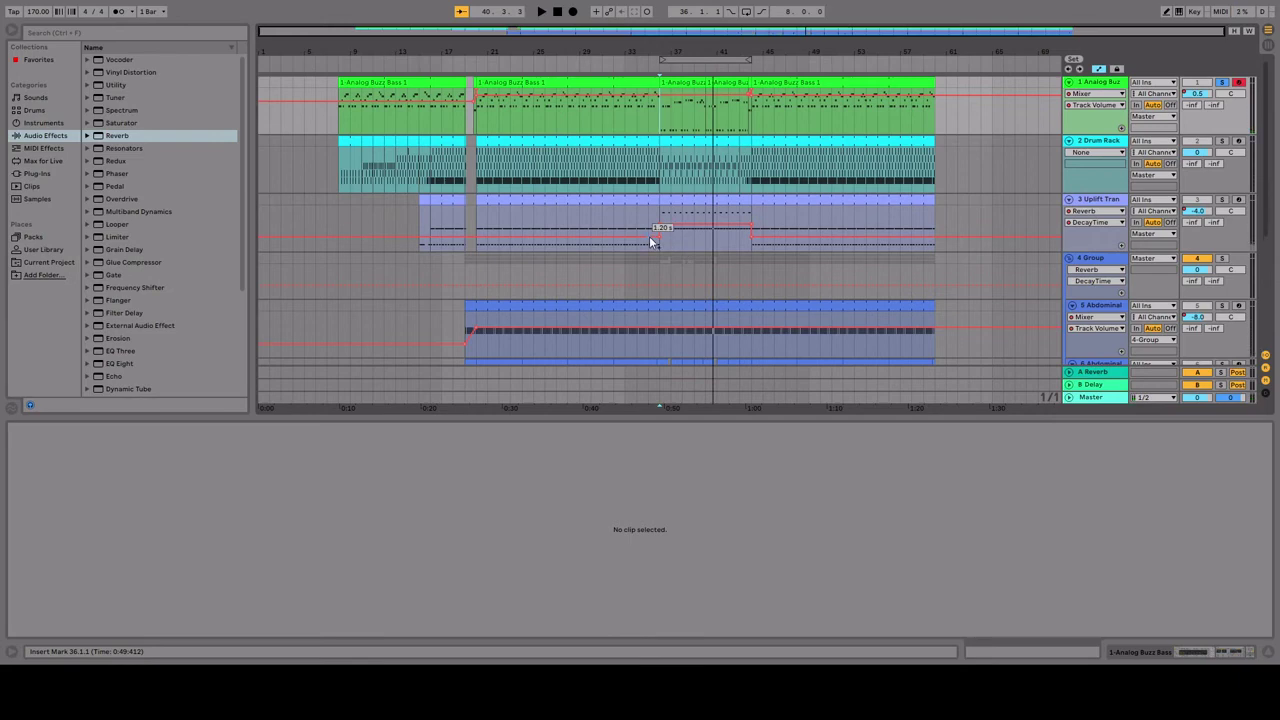
Unsolo the Analog Buzz Bass track and play the full mix from bar 34 to bar 51 while reviewing the tracks.
scroll(660, 248, "down", 2)
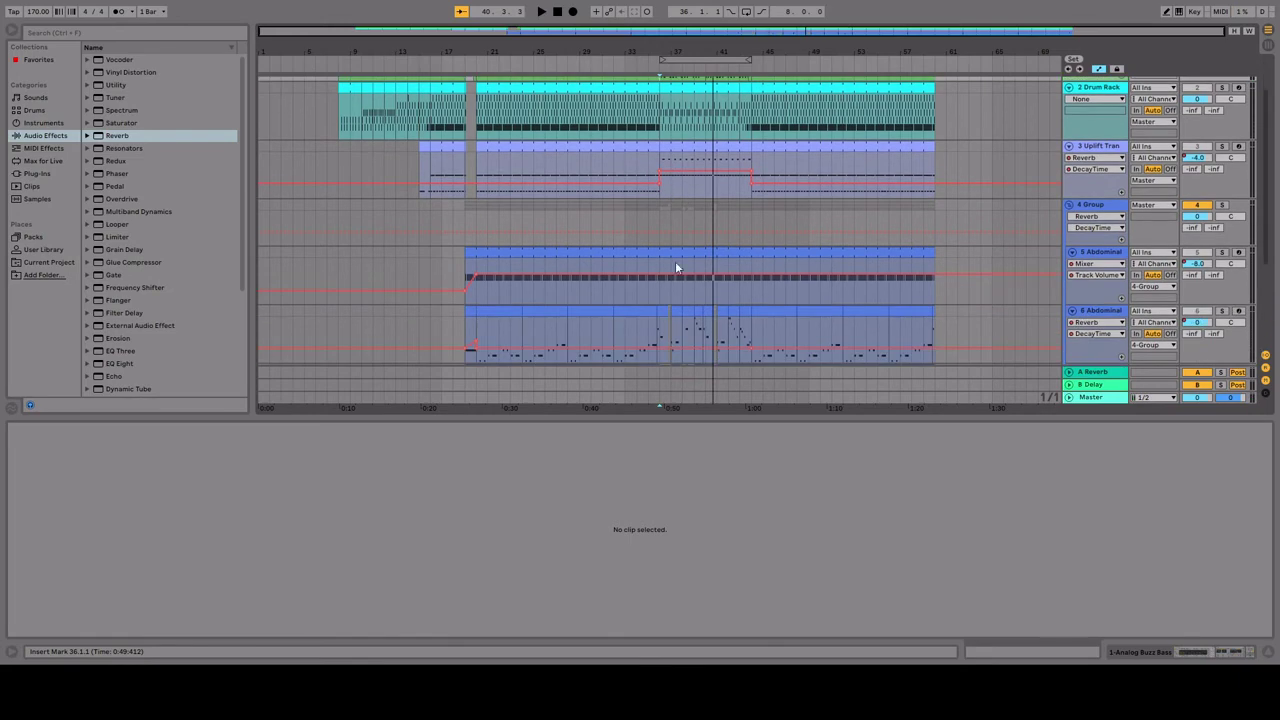
scroll(580, 200, "down", 1)
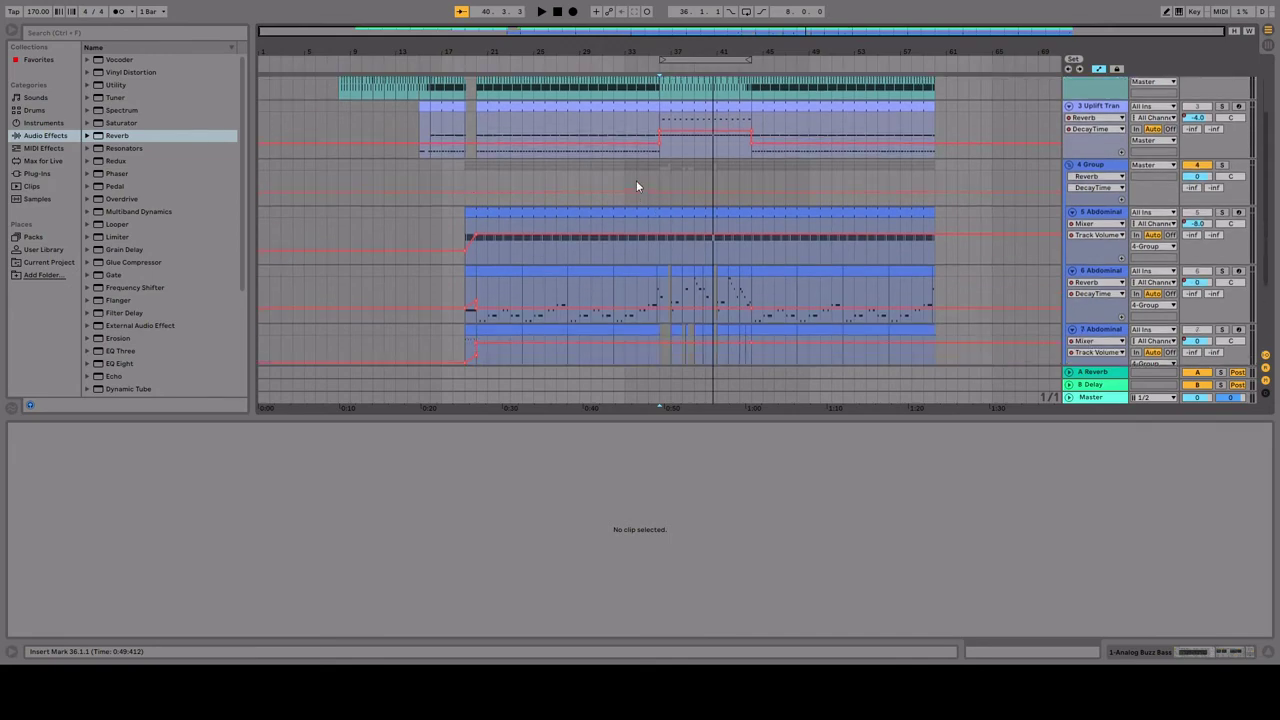
left_click(636, 186)
scroll(1178, 155, "up", 2)
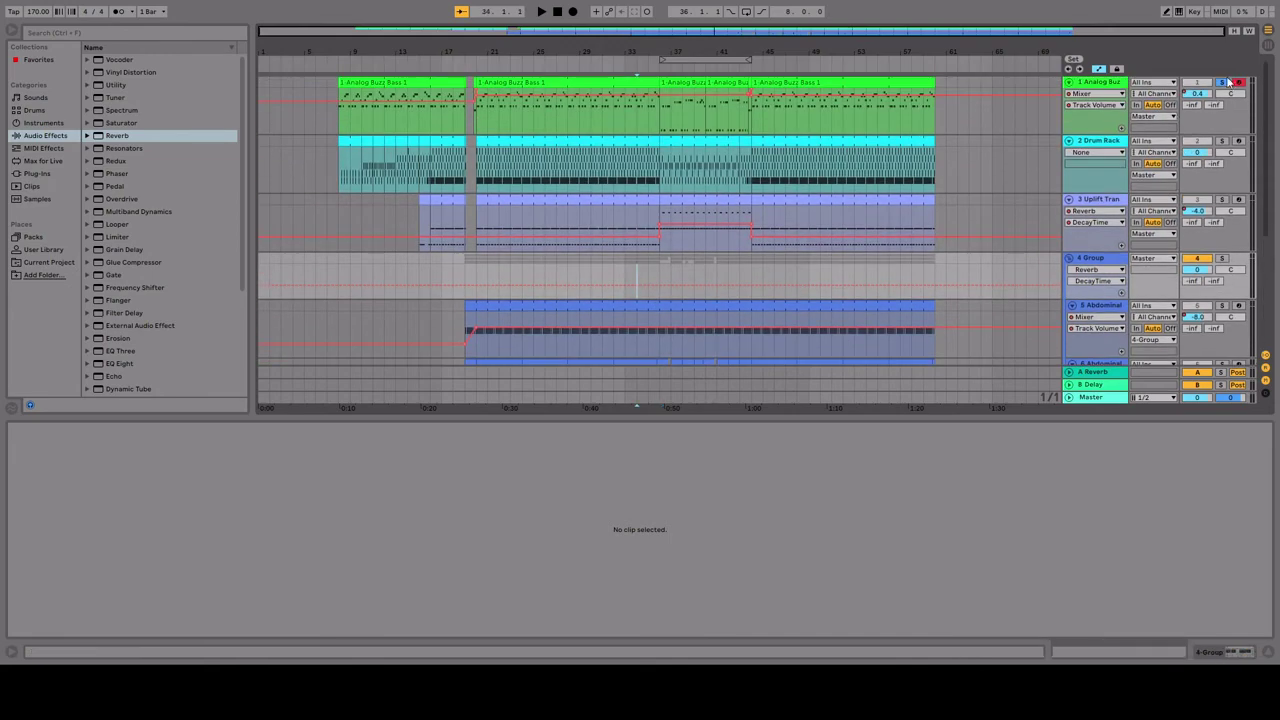
scroll(895, 230, "down", 2)
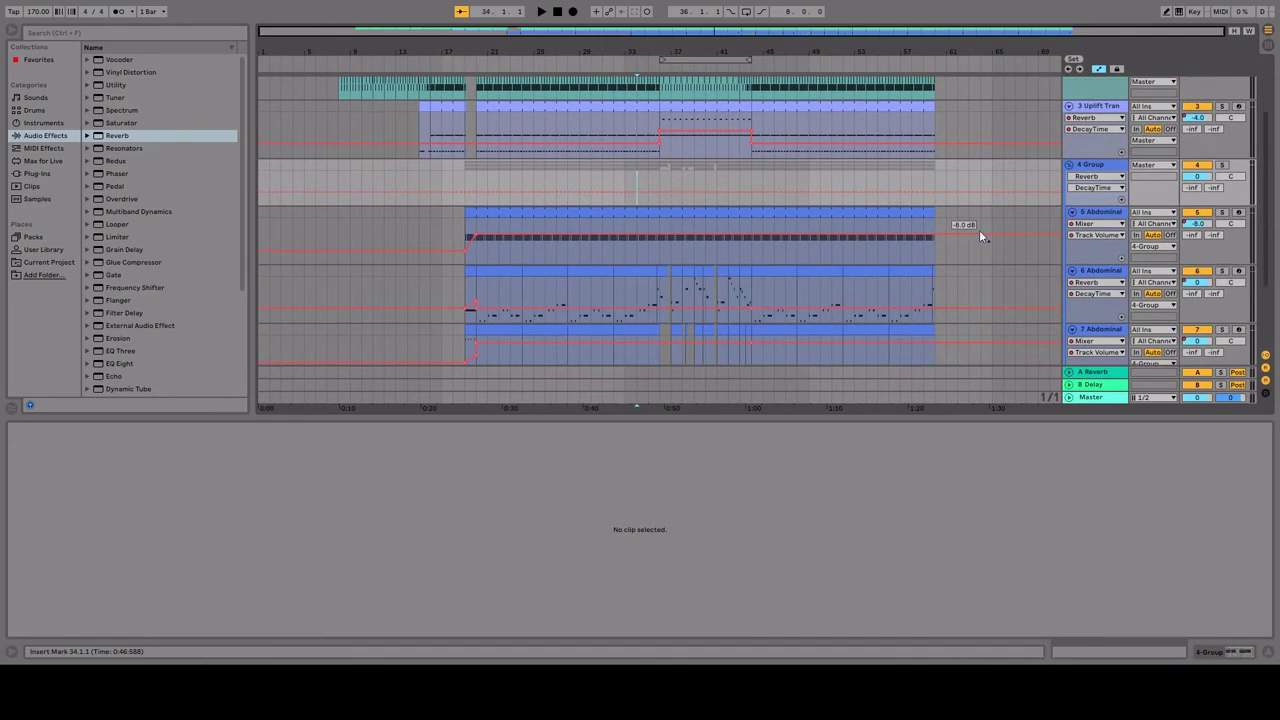
key("space")
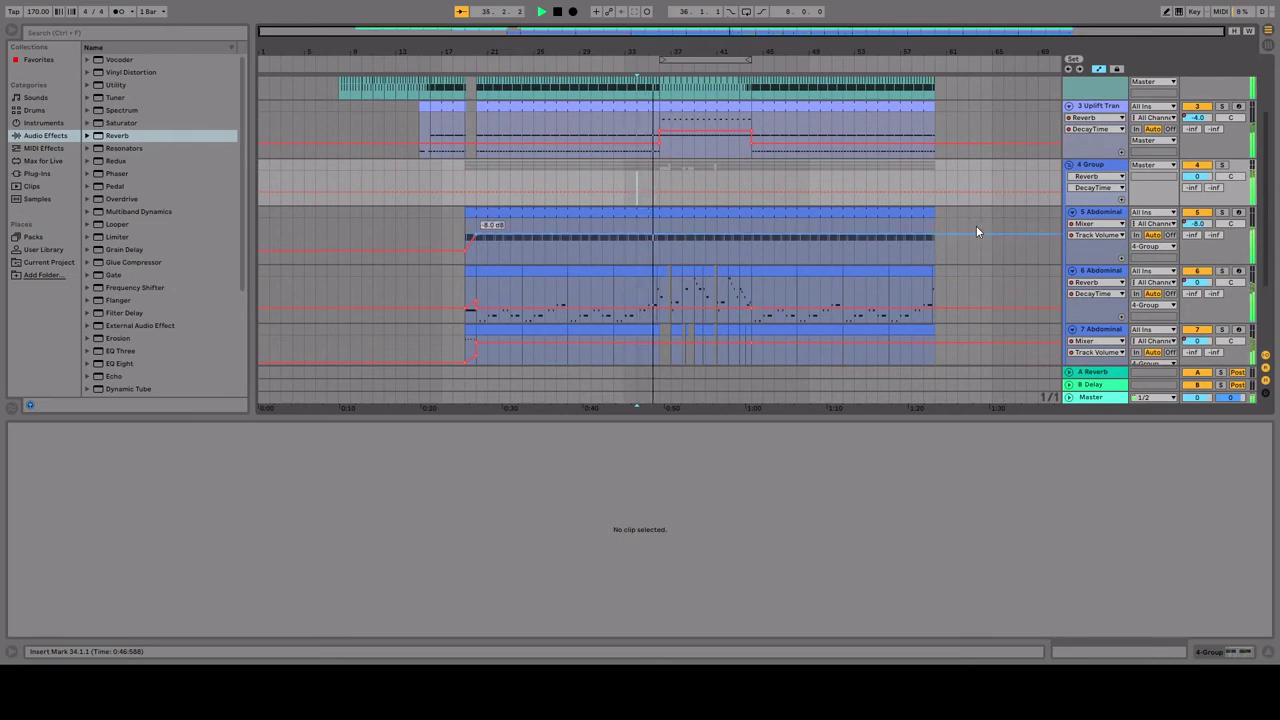
scroll(985, 260, "down", 1)
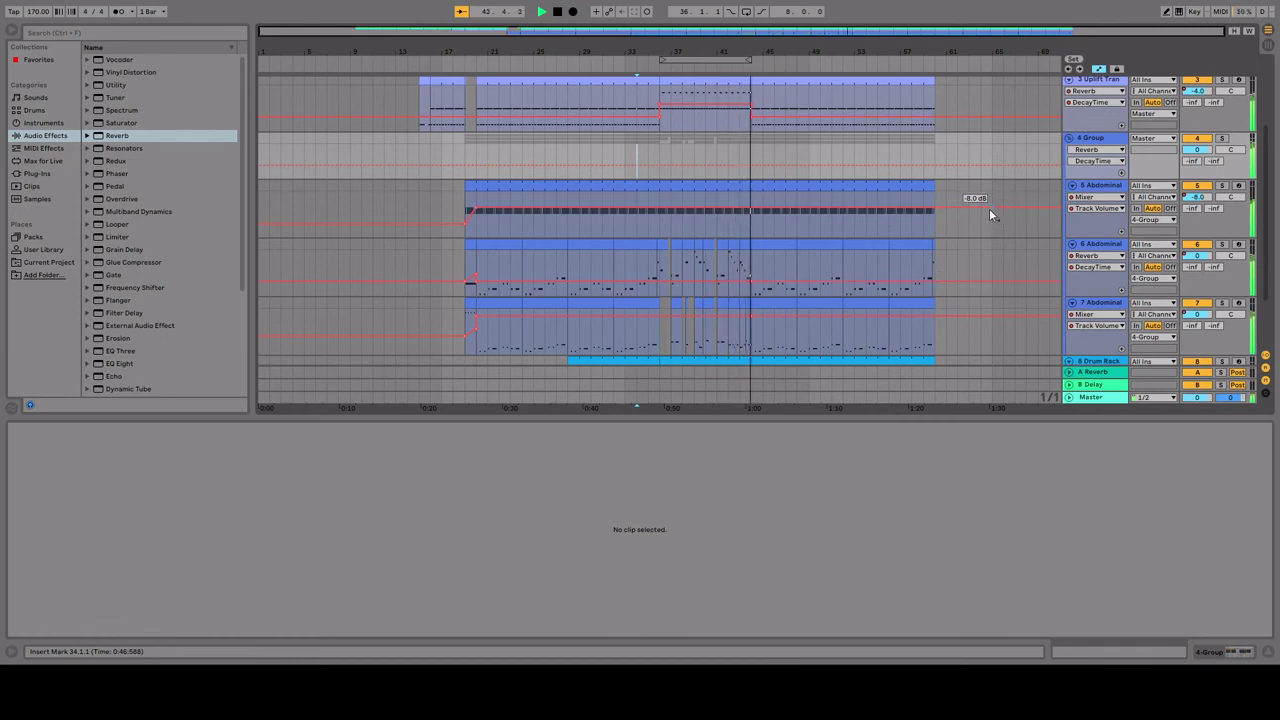
scroll(996, 240, "up", 4)
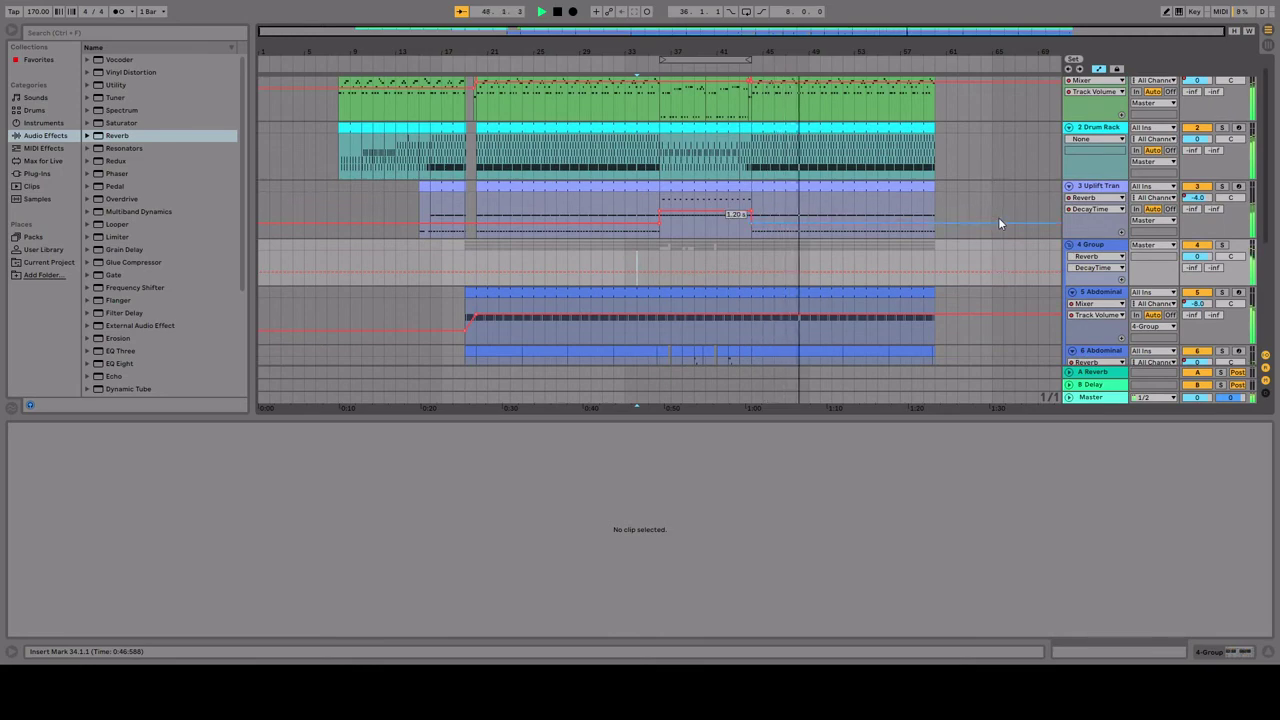
scroll(994, 210, "up", 1)
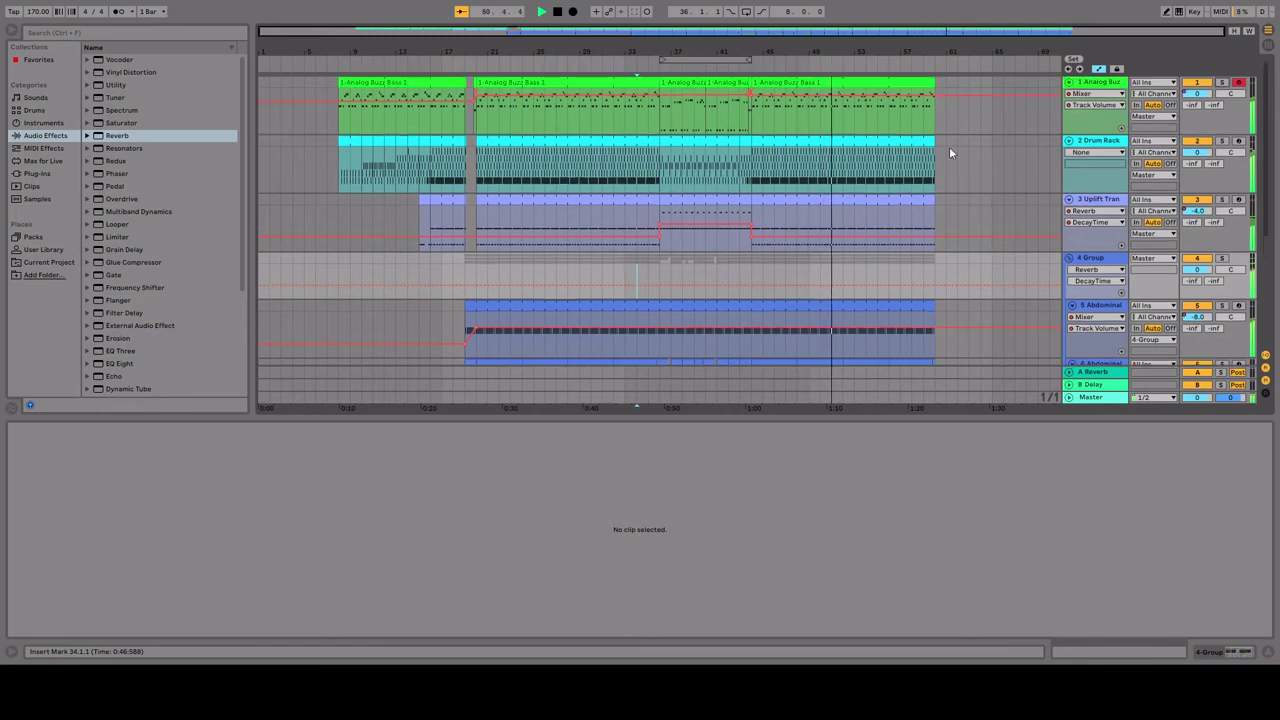
key("space")
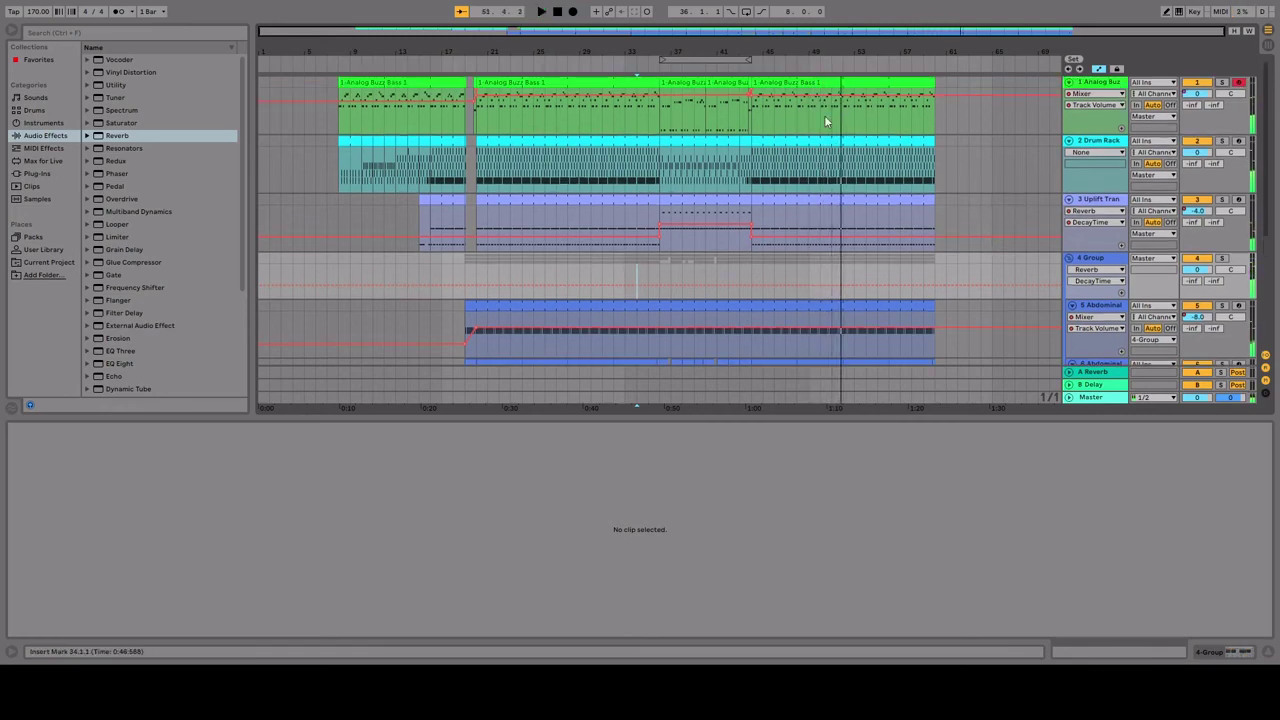
Look over the lower tracks and play the full mix from bar 18 into bar 19.
scroll(897, 158, "down", 8)
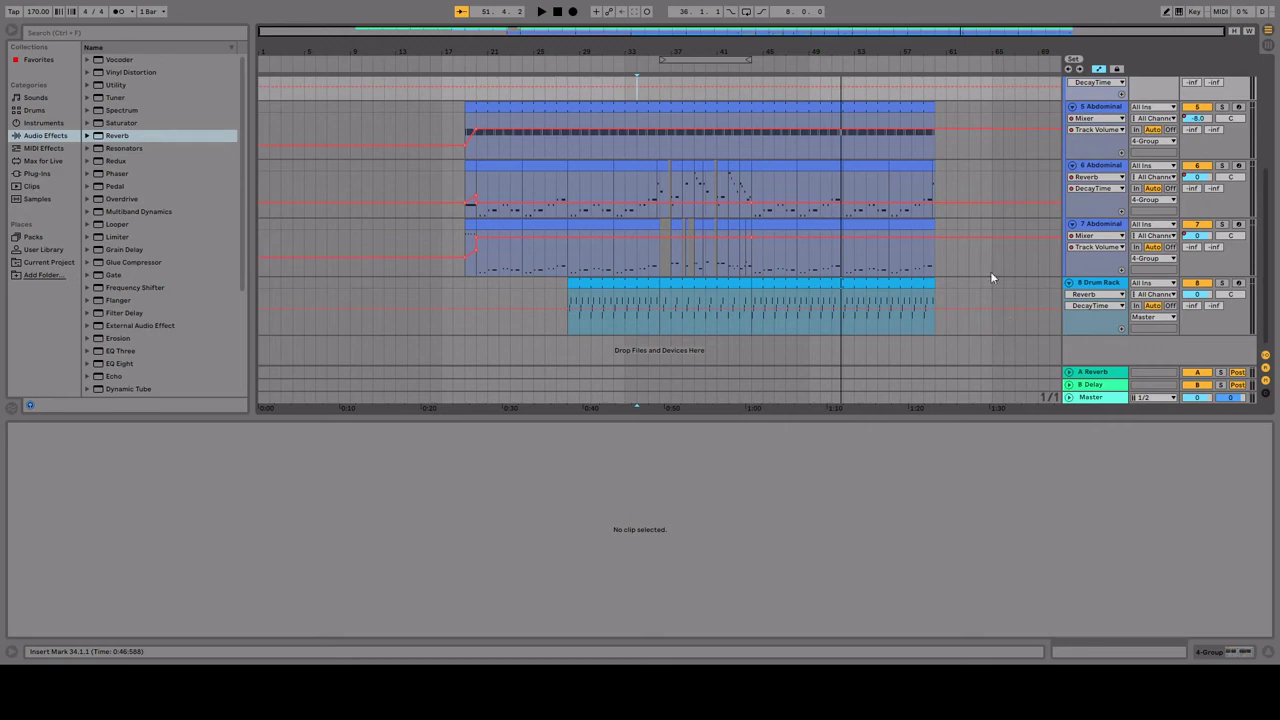
scroll(870, 300, "up", 5)
left_click(452, 210)
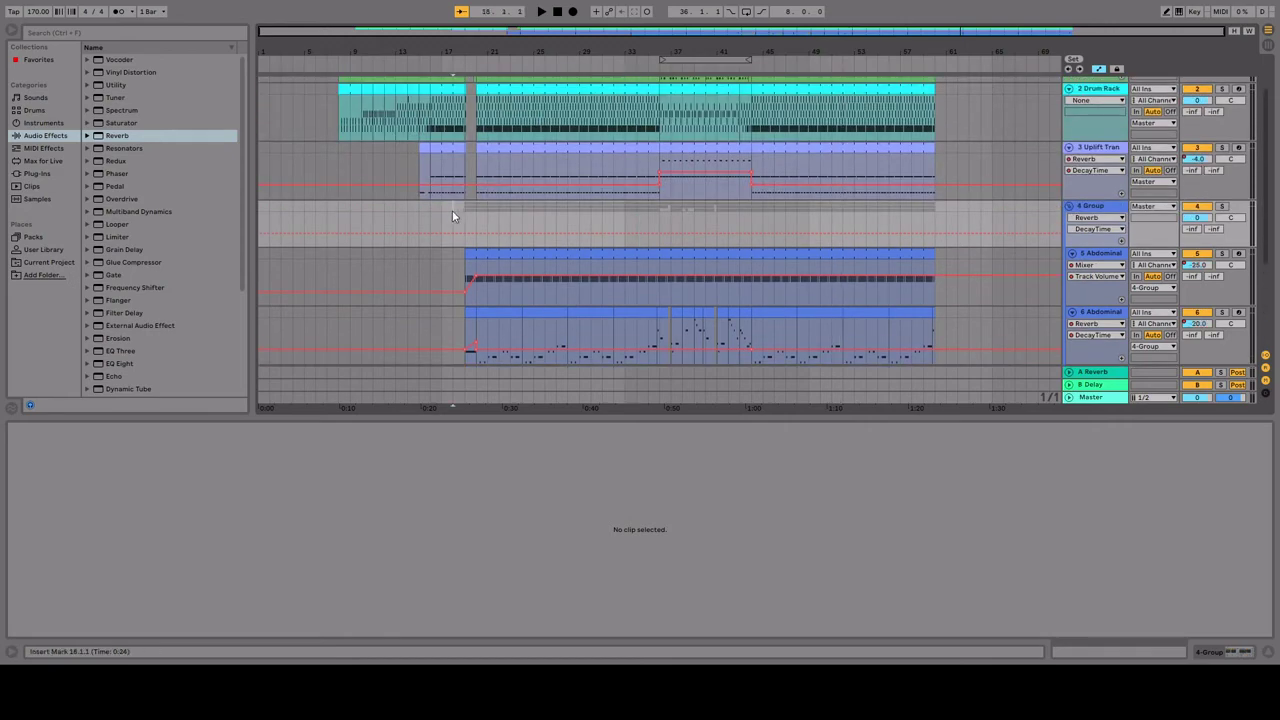
key("space")
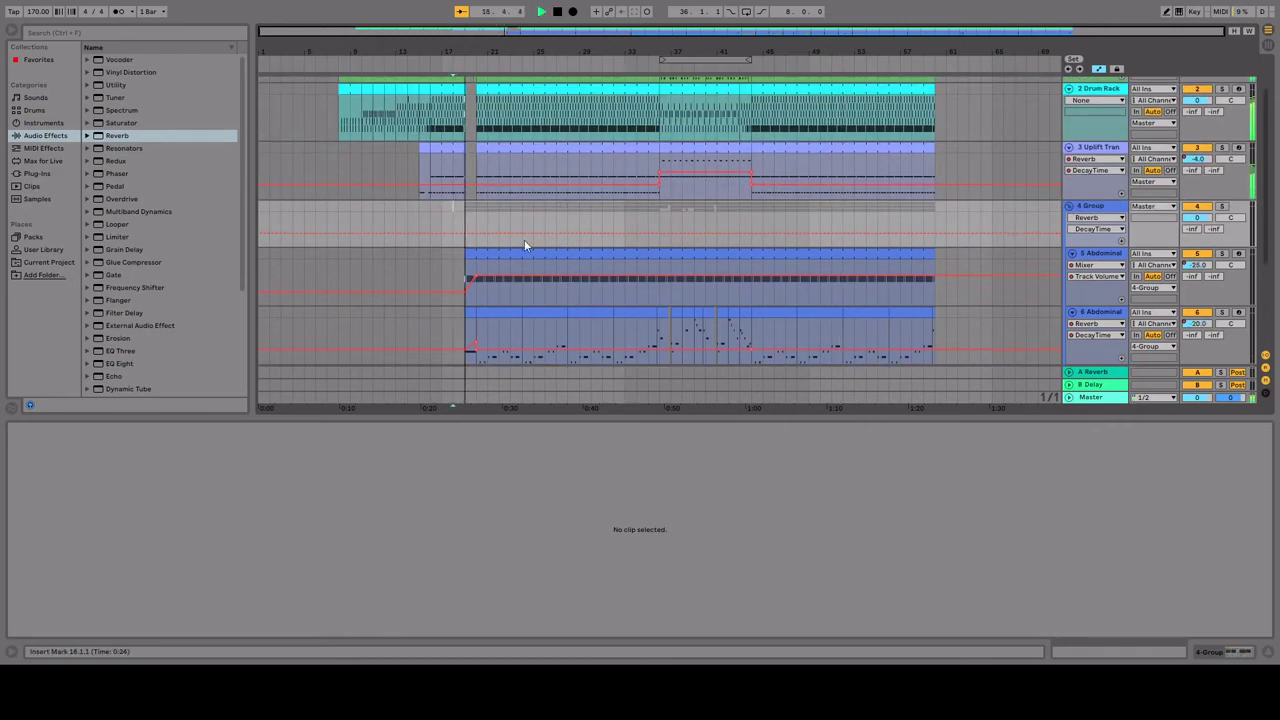
key("space")
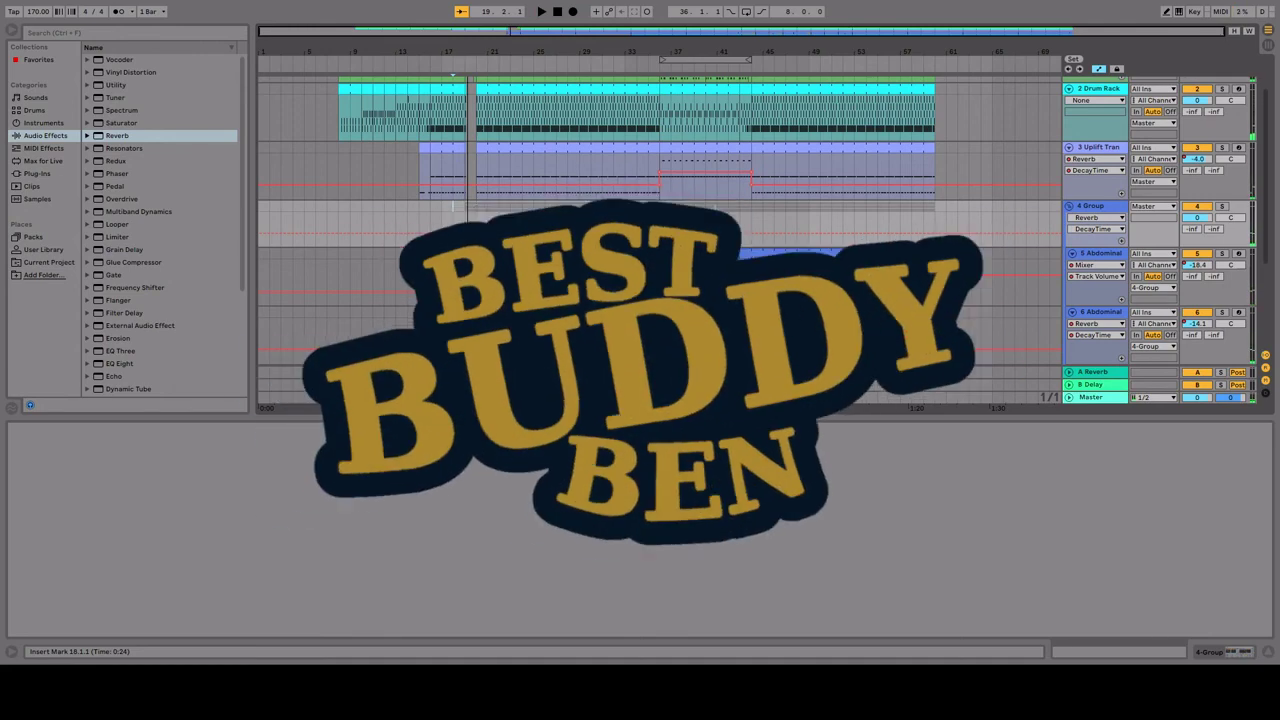
Mark bars 52 to 60 and add a new MIDI track below the second Drum Rack track.
scroll(956, 258, "up", 2)
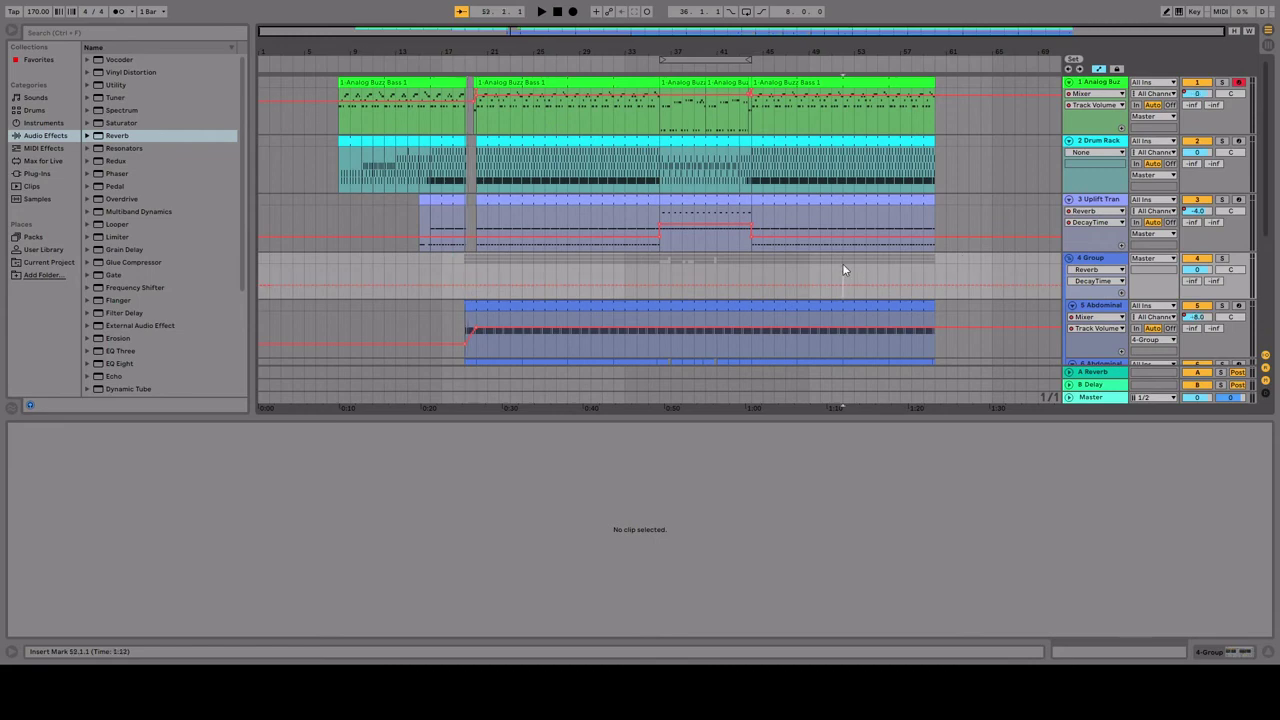
left_click_drag(842, 268, 934, 268)
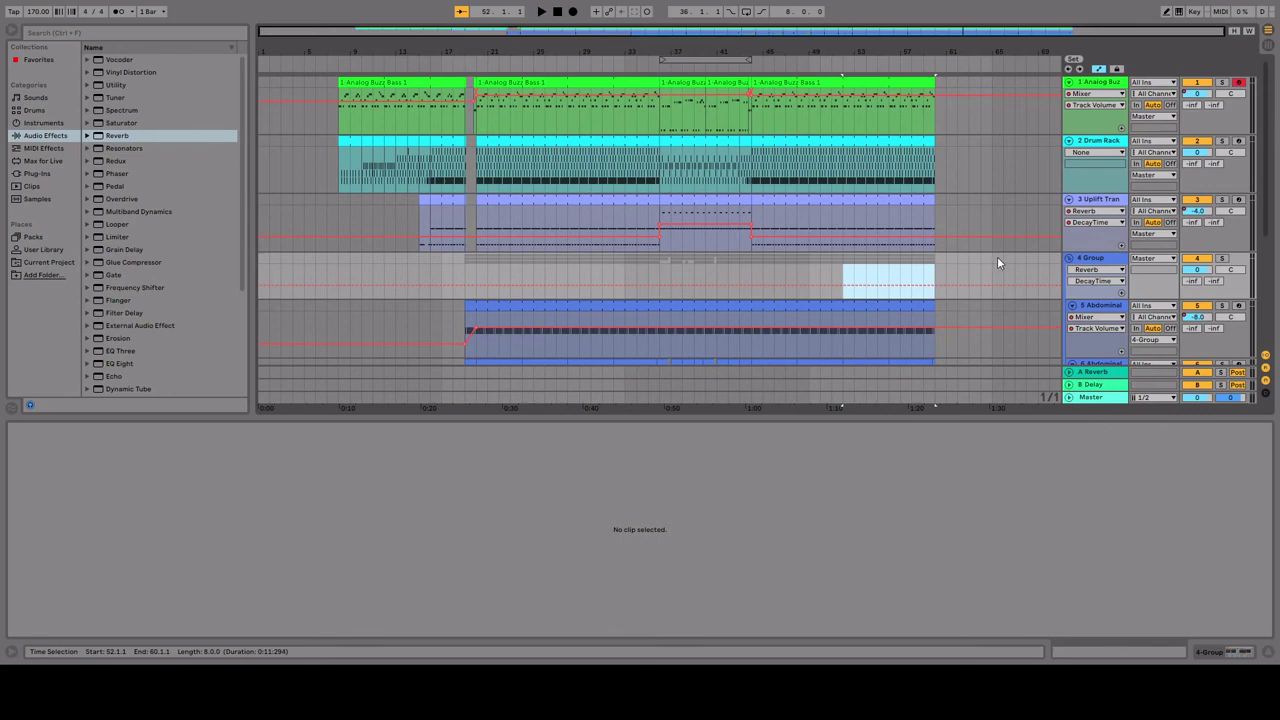
scroll(967, 265, "down", 5)
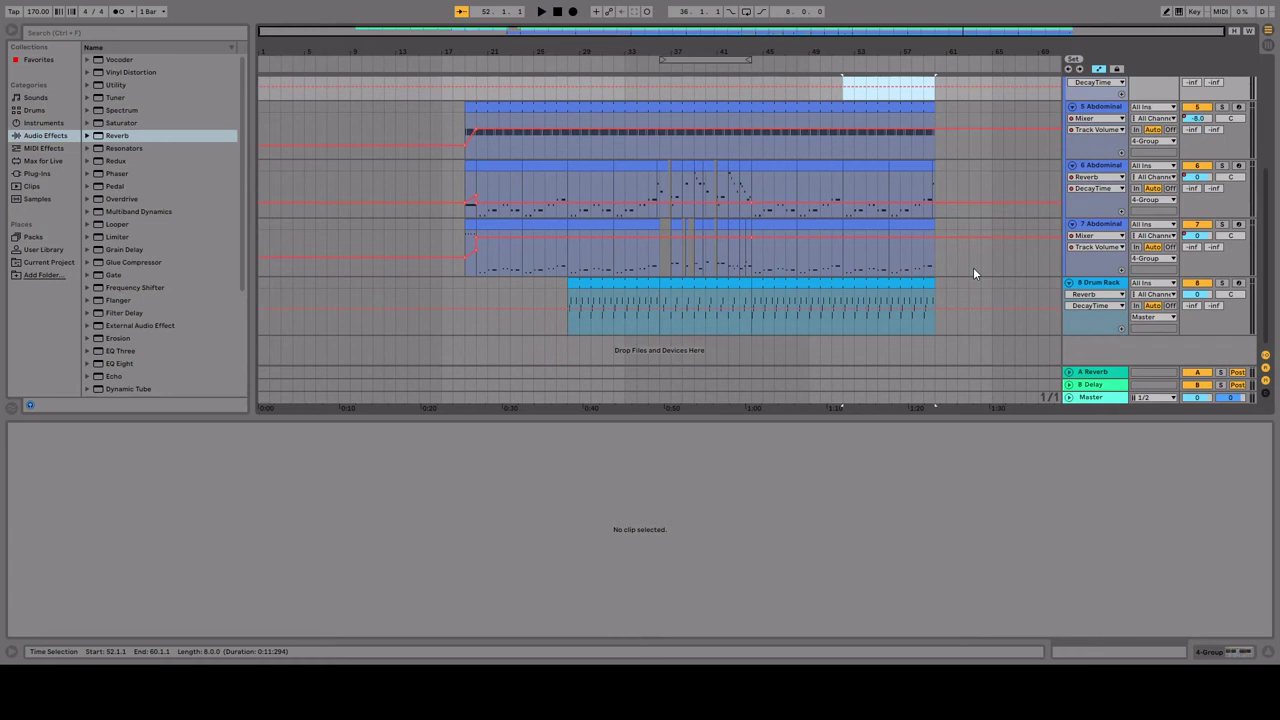
left_click(1110, 320)
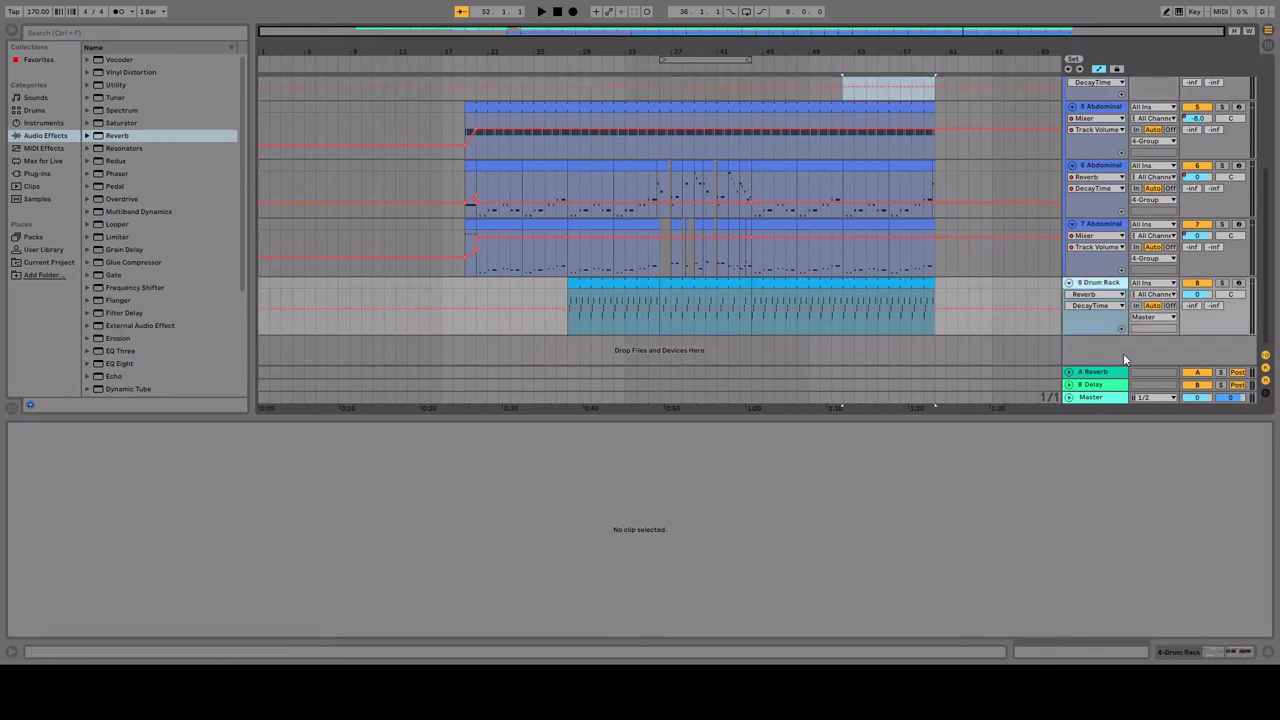
key("ctrl+shift+t")
Load the Analoclick effects sound onto the new MIDI track and create an empty MIDI clip from bar 52 to bar 60.
left_click(35, 97)
left_click(140, 250)
key("Up")
key("Up")
key("Up")
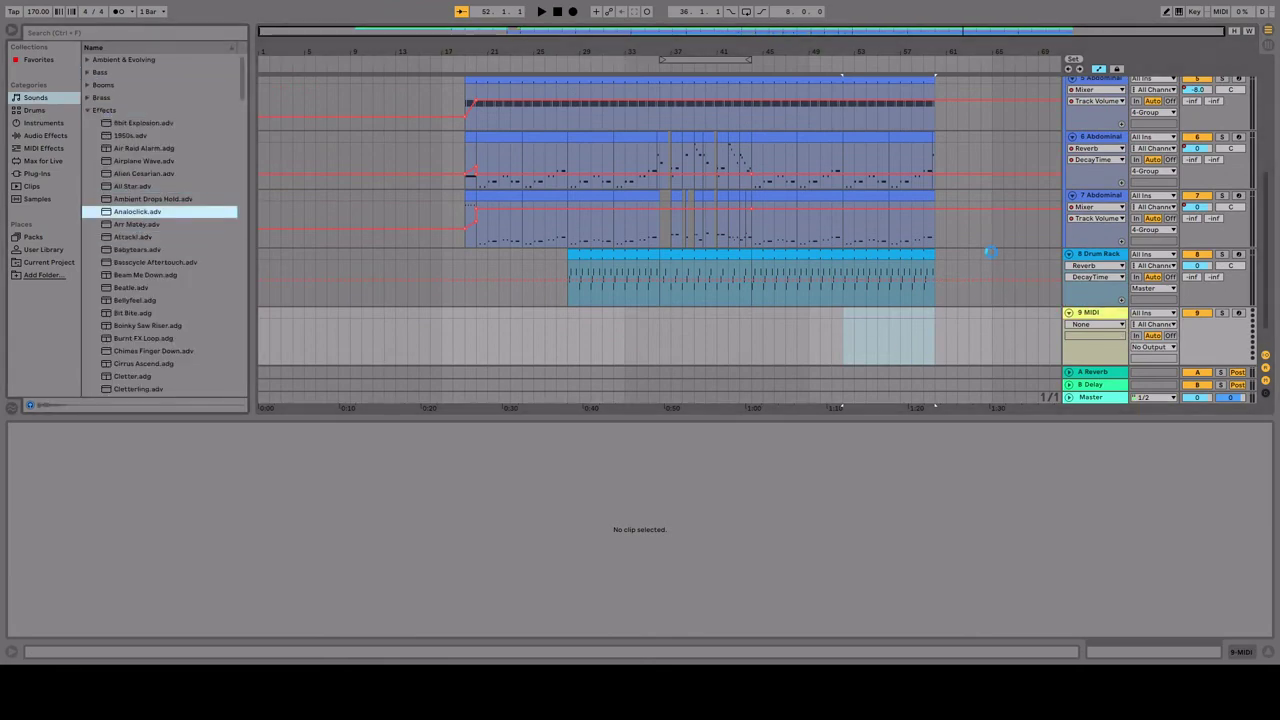
key("Return")
key("ctrl+shift+m")
Play from bar 19 and join the clips on Abdominal Bass tracks 6 and 7 into continuous clips ending at bar 60.
key("space")
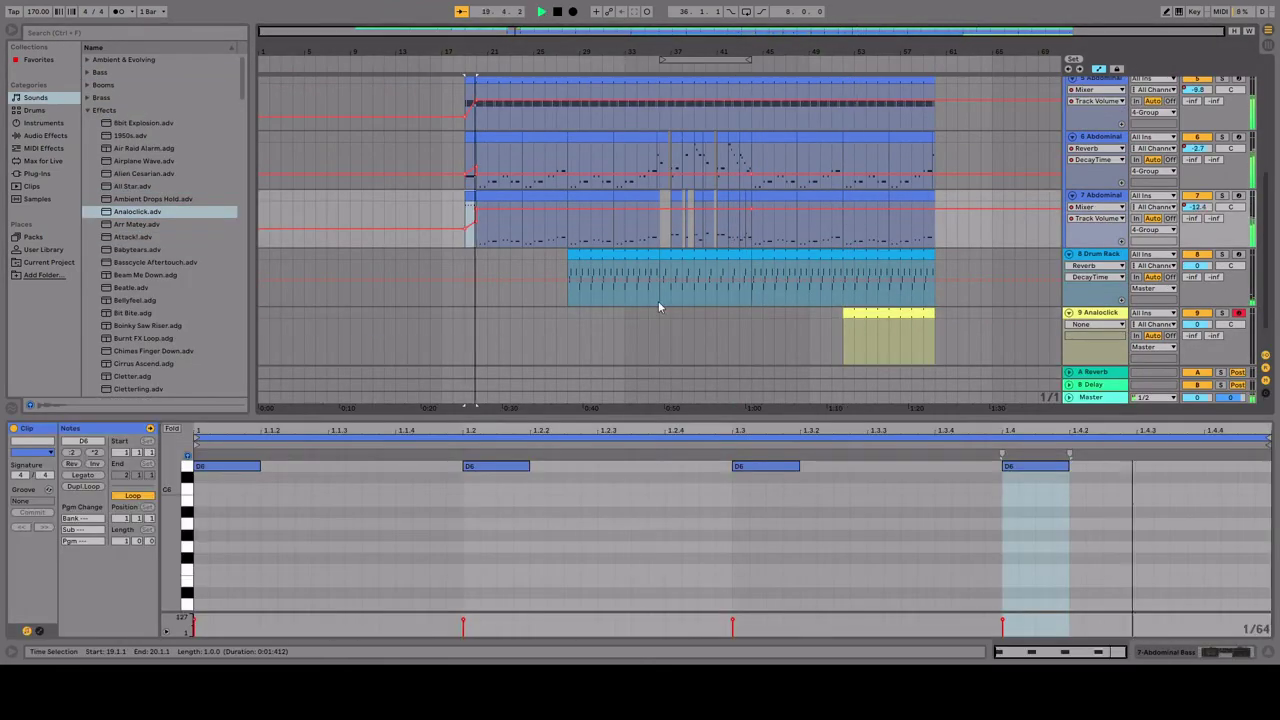
left_click(700, 138)
left_click(700, 197, "shift")
key("Down")
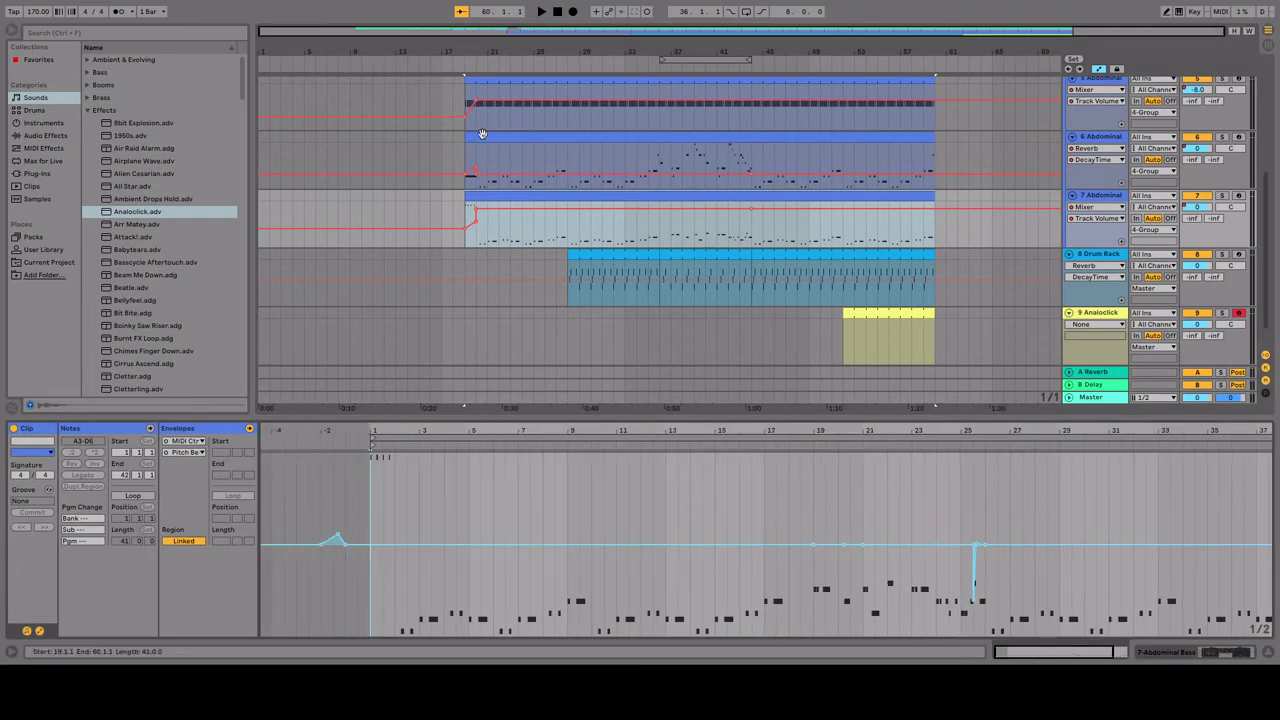
key("Up")
left_click(534, 306)
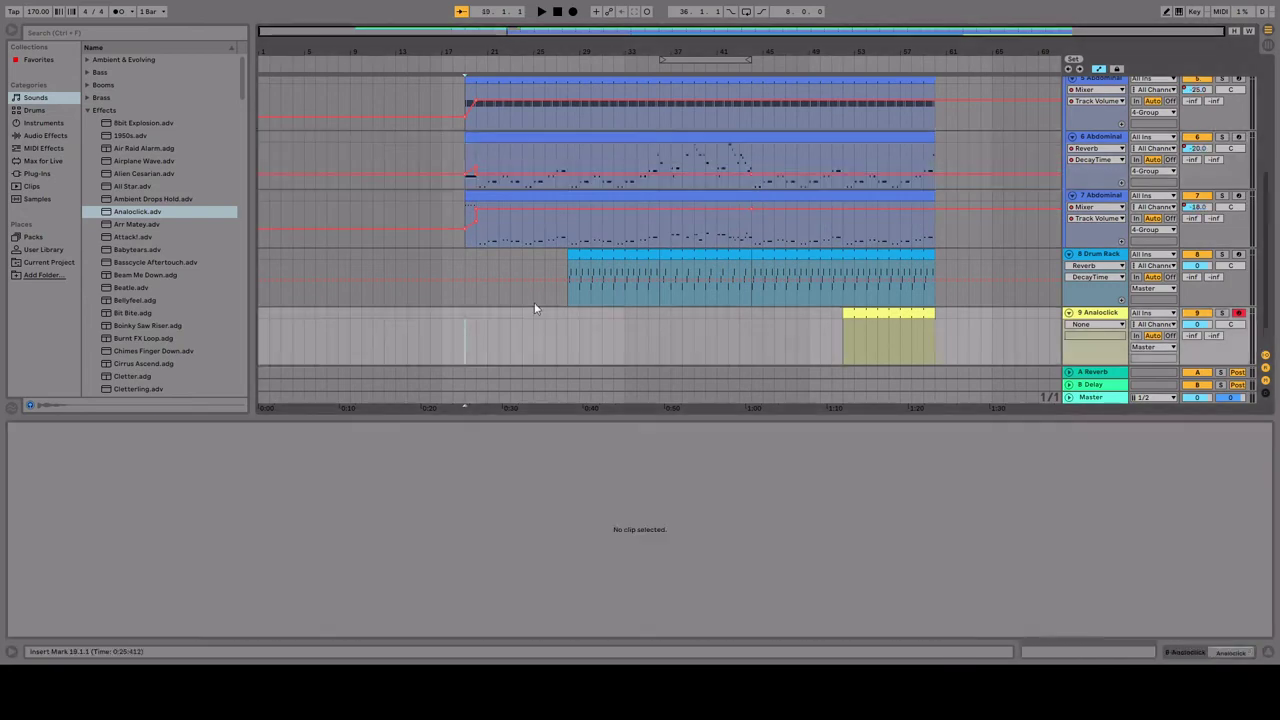
key("ctrl+z")
Draw D4 on beat 1, F4 on beat 3 and C4 on beat 4 in the new clip and play it.
left_click(848, 340)
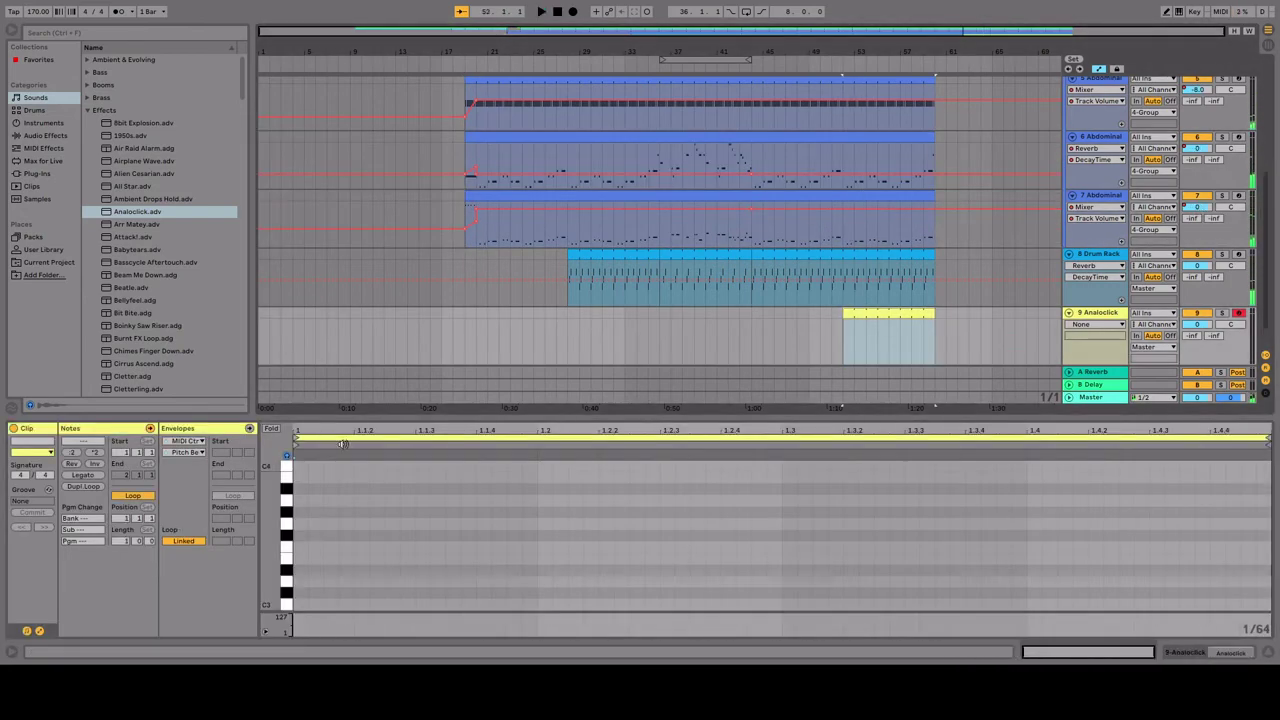
left_click_drag(298, 496, 537, 496)
left_click(786, 462)
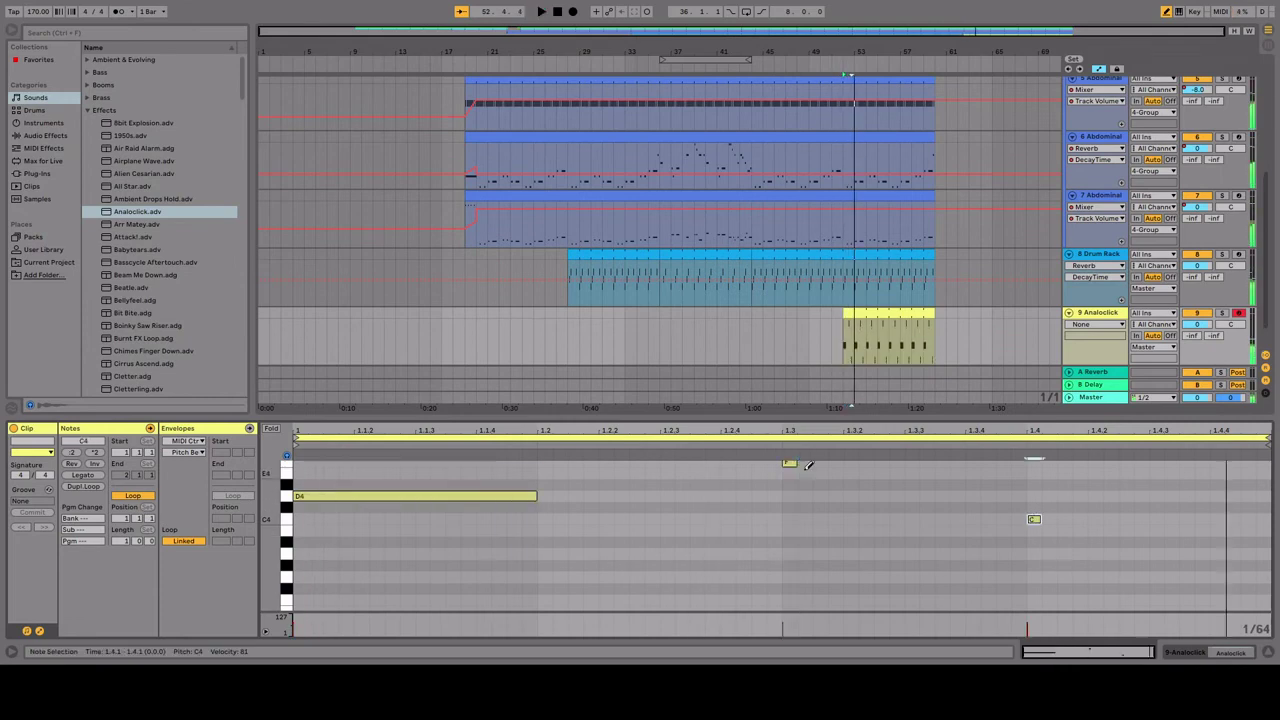
left_click_drag(1031, 519, 1240, 519)
key("space")
Replace the Analoclick sound on track 9 with the Choir2 Metal Bright preset from the Voices sounds.
key("Left")
key("Left")
key("Down")
key("Down")
key("Down")
key("Down")
key("Down")
key("Down")
key("Down")
key("Down")
key("Down")
key("Down")
key("Down")
key("Down")
key("Right")
key("Down")
key("Down")
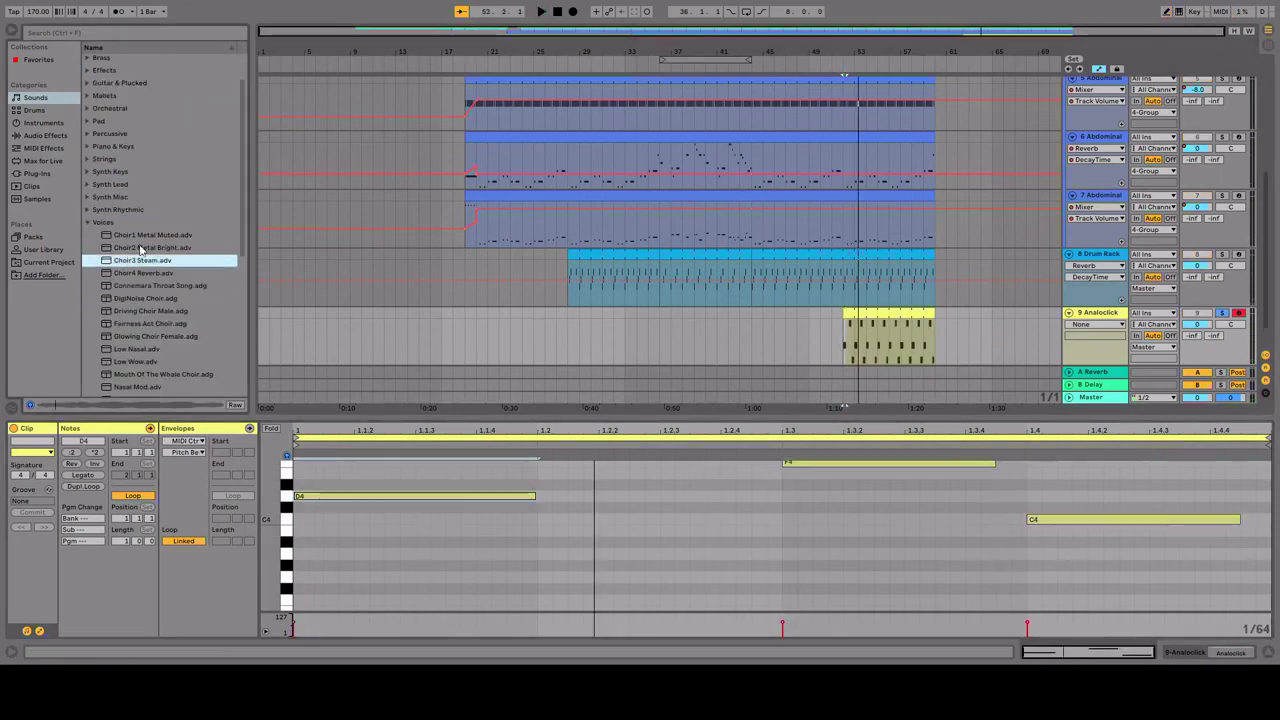
key("Return")
Add a Reverb audio effect to the Choir2 Metal Bright track.
key("Left")
key("Left")
key("Down")
key("Down")
key("Down")
key("Right")
key("Down")
key("Down")
key("Down")
key("Down")
key("Down")
key("Down")
key("Return")
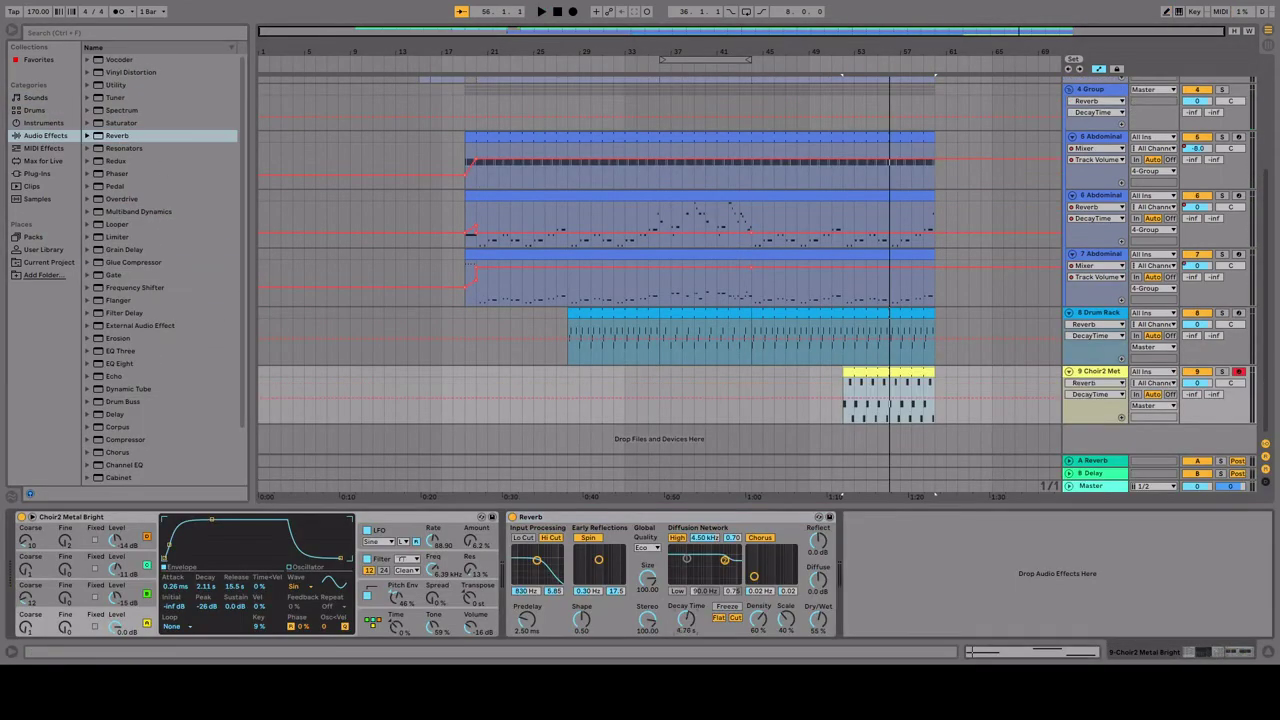
Automate a choir volume rise from bar 52 to bar 60 and set its Reverb to 7.48 s decay and 71% dry/wet.
left_click(845, 400)
left_click_drag(845, 400, 884, 414)
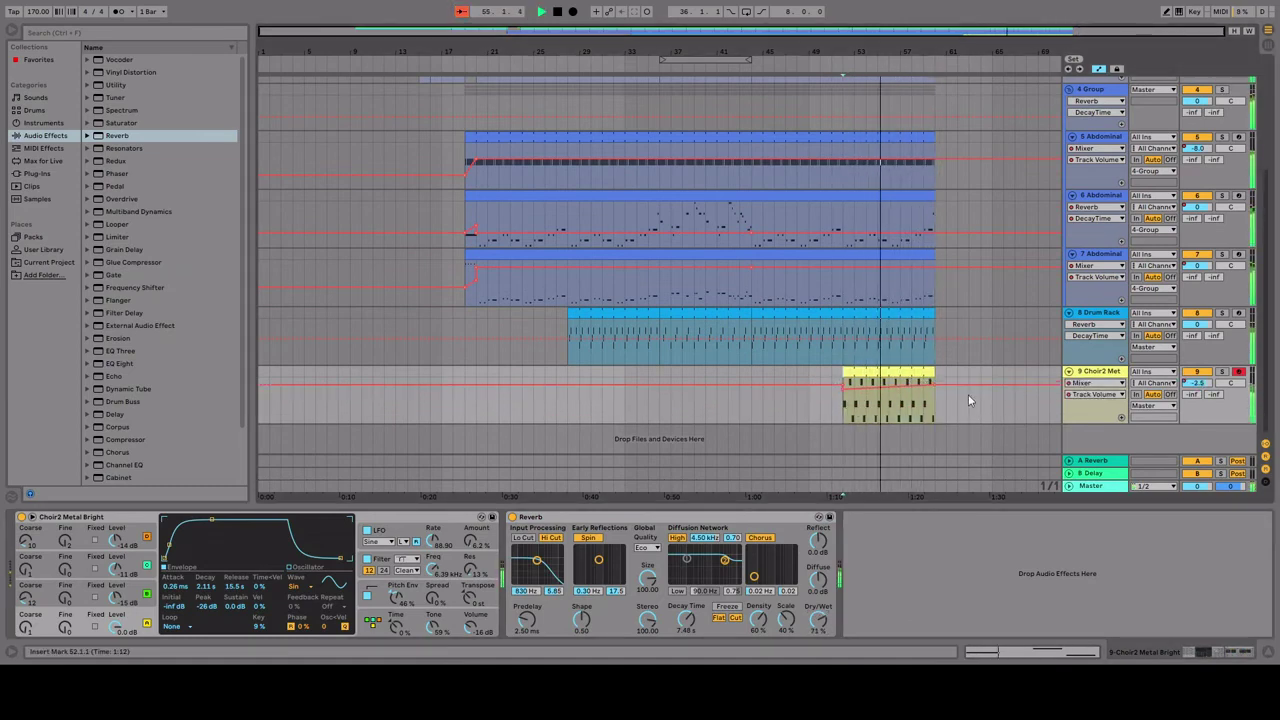
key("ctrl+z")
Add an EQ Eight to the choir track, cutting the lows and boosting 7.42 kHz by 7.31 dB.
left_click(753, 372)
double_click(118, 363)
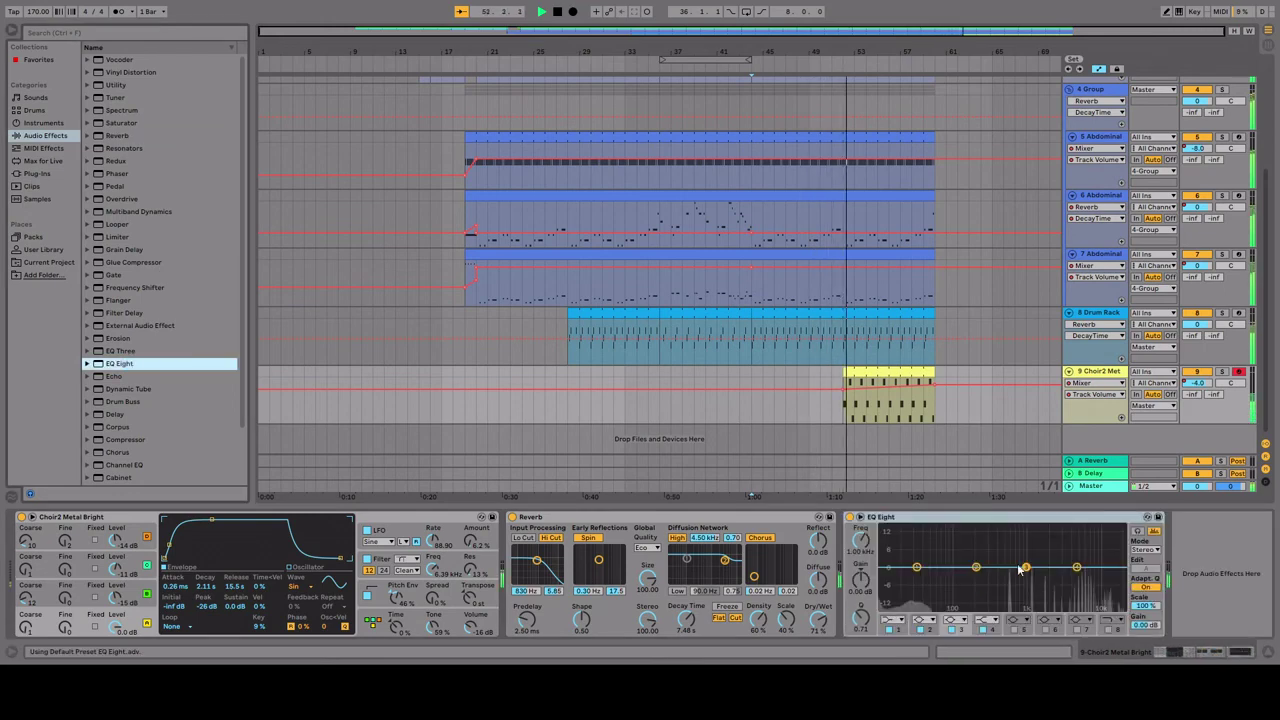
Move the short phrase at bar 36 on Abdominal Bass track 6 to the end of its part near bar 60.
left_click(686, 214)
scroll(655, 212, "up", 5)
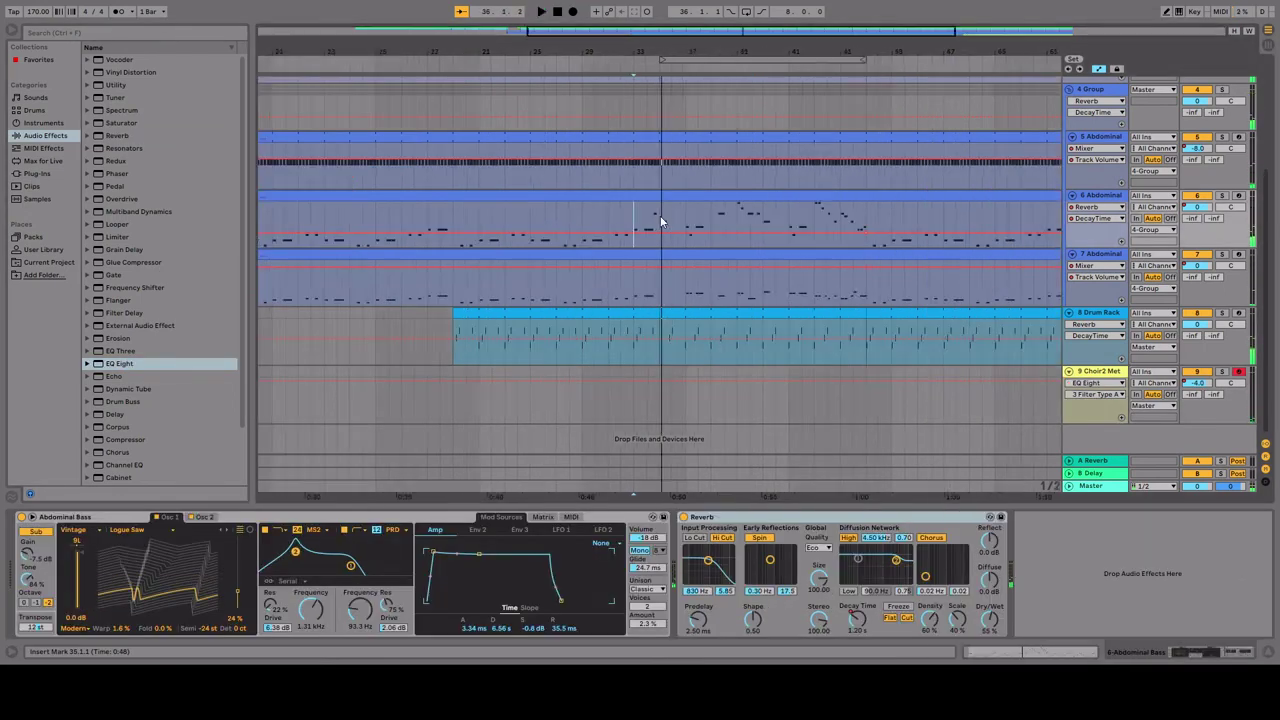
scroll(1050, 214, "right", 10)
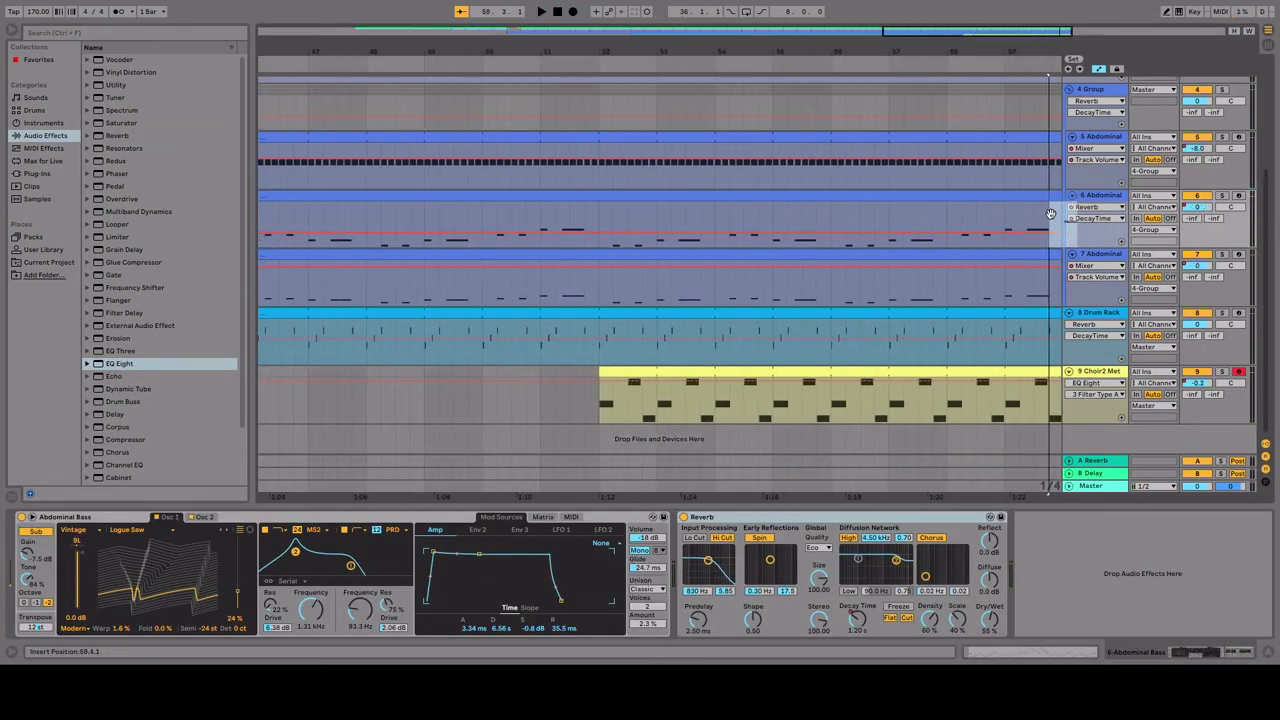
Fade the choir's track volume out after bar 60 and extend the second Drum Rack part to bar 60.3.
left_click(1105, 395)
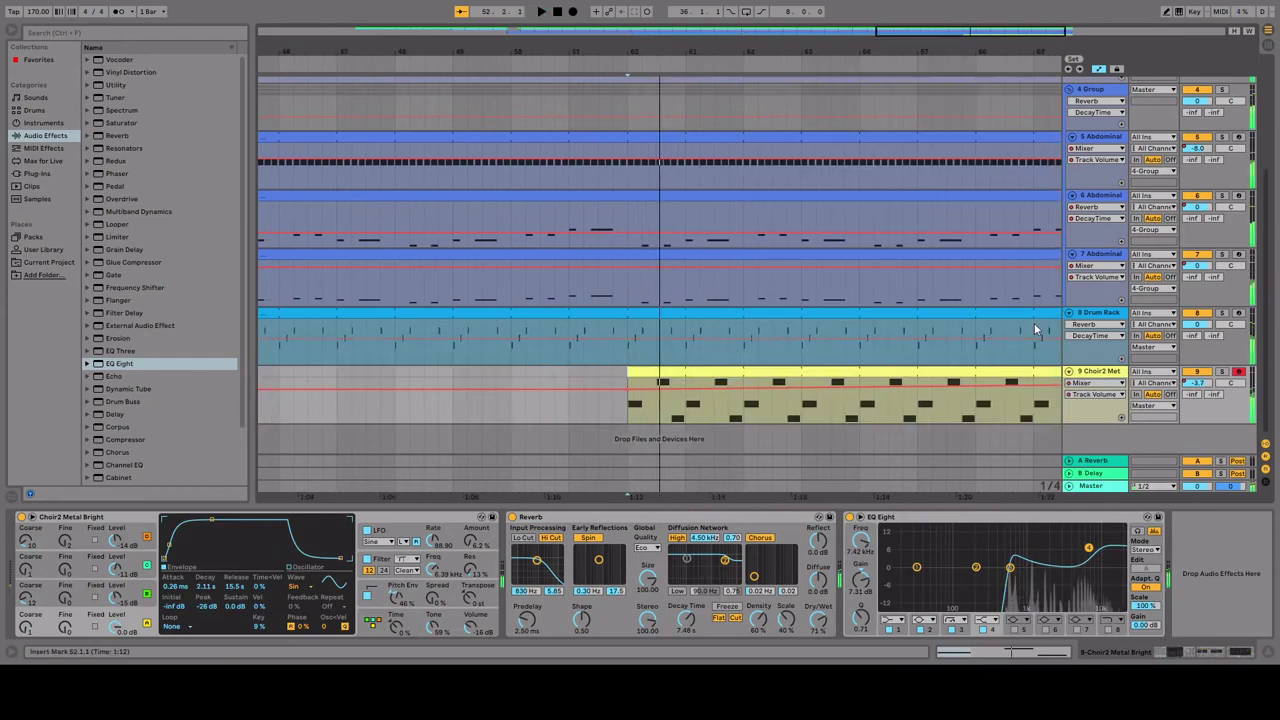
left_click(758, 320)
scroll(758, 320, "down", 2)
left_click(749, 320)
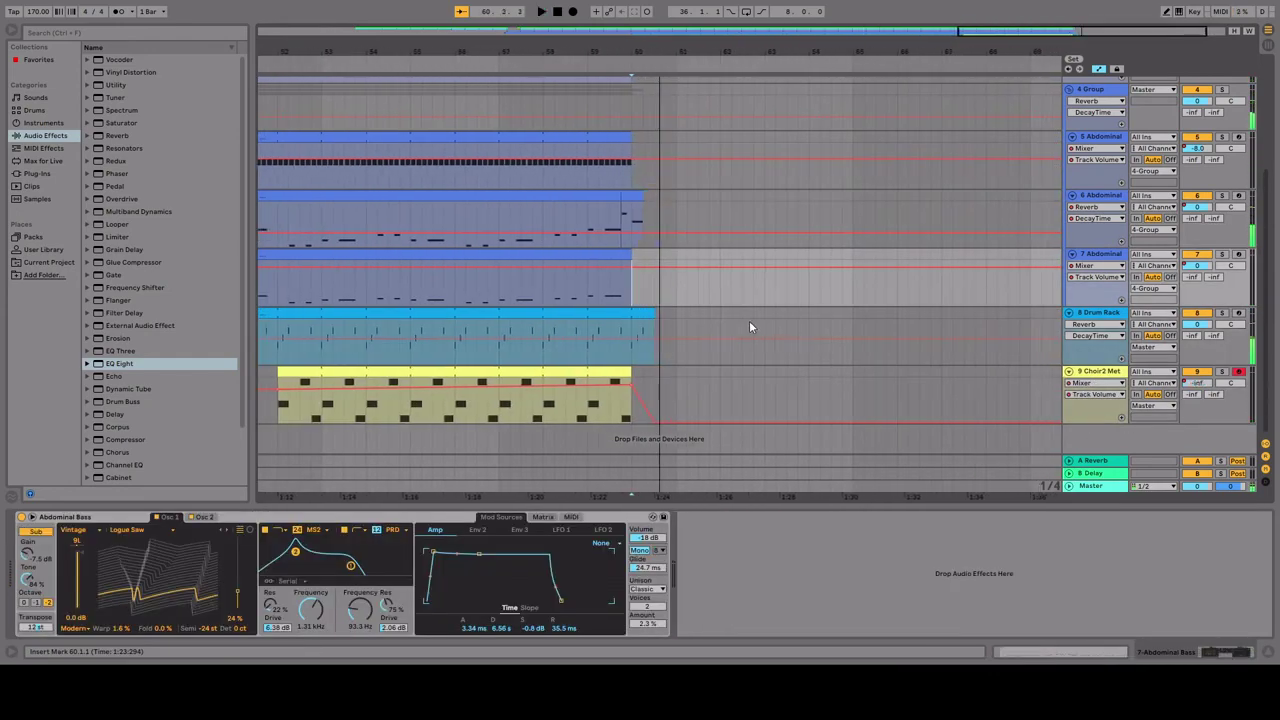
Ramp the second Drum Rack's reverb decay down to bar 62 and extend the track 7 Abdominal Bass clip to 60.2.1.
left_click(657, 337)
left_click(645, 237)
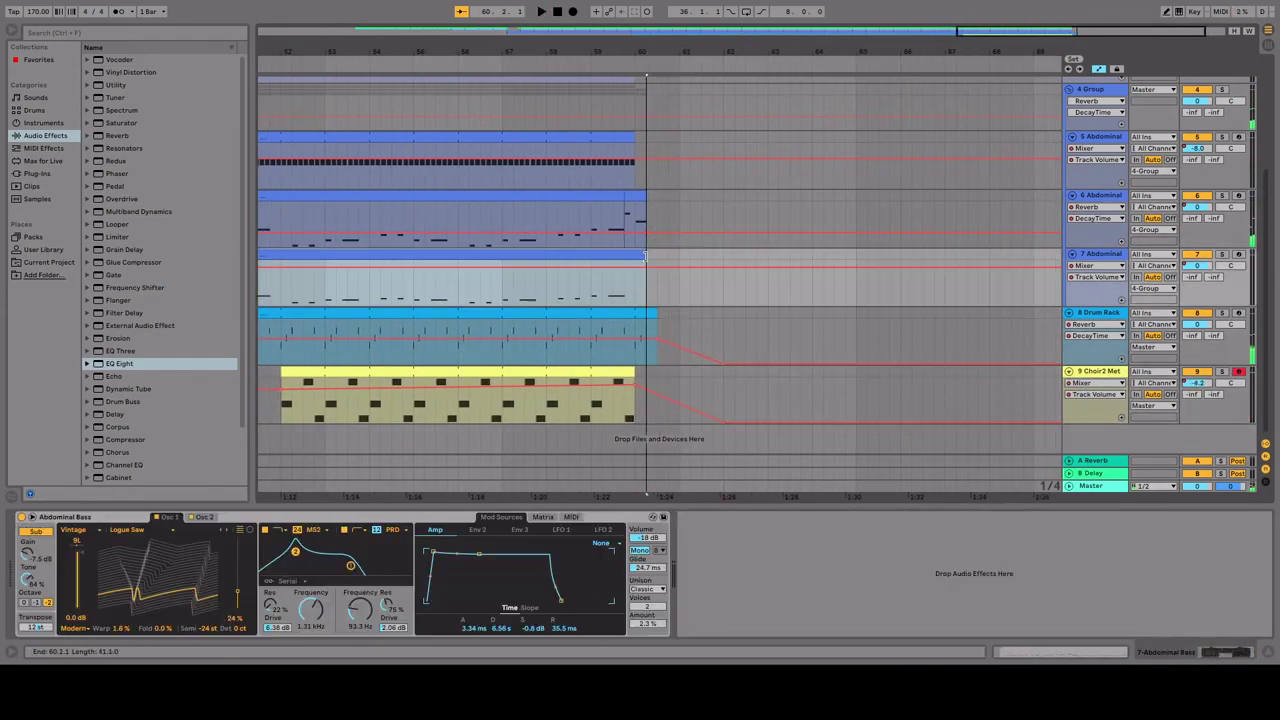
key("space")
Extend the Uplift Transition part to bar 60.2 and end Abdominal Bass track 5 with one sustained D3 note.
scroll(670, 241, "up", 3)
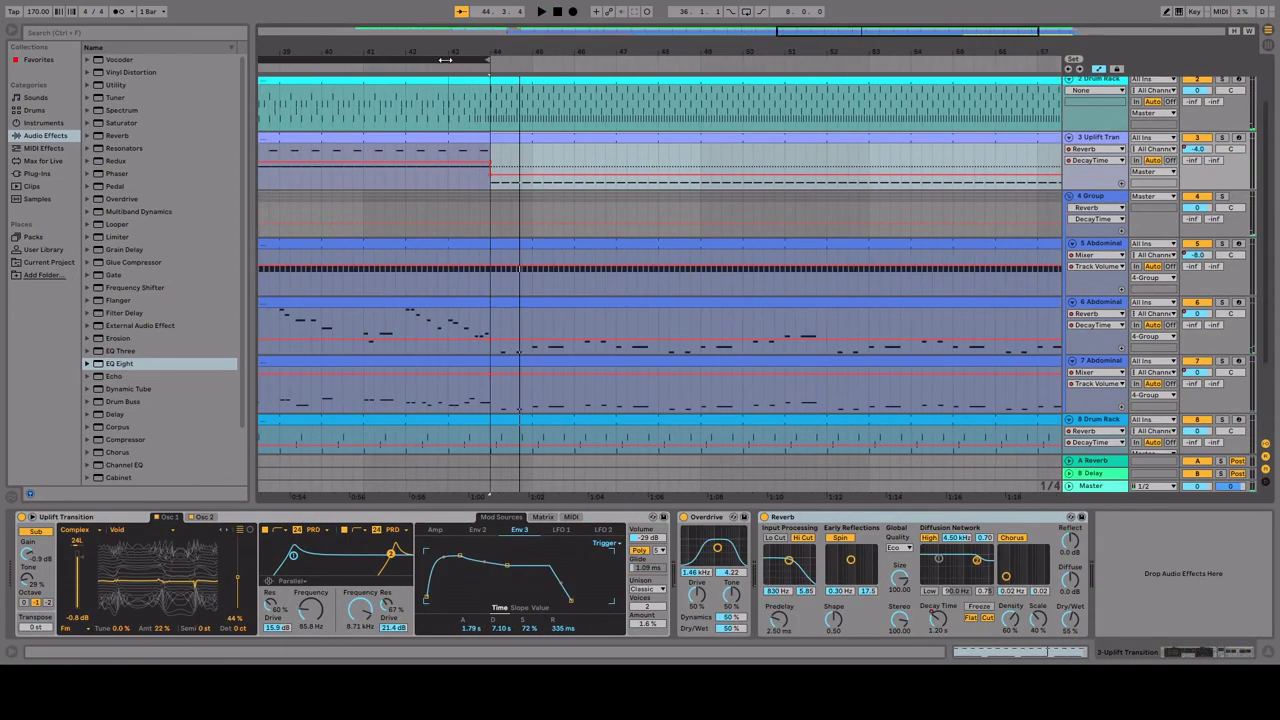
double_click(450, 268)
left_click_drag(480, 470, 1245, 587)
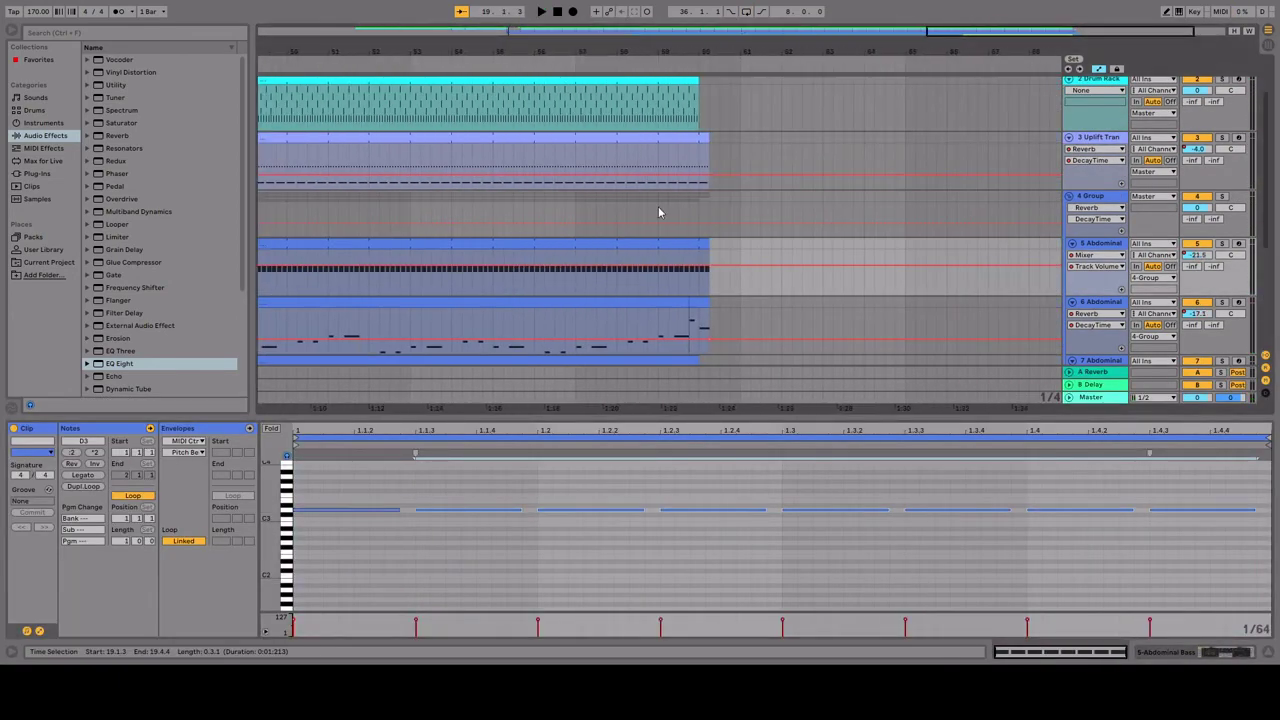
left_click(697, 262)
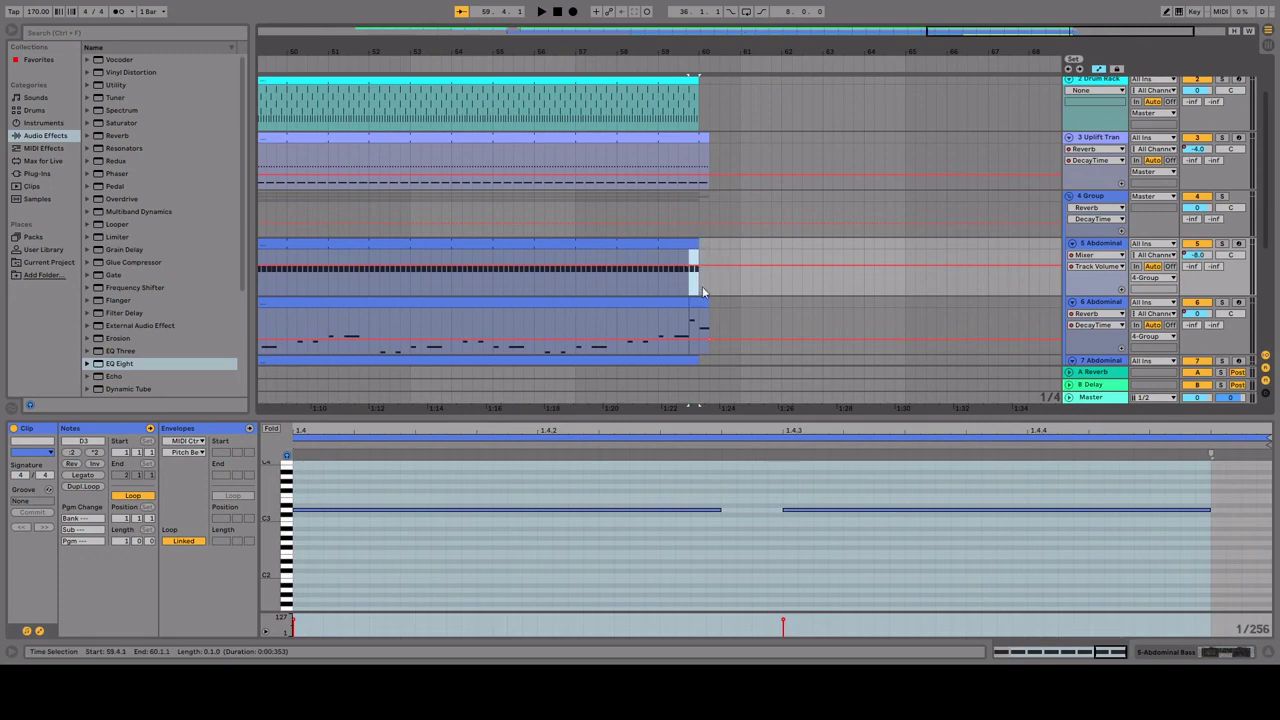
left_click(702, 286)
Draw fade-outs after bar 60 on the Abdominal Bass tracks and extend the first Drum Rack part to bar 60.2.
scroll(660, 265, "down", 3)
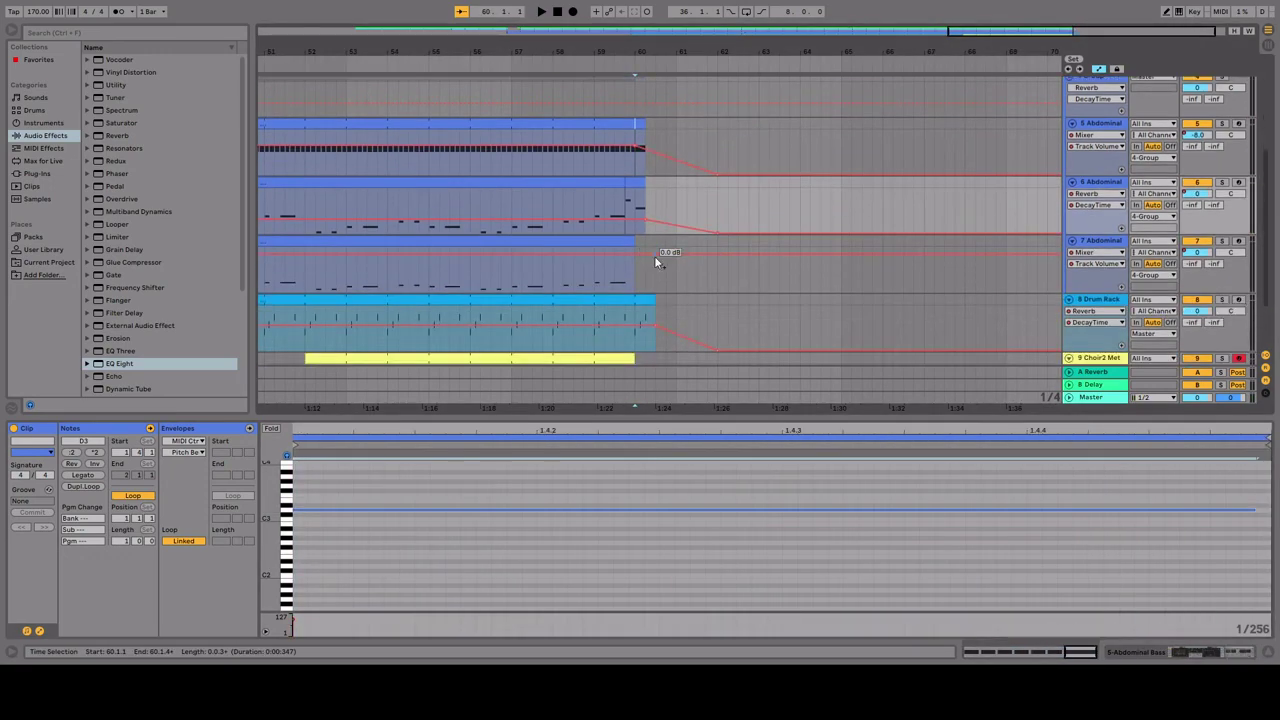
scroll(700, 235, "up", 5)
left_click(635, 170)
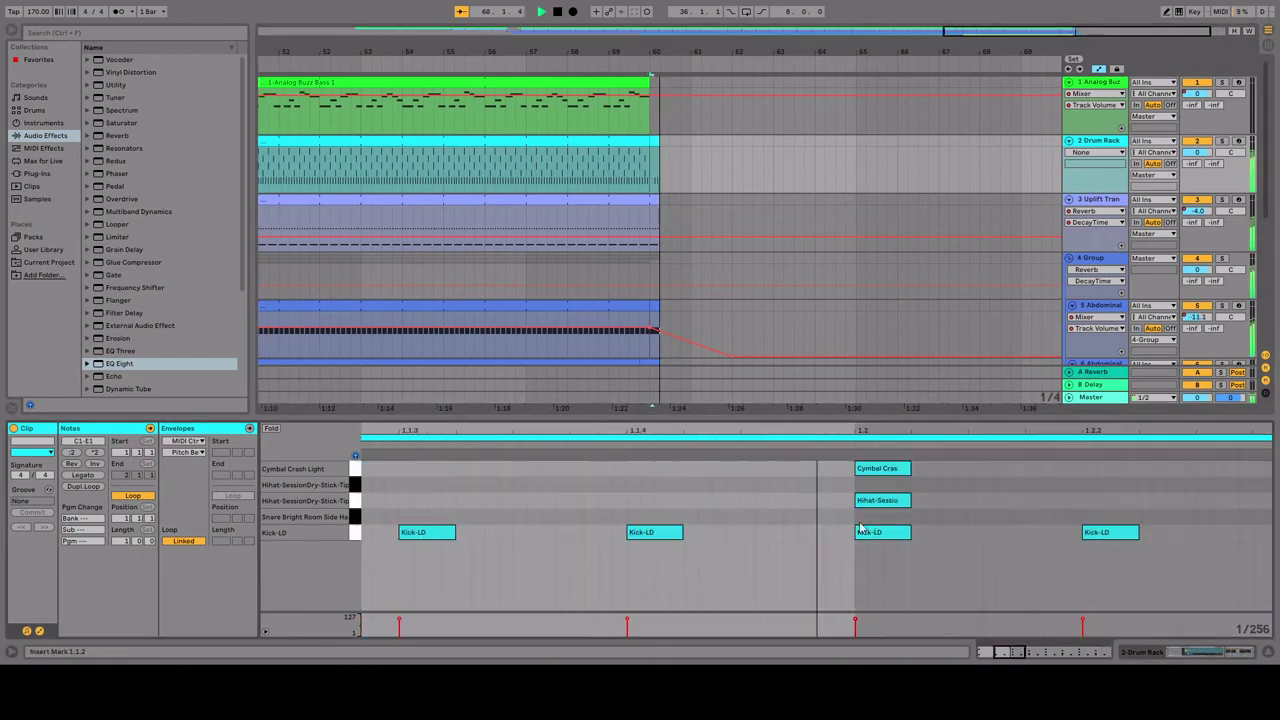
key("minus")
key("minus")
key("minus")
Extend the Analog Buzz Bass part past bar 60 and fade its track volume out to about bar 62.
left_click(759, 100)
left_click(932, 100)
left_click_drag(948, 100, 951, 160)
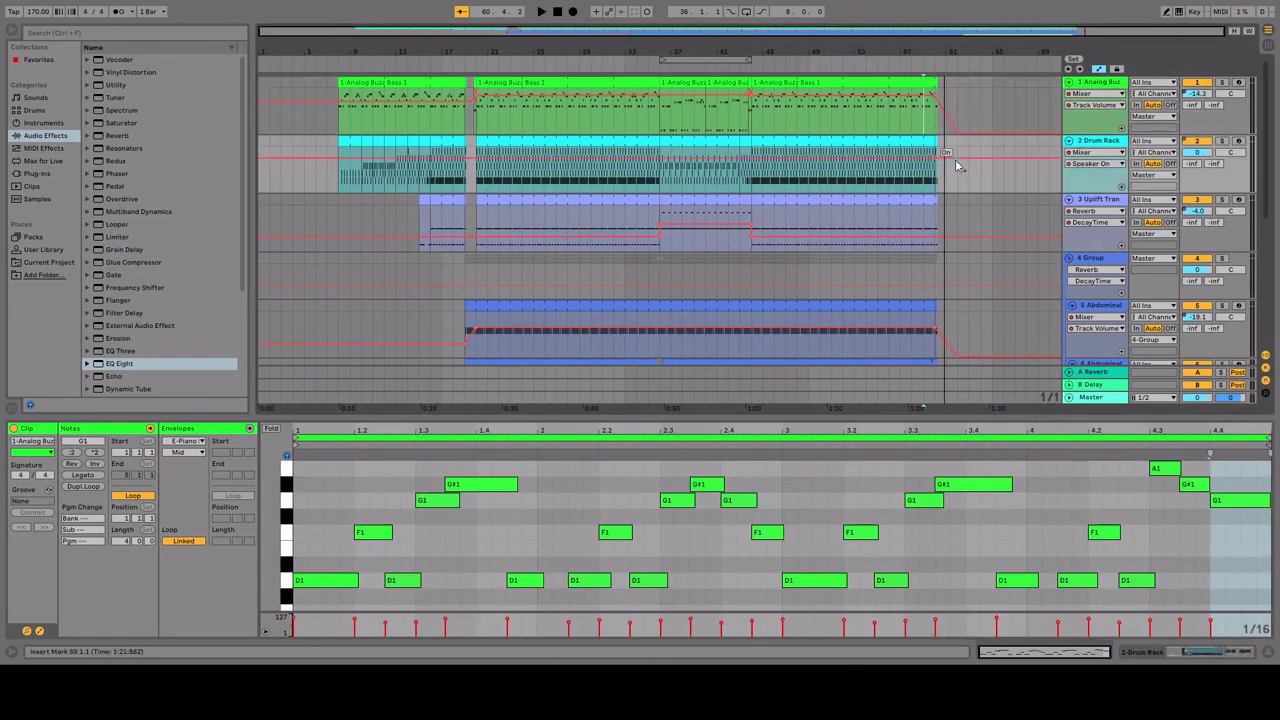
scroll(940, 250, "down", 5)
Bend the closing fades of the choir, second Drum Rack and track 7 Abdominal Bass into curves.
left_click_drag(948, 300, 949, 316)
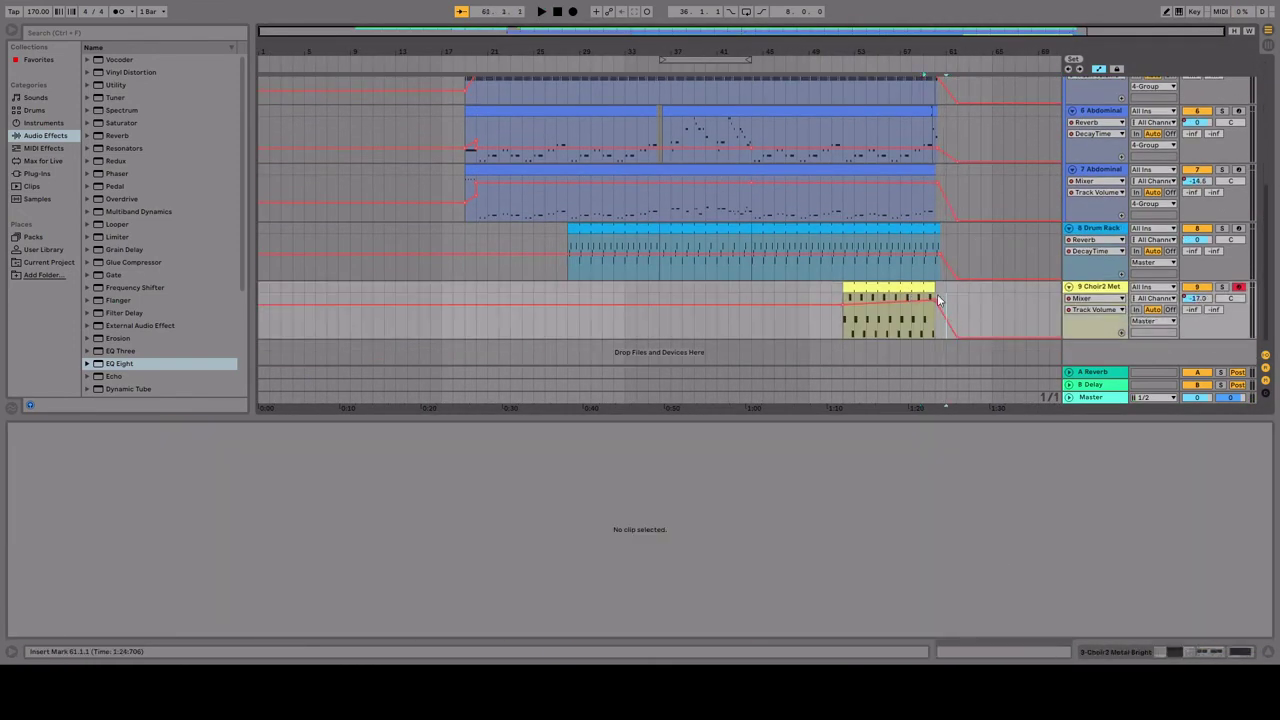
left_click(945, 246)
key("plus")
key("plus")
left_click(832, 248)
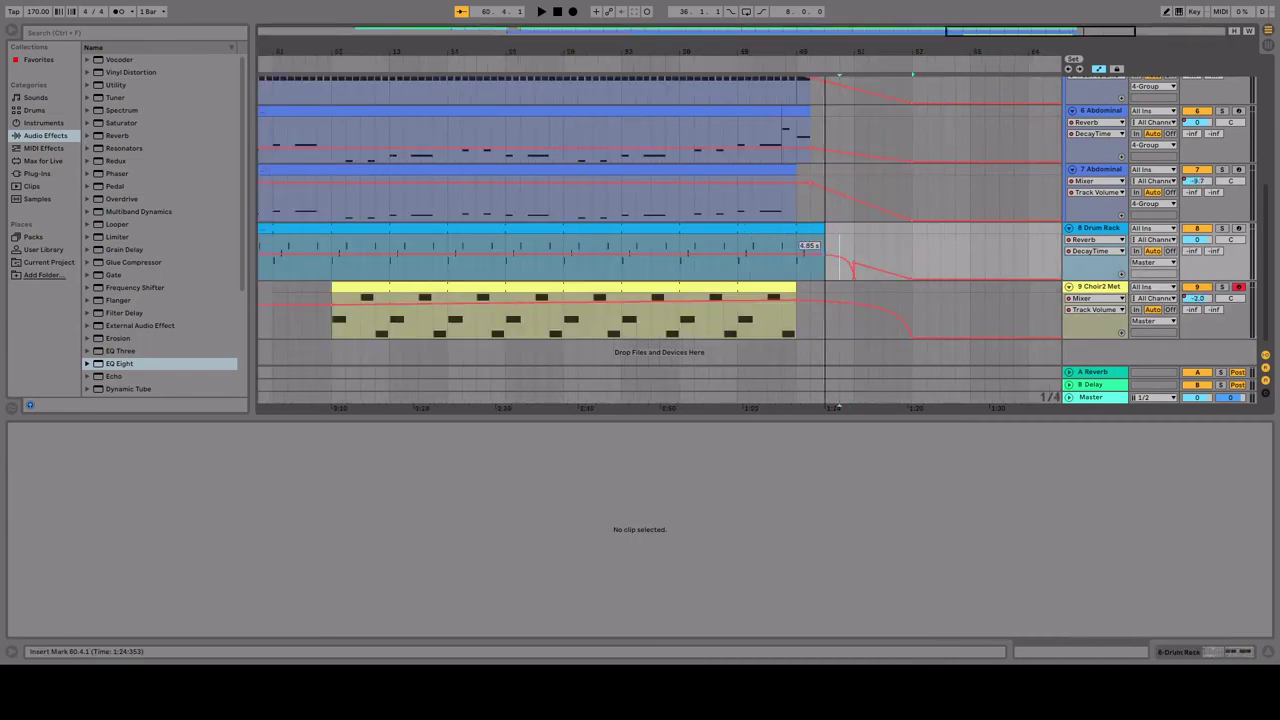
left_click_drag(814, 191, 829, 165)
Curve the closing fades on the remaining tracks up to Analog Buzz Bass and play the ending into bar 62.
scroll(820, 134, "up", 3)
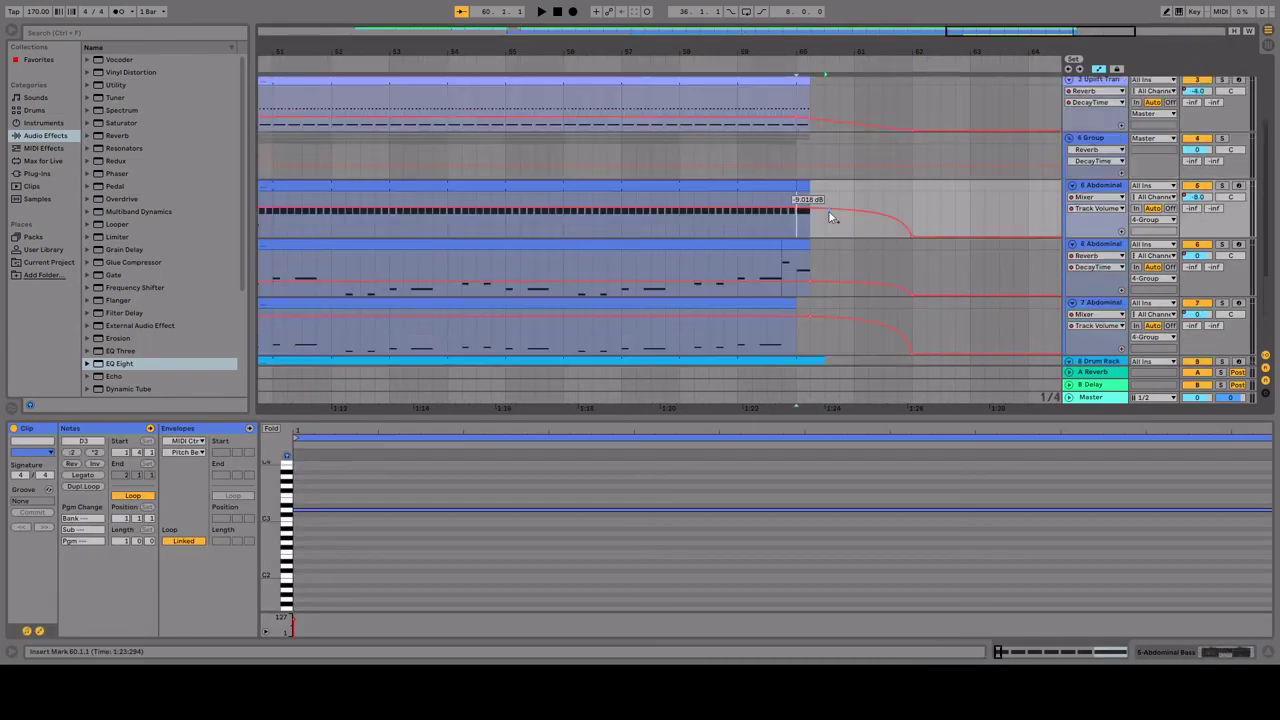
scroll(840, 205, "up", 5)
key("minus")
key("minus")
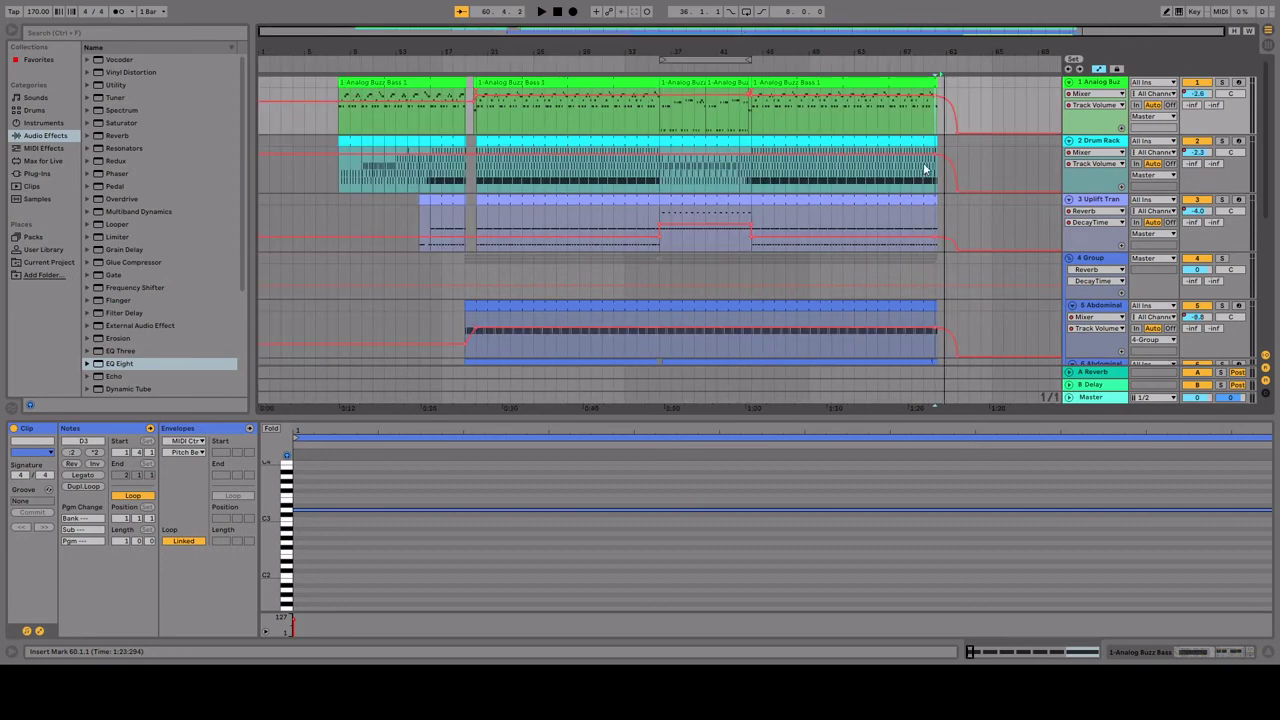
left_click(925, 170)
scroll(977, 183, "down", 5)
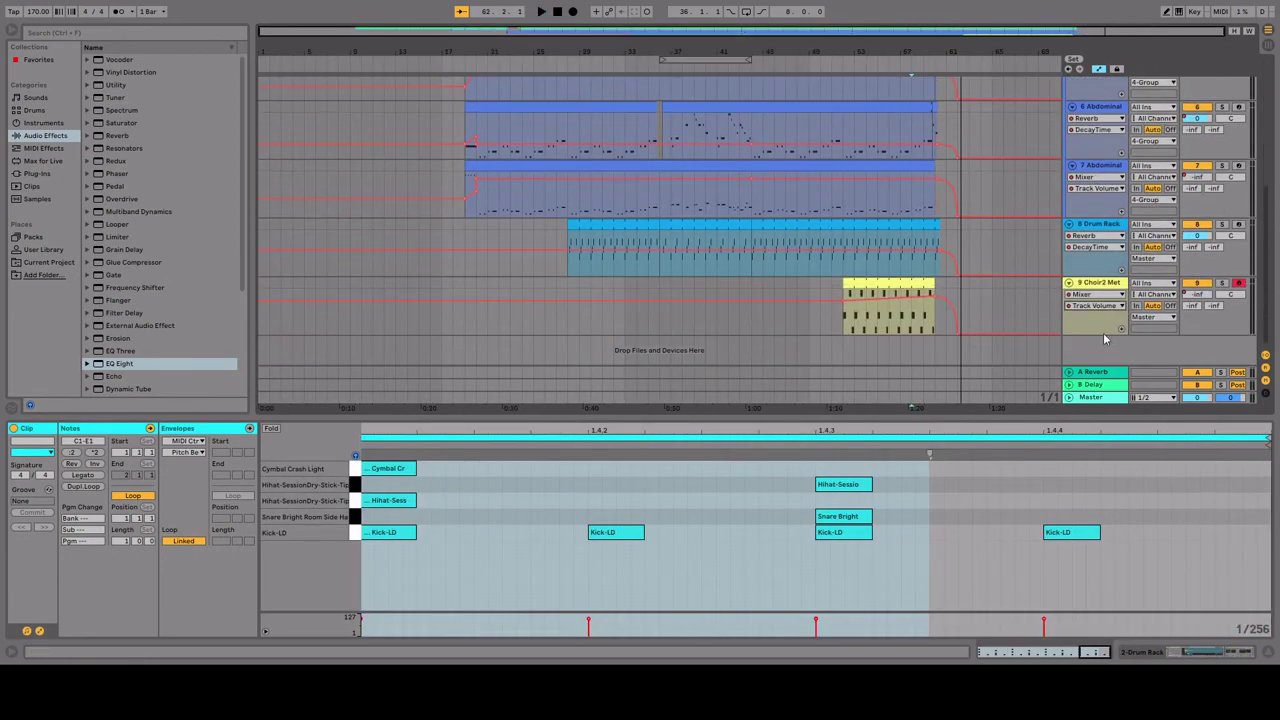
Automate the choir's reverb decay time to fall after bar 60 and play the ending.
left_click(1095, 294)
left_click(930, 304)
key("space")
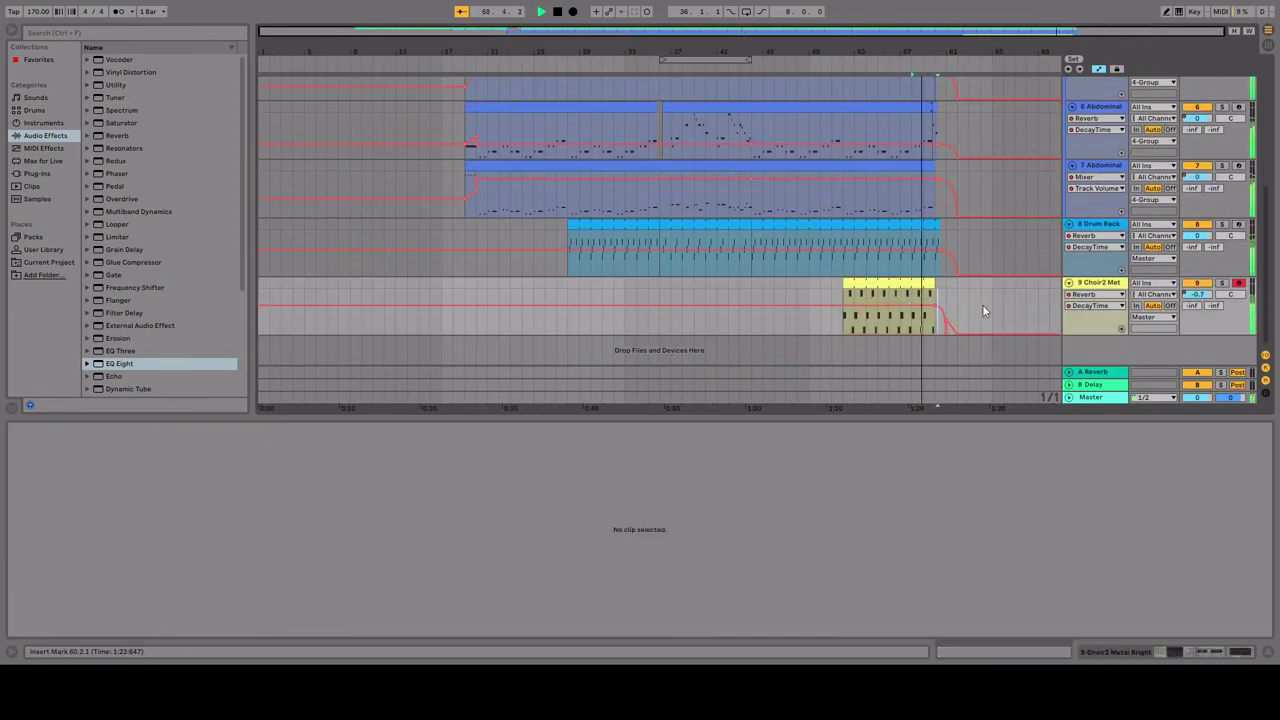
Undo the choir's reverb decay automation with playback stopped, and place the insert marker past the closing fade at bar 62.
key("space")
key("ctrl+z")
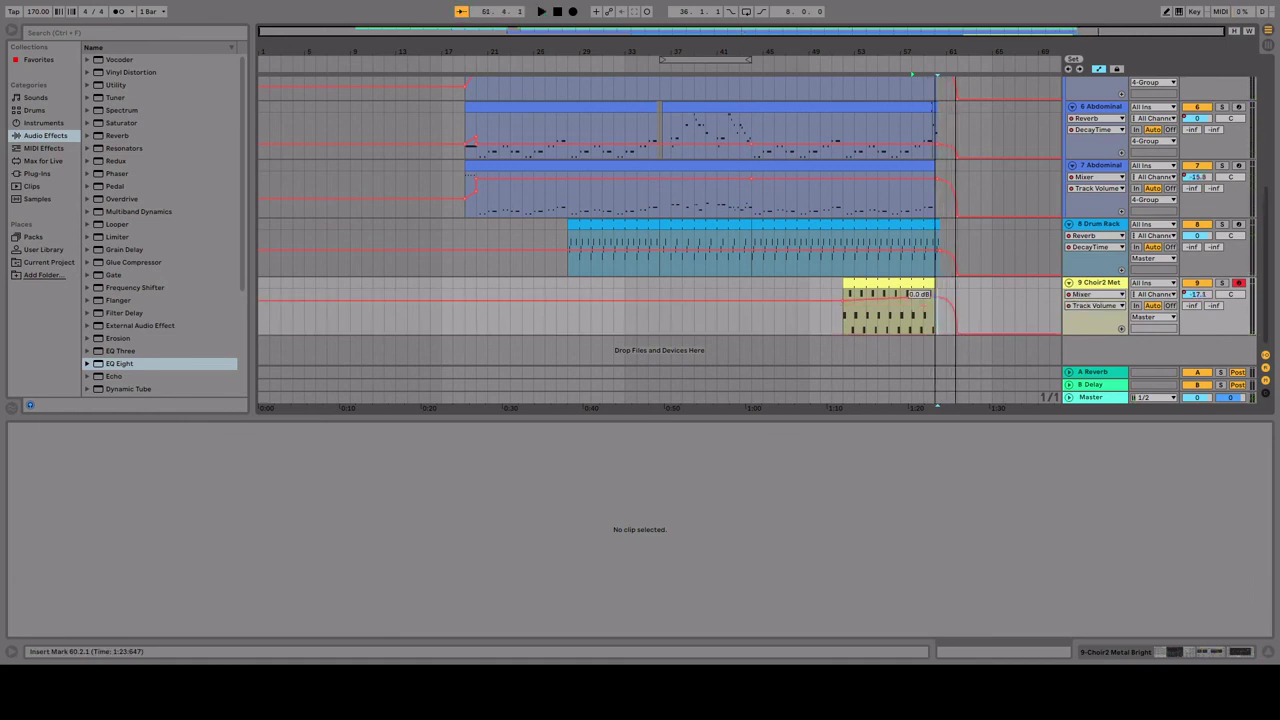
left_click(966, 328)
Review the clips and closing fades on all tracks, and set the insert marker at bar 8 where the first clips start.
scroll(1002, 288, "up", 5)
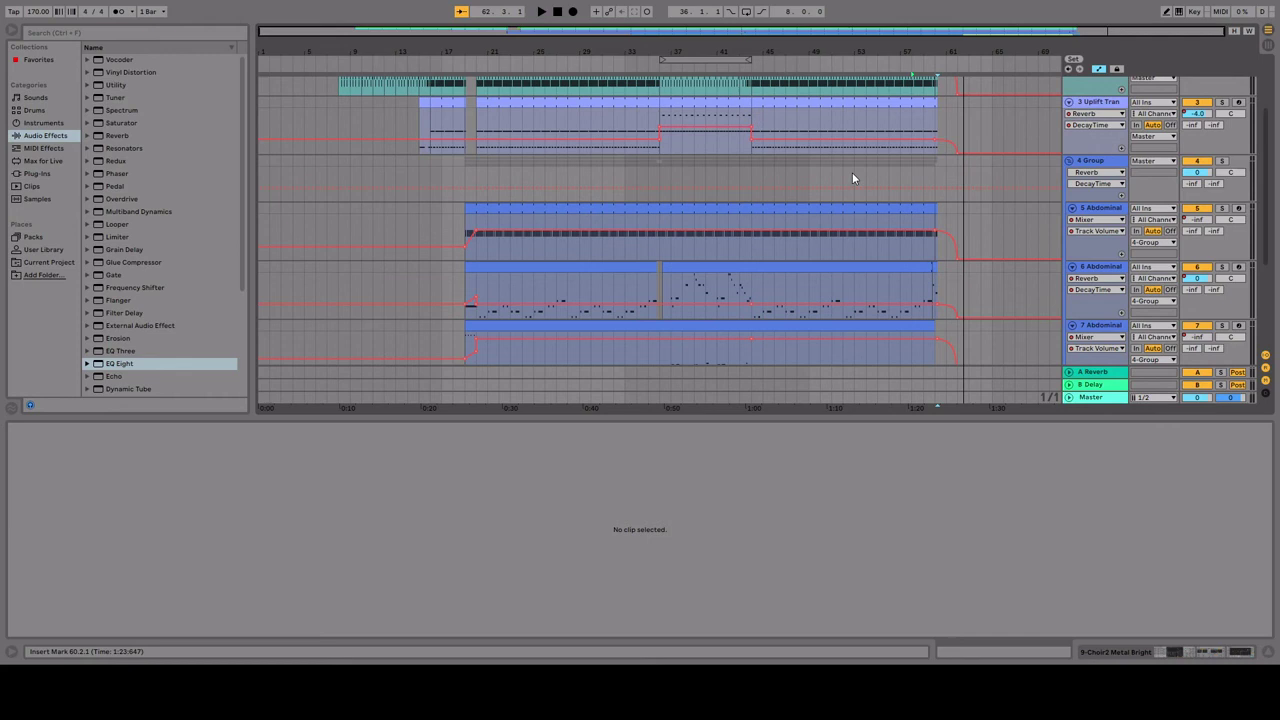
scroll(580, 272, "up", 2)
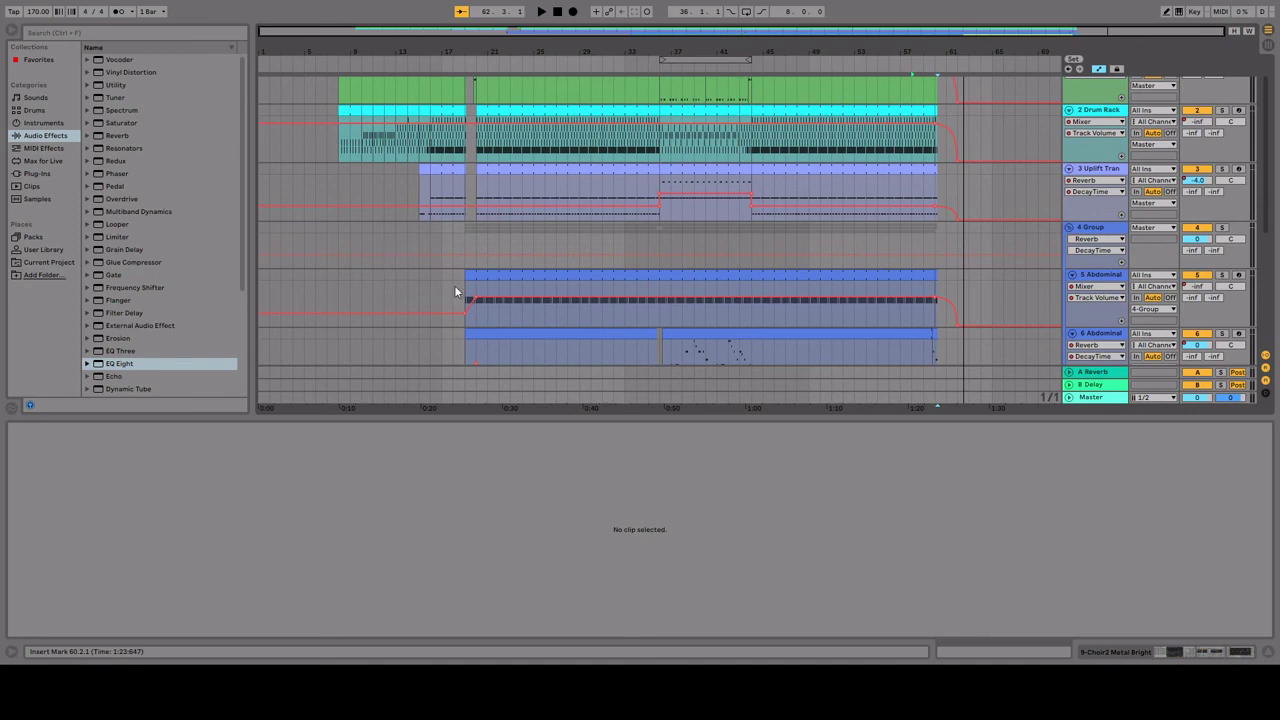
scroll(454, 285, "up", 1)
scroll(970, 260, "down", 3)
scroll(965, 310, "down", 4)
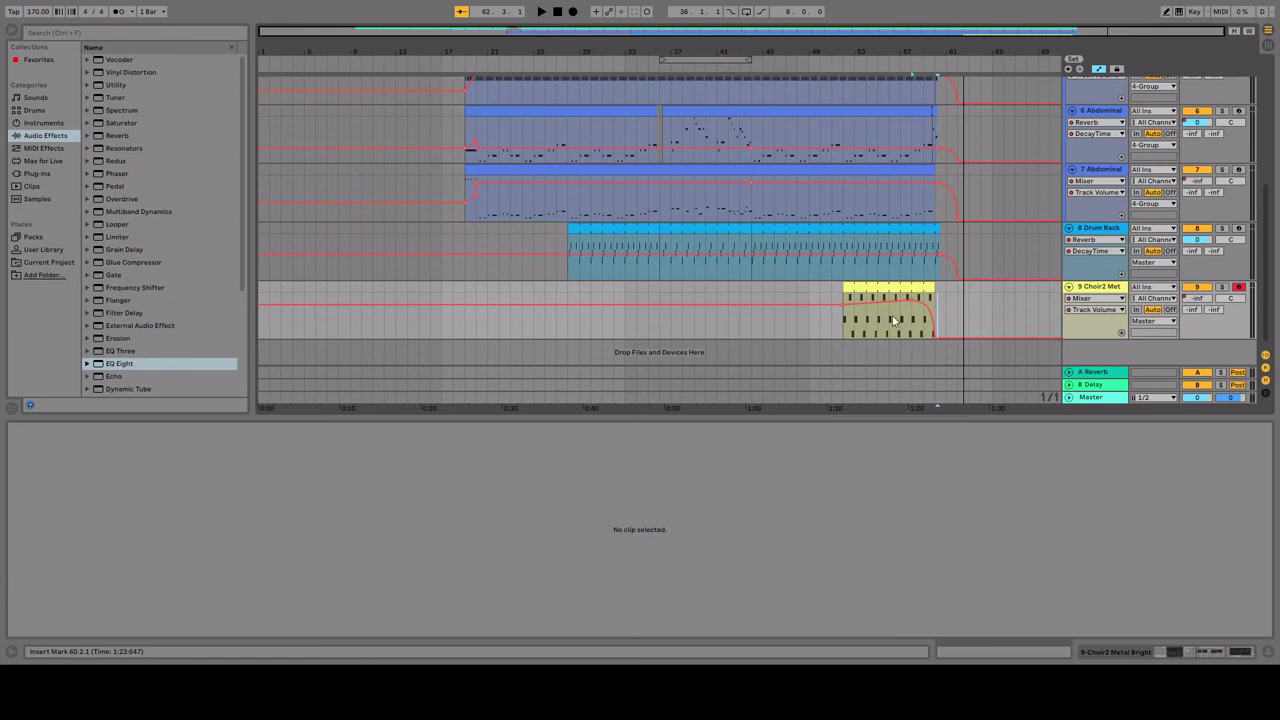
scroll(650, 262, "up", 7)
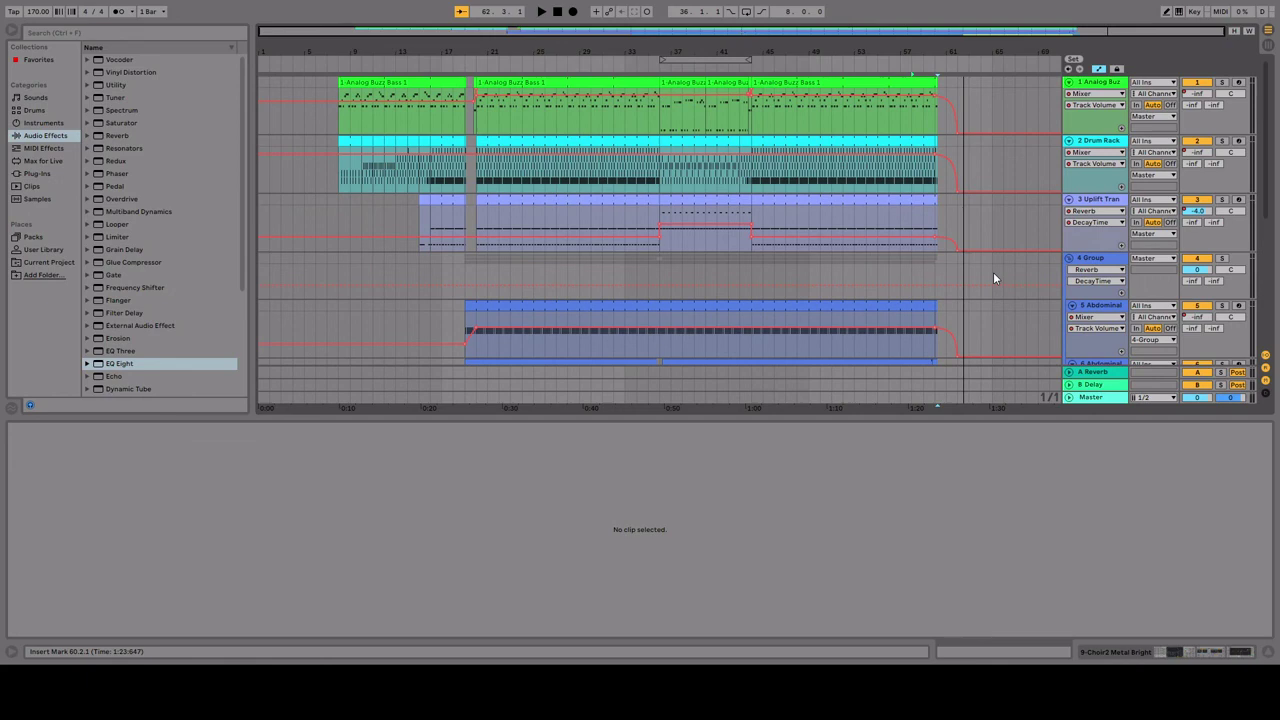
left_click(338, 211)
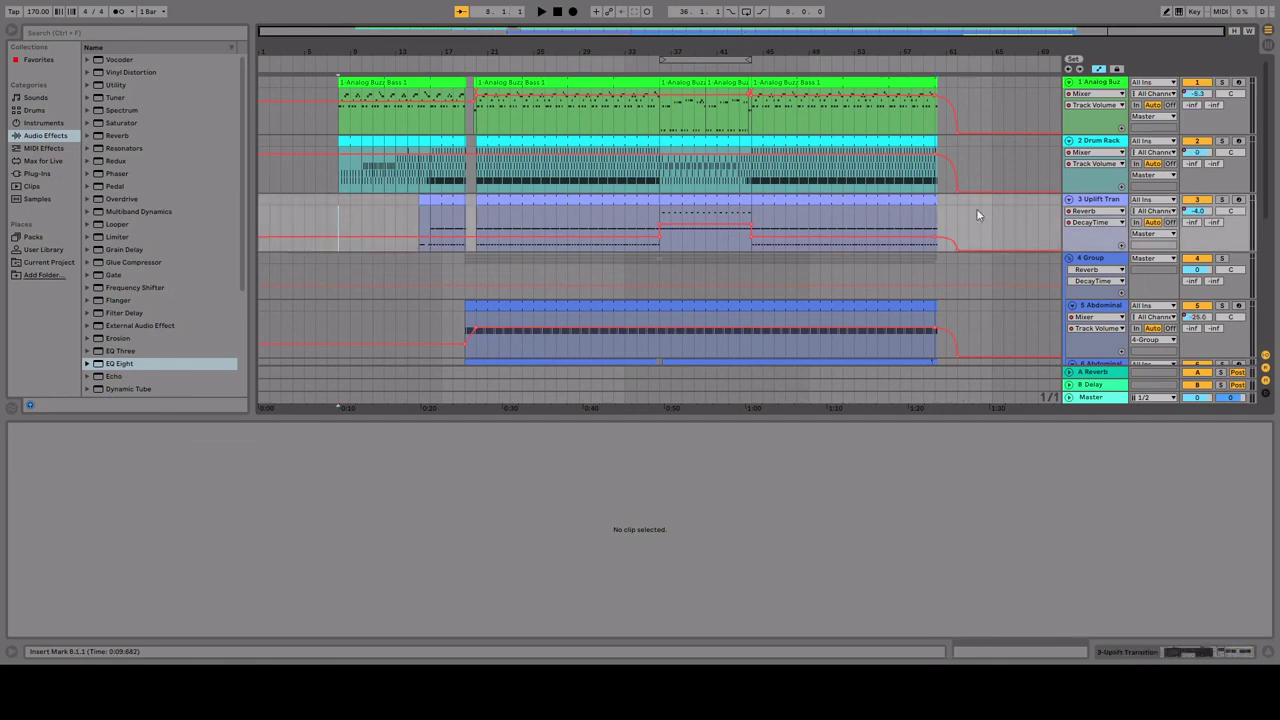